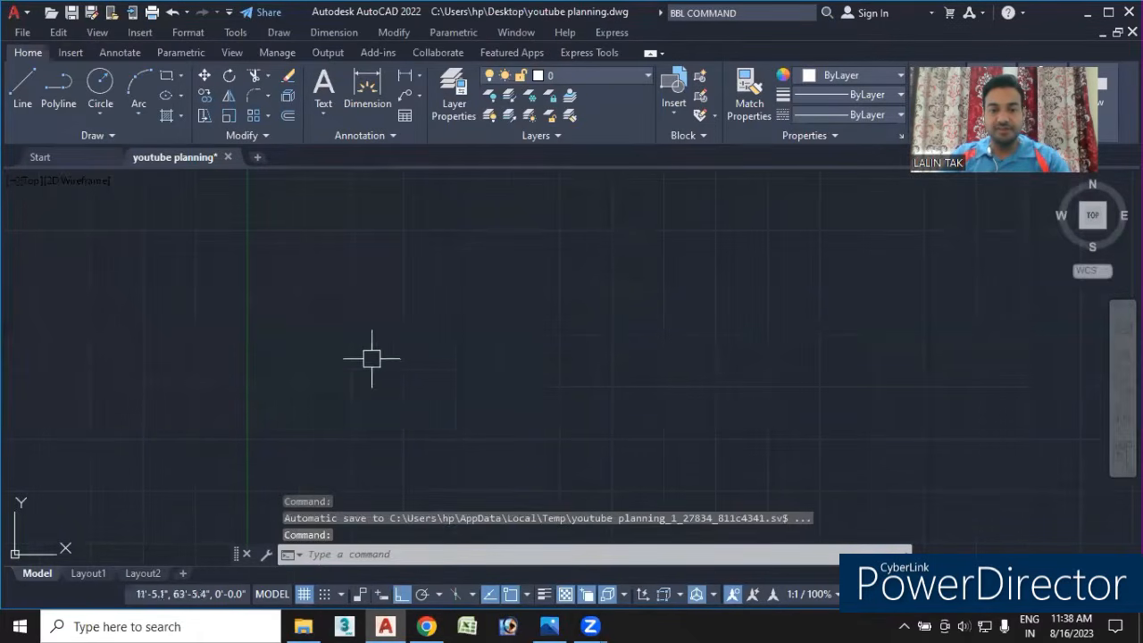
- Open the layer manager and create a new layer named wall
{"action": "left_click", "coordinate": [378, 554]}
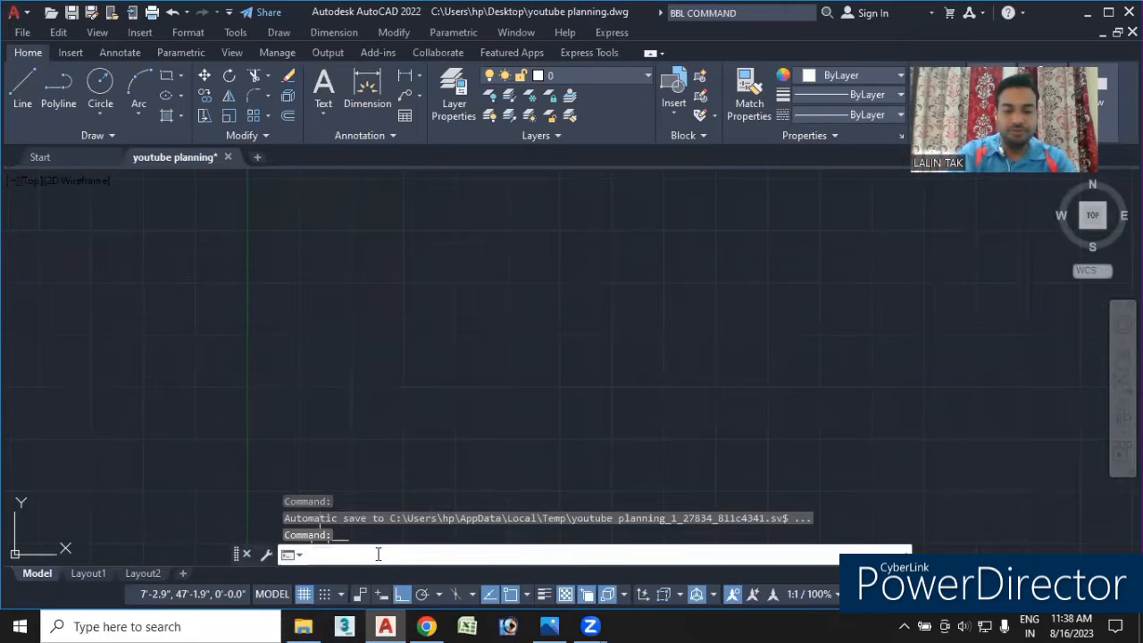
{"action": "type", "text": "la"}
{"action": "key", "text": "Return"}
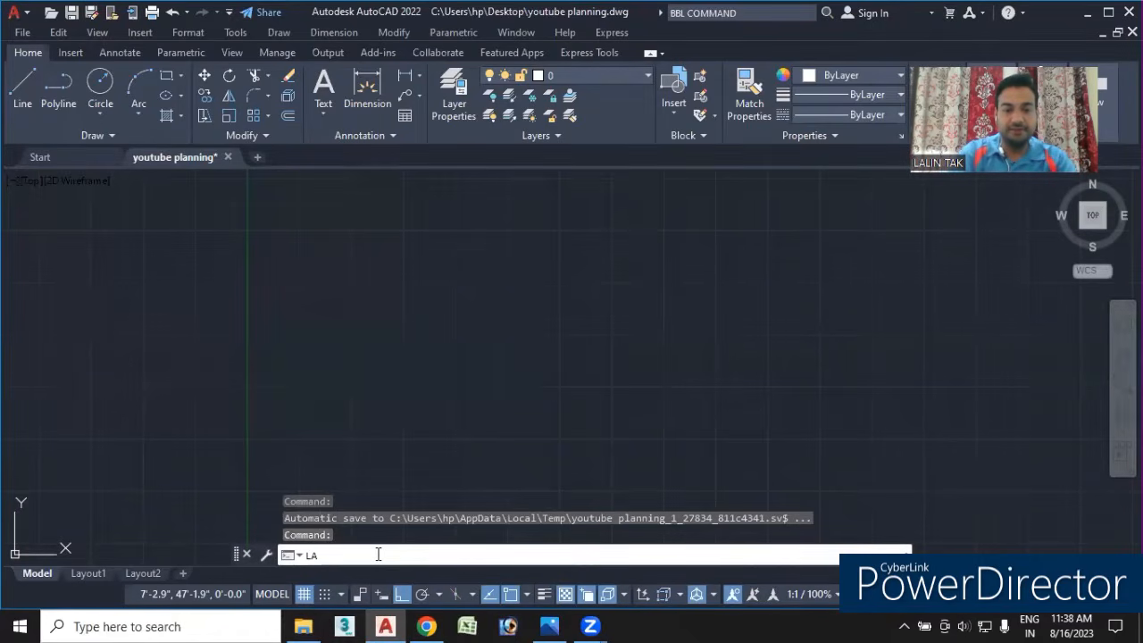
{"action": "key", "text": "Return"}
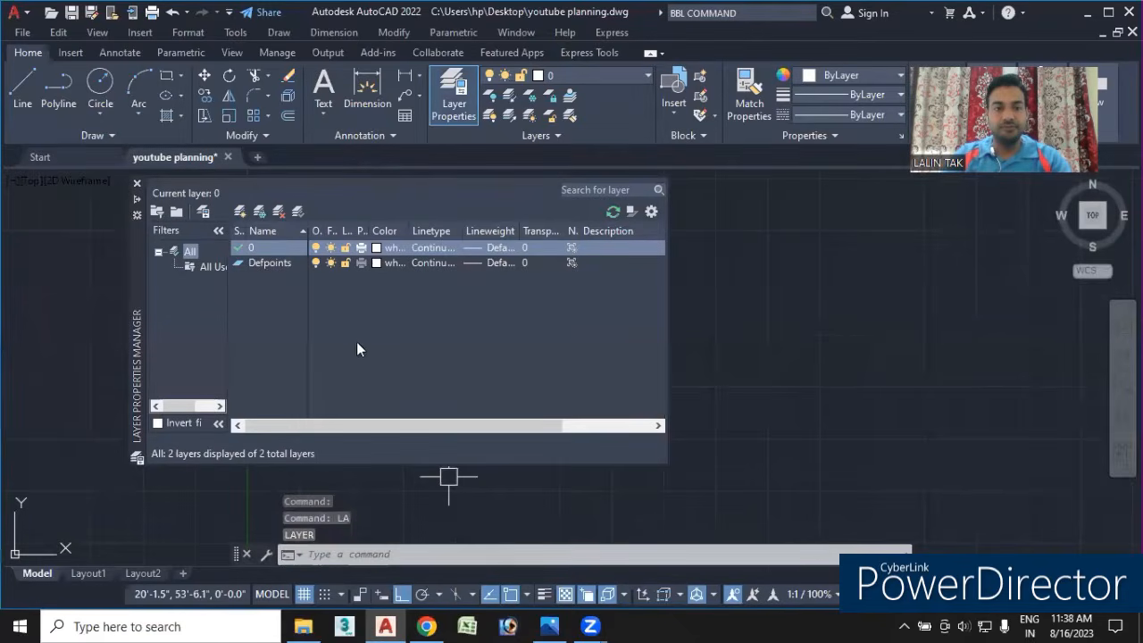
{"action": "left_click", "coordinate": [239, 211]}
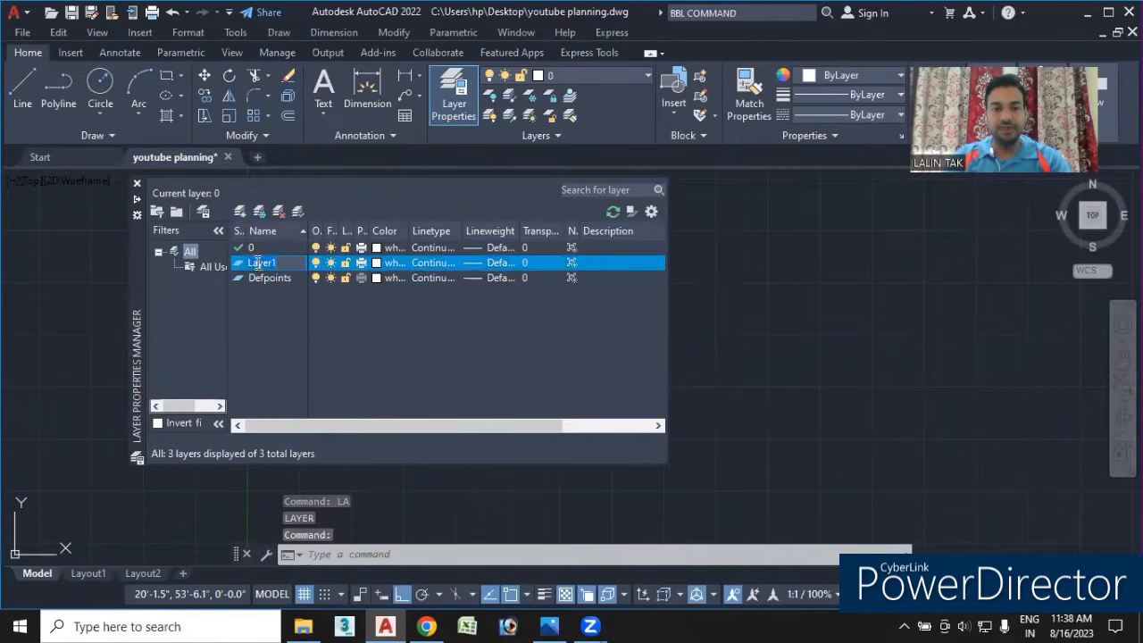
{"action": "type", "text": "wall"}
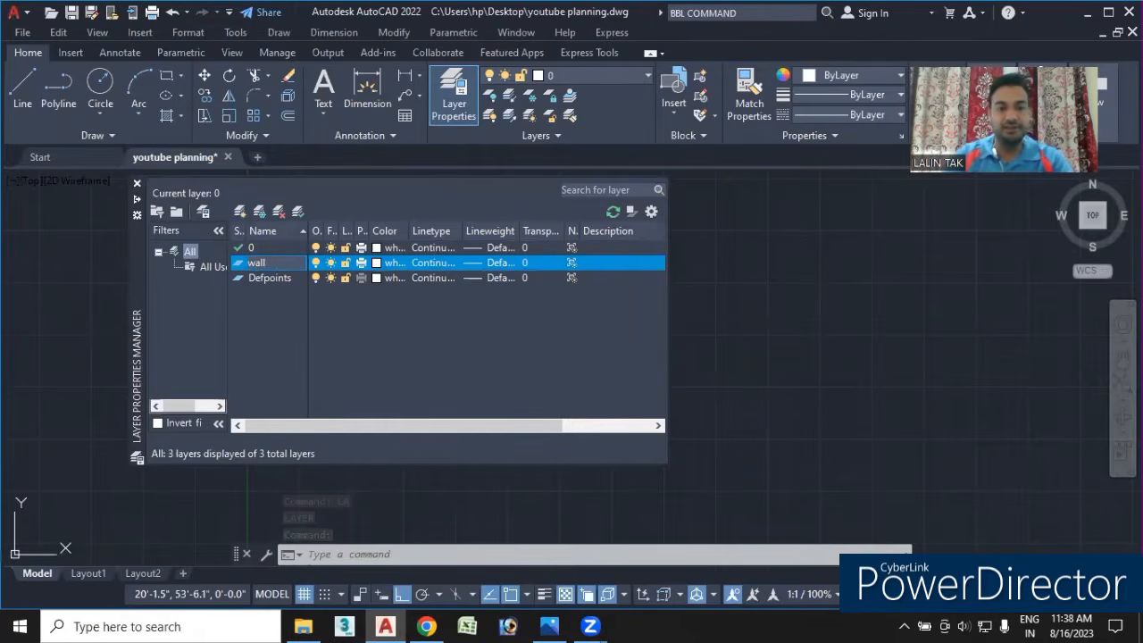
{"action": "key", "text": "Return"}
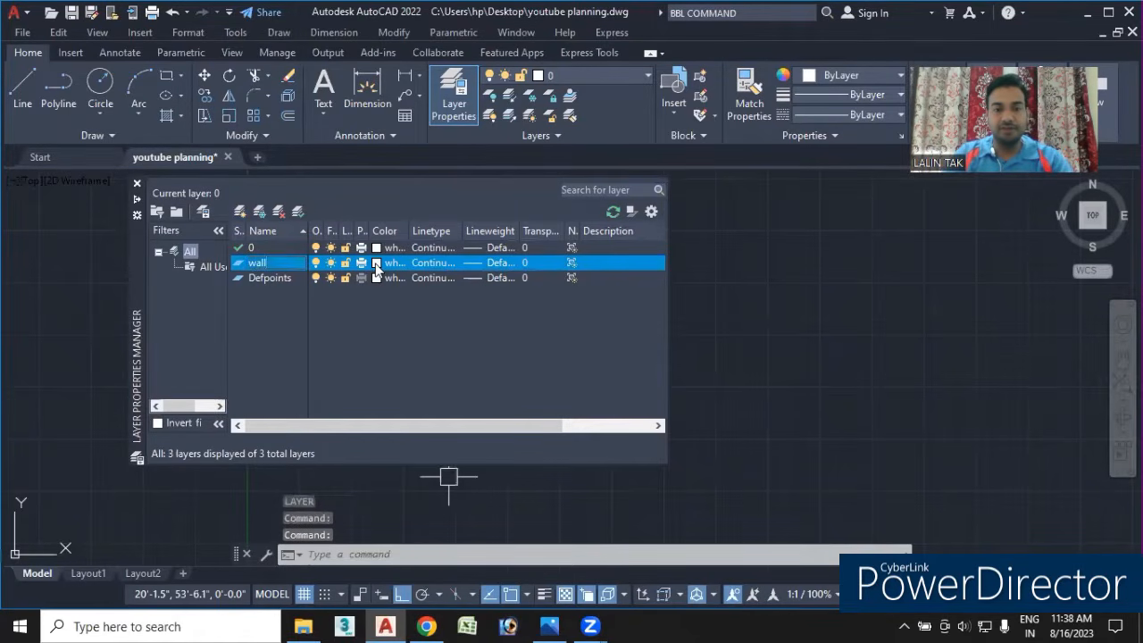
- Set the wall layer's color to index 32 and close the layer manager
{"action": "left_click", "coordinate": [376, 263]}
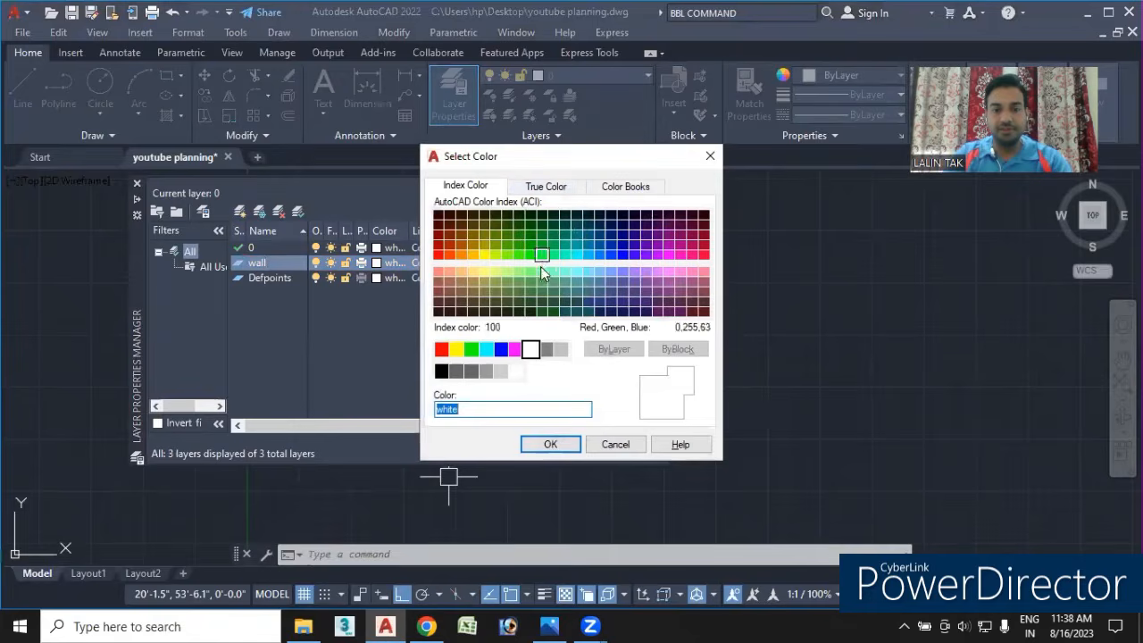
{"action": "left_click", "coordinate": [461, 252]}
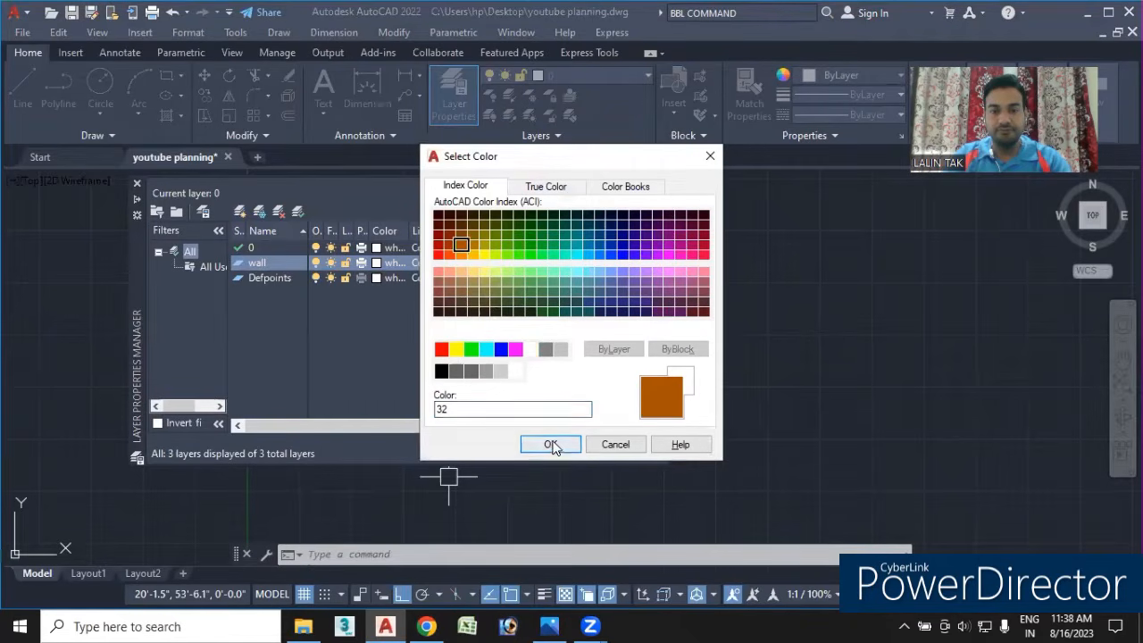
{"action": "left_click", "coordinate": [550, 442]}
{"action": "left_click", "coordinate": [377, 265]}
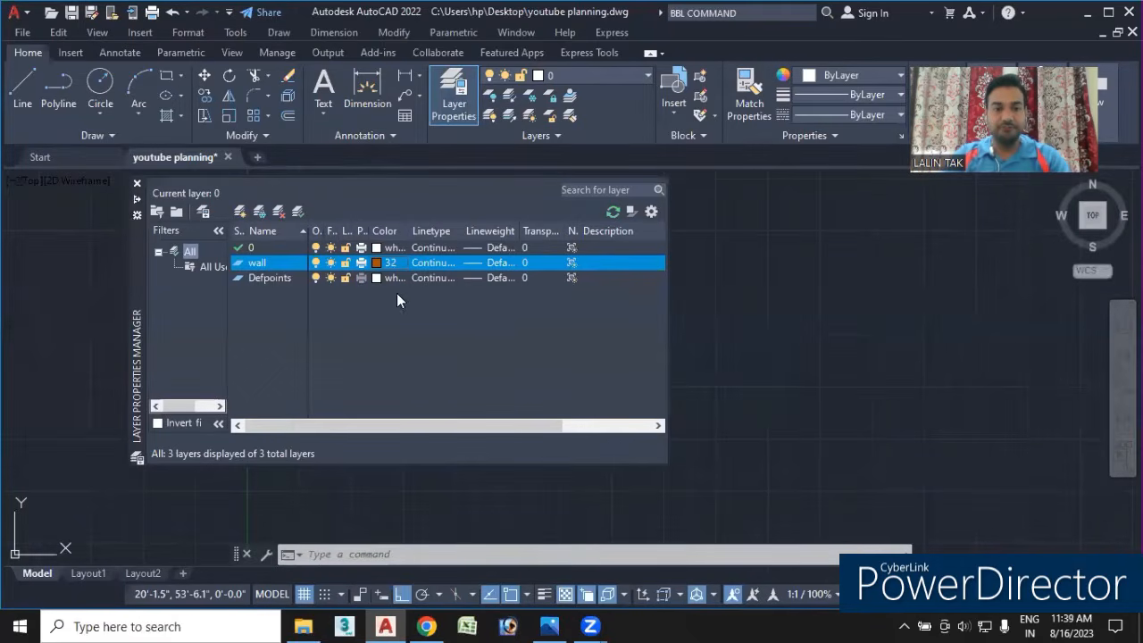
{"action": "left_click", "coordinate": [137, 182]}
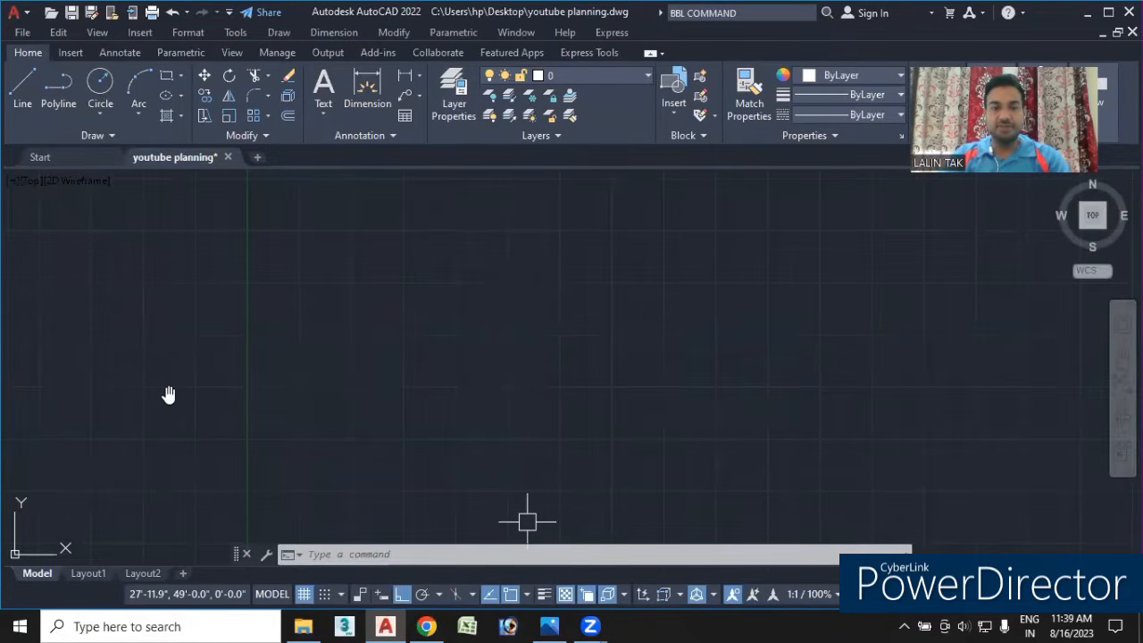
- Switch to the reference floor plan image, examine the layout and room dimensions, and return to the drawing
{"action": "key", "text": "alt+Tab"}
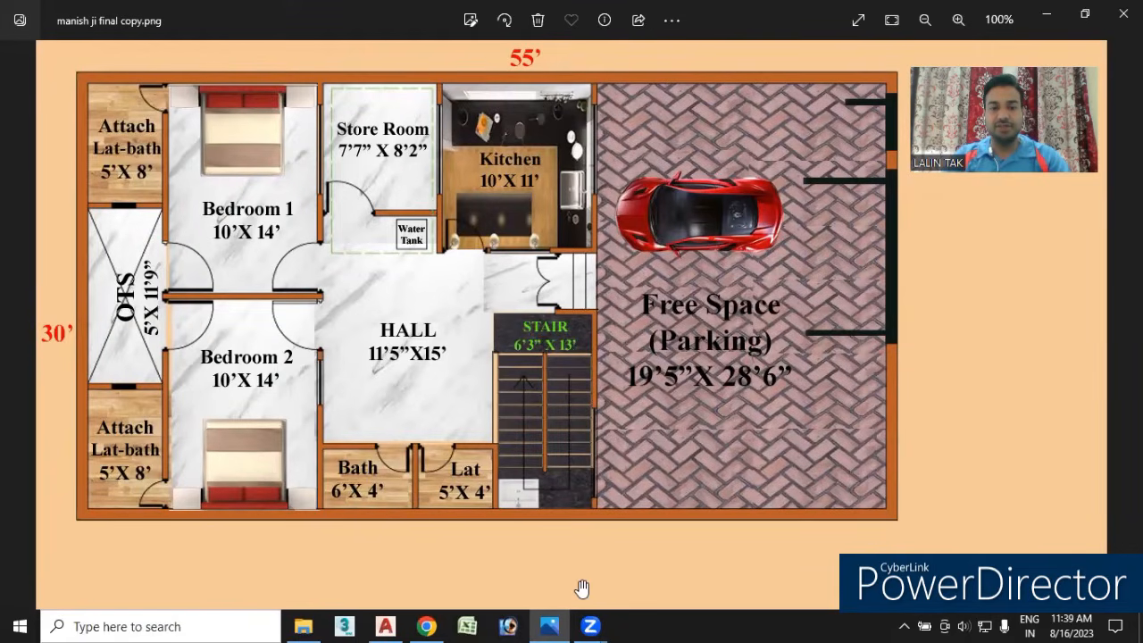
{"action": "left_click", "coordinate": [385, 627]}
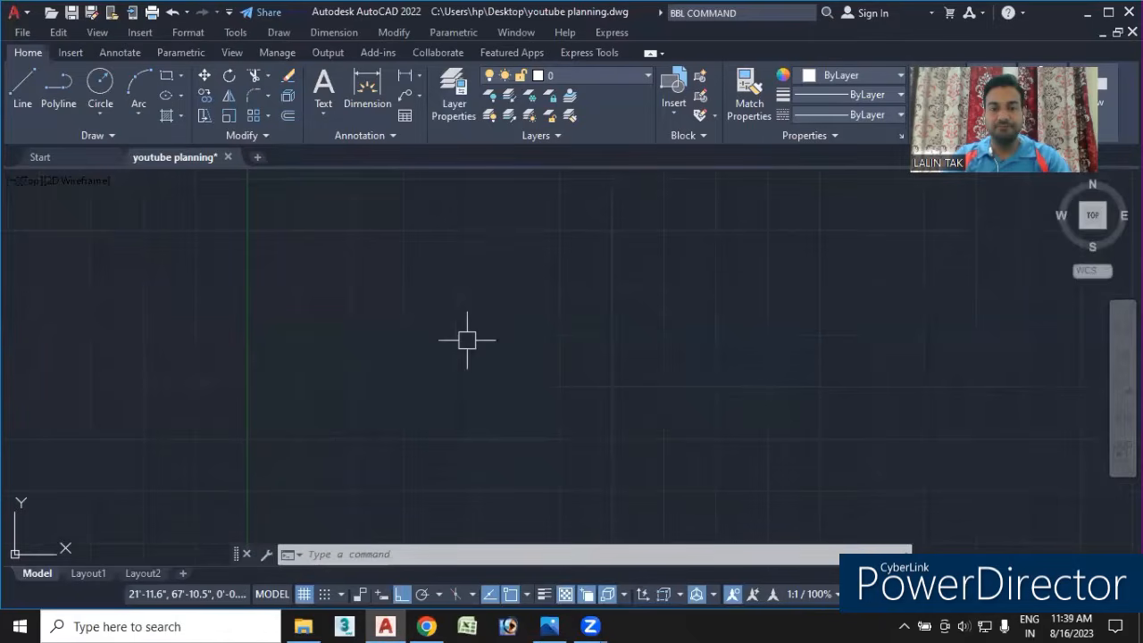
{"action": "type", "text": "r"}
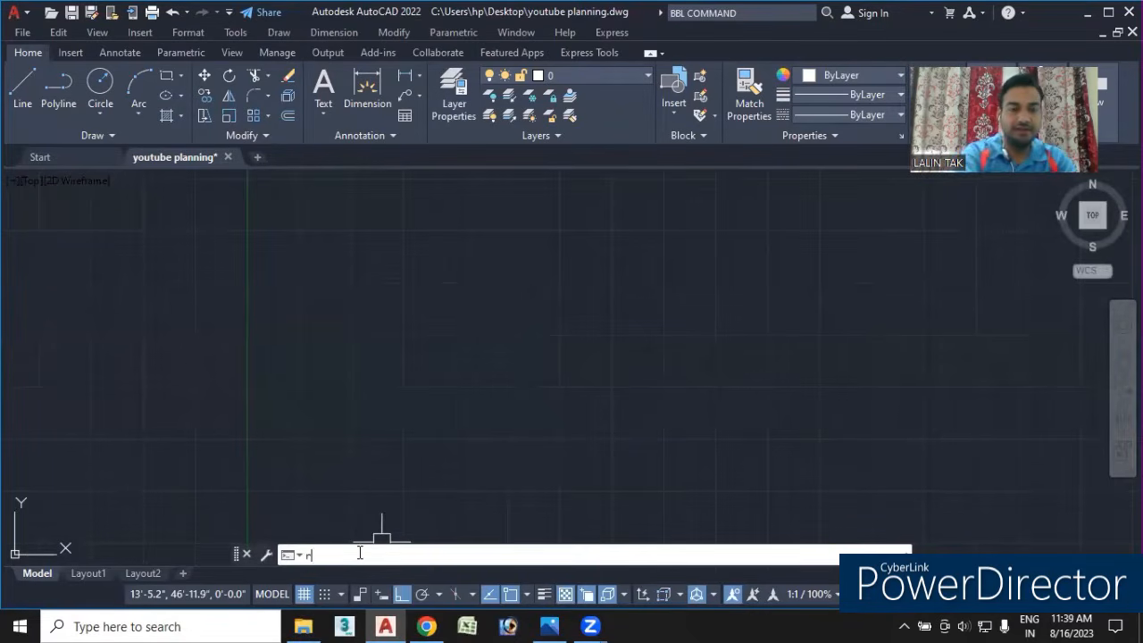
{"action": "key", "text": "Return"}
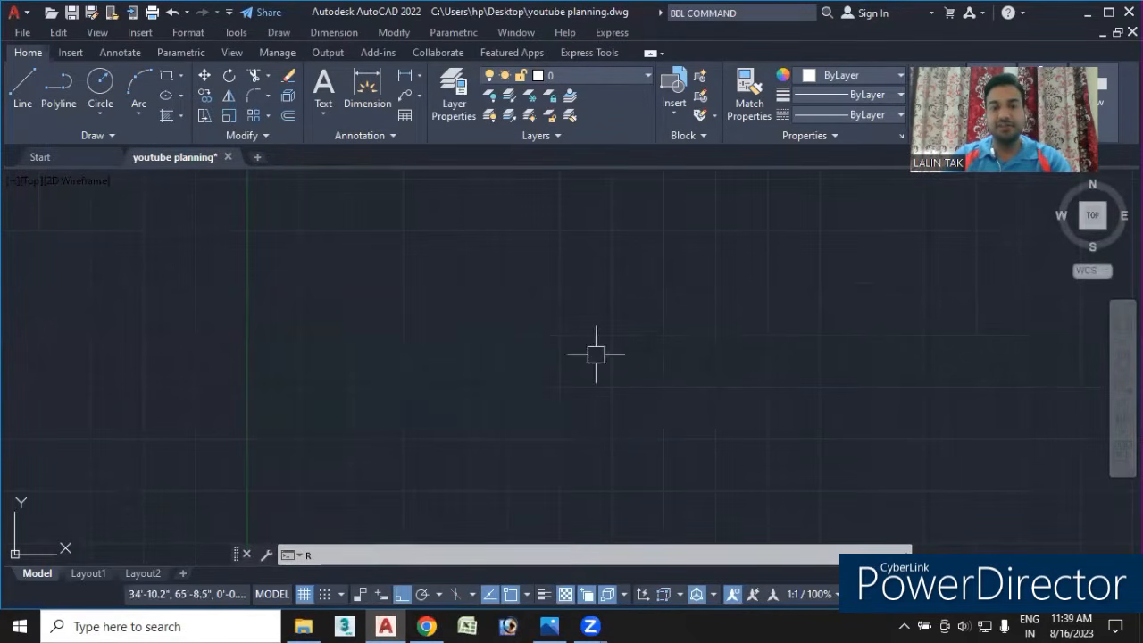
- Make wall the current layer and draw a horizontal test line on it
{"action": "left_click", "coordinate": [609, 77]}
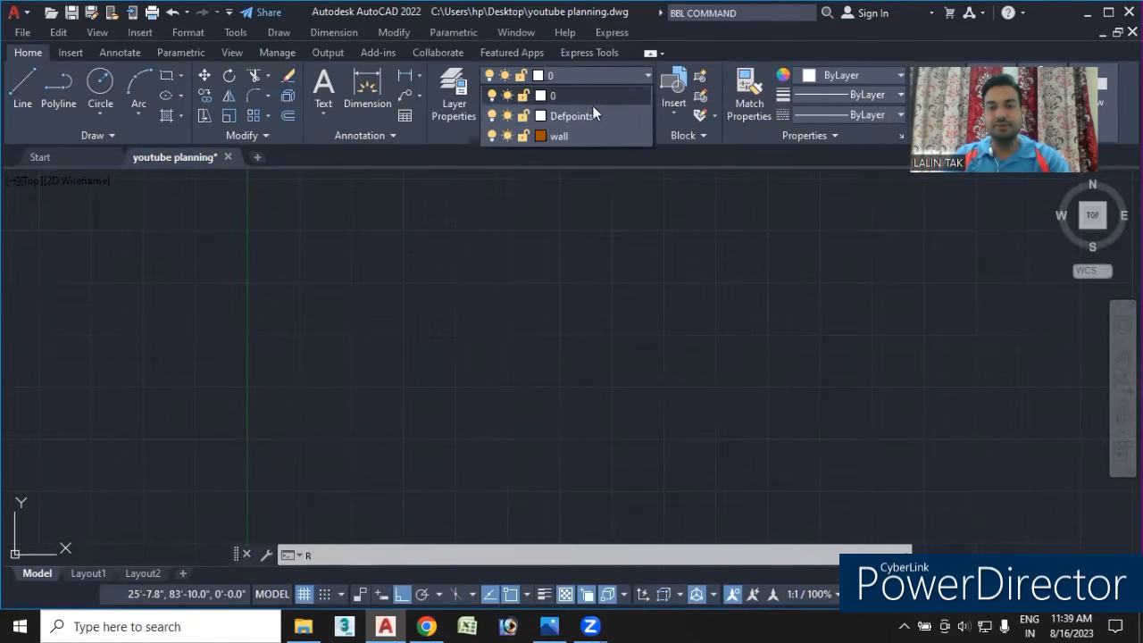
{"action": "left_click", "coordinate": [554, 136]}
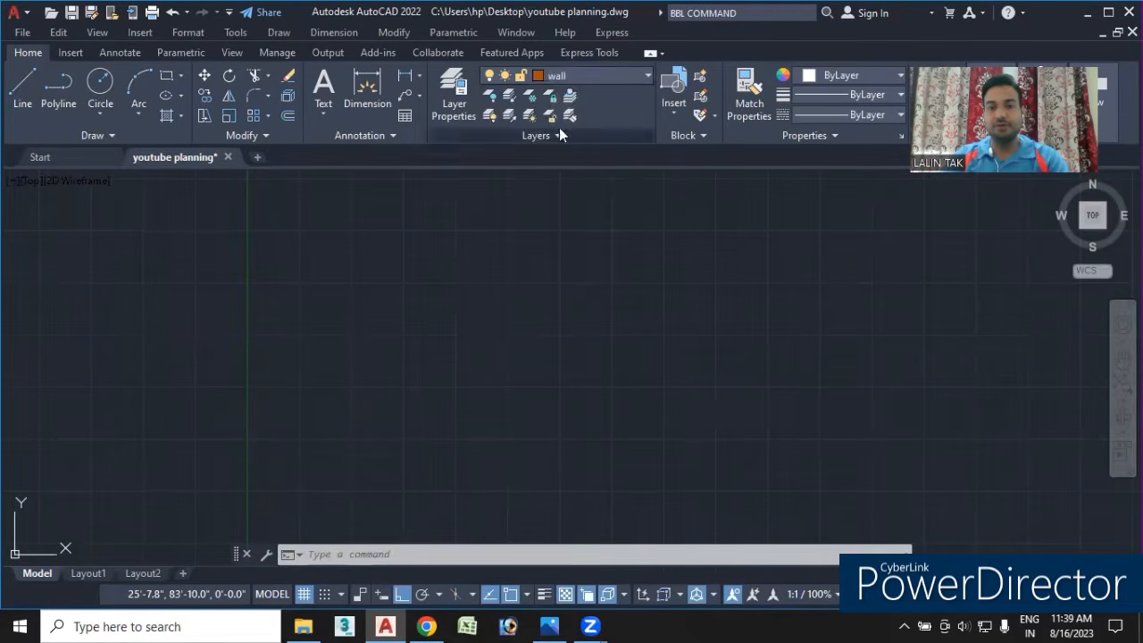
{"action": "left_click", "coordinate": [562, 77]}
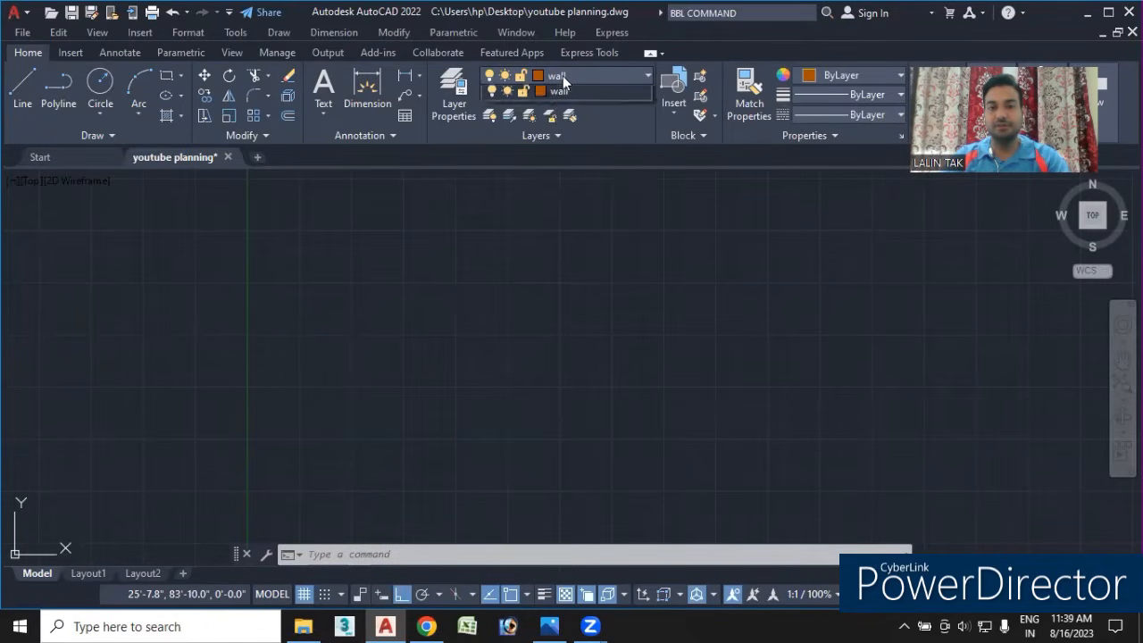
{"action": "left_click", "coordinate": [22, 86]}
{"action": "left_click", "coordinate": [22, 85]}
{"action": "left_click", "coordinate": [429, 289]}
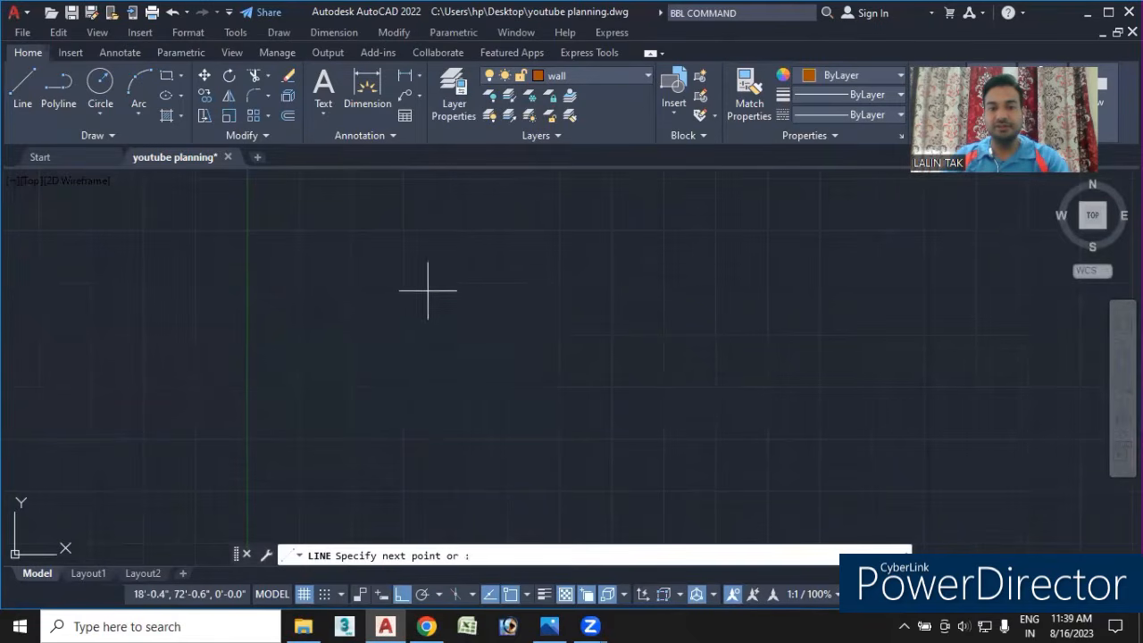
{"action": "left_click", "coordinate": [636, 262]}
{"action": "key", "text": "Escape"}
- Make layer 0 current and draw a second horizontal test line below the first one
{"action": "left_click", "coordinate": [627, 75]}
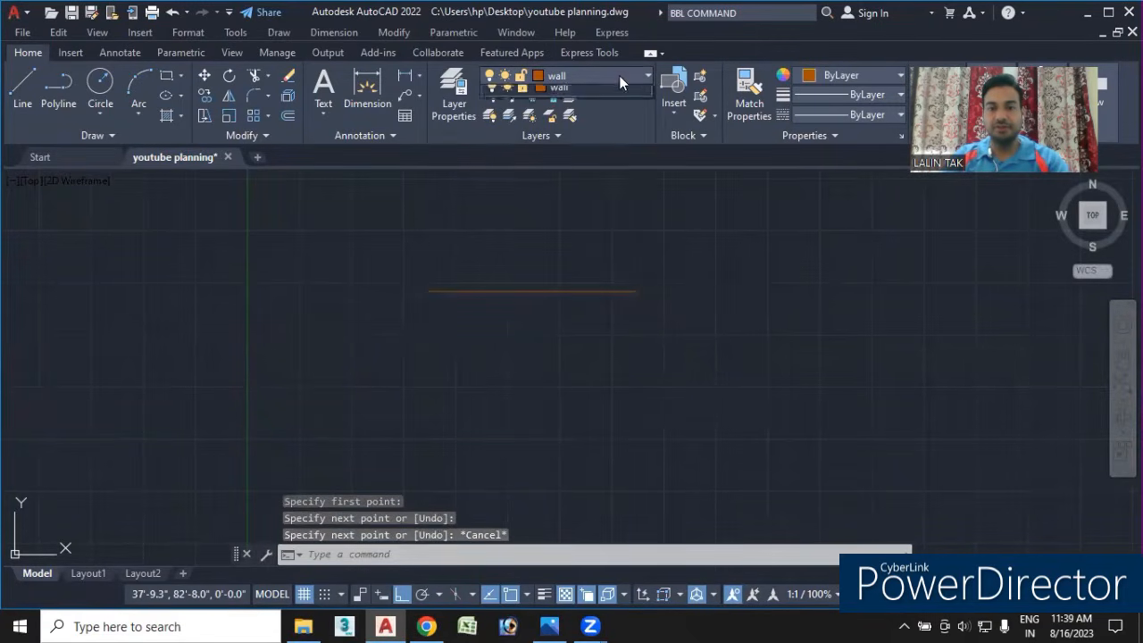
{"action": "left_click", "coordinate": [554, 93]}
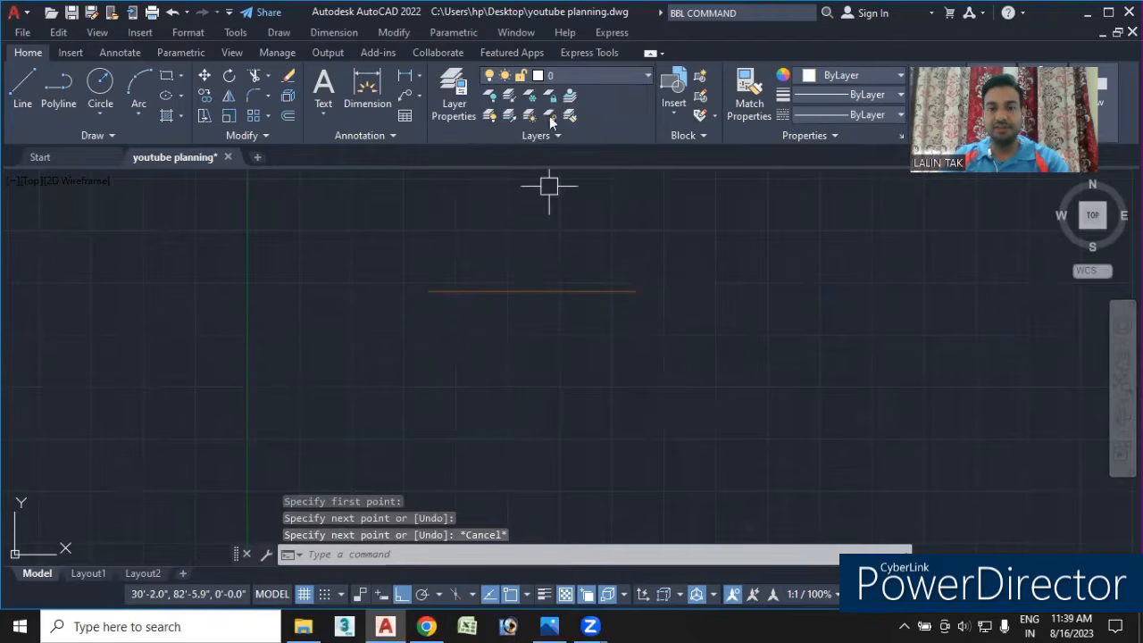
{"action": "left_click", "coordinate": [569, 79]}
{"action": "left_click", "coordinate": [15, 89]}
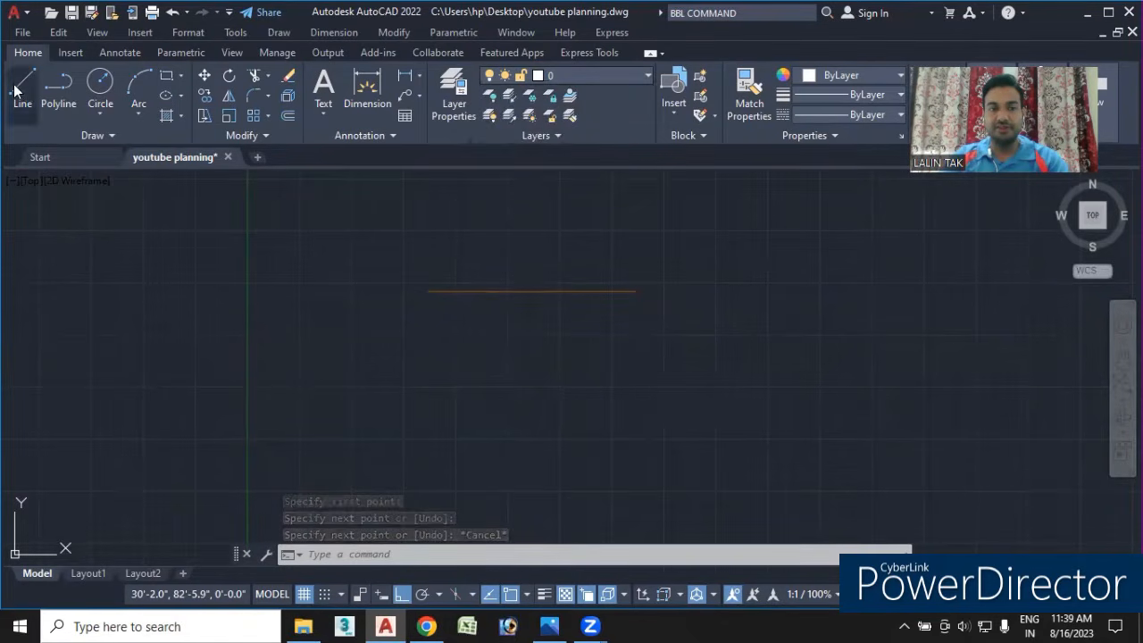
{"action": "left_click", "coordinate": [420, 405]}
{"action": "left_click", "coordinate": [670, 405]}
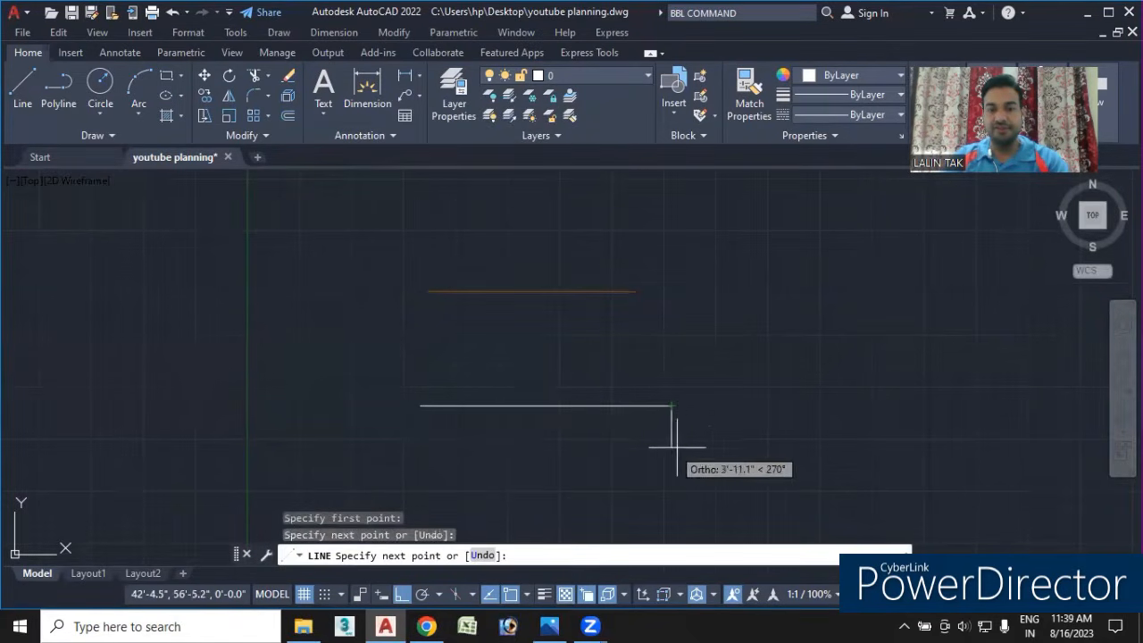
{"action": "key", "text": "Escape"}
- Change the wall layer's color to index 30
{"action": "scroll", "coordinate": [519, 304], "scroll_direction": "up", "scroll_amount": 4}
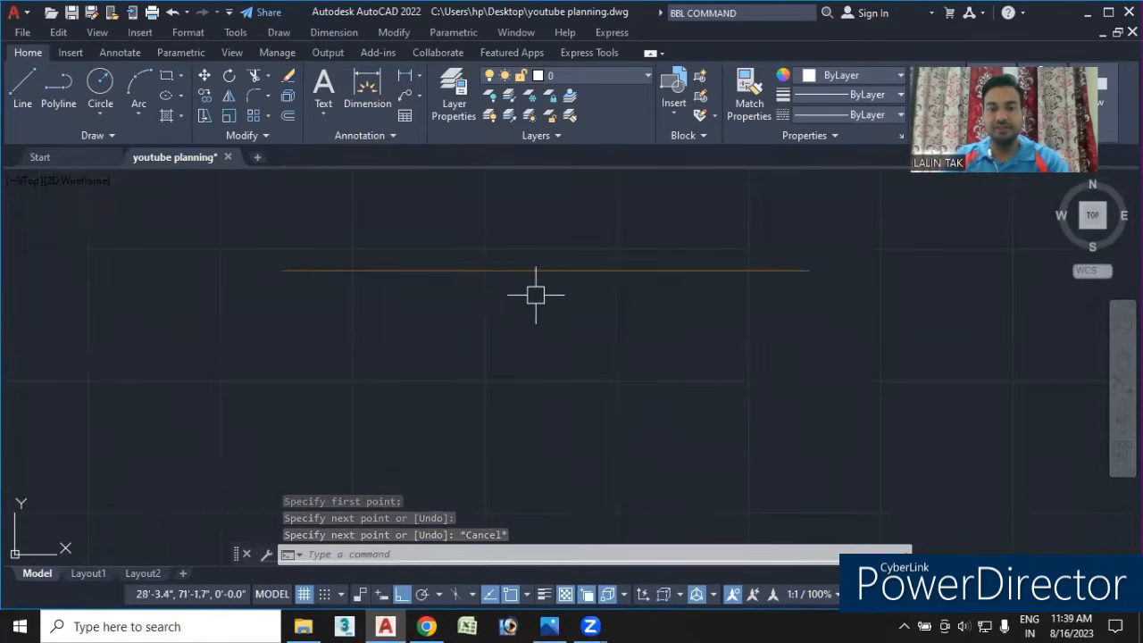
{"action": "scroll", "coordinate": [536, 309], "scroll_direction": "down", "scroll_amount": 2}
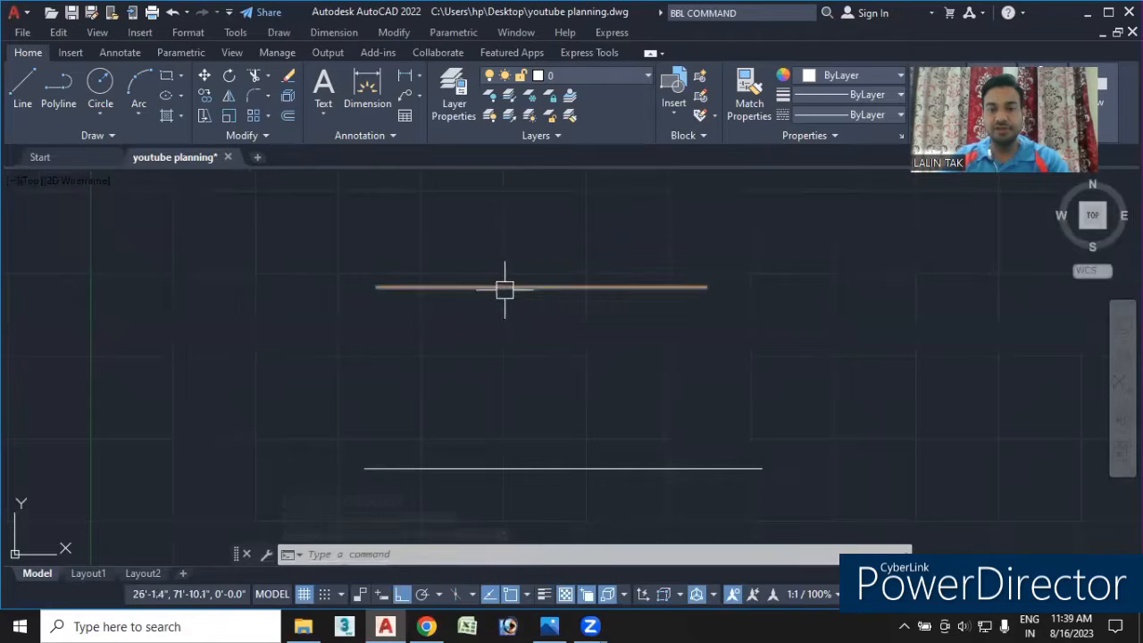
{"action": "left_click", "coordinate": [630, 76]}
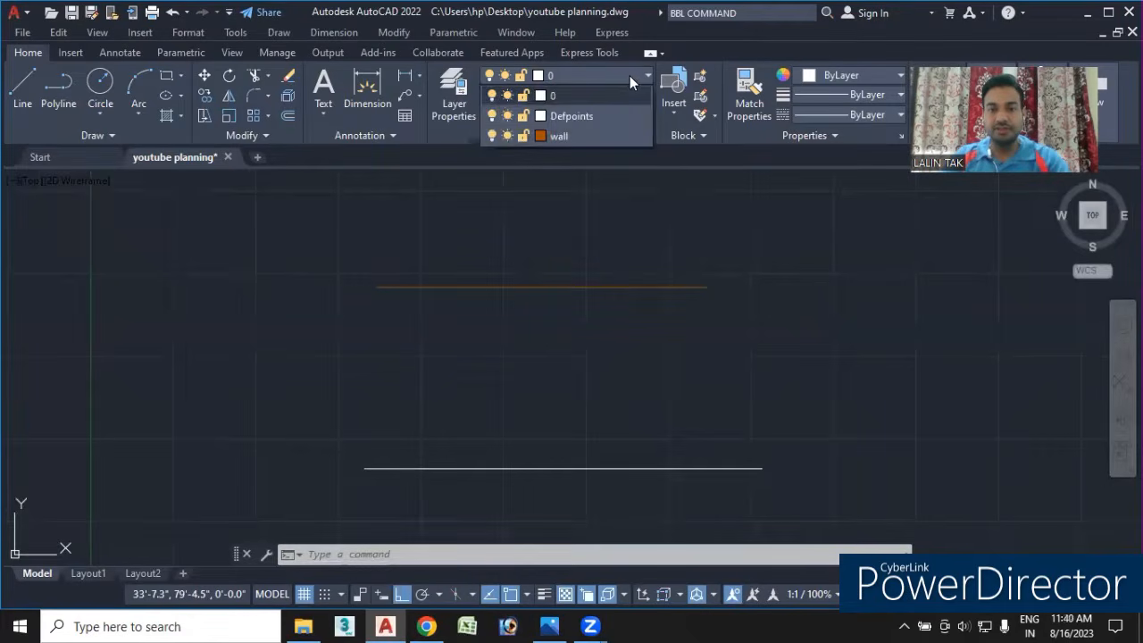
{"action": "left_click", "coordinate": [540, 136]}
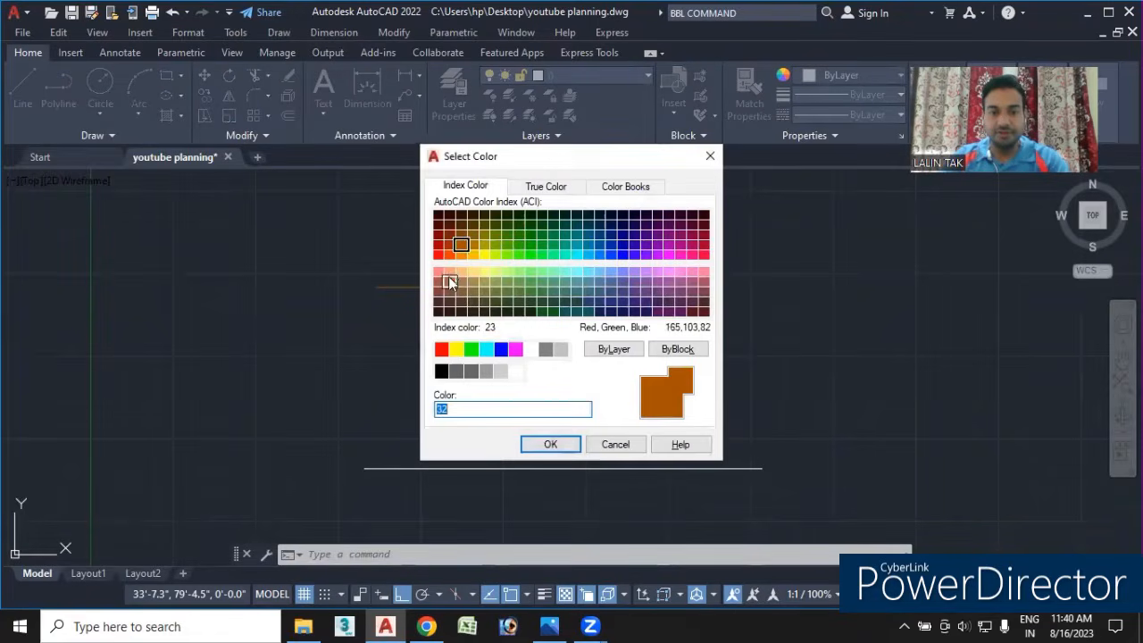
{"action": "left_click", "coordinate": [464, 256]}
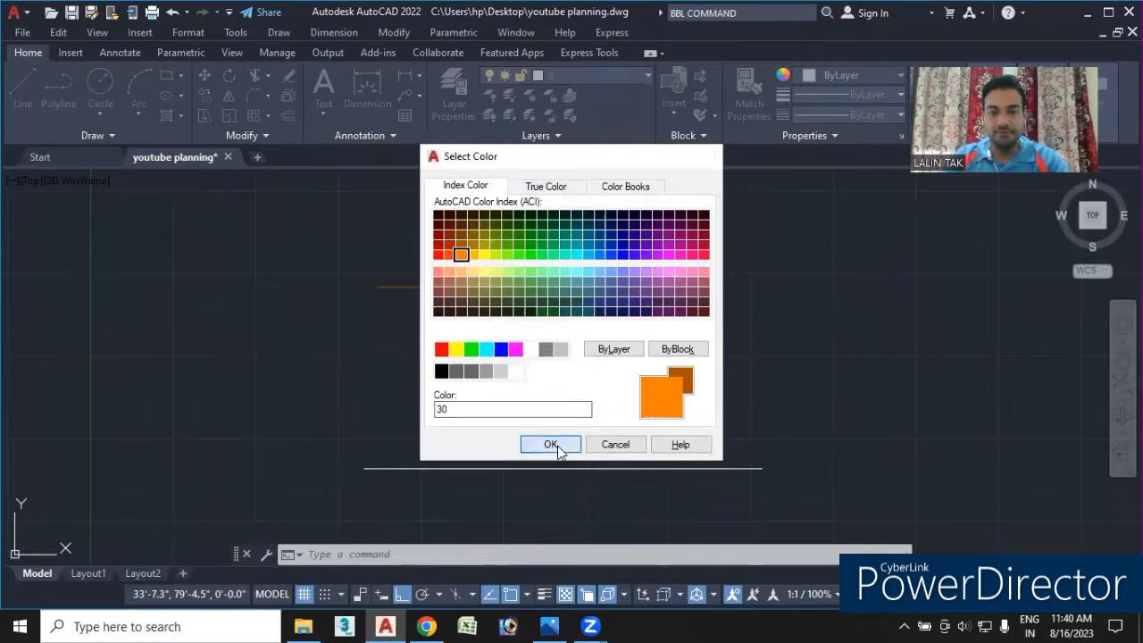
{"action": "left_click", "coordinate": [551, 445]}
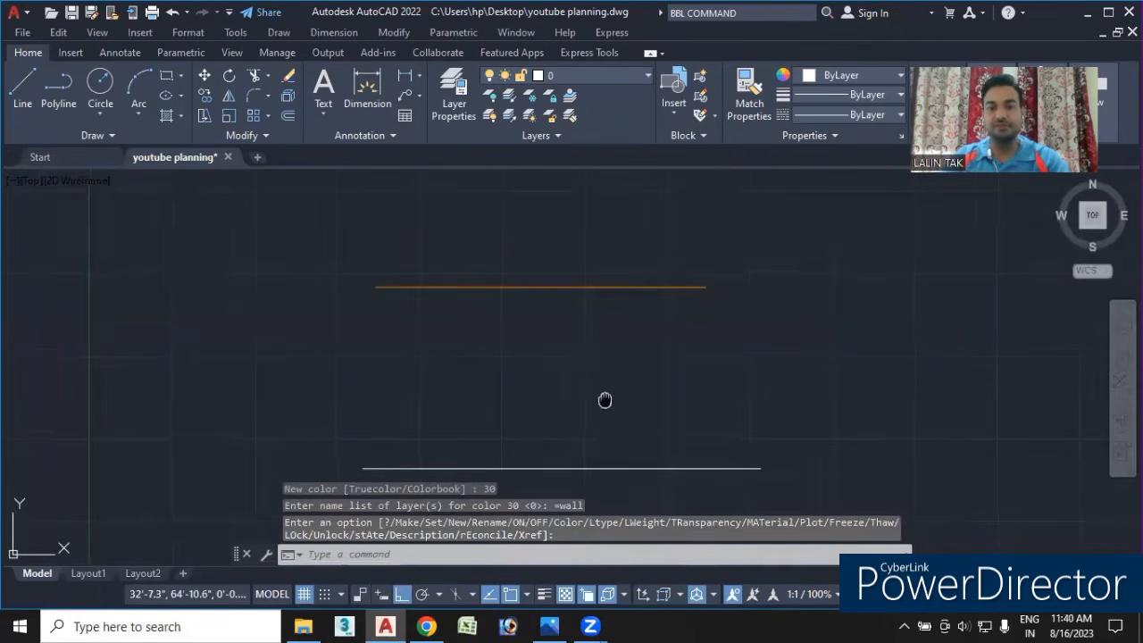
{"action": "middle_click_drag", "start_coordinate": [605, 400], "coordinate": [583, 392]}
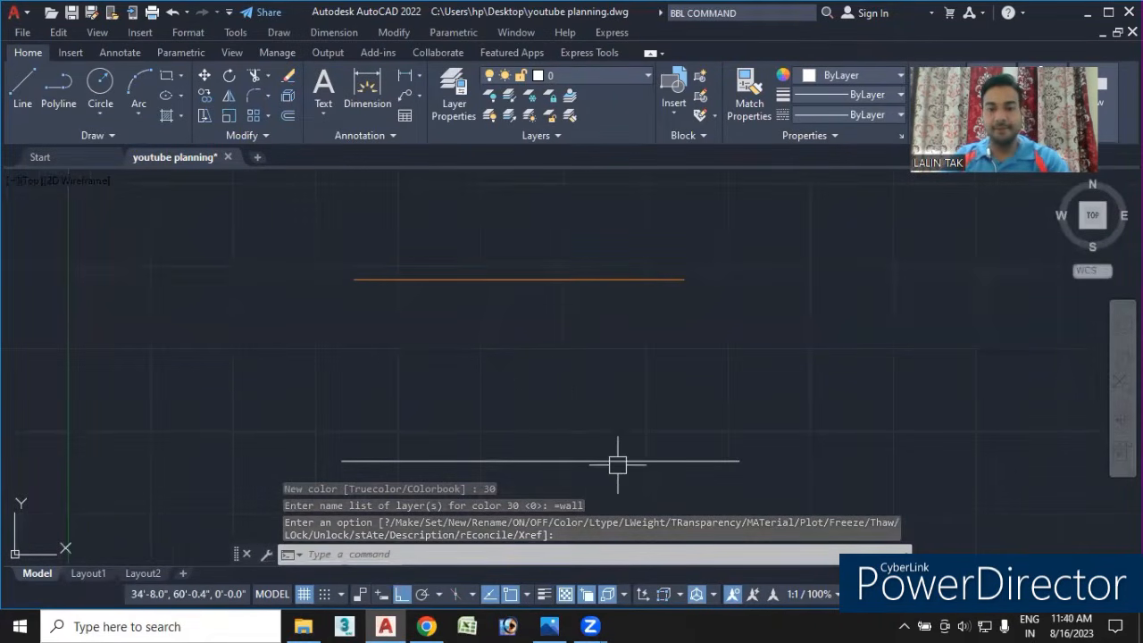
- Make wall the current layer and erase both test lines
{"action": "left_click", "coordinate": [559, 74]}
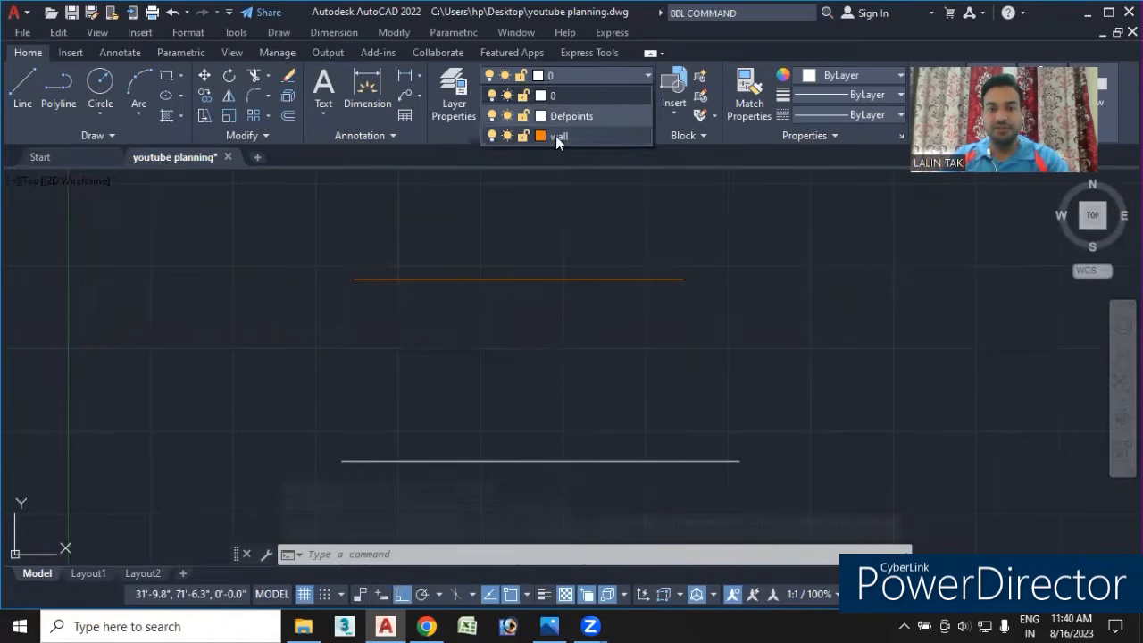
{"action": "left_click", "coordinate": [555, 135]}
{"action": "left_click", "coordinate": [592, 506]}
{"action": "left_click", "coordinate": [497, 219]}
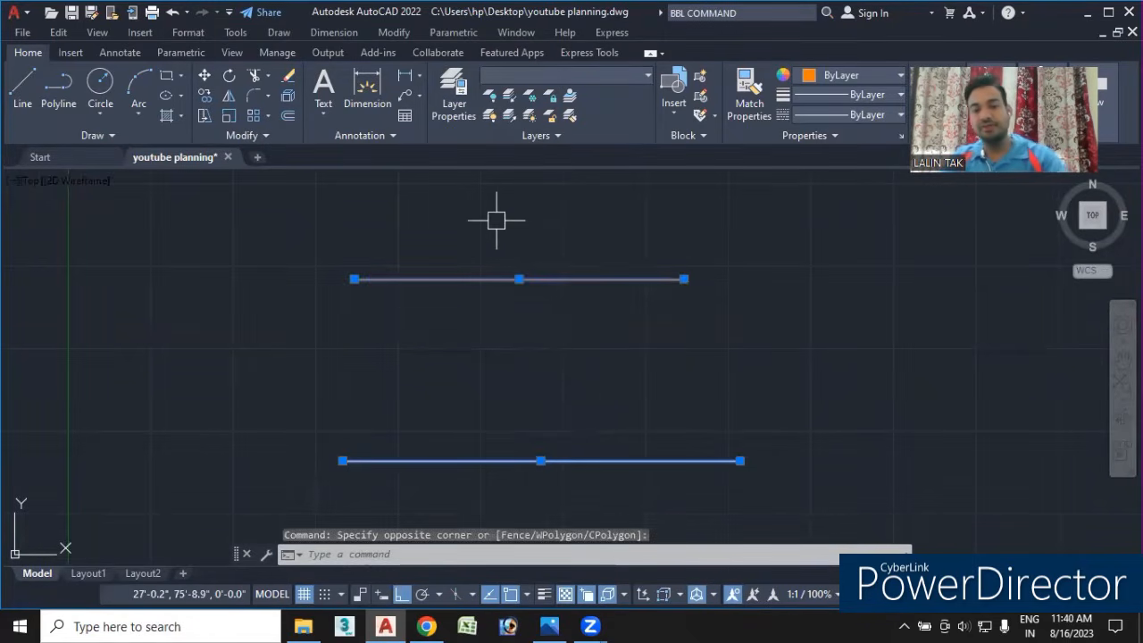
{"action": "key", "text": "Delete"}
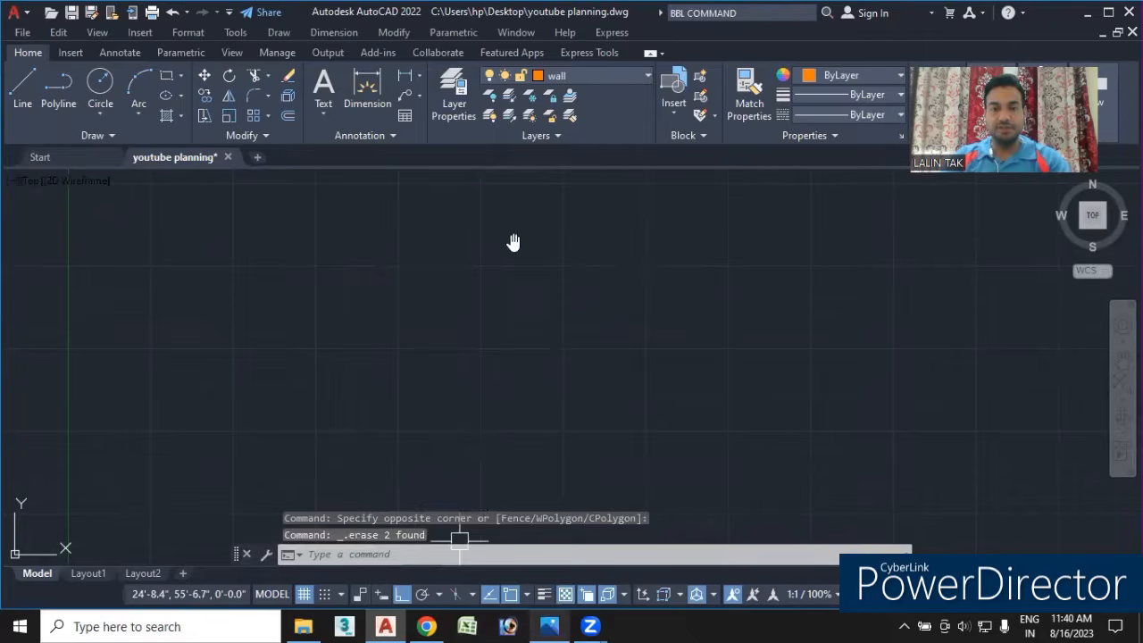
- Check the overall size in the reference floor plan image and draw a 55' by 30' outer rectangle in AutoCAD
{"action": "key", "text": "alt+Tab"}
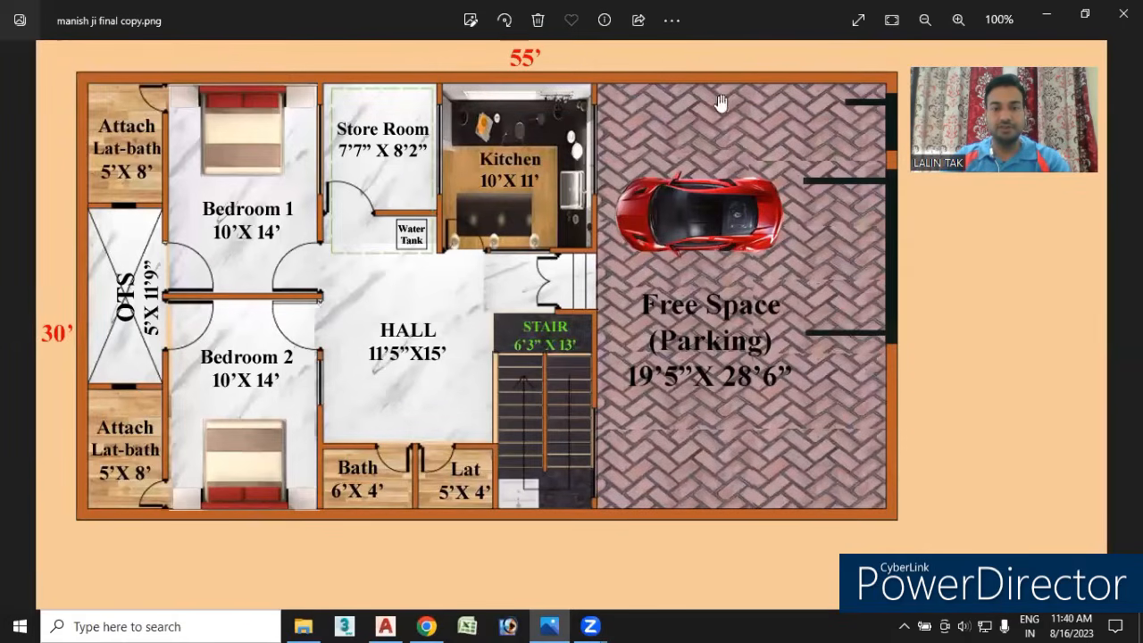
{"action": "left_click", "coordinate": [402, 622]}
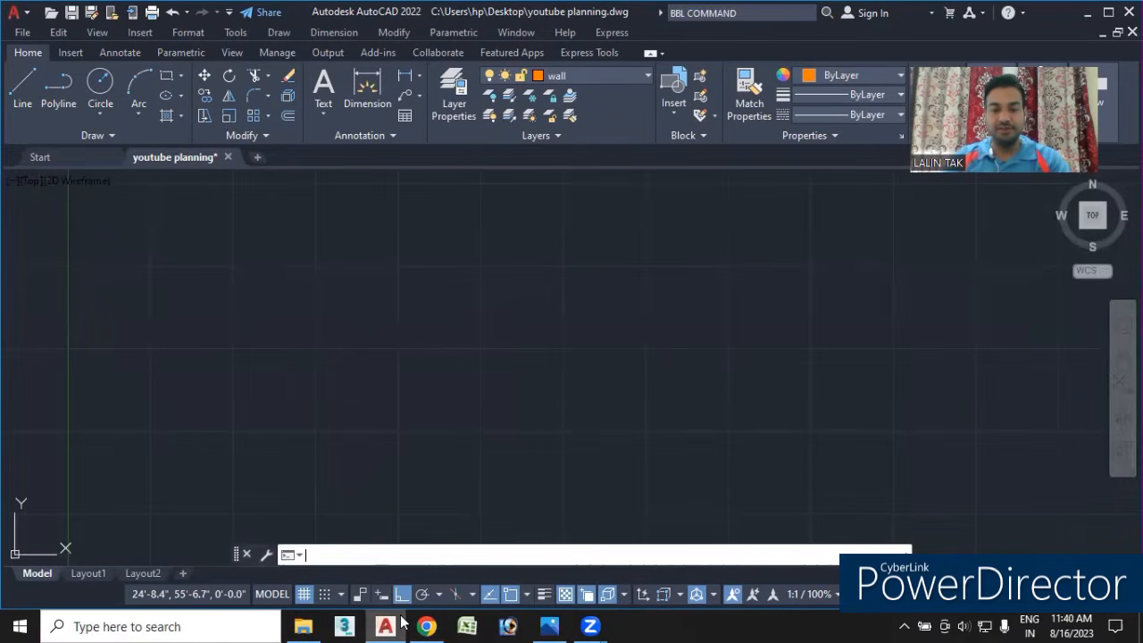
{"action": "type", "text": "REC"}
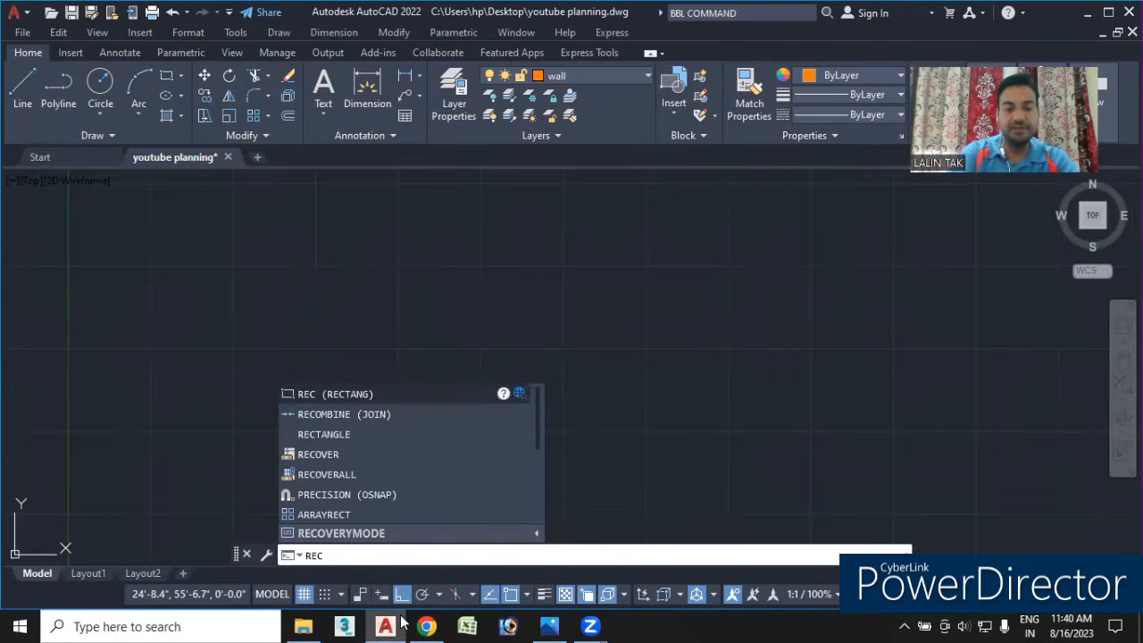
{"action": "key", "text": "Return"}
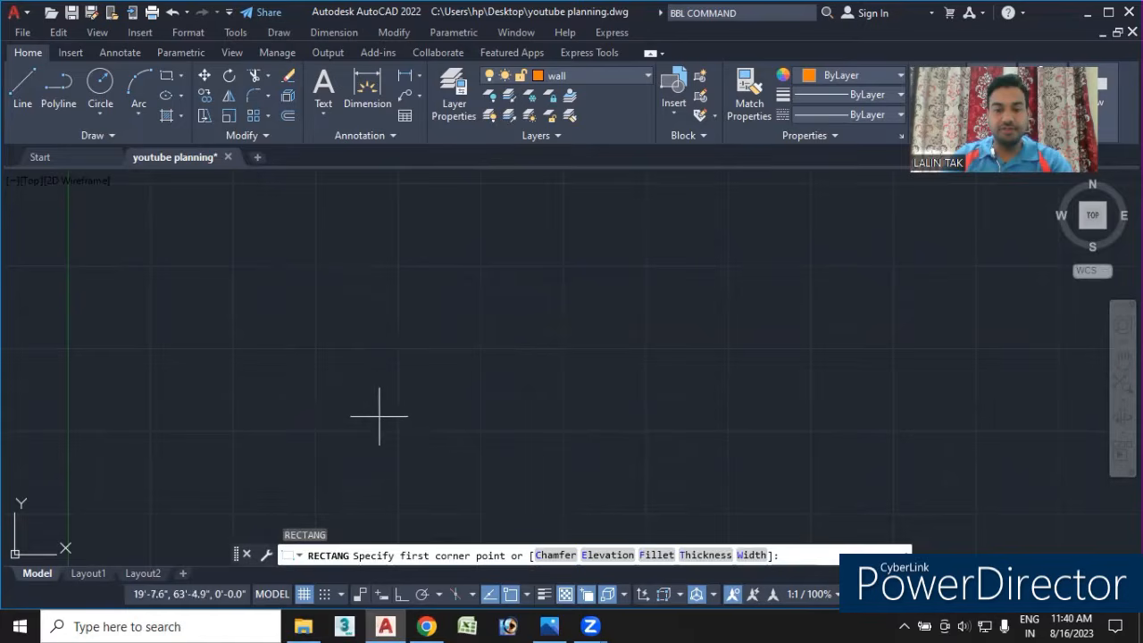
{"action": "scroll", "coordinate": [393, 367], "scroll_direction": "down", "scroll_amount": 3}
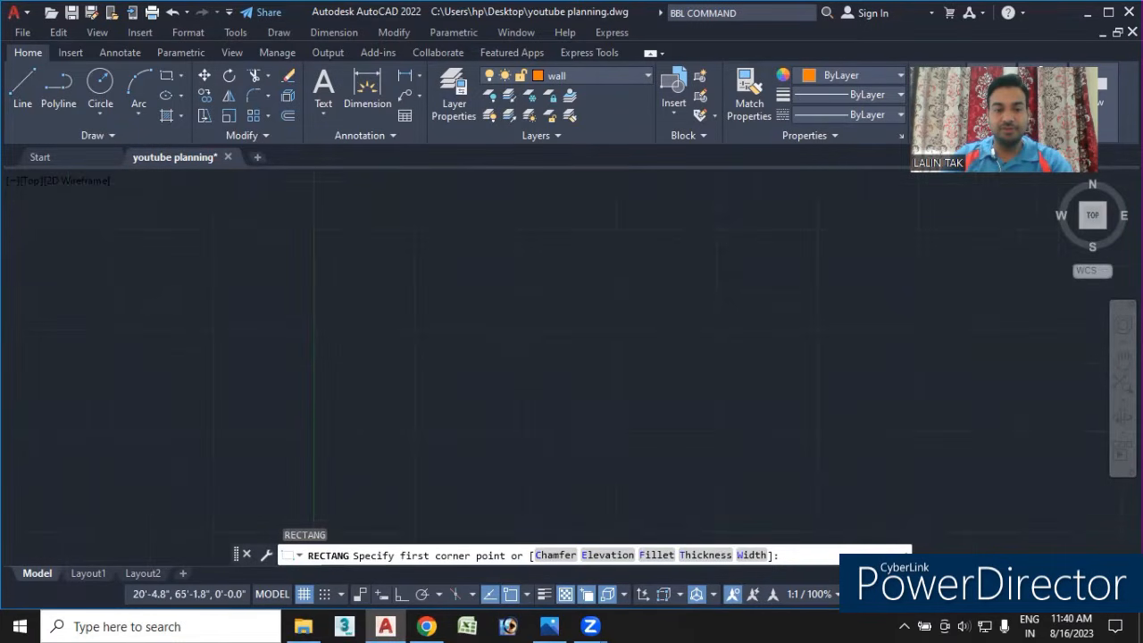
{"action": "mouse_move", "coordinate": [433, 375]}
{"action": "middle_mouse_down"}
{"action": "mouse_move", "coordinate": [468, 398]}
{"action": "mouse_move", "coordinate": [164, 510]}
{"action": "middle_mouse_up"}
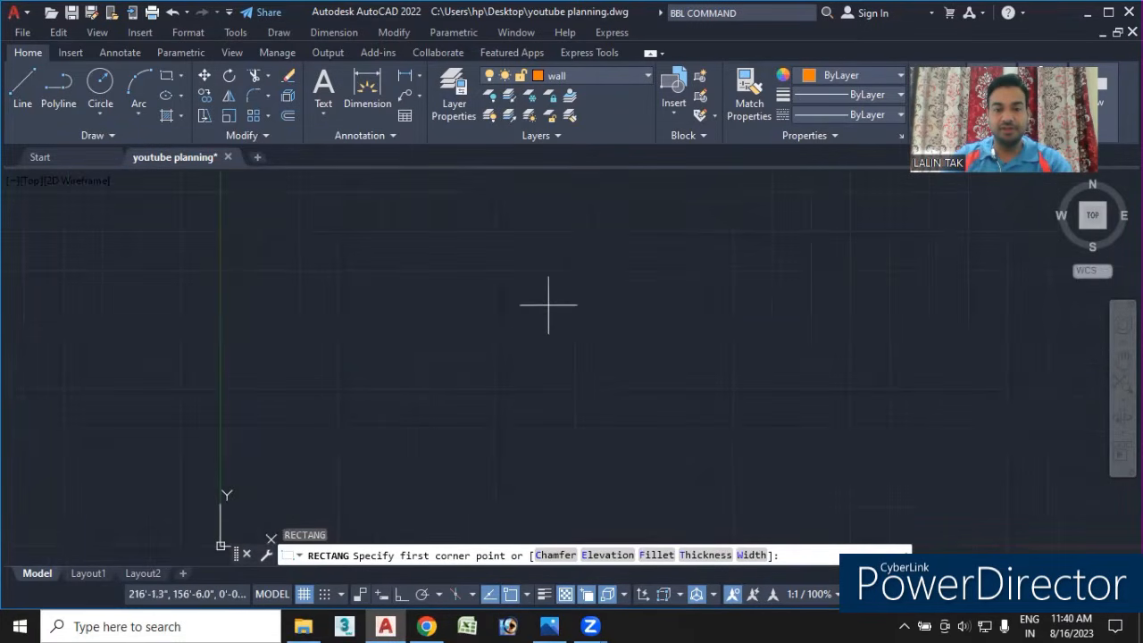
{"action": "left_click", "coordinate": [522, 311]}
{"action": "middle_click_drag", "start_coordinate": [772, 298], "coordinate": [713, 282]}
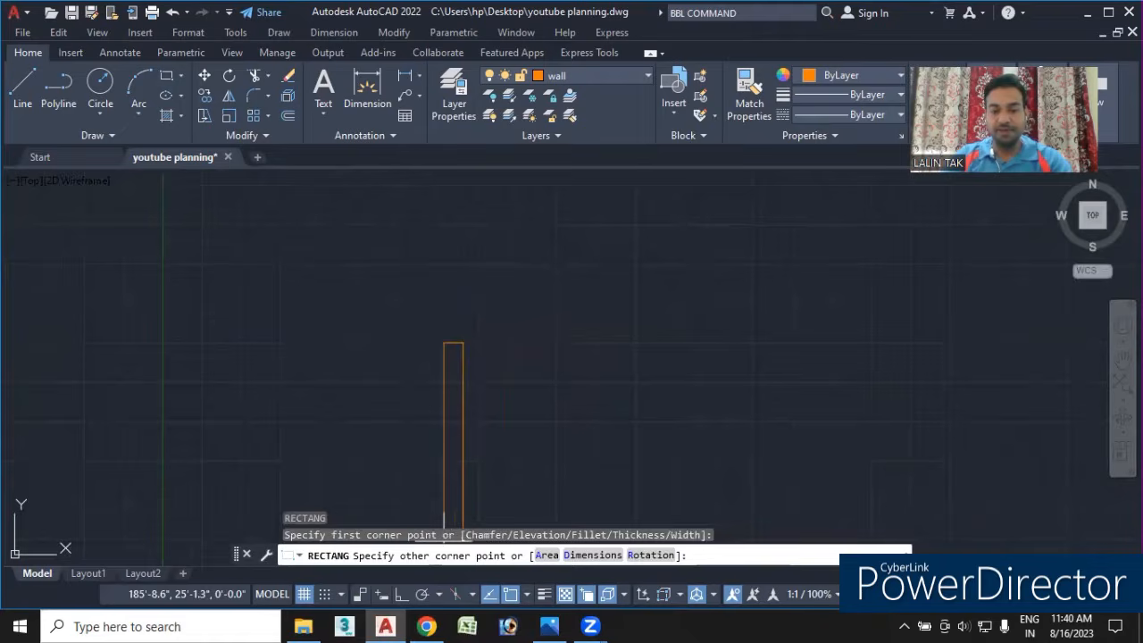
{"action": "left_click", "coordinate": [592, 556]}
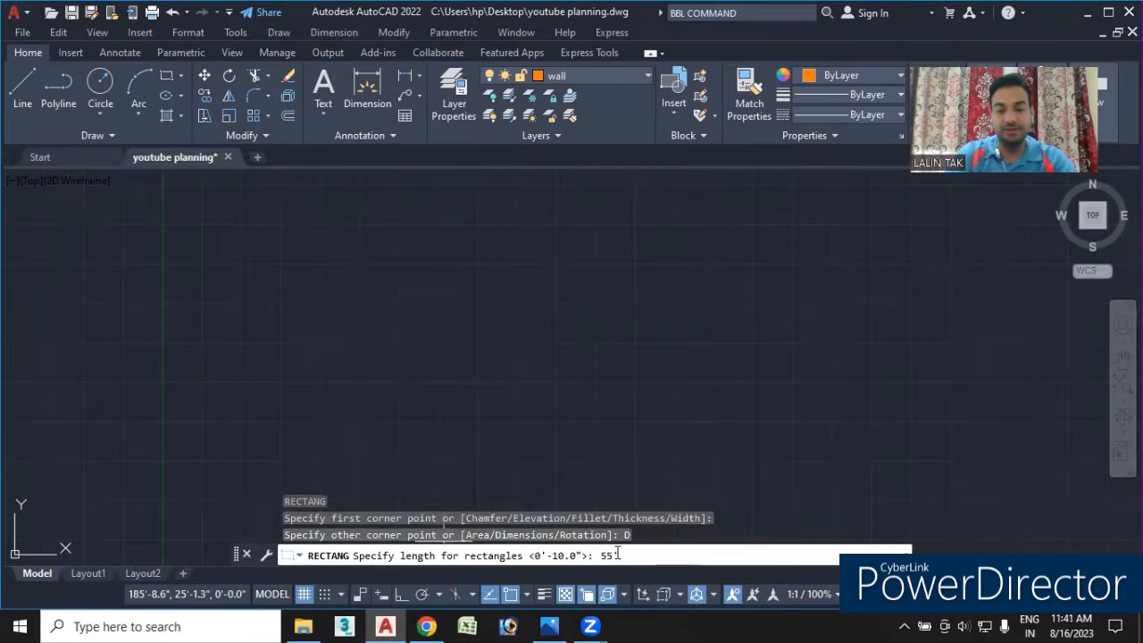
{"action": "key", "text": "Return"}
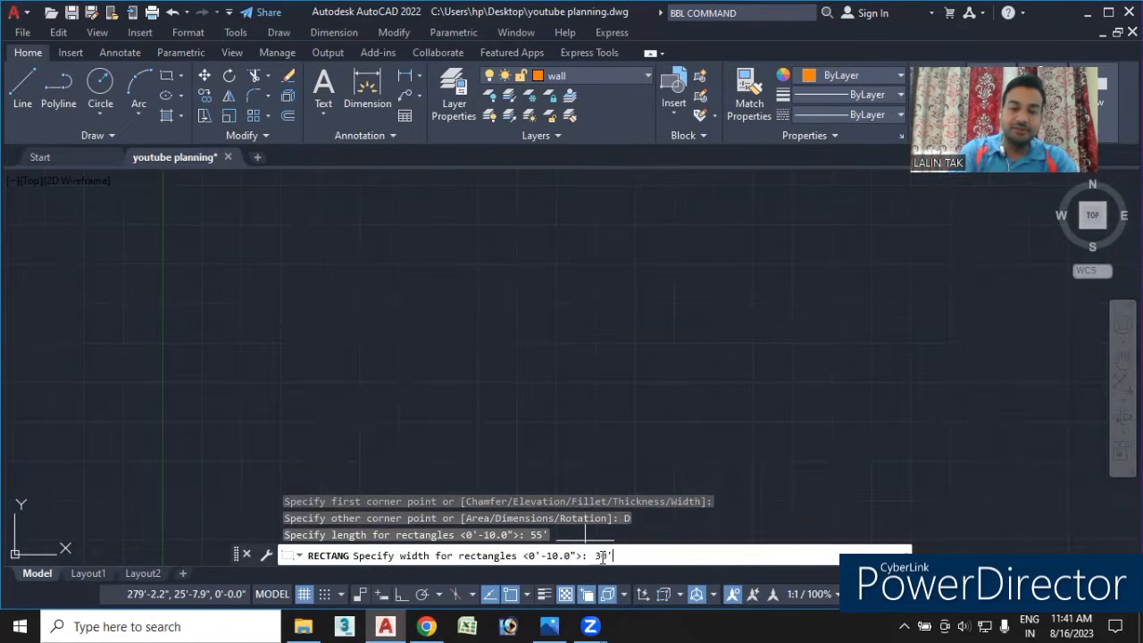
{"action": "key", "text": "Return"}
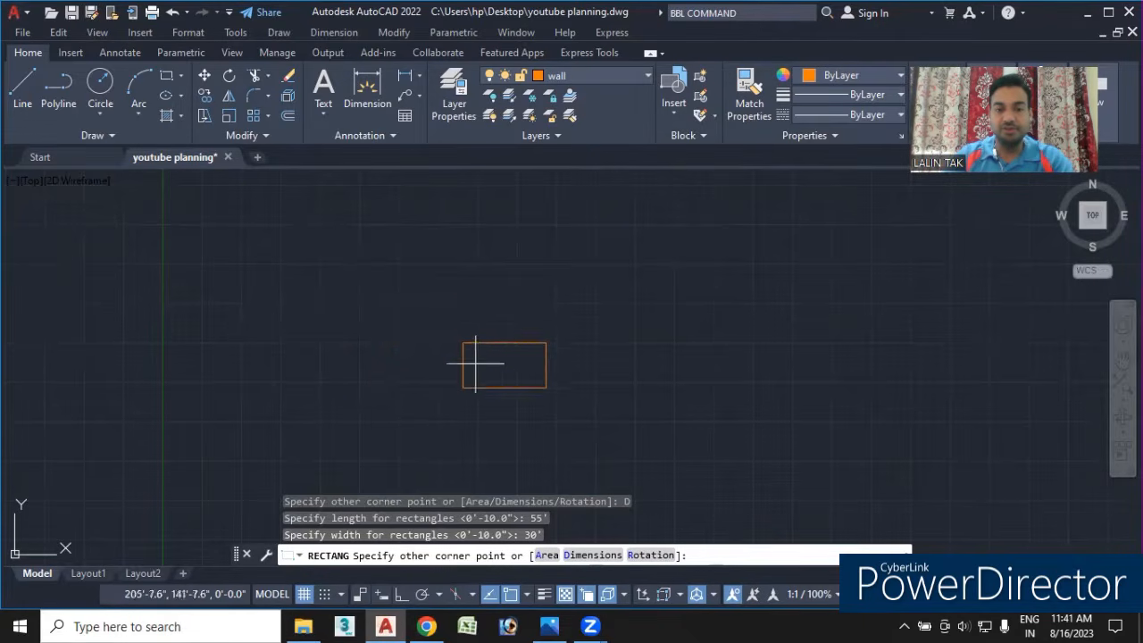
{"action": "left_click", "coordinate": [491, 325]}
{"action": "scroll", "coordinate": [496, 326], "scroll_direction": "up", "scroll_amount": 6}
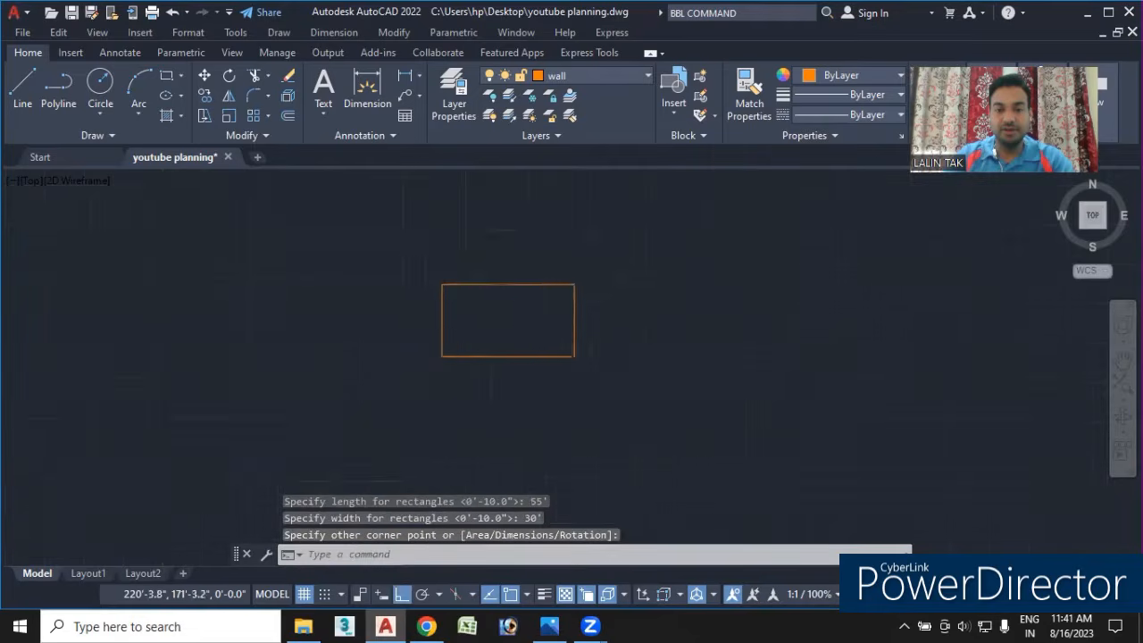
{"action": "scroll", "coordinate": [499, 347], "scroll_direction": "up", "scroll_amount": 2}
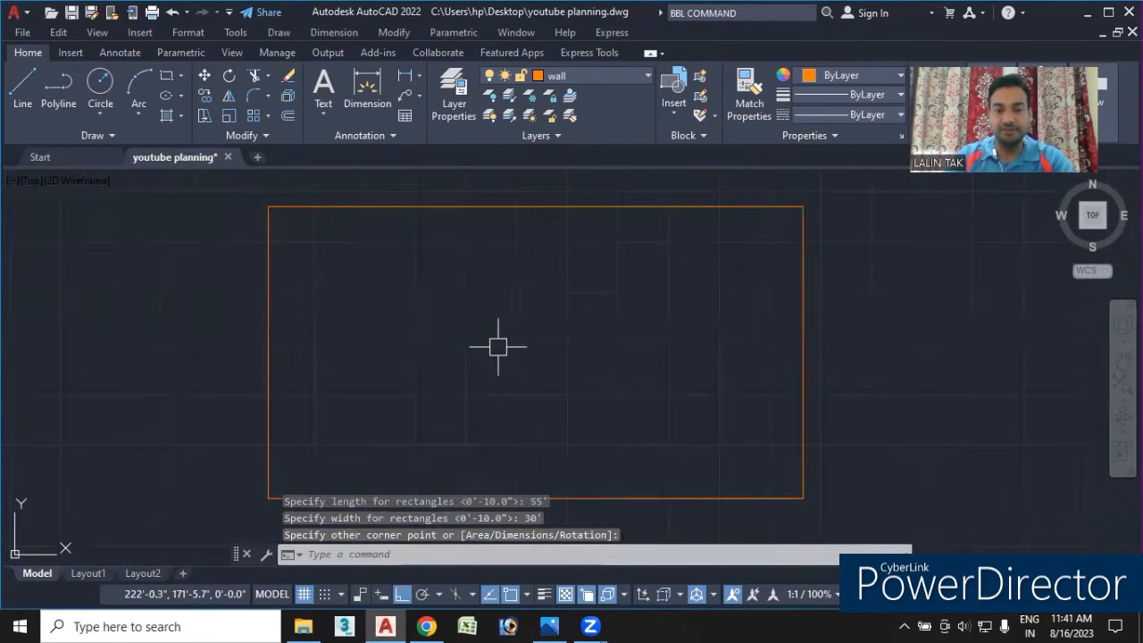
{"action": "mouse_move", "coordinate": [506, 342]}
{"action": "middle_mouse_down"}
{"action": "mouse_move", "coordinate": [540, 335]}
{"action": "mouse_move", "coordinate": [524, 349]}
{"action": "middle_mouse_up"}
{"action": "middle_click_drag", "start_coordinate": [450, 387], "coordinate": [452, 378]}
{"action": "scroll", "coordinate": [452, 378], "scroll_direction": "down", "scroll_amount": 2}
{"action": "scroll", "coordinate": [492, 358], "scroll_direction": "up", "scroll_amount": 2}
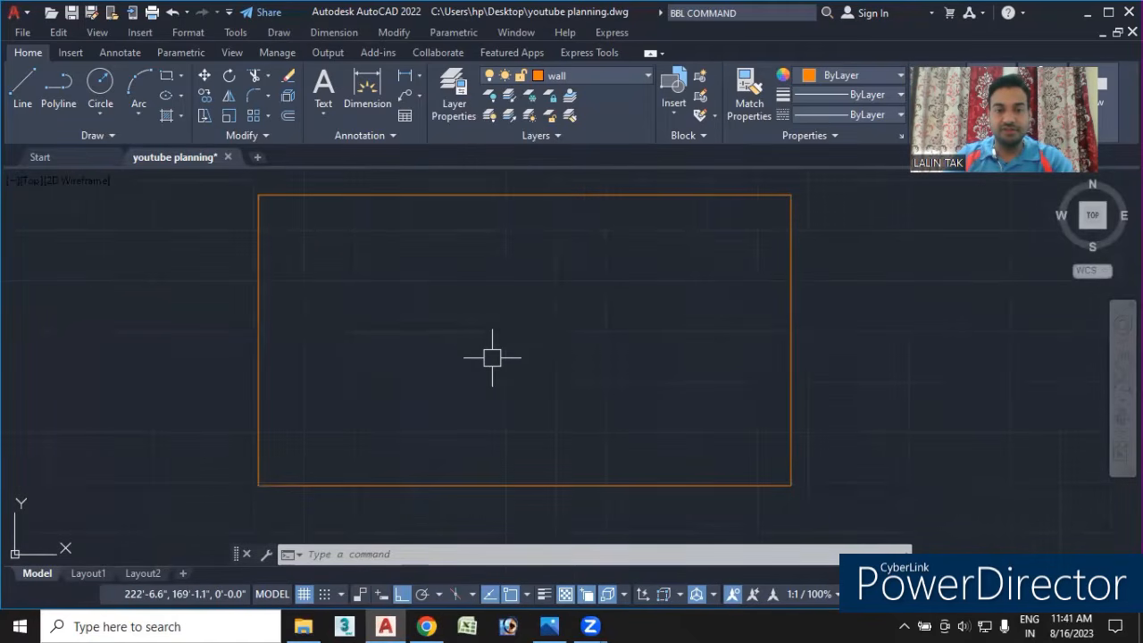
- Add an aligned dimension to the rectangle's bottom edge, placing the dimension line just below it
{"action": "scroll", "coordinate": [482, 342], "scroll_direction": "down", "scroll_amount": 2}
{"action": "middle_click_drag", "start_coordinate": [482, 343], "coordinate": [482, 336]}
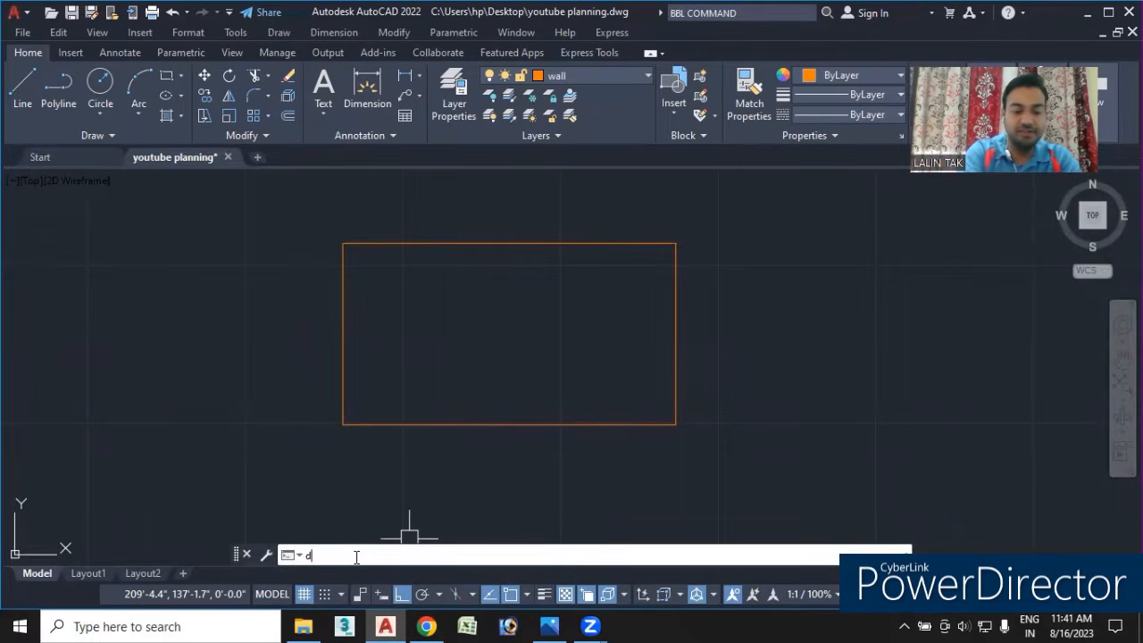
{"action": "type", "text": "al"}
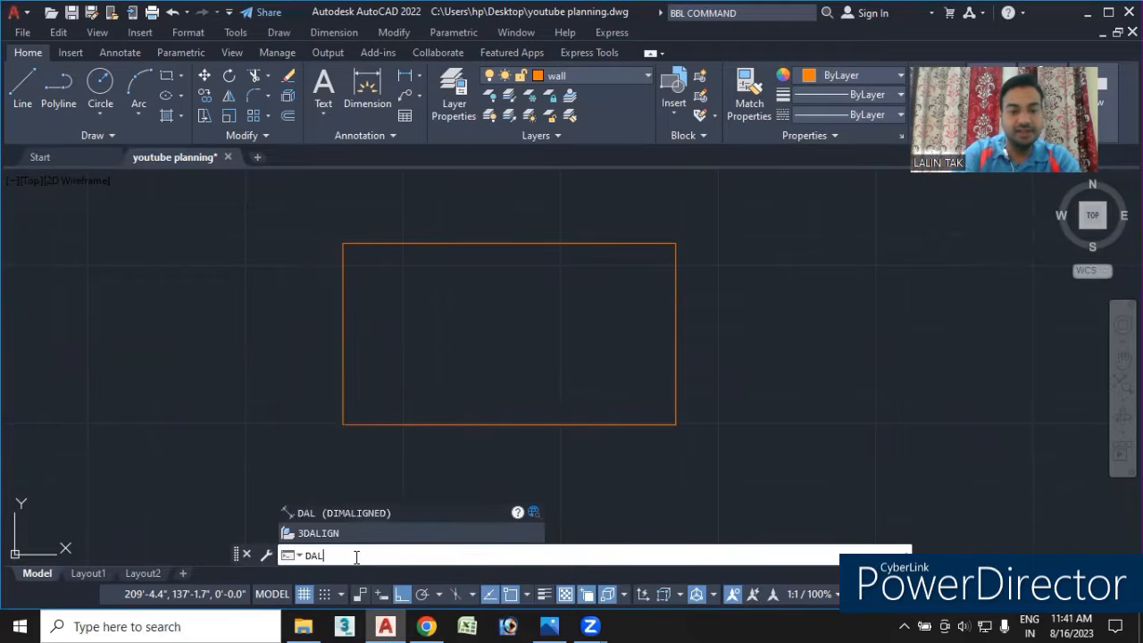
{"action": "key", "text": "Return"}
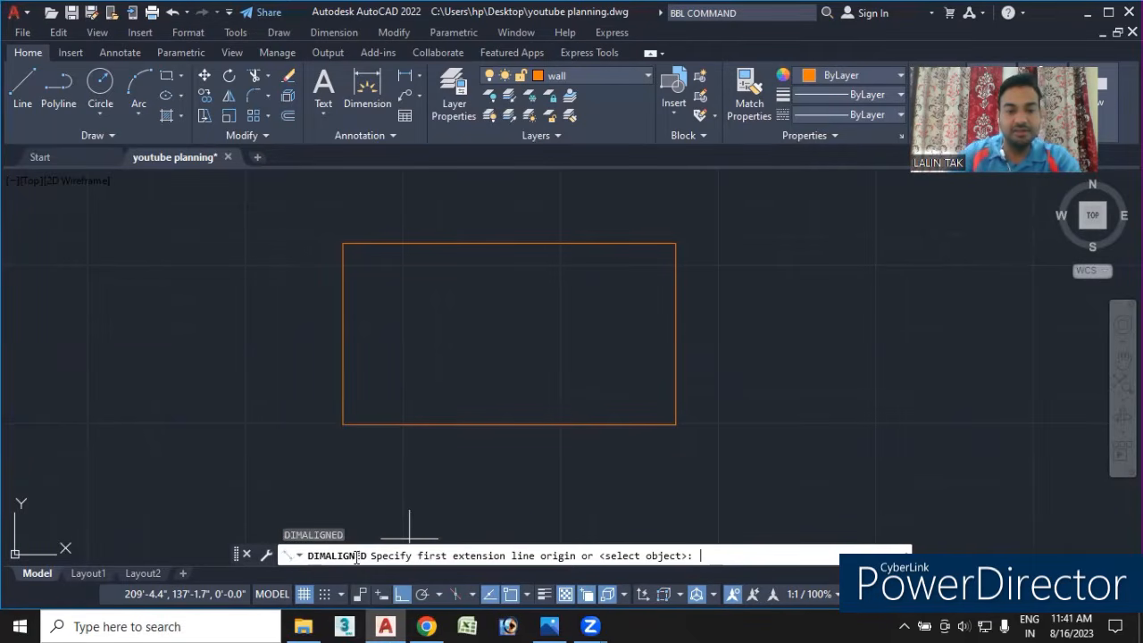
{"action": "left_click", "coordinate": [344, 424]}
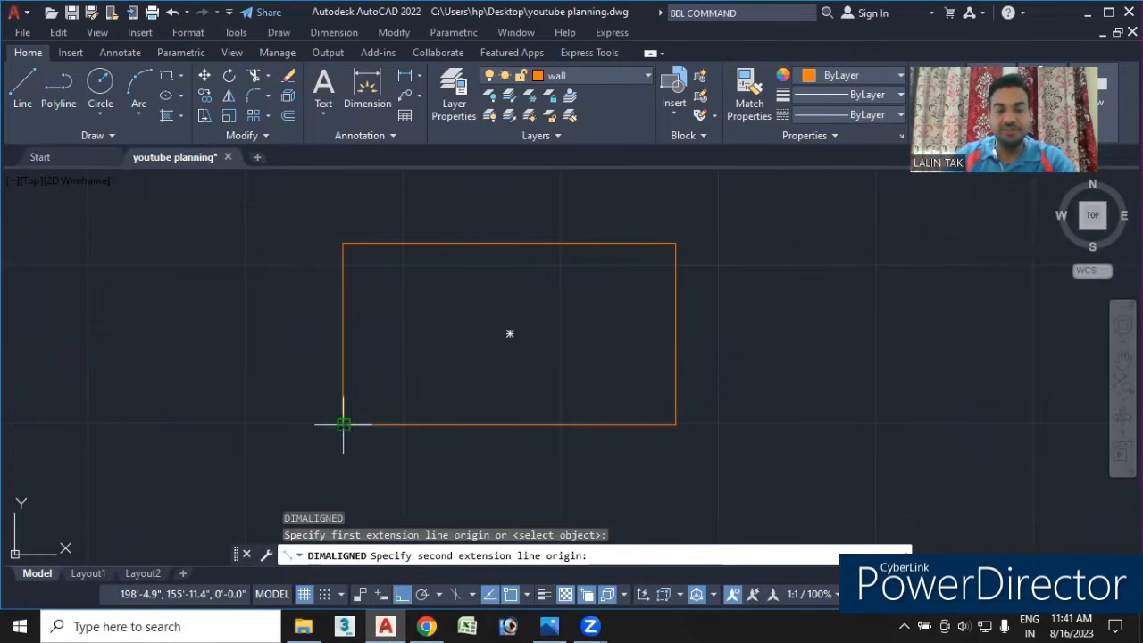
{"action": "left_click", "coordinate": [677, 424]}
{"action": "left_click", "coordinate": [676, 441]}
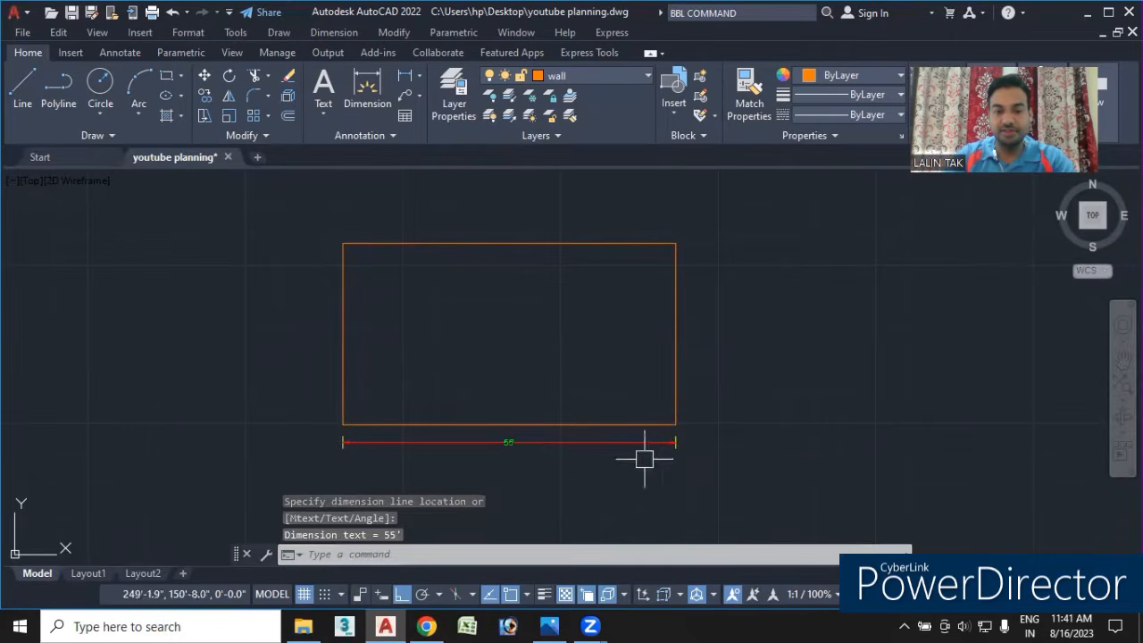
- Examine the text, arrowheads and extension lines of the dimension below the rectangle
{"action": "scroll", "coordinate": [516, 467], "scroll_direction": "up", "scroll_amount": 4}
{"action": "middle_click_drag", "start_coordinate": [510, 452], "coordinate": [587, 487]}
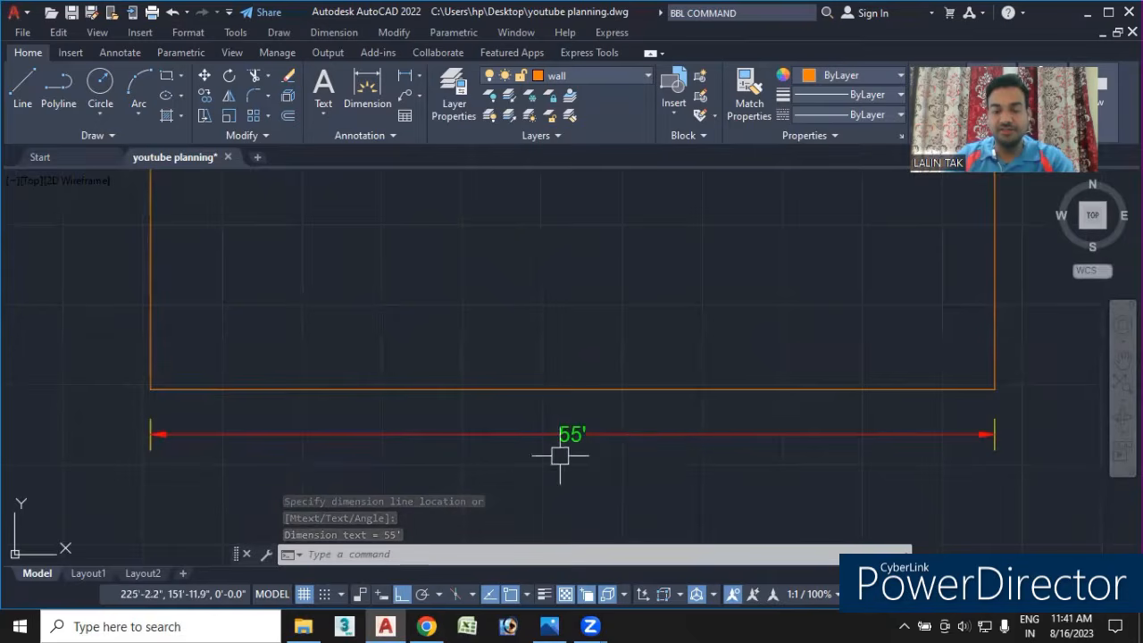
{"action": "scroll", "coordinate": [579, 464], "scroll_direction": "up", "scroll_amount": 3}
{"action": "scroll", "coordinate": [577, 442], "scroll_direction": "down", "scroll_amount": 3}
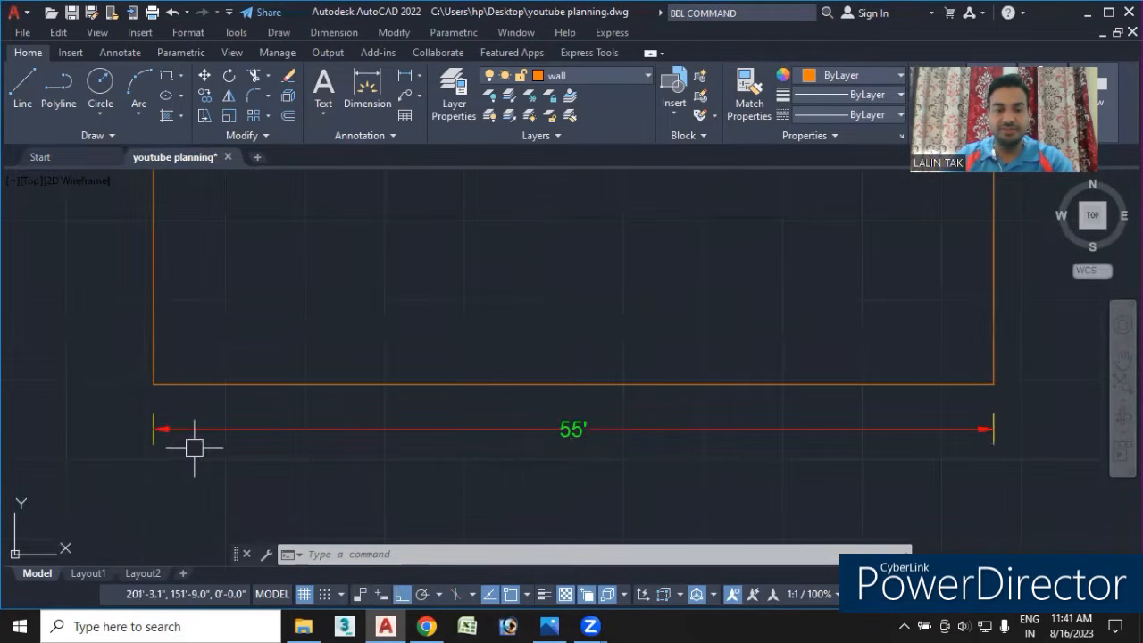
{"action": "scroll", "coordinate": [566, 427], "scroll_direction": "up", "scroll_amount": 3}
{"action": "scroll", "coordinate": [568, 447], "scroll_direction": "down", "scroll_amount": 3}
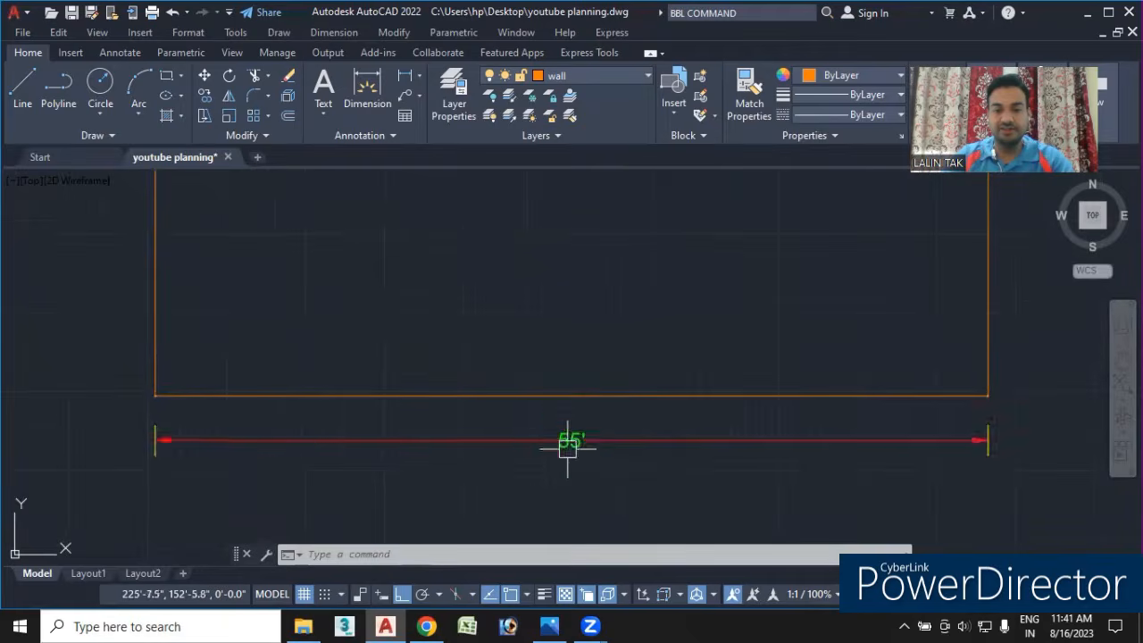
{"action": "middle_click_drag", "start_coordinate": [181, 467], "coordinate": [333, 459]}
{"action": "scroll", "coordinate": [306, 447], "scroll_direction": "up", "scroll_amount": 4}
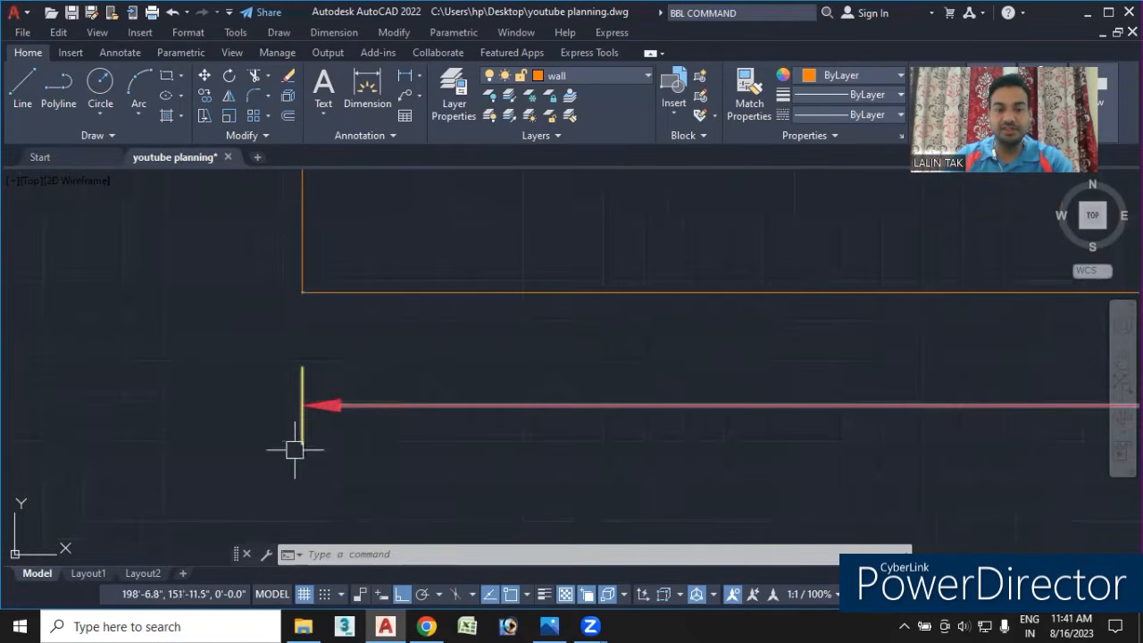
{"action": "scroll", "coordinate": [295, 447], "scroll_direction": "up", "scroll_amount": 4}
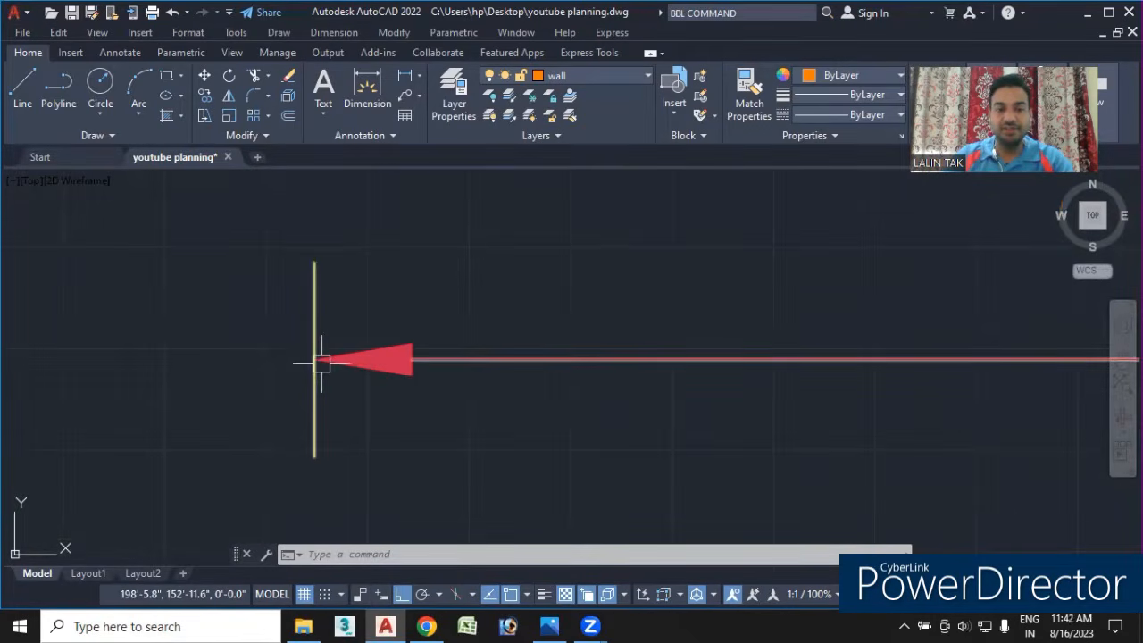
{"action": "scroll", "coordinate": [327, 378], "scroll_direction": "down", "scroll_amount": 4}
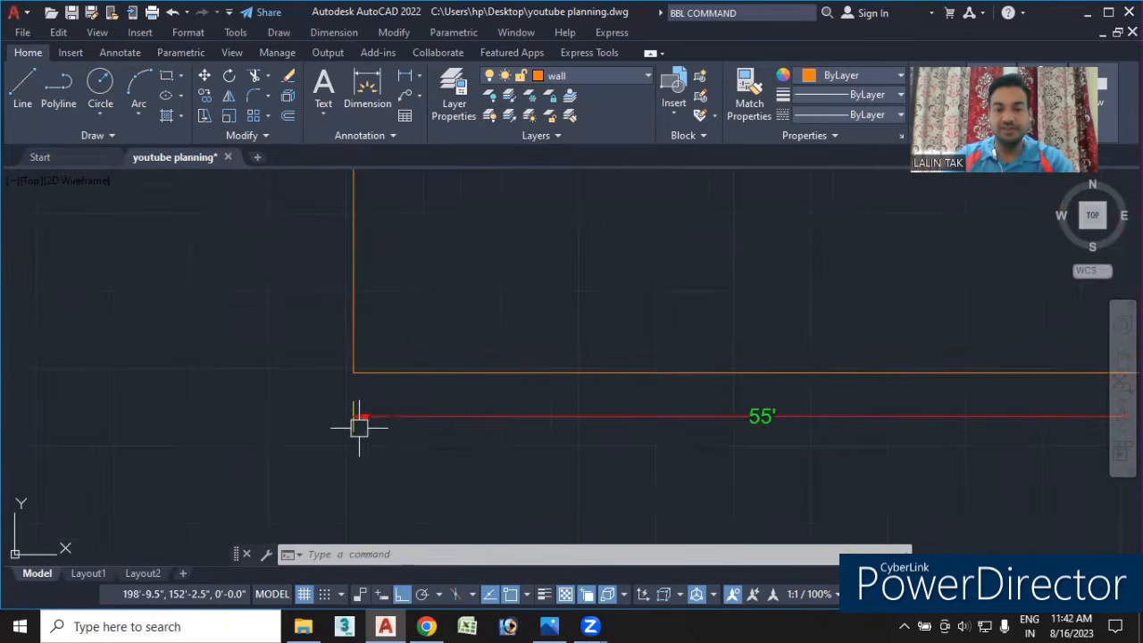
{"action": "scroll", "coordinate": [566, 416], "scroll_direction": "down", "scroll_amount": 2}
{"action": "middle_click_drag", "start_coordinate": [617, 451], "coordinate": [544, 510]}
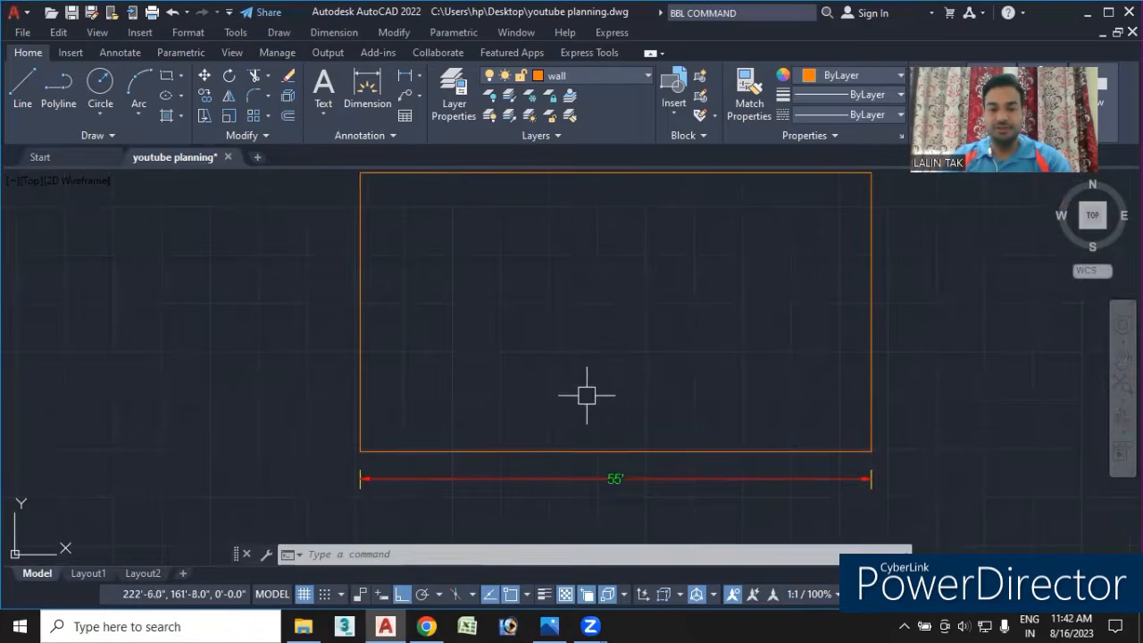
- Add an aligned dimension to the rectangle's left edge, placing the dimension line just outside it
{"action": "middle_click_drag", "start_coordinate": [590, 393], "coordinate": [572, 414]}
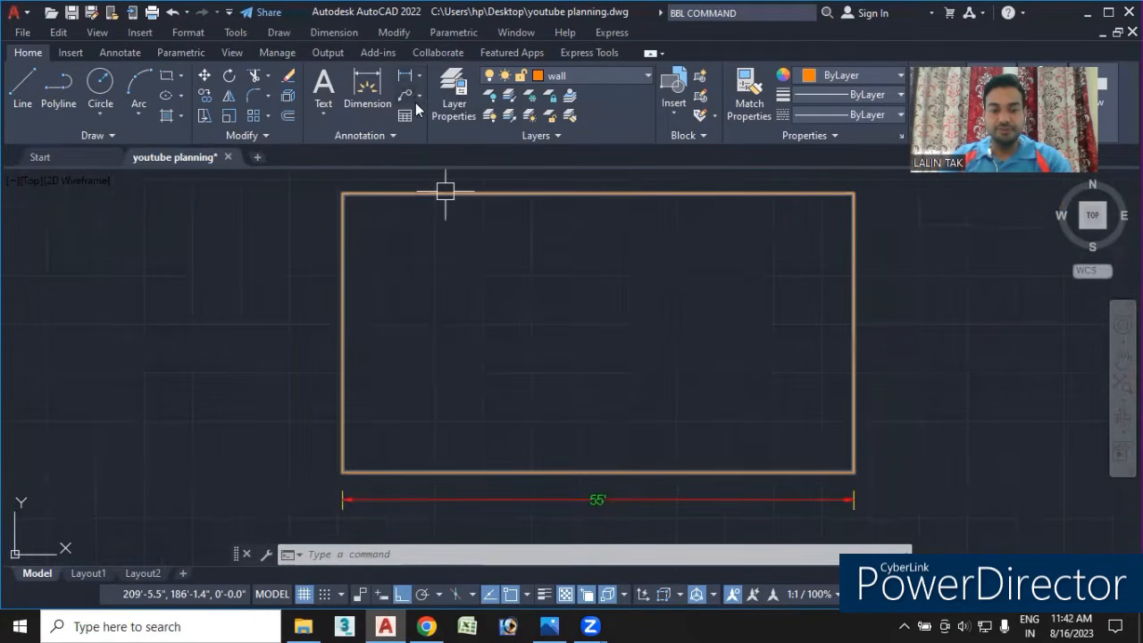
{"action": "type", "text": "dal"}
{"action": "key", "text": "Return"}
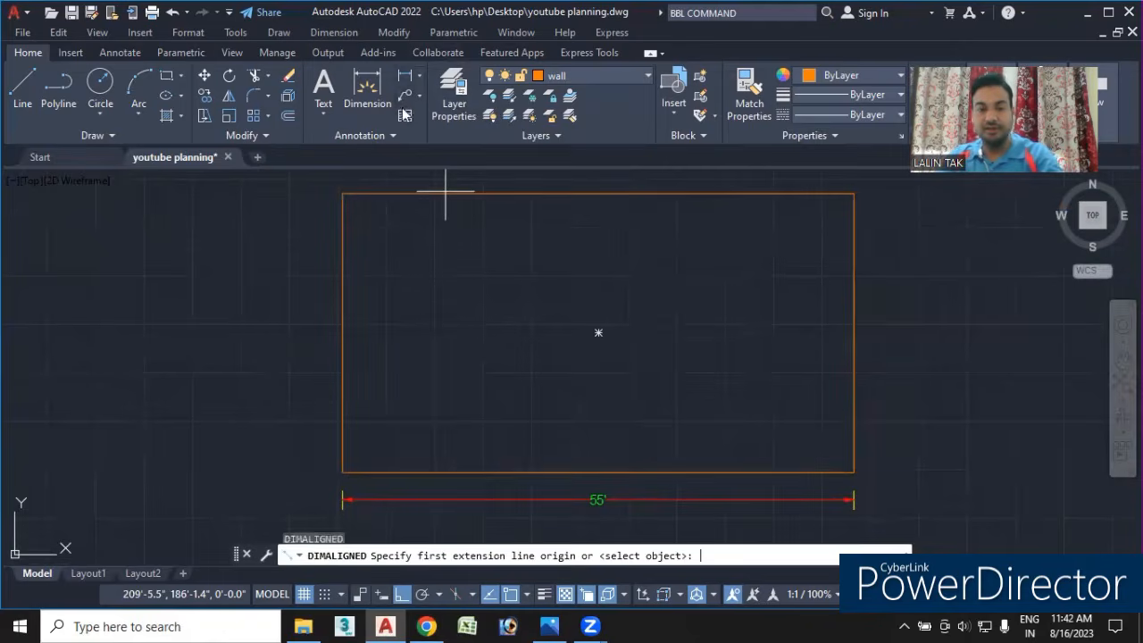
{"action": "left_click", "coordinate": [343, 194]}
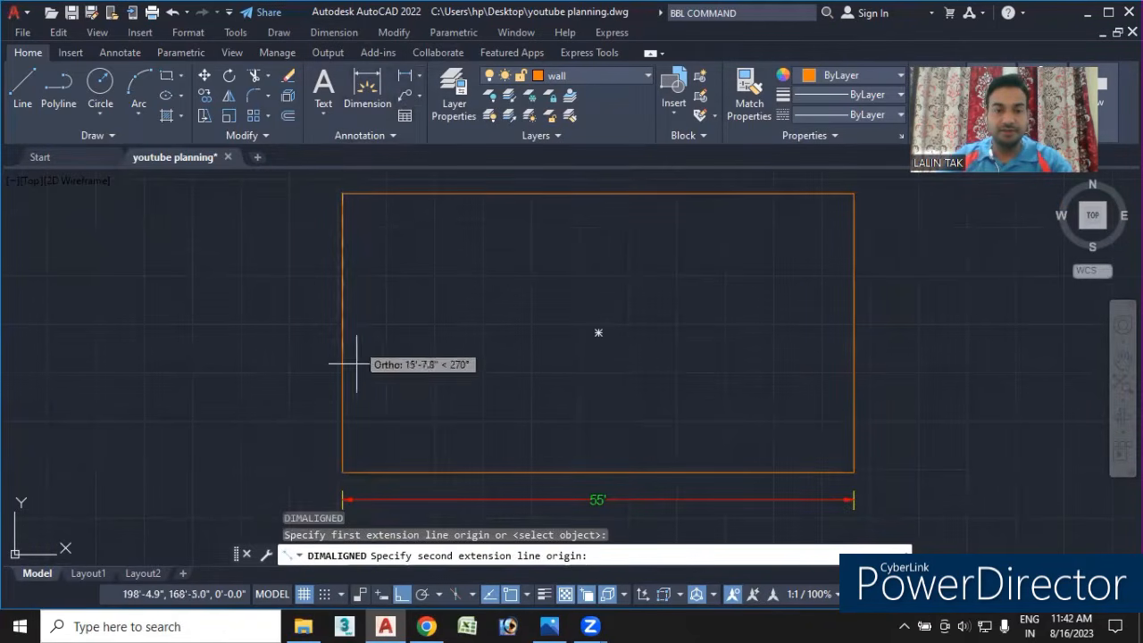
{"action": "left_click", "coordinate": [343, 471]}
{"action": "left_click", "coordinate": [318, 478]}
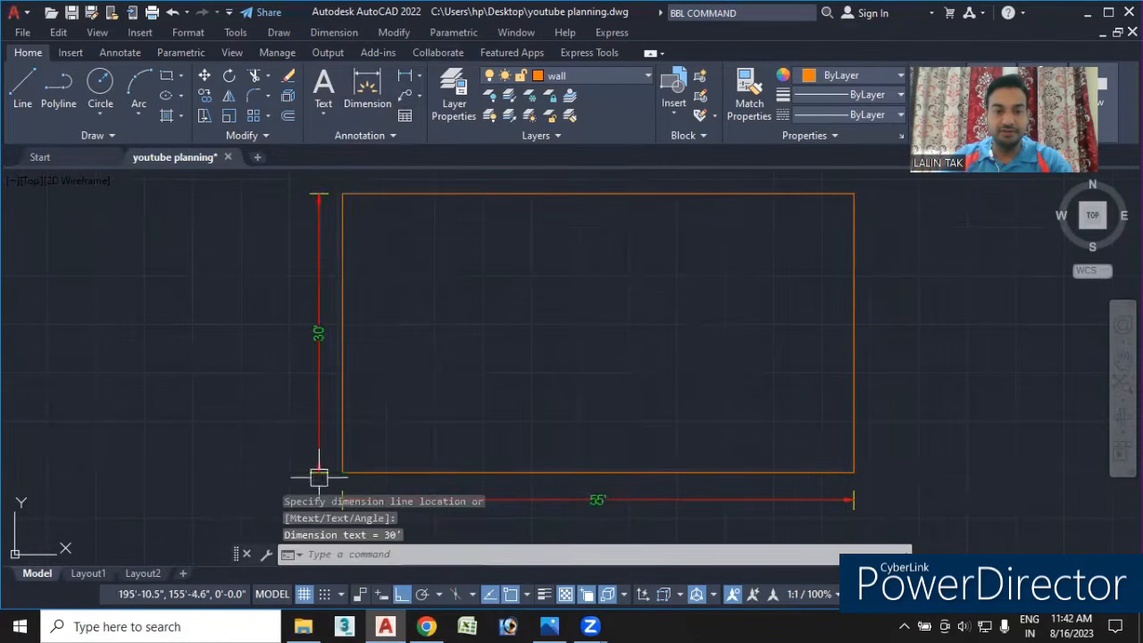
- Offset the outer rectangle 9" inward to form the inner face of the exterior walls
{"action": "middle_click_drag", "start_coordinate": [533, 417], "coordinate": [508, 411]}
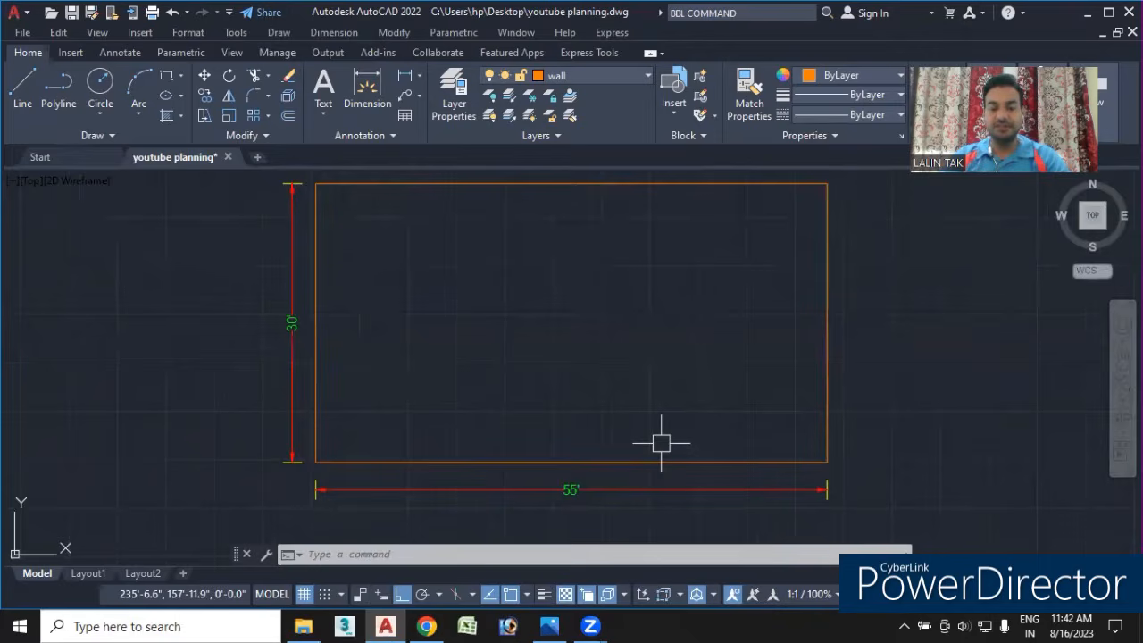
{"action": "left_click", "coordinate": [389, 554]}
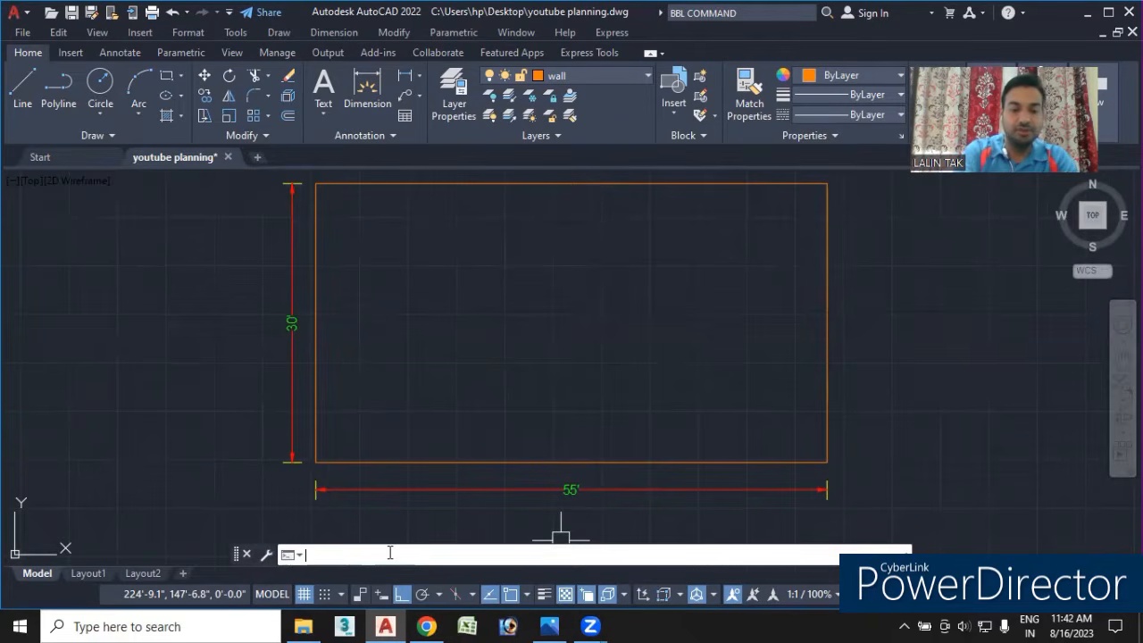
{"action": "type", "text": "o"}
{"action": "key", "text": "Return"}
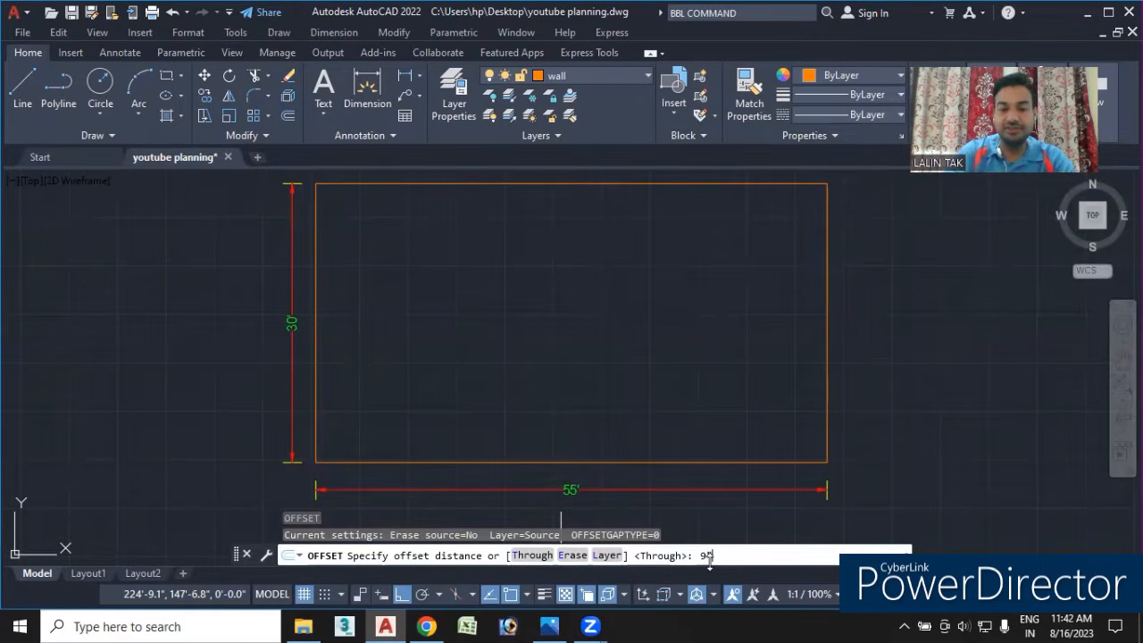
{"action": "key", "text": "Return"}
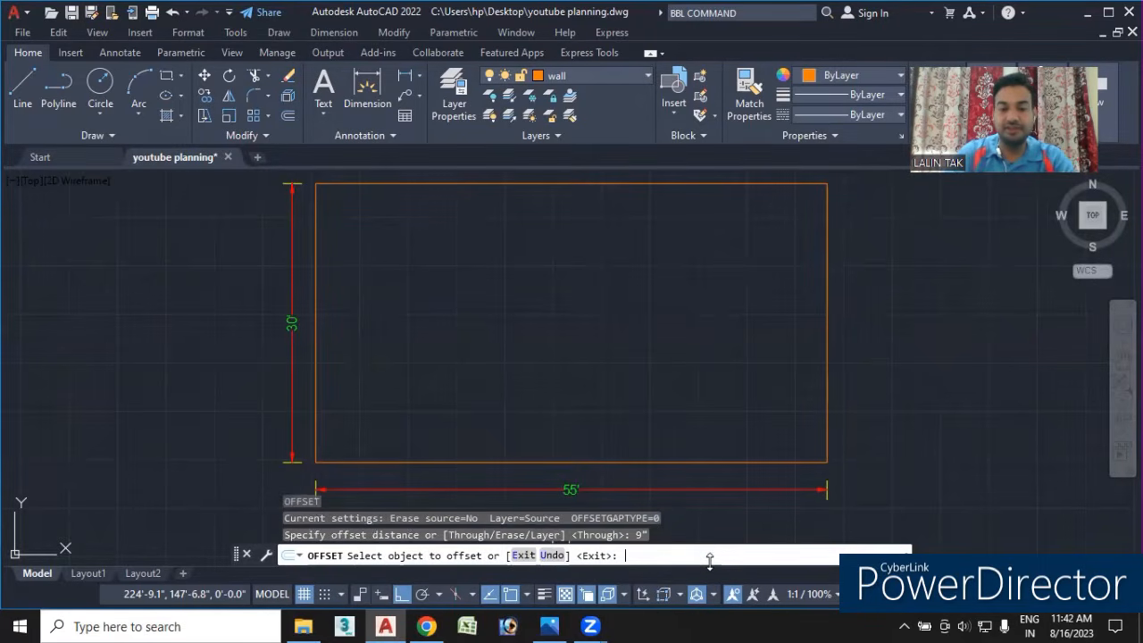
{"action": "left_click", "coordinate": [468, 464]}
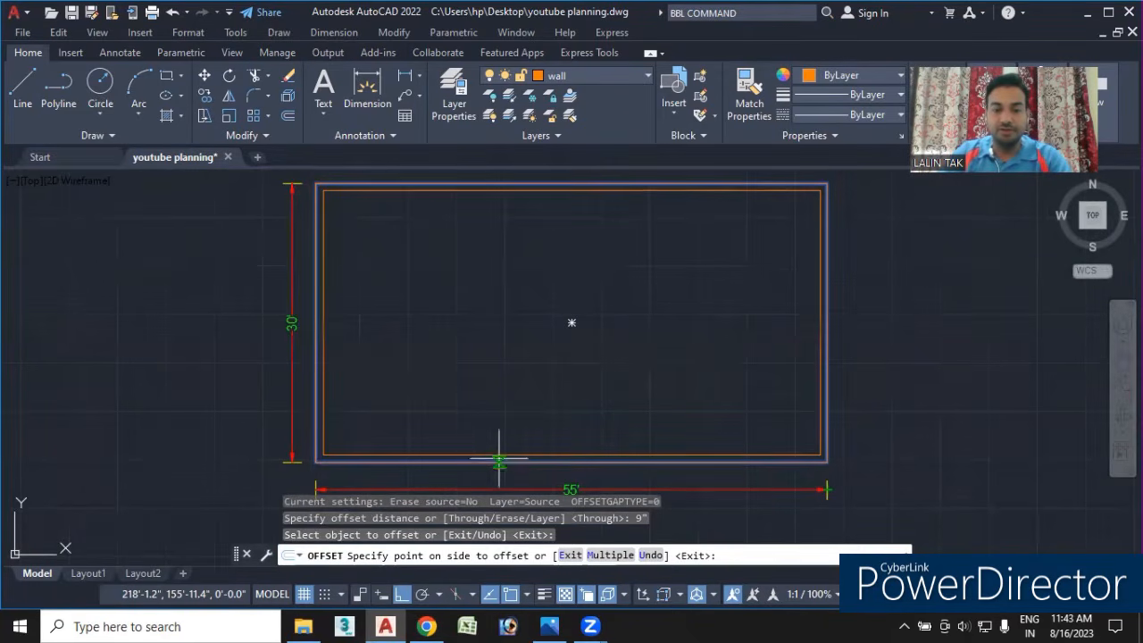
{"action": "left_click", "coordinate": [508, 403]}
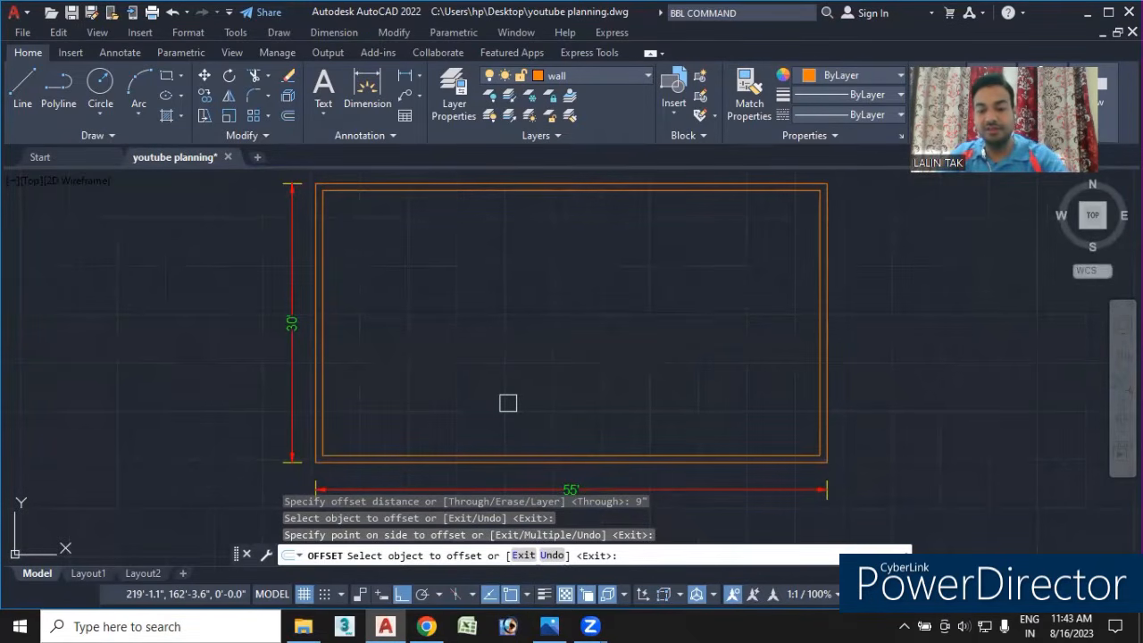
- Review the parking area's size and position in the reference floor plan image, and return to the AutoCAD drawing
{"action": "key", "text": "Return"}
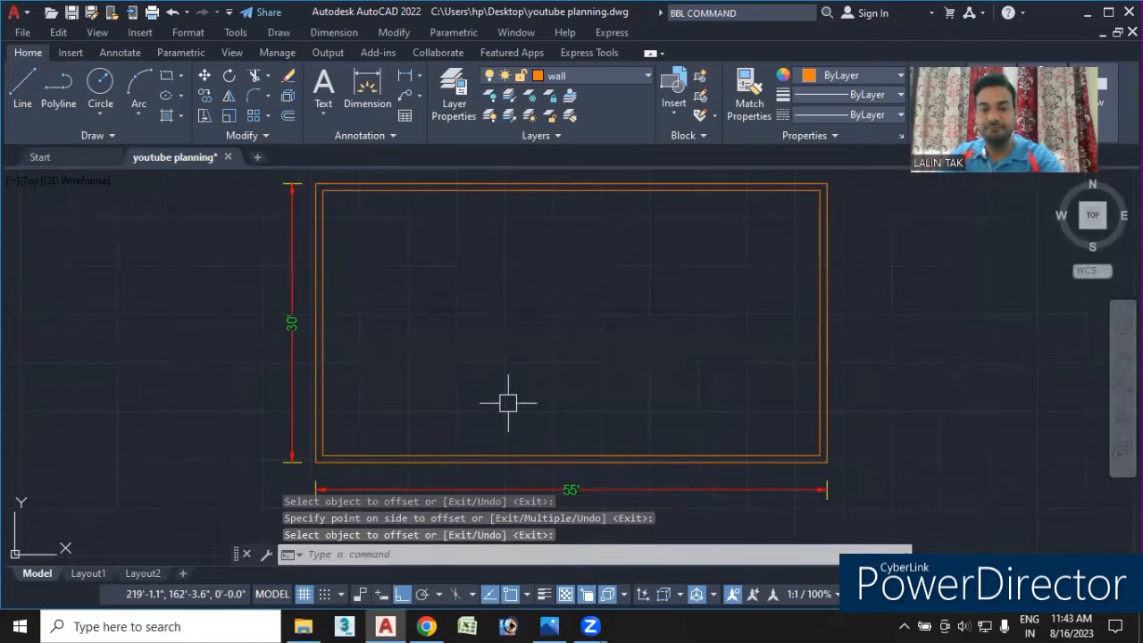
{"action": "middle_click_drag", "start_coordinate": [495, 421], "coordinate": [480, 414]}
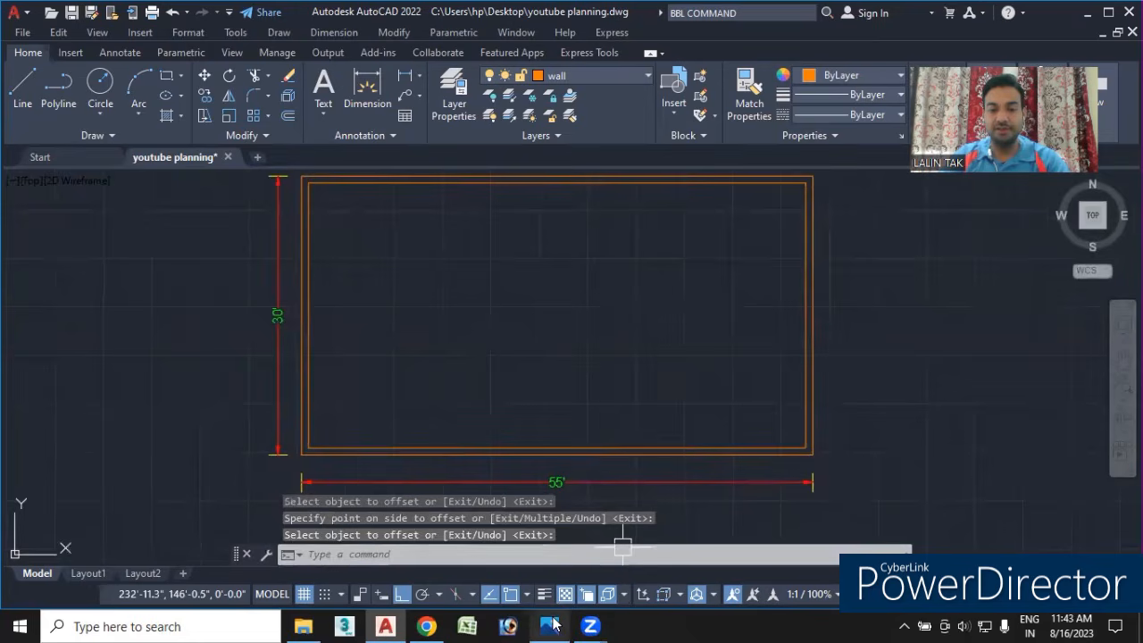
{"action": "left_click", "coordinate": [536, 545]}
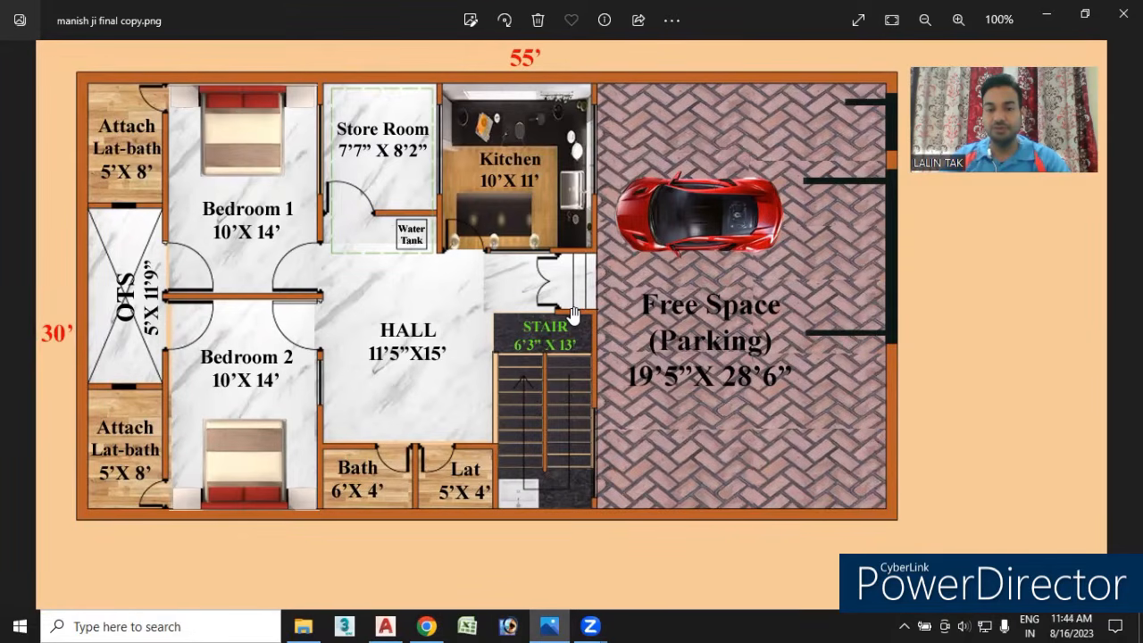
{"action": "left_click", "coordinate": [385, 627]}
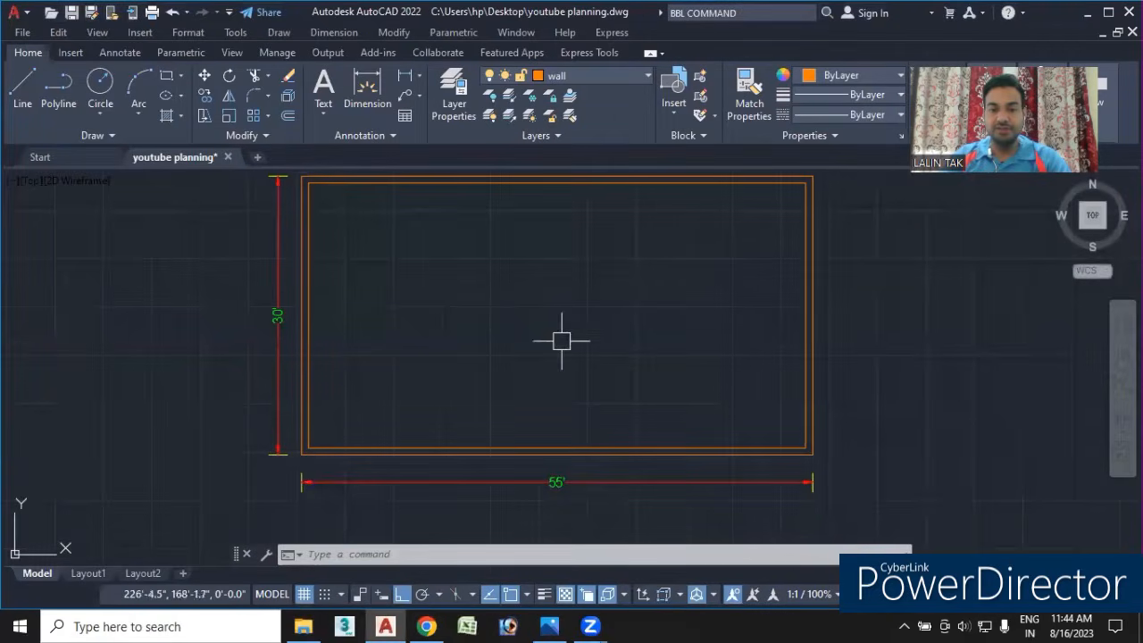
- Explode the inner wall rectangle into separate lines and check that its right edge selects on its own
{"action": "left_click", "coordinate": [803, 304]}
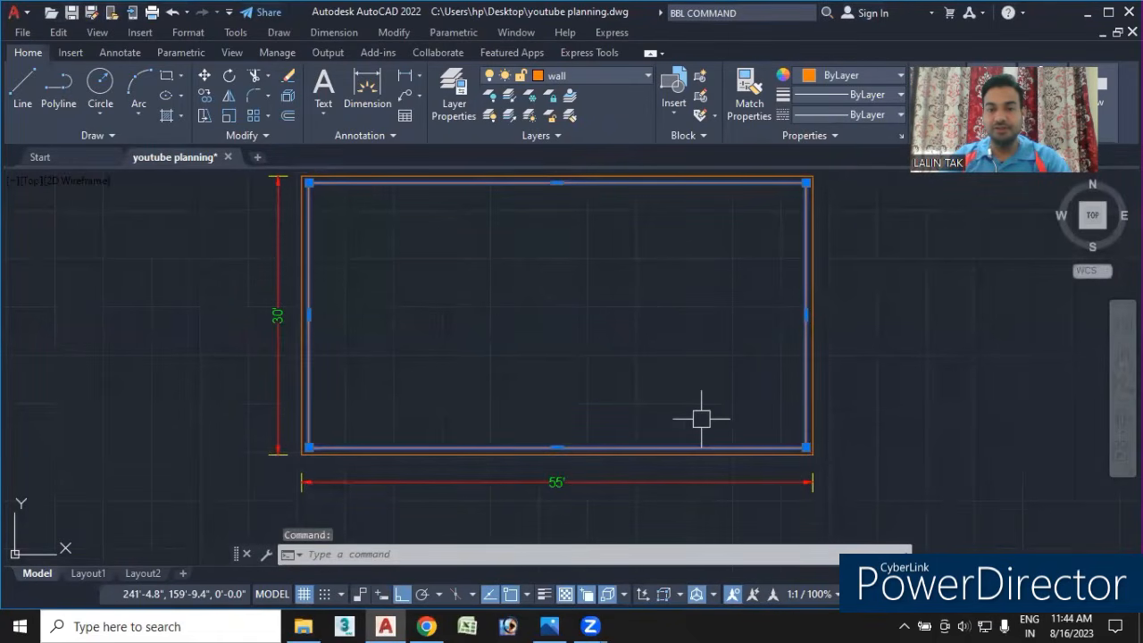
{"action": "key", "text": "Escape"}
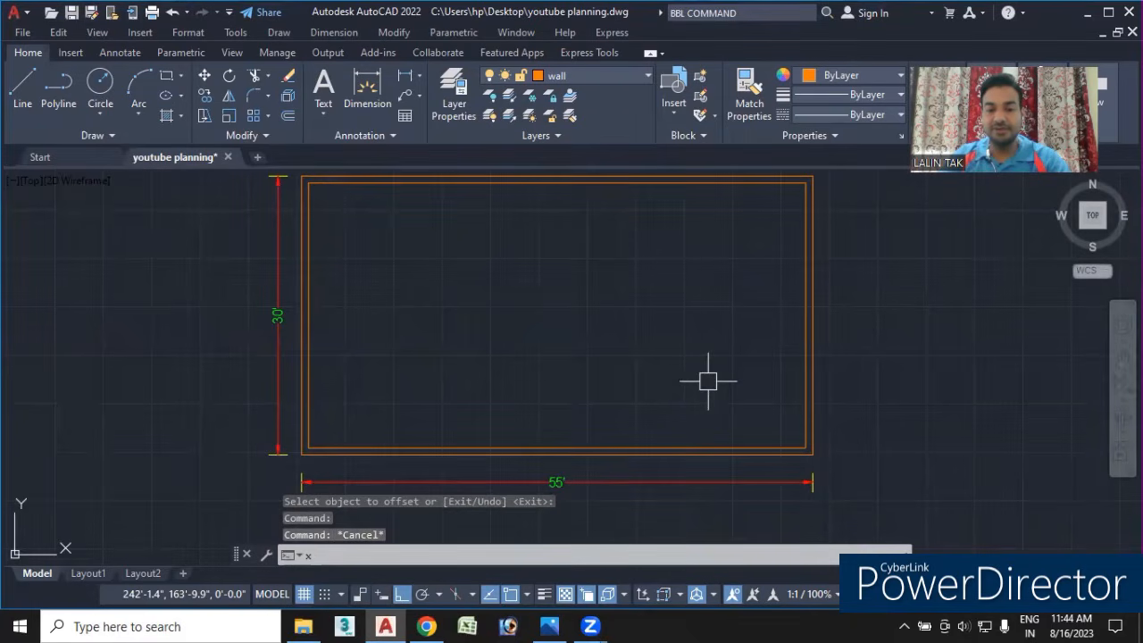
{"action": "type", "text": "x"}
{"action": "key", "text": "Return"}
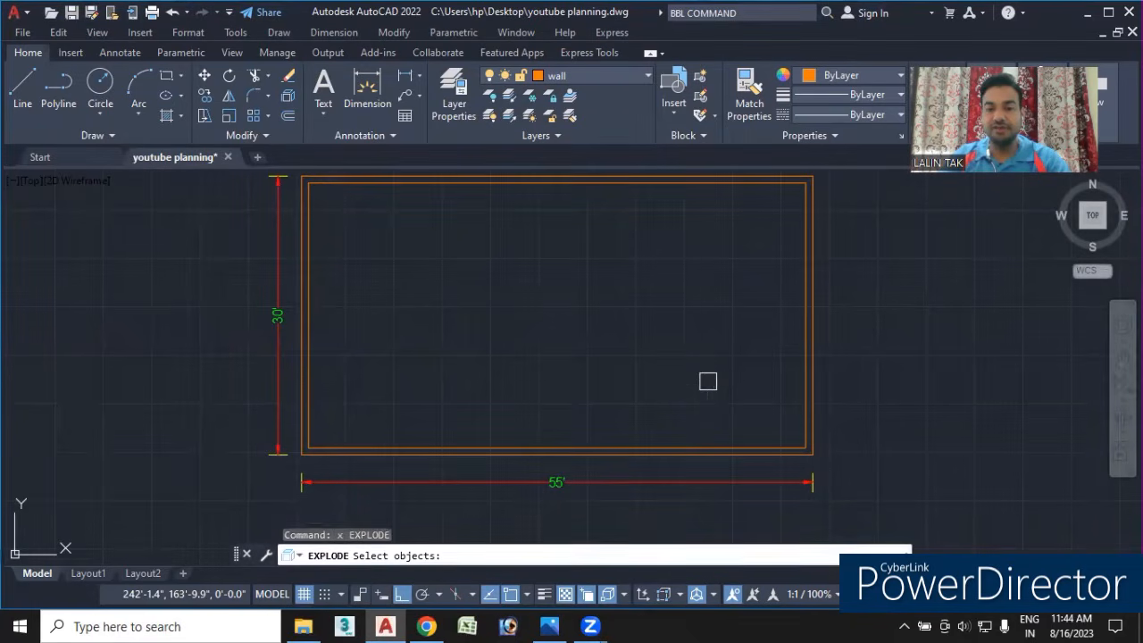
{"action": "left_click", "coordinate": [802, 312]}
{"action": "key", "text": "Return"}
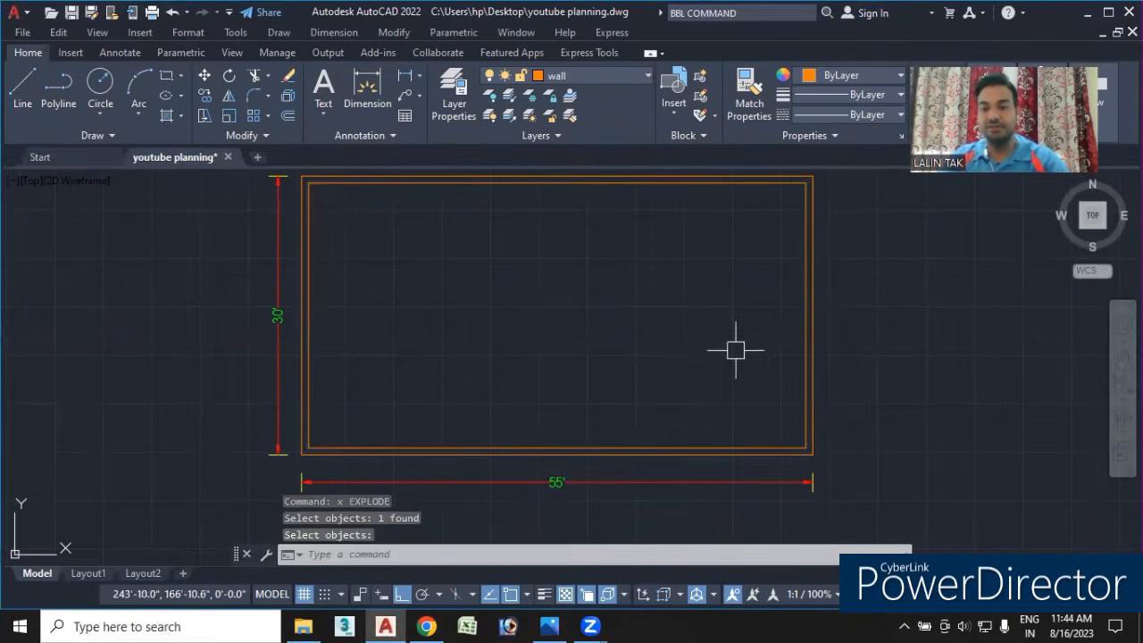
{"action": "left_click", "coordinate": [801, 313]}
{"action": "key", "text": "Escape"}
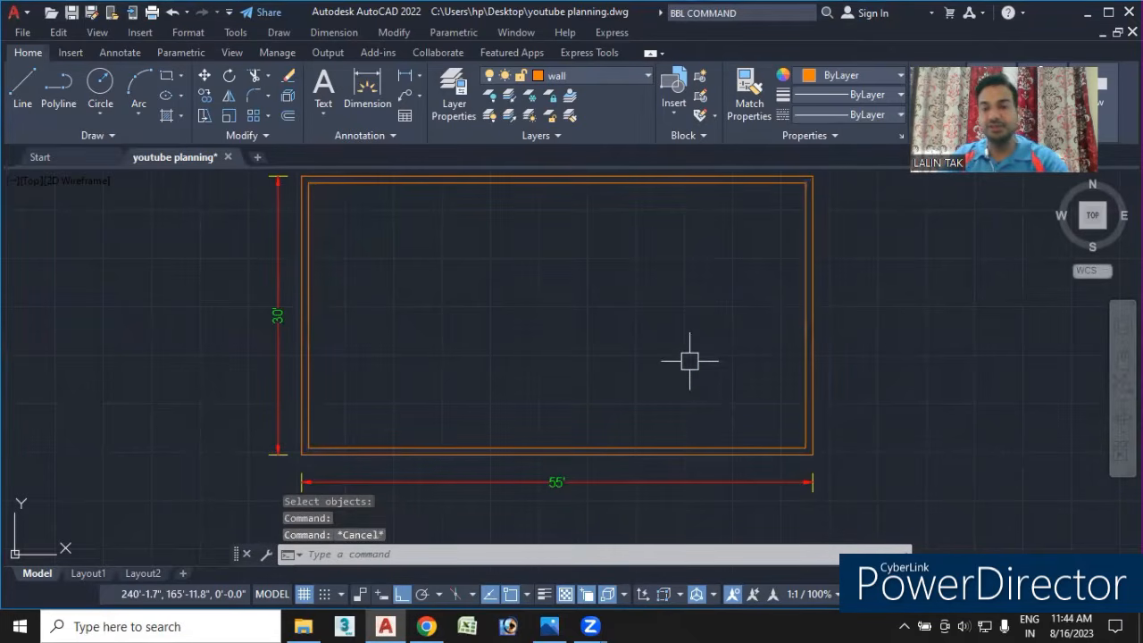
- Offset the right exterior wall's inner line 19'5" to the left to mark the parking area's boundary
{"action": "left_click", "coordinate": [534, 559]}
{"action": "type", "text": "o"}
{"action": "key", "text": "Return"}
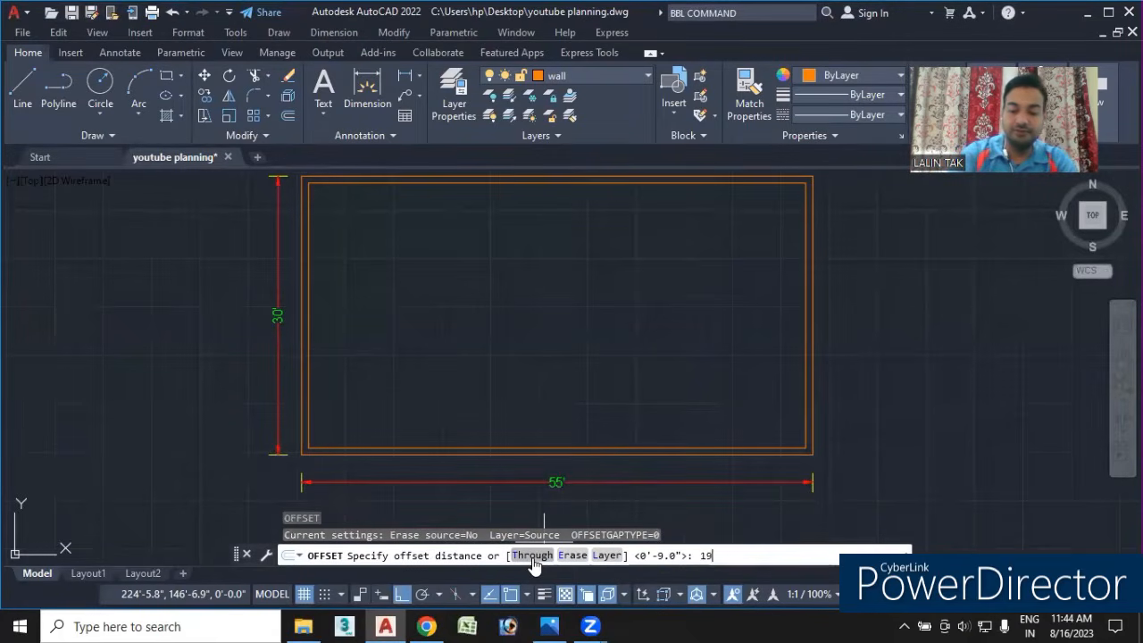
{"action": "type", "text": "19'5"}
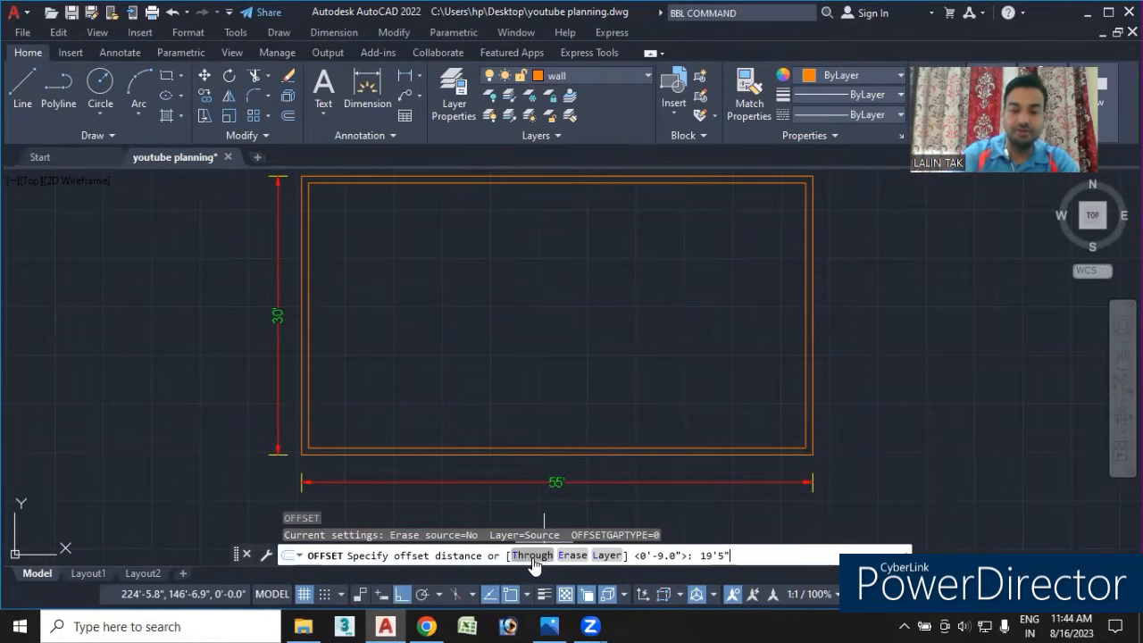
{"action": "type", "text": "\""}
{"action": "key", "text": "Return"}
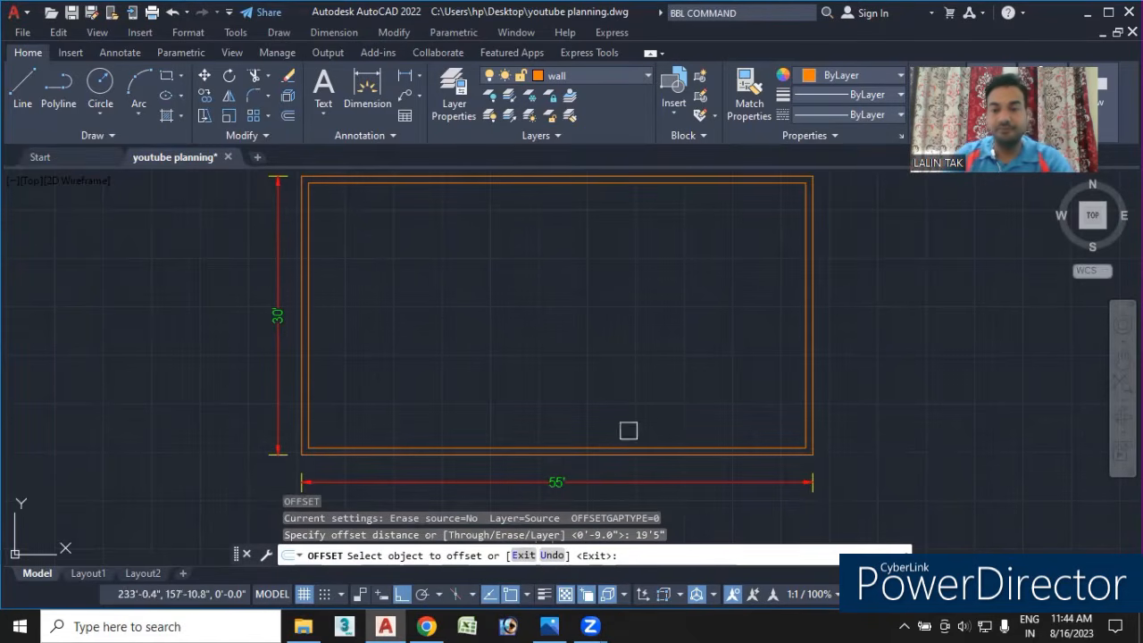
{"action": "left_click", "coordinate": [799, 300]}
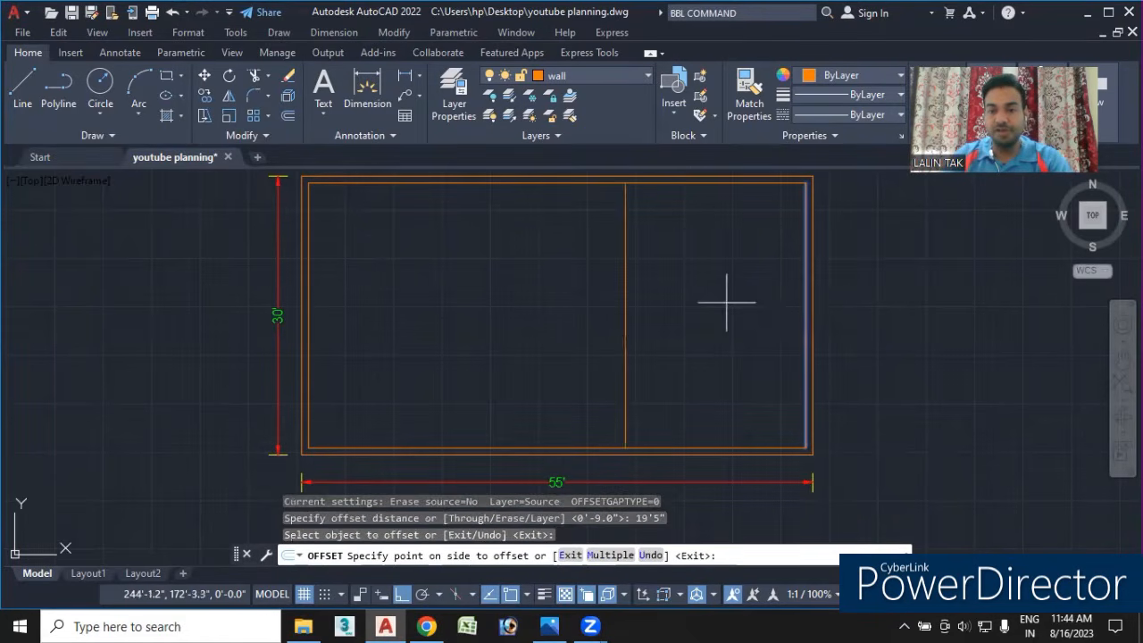
{"action": "left_click", "coordinate": [502, 327]}
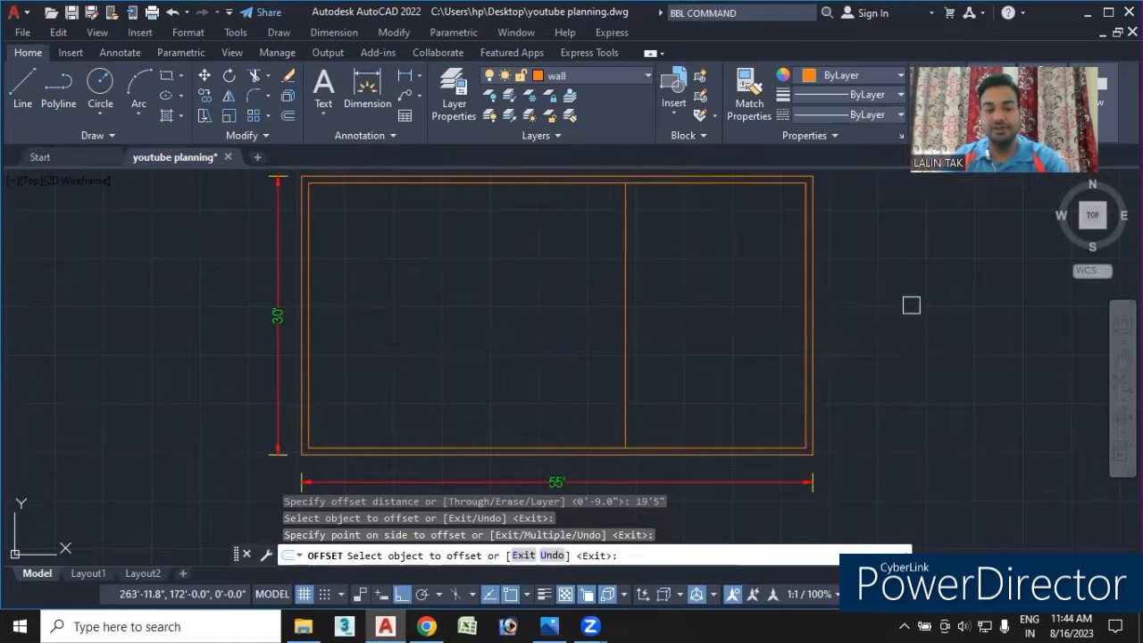
{"action": "key", "text": "Escape"}
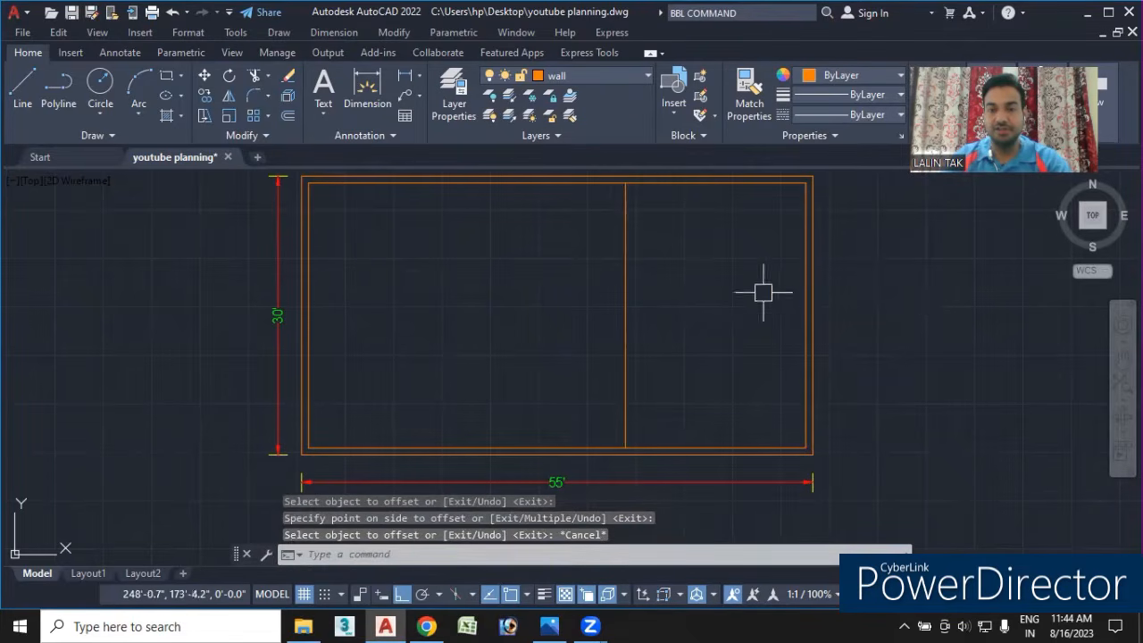
- Add a linear dimension for the parking area's width, placed just below the top wall
{"action": "middle_click_drag", "start_coordinate": [684, 330], "coordinate": [672, 344]}
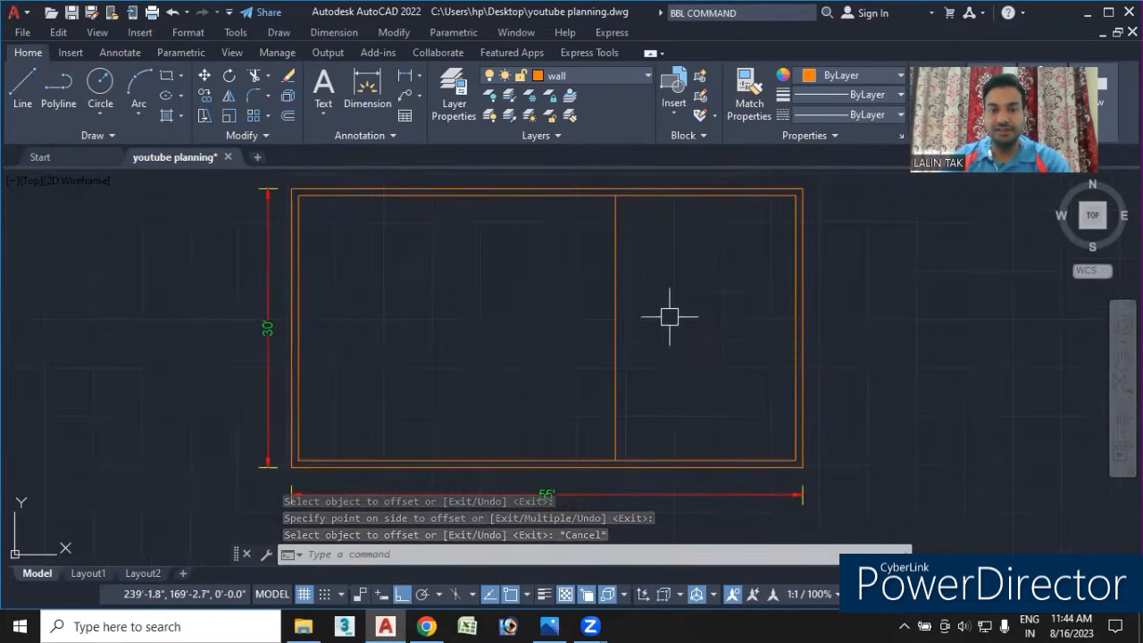
{"action": "left_click", "coordinate": [405, 77]}
{"action": "left_click", "coordinate": [615, 194]}
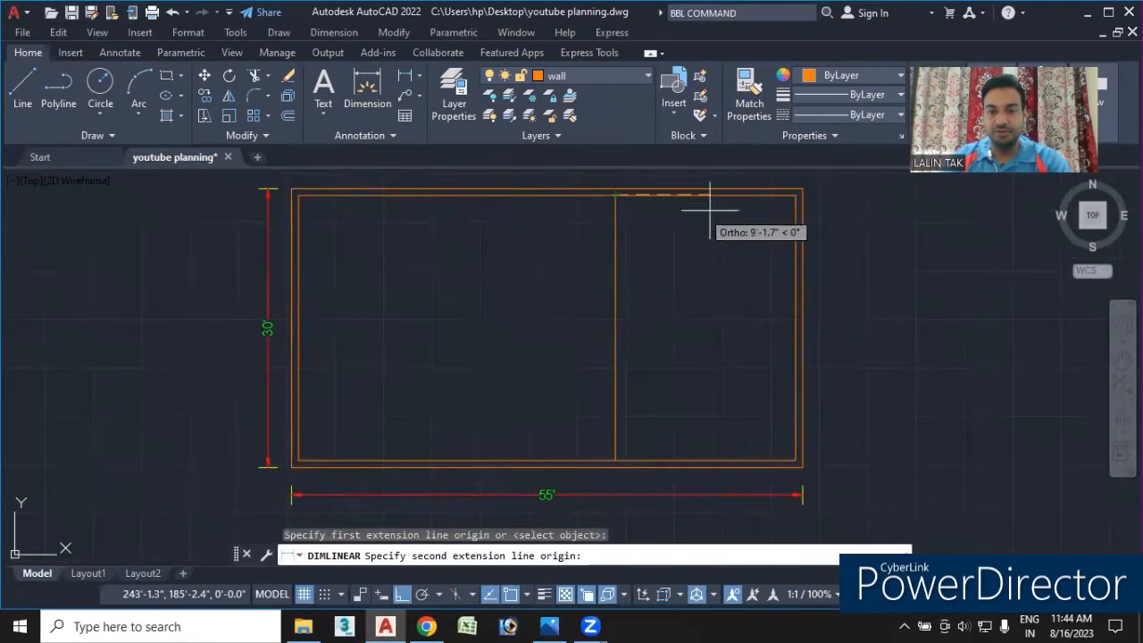
{"action": "left_click", "coordinate": [796, 196]}
{"action": "left_click", "coordinate": [790, 221]}
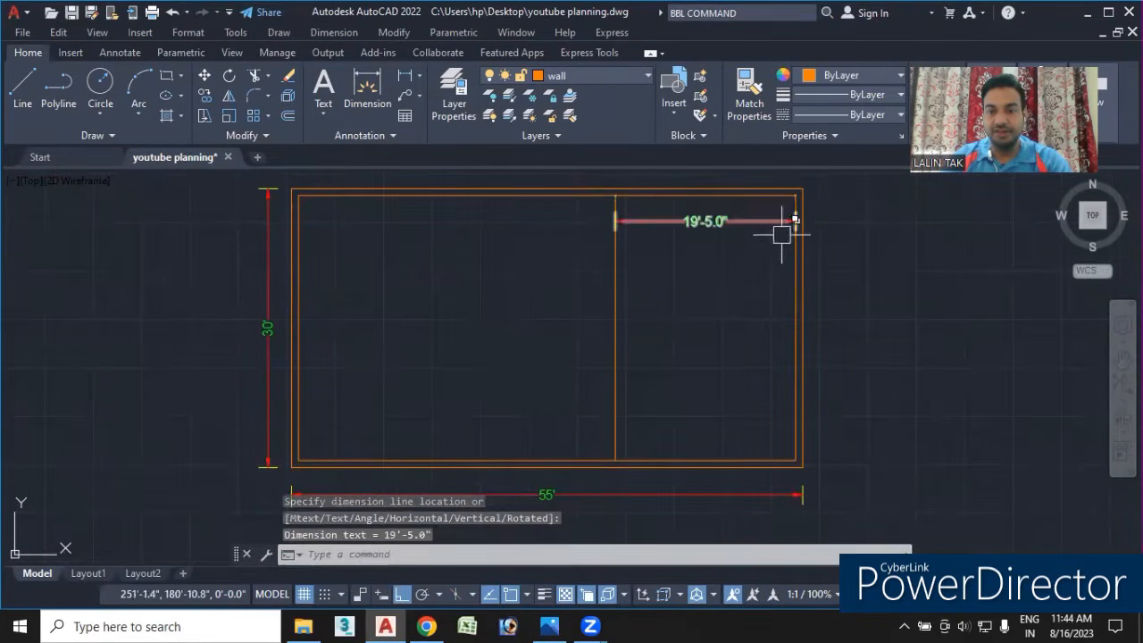
- Add a vertical linear dimension between the parking area's upper and lower inner wall corners, placed inside the right wall
{"action": "scroll", "coordinate": [710, 234], "scroll_direction": "up", "scroll_amount": 4}
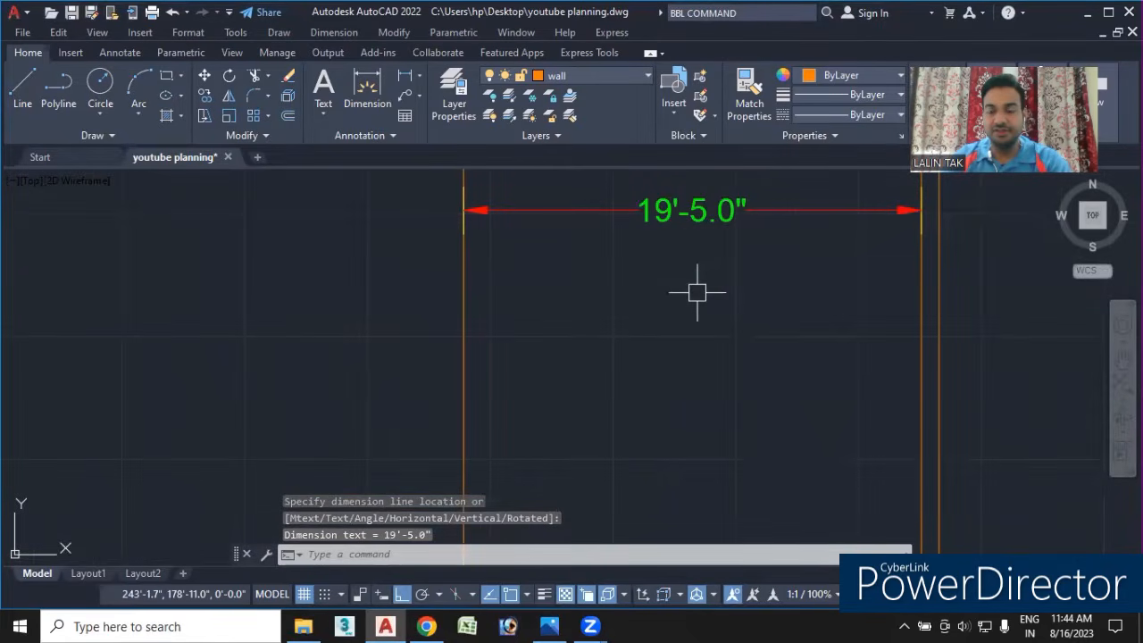
{"action": "scroll", "coordinate": [698, 292], "scroll_direction": "down", "scroll_amount": 2}
{"action": "scroll", "coordinate": [695, 294], "scroll_direction": "down", "scroll_amount": 2}
{"action": "middle_click_drag", "start_coordinate": [695, 294], "coordinate": [705, 274]}
{"action": "left_click", "coordinate": [404, 82]}
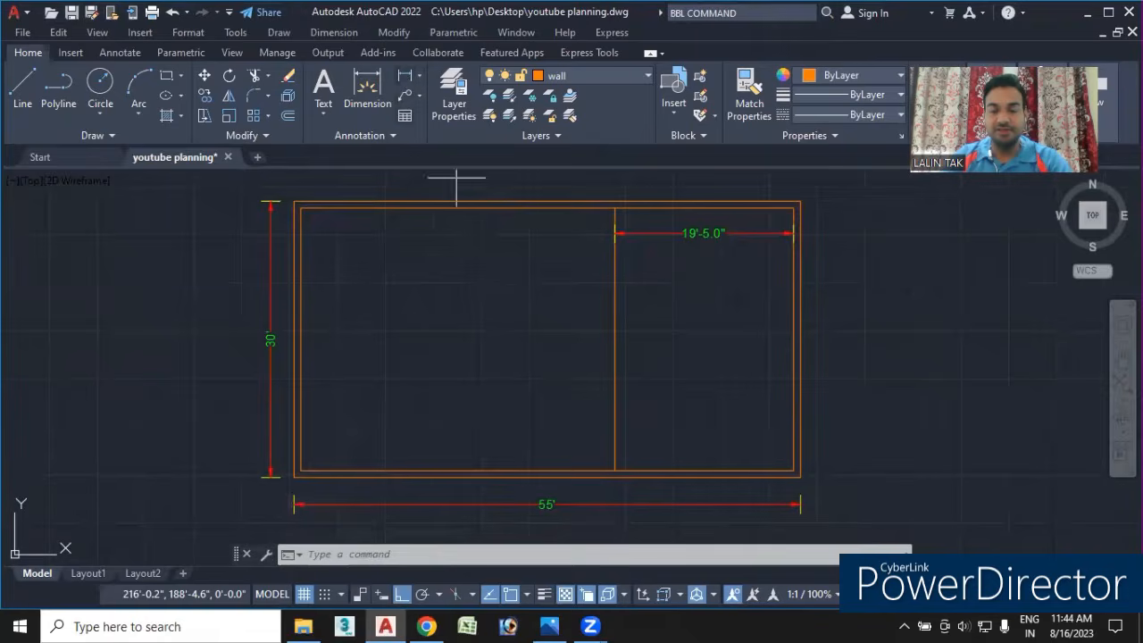
{"action": "left_click", "coordinate": [794, 207]}
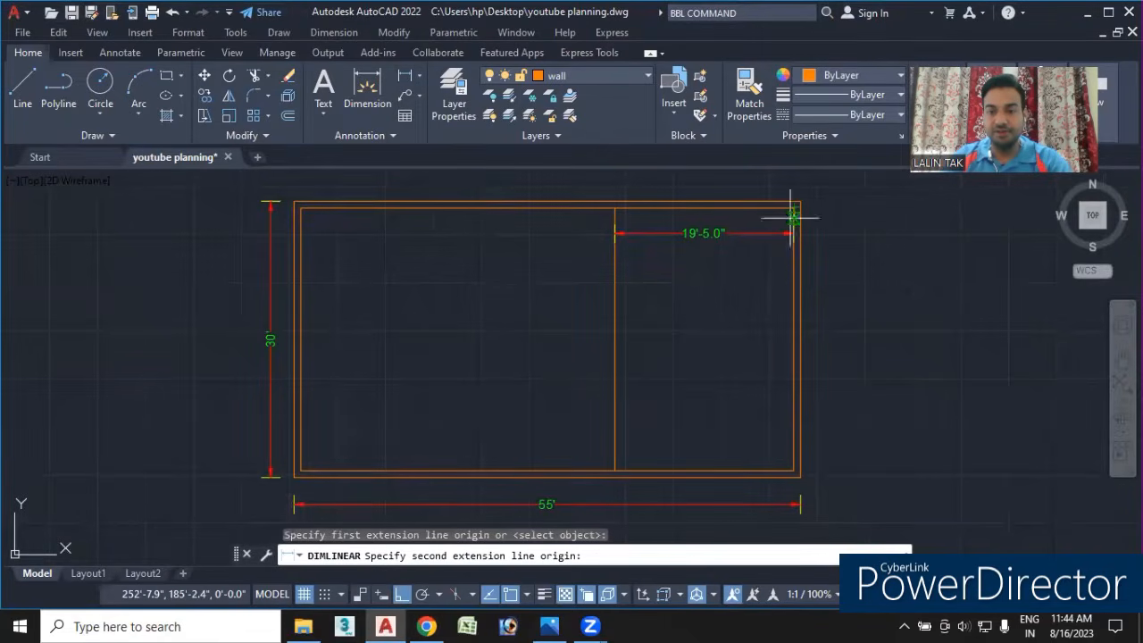
{"action": "left_click", "coordinate": [794, 470]}
{"action": "left_click", "coordinate": [756, 471]}
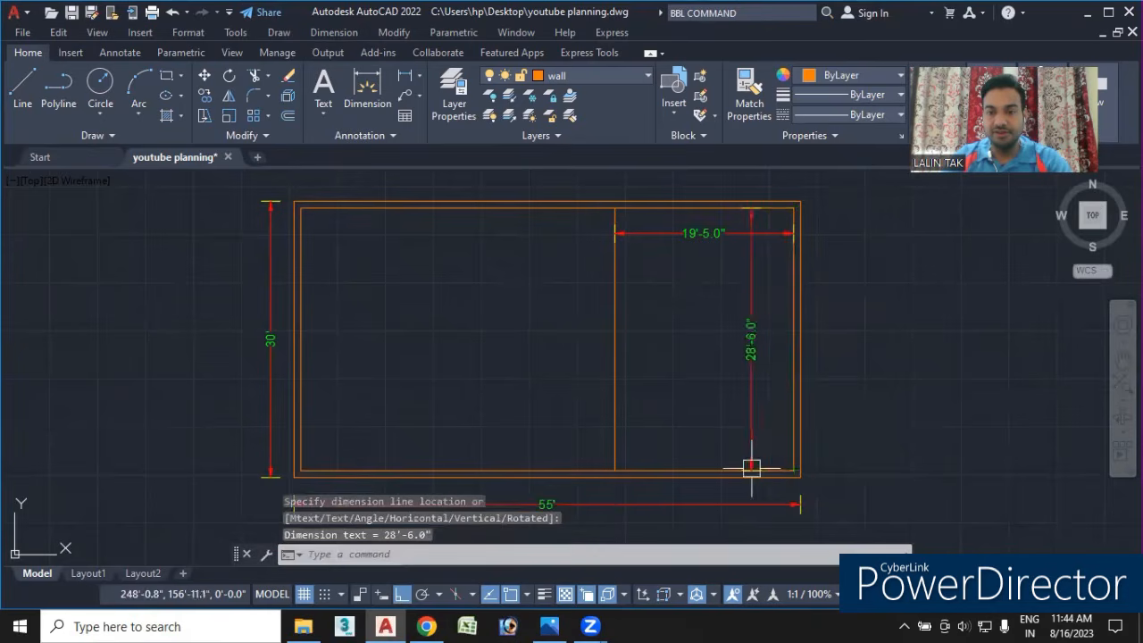
- Compare the parking area's width and height dimensions with the reference floor plan image, and return to the AutoCAD drawing
{"action": "scroll", "coordinate": [753, 475], "scroll_direction": "up", "scroll_amount": 2}
{"action": "scroll", "coordinate": [753, 458], "scroll_direction": "down", "scroll_amount": 2}
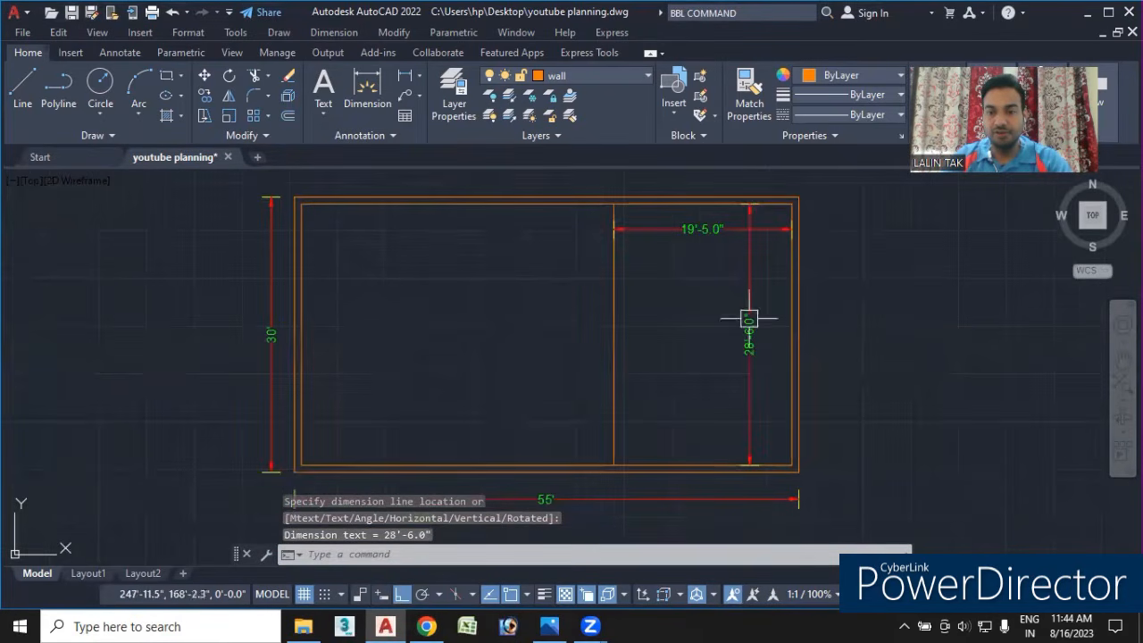
{"action": "scroll", "coordinate": [753, 376], "scroll_direction": "up", "scroll_amount": 2}
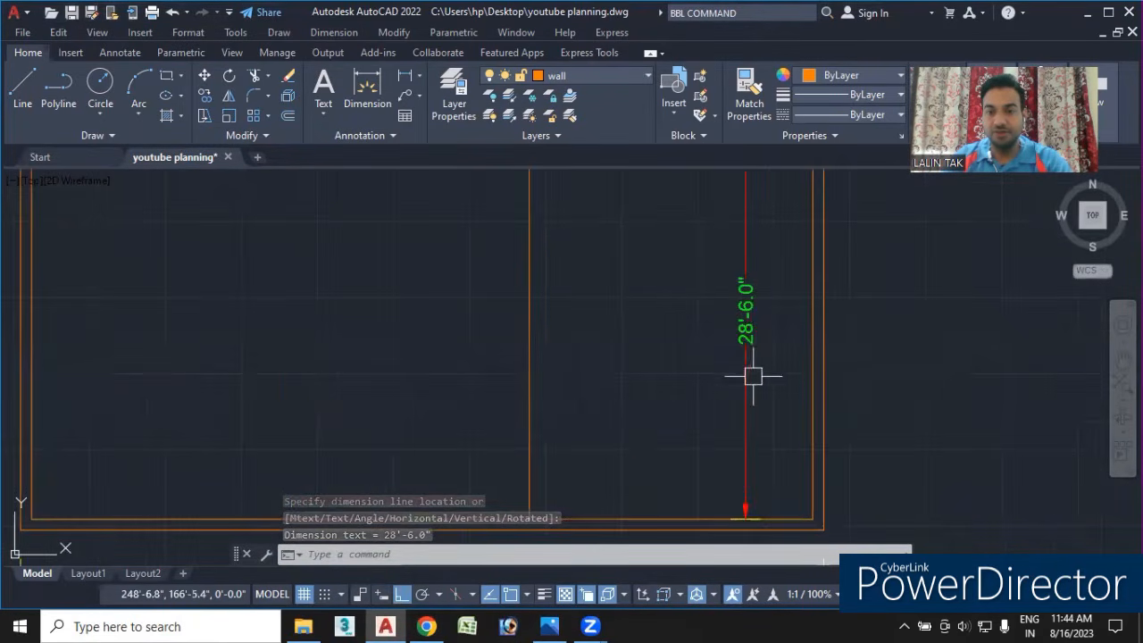
{"action": "scroll", "coordinate": [755, 268], "scroll_direction": "down", "scroll_amount": 2}
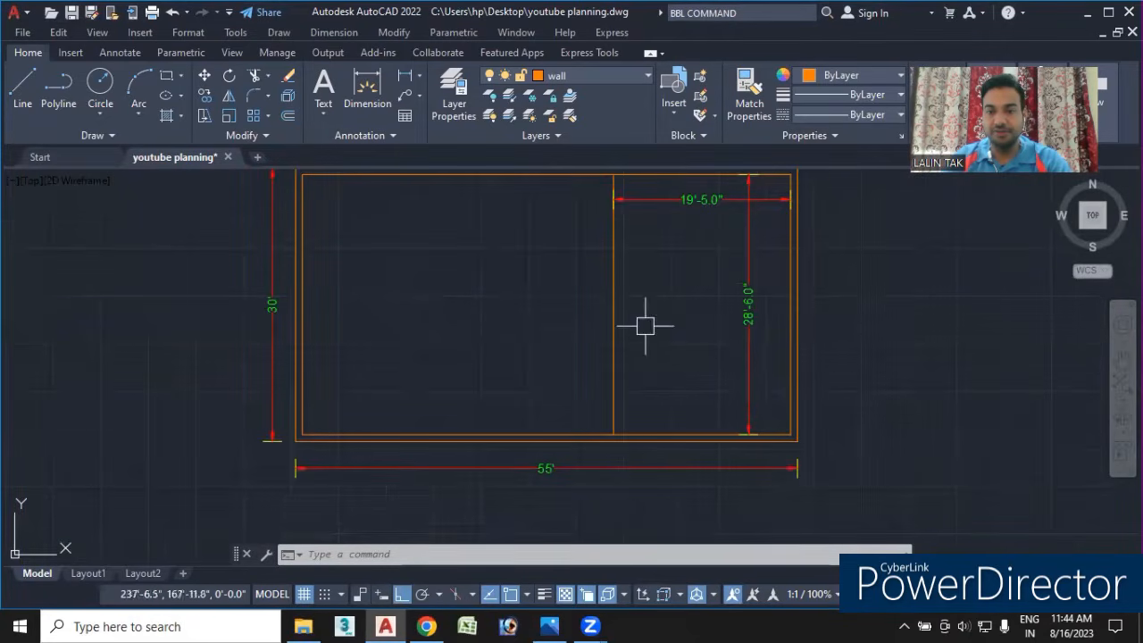
{"action": "scroll", "coordinate": [755, 325], "scroll_direction": "up", "scroll_amount": 2}
{"action": "scroll", "coordinate": [741, 304], "scroll_direction": "down", "scroll_amount": 2}
{"action": "middle_click_drag", "start_coordinate": [678, 297], "coordinate": [679, 337]}
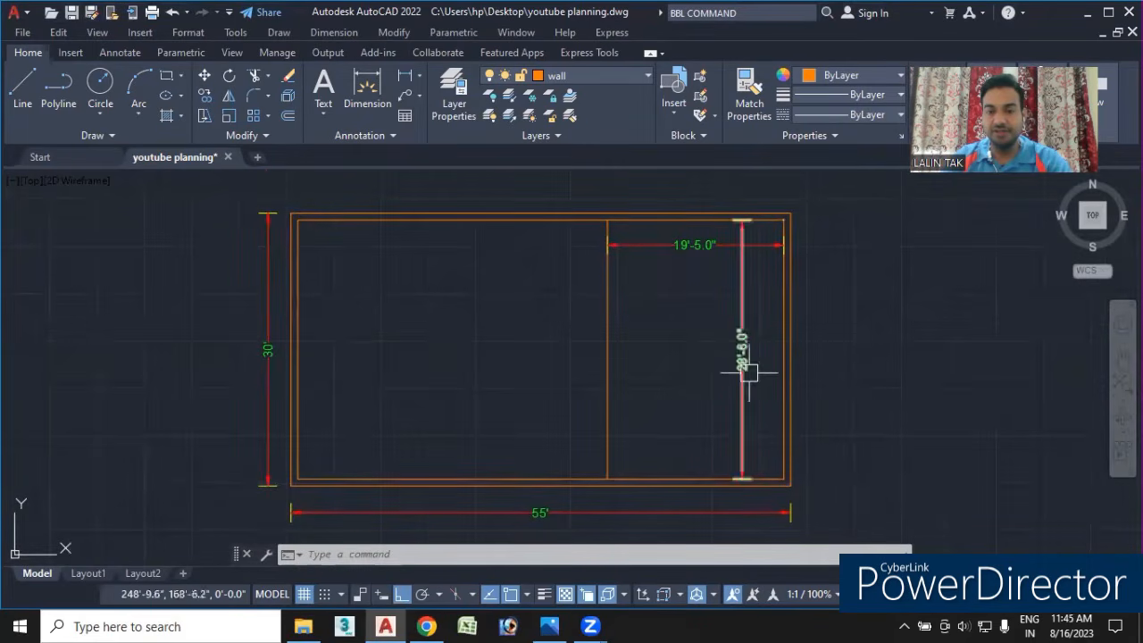
{"action": "left_click", "coordinate": [550, 626]}
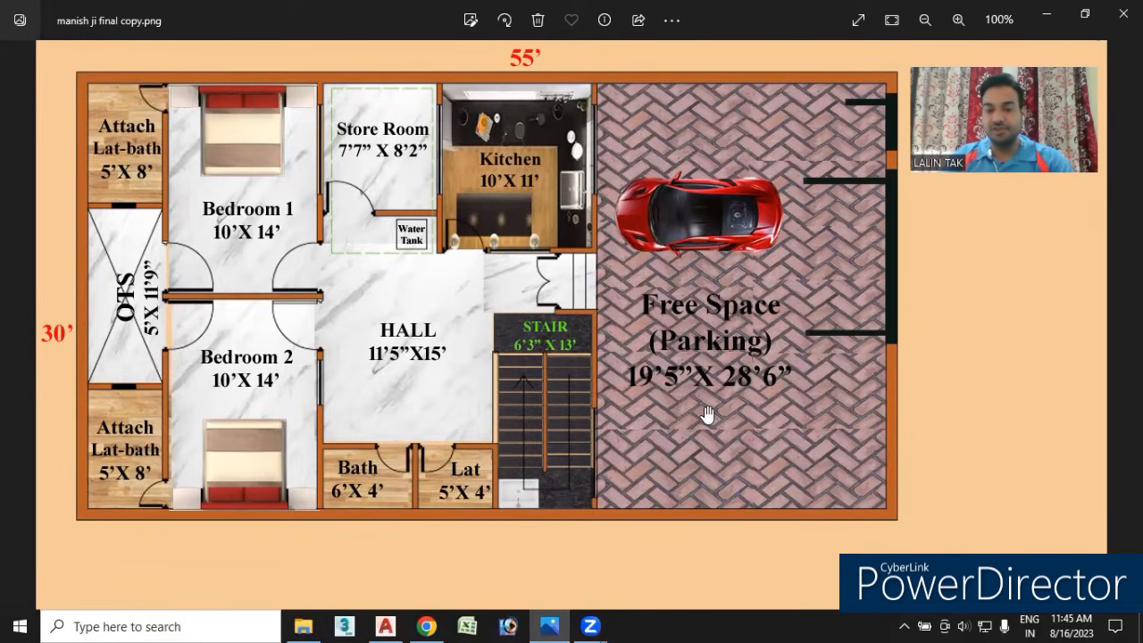
{"action": "left_click", "coordinate": [385, 626]}
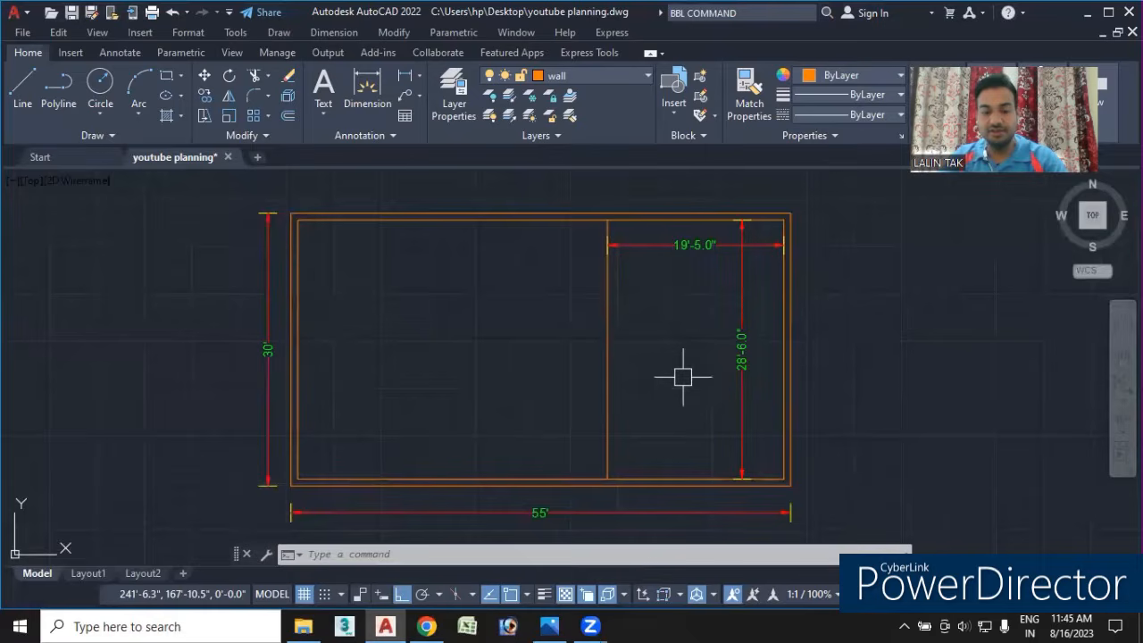
- Offset the parking area's left boundary line 4.5" to the left to form the partition wall, and inspect the wall
{"action": "type", "text": "o"}
{"action": "key", "text": "Return"}
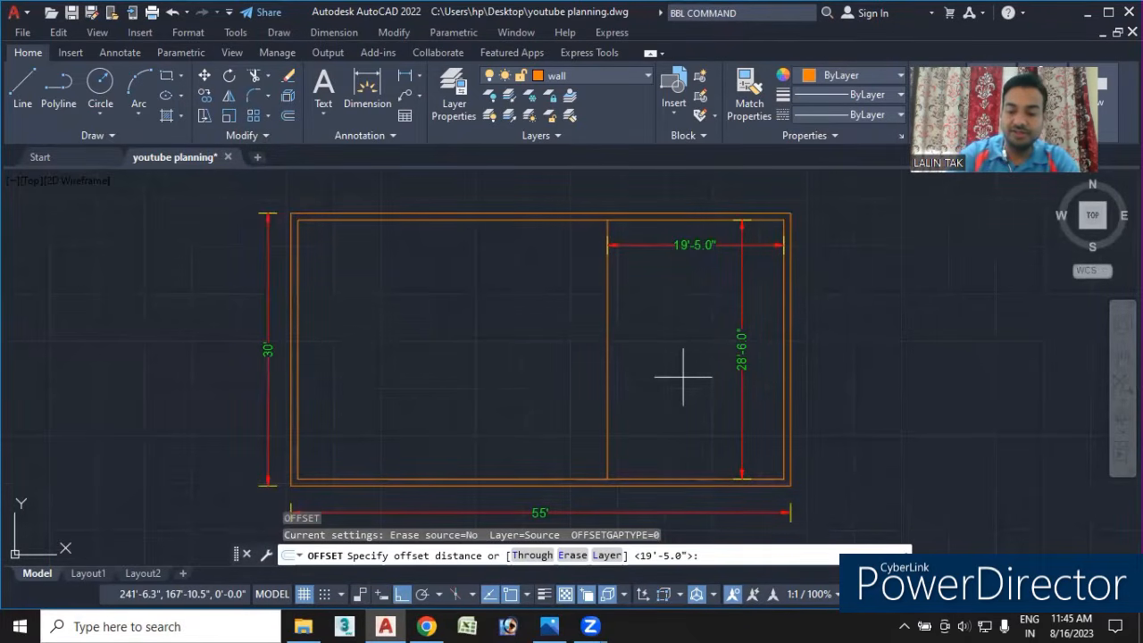
{"action": "type", "text": "4.5"}
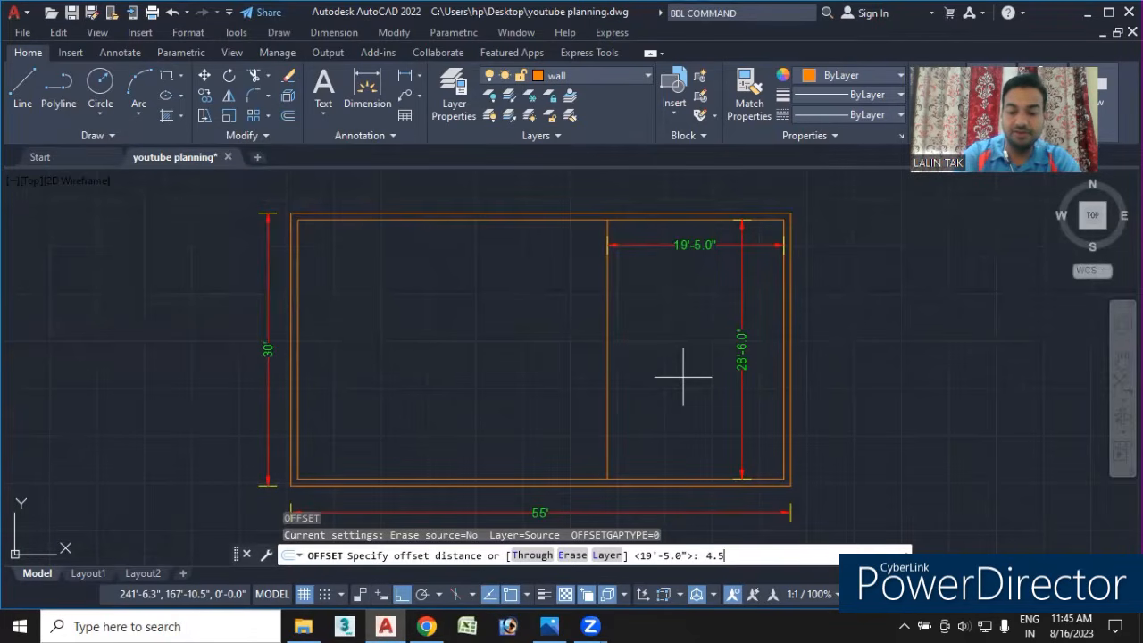
{"action": "key", "text": "Return"}
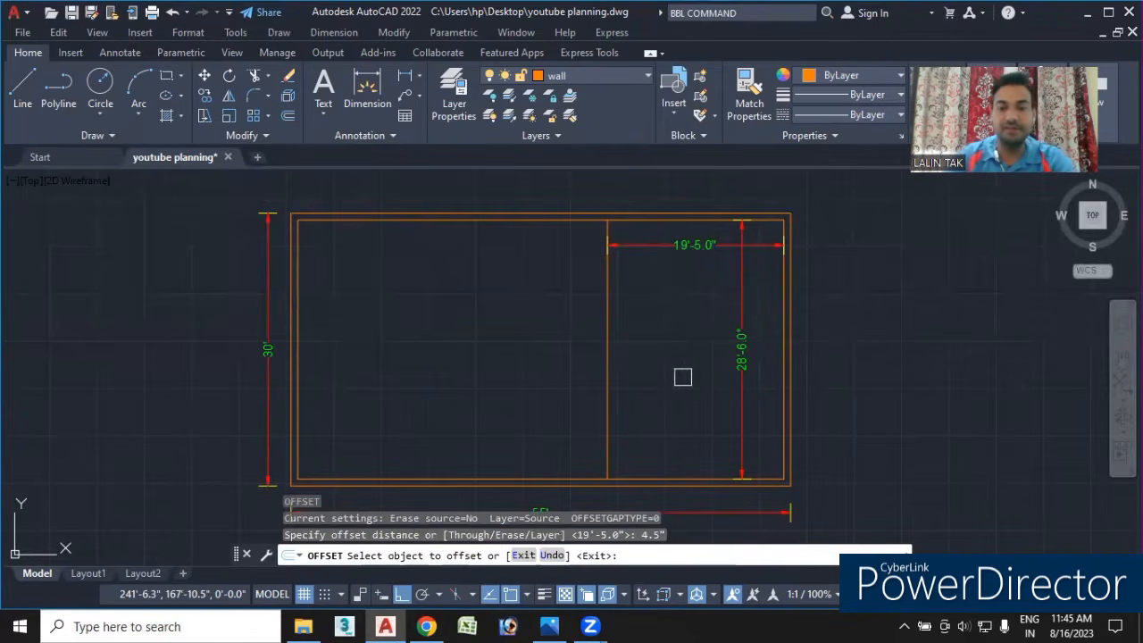
{"action": "left_click", "coordinate": [606, 327]}
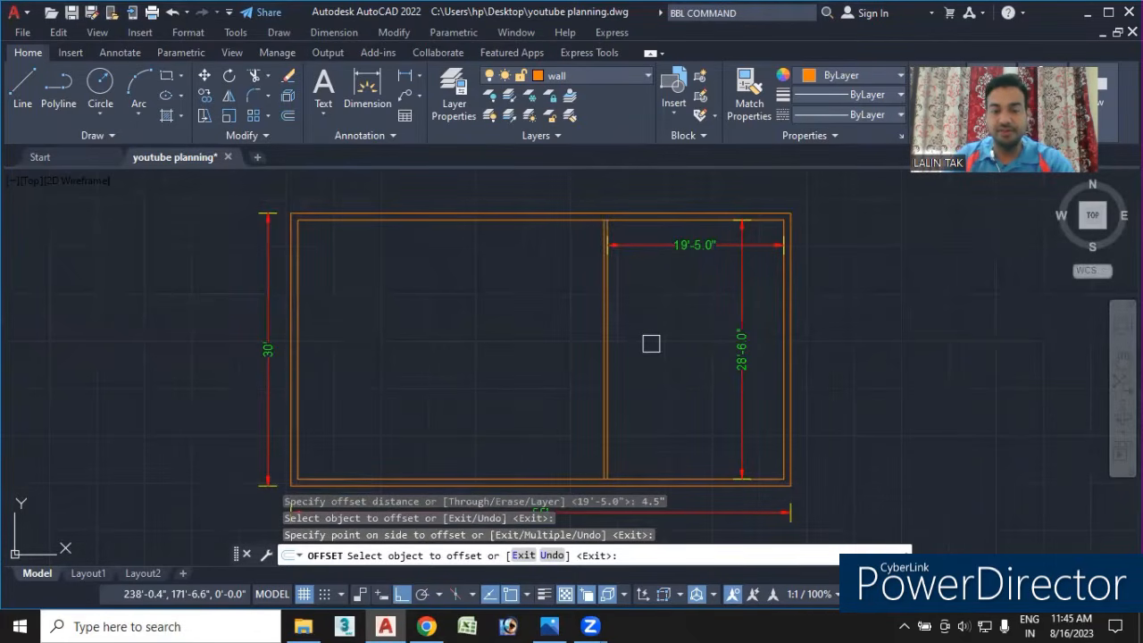
{"action": "key", "text": "Escape"}
{"action": "scroll", "coordinate": [614, 324], "scroll_direction": "up", "scroll_amount": 3}
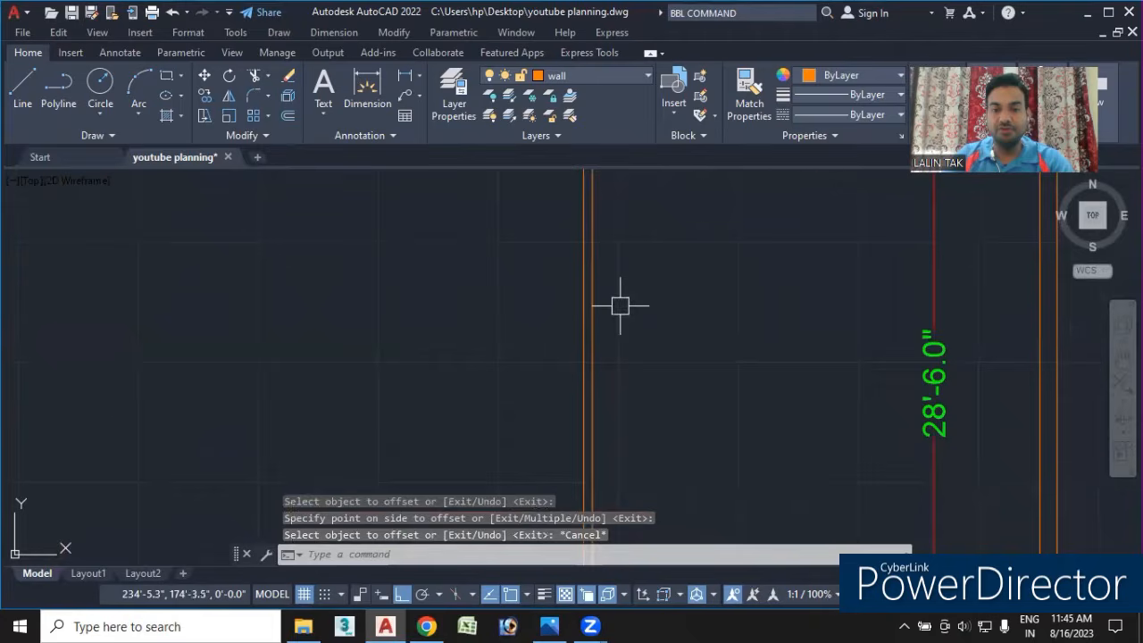
{"action": "scroll", "coordinate": [620, 307], "scroll_direction": "down", "scroll_amount": 3}
{"action": "scroll", "coordinate": [613, 362], "scroll_direction": "up", "scroll_amount": 3}
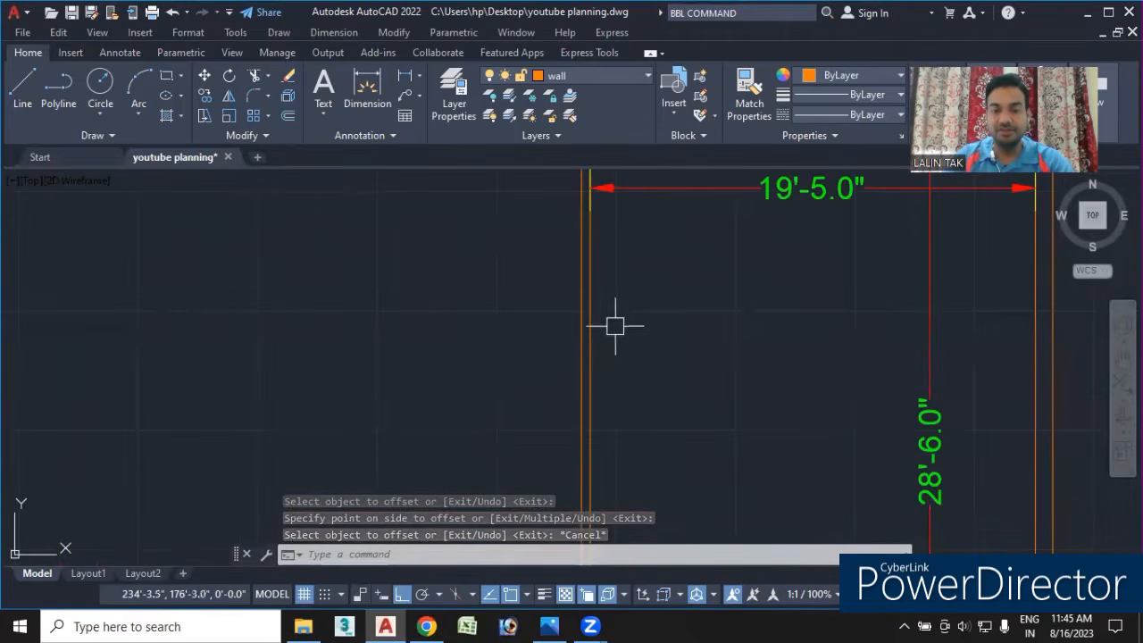
{"action": "scroll", "coordinate": [629, 353], "scroll_direction": "down", "scroll_amount": 4}
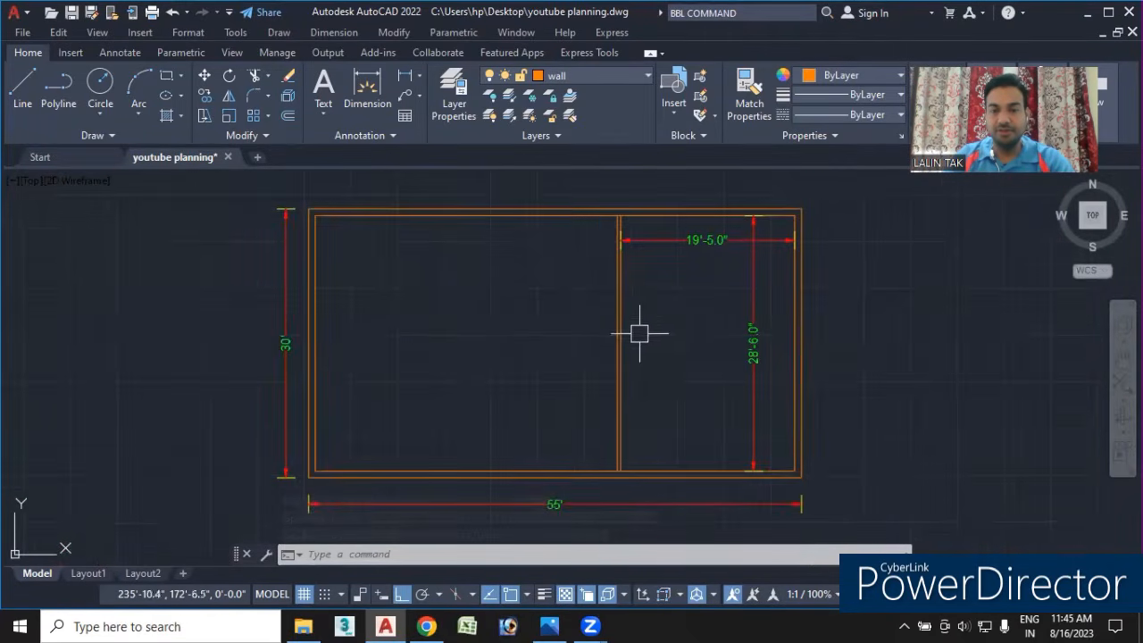
- Examine the 4.5" partition wall between the parking area and the rest of the house
{"action": "scroll", "coordinate": [633, 328], "scroll_direction": "up", "scroll_amount": 4}
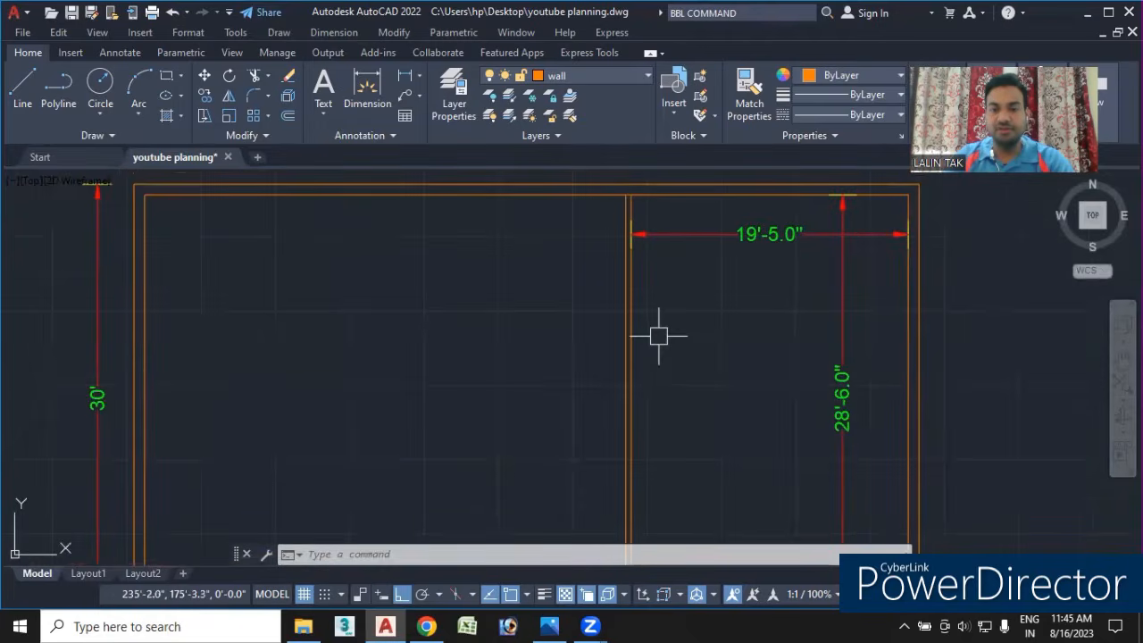
{"action": "scroll", "coordinate": [658, 336], "scroll_direction": "down", "scroll_amount": 2}
{"action": "scroll", "coordinate": [656, 366], "scroll_direction": "up", "scroll_amount": 4}
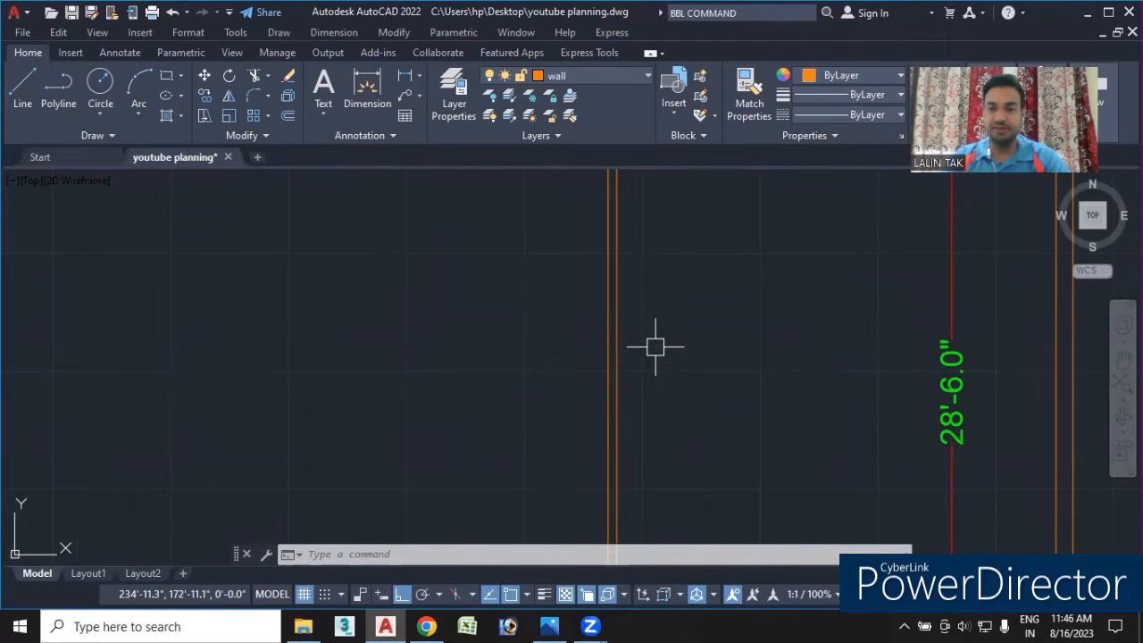
{"action": "scroll", "coordinate": [656, 348], "scroll_direction": "down", "scroll_amount": 2}
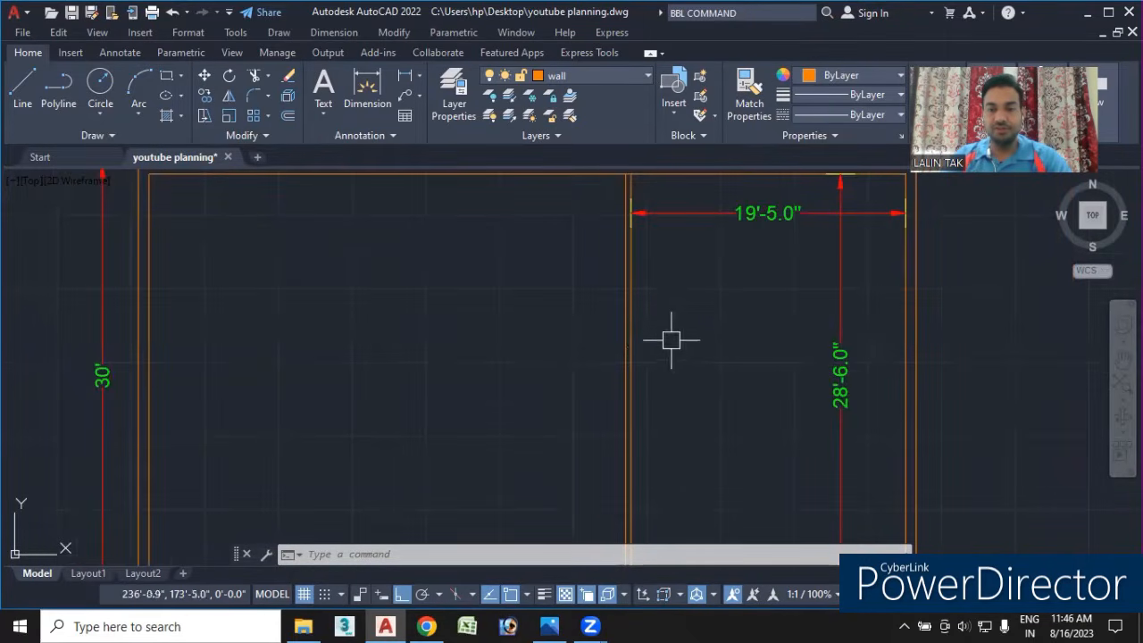
{"action": "middle_click_drag", "start_coordinate": [669, 314], "coordinate": [680, 384]}
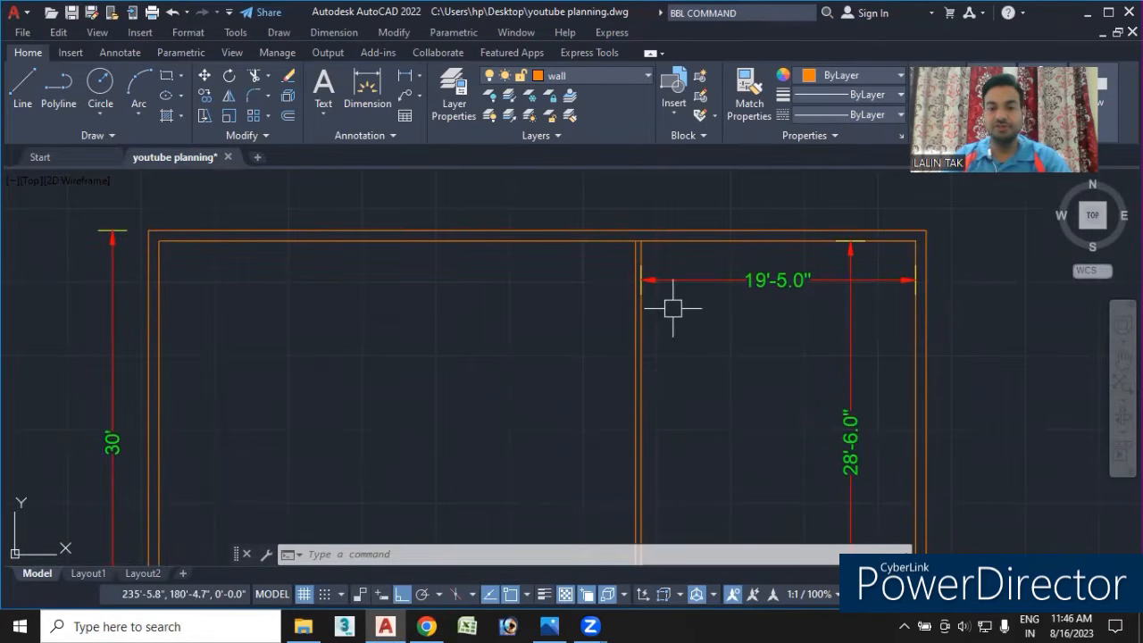
{"action": "middle_click_drag", "start_coordinate": [668, 352], "coordinate": [657, 305]}
{"action": "middle_click_drag", "start_coordinate": [657, 348], "coordinate": [665, 304]}
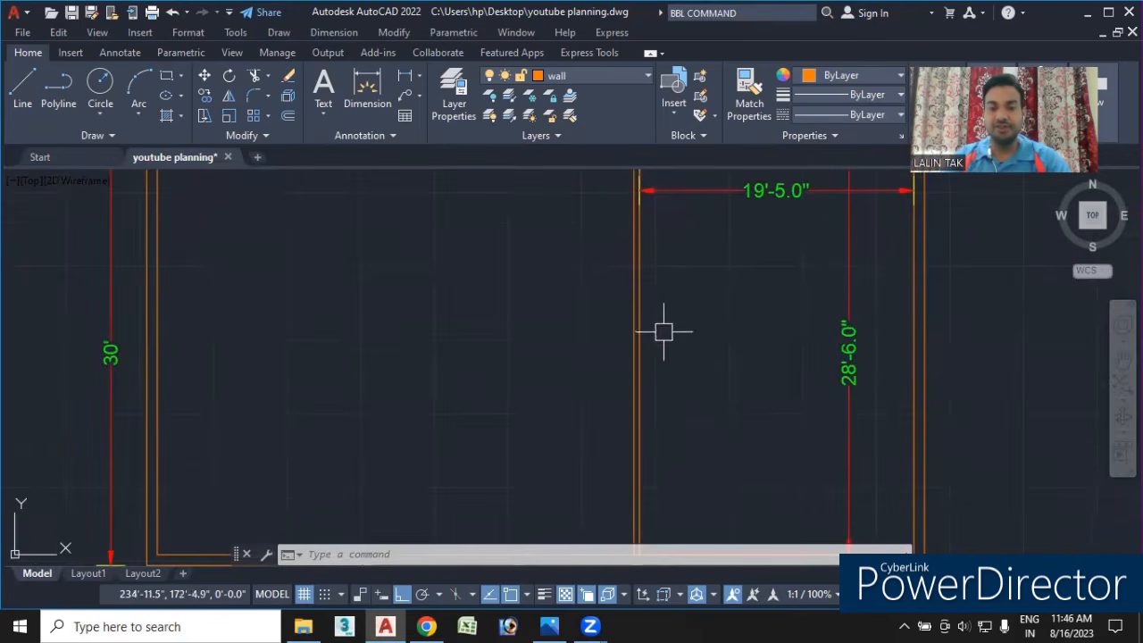
{"action": "middle_click_drag", "start_coordinate": [638, 330], "coordinate": [631, 365]}
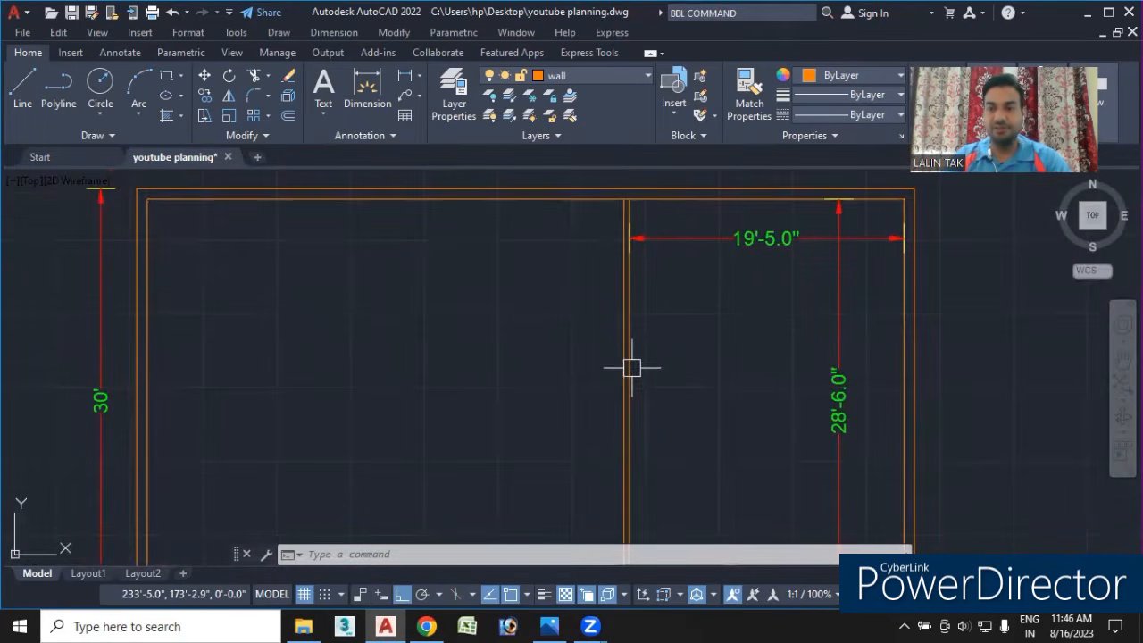
{"action": "scroll", "coordinate": [638, 331], "scroll_direction": "up", "scroll_amount": 3}
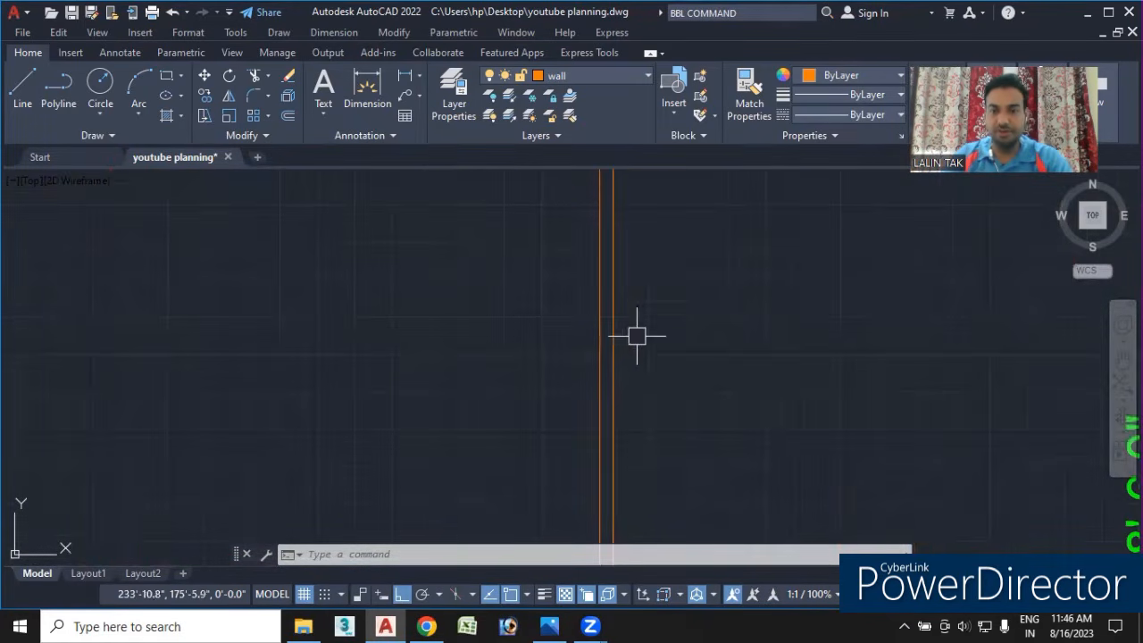
{"action": "scroll", "coordinate": [646, 315], "scroll_direction": "down", "scroll_amount": 3}
{"action": "middle_click_drag", "start_coordinate": [653, 370], "coordinate": [653, 357]}
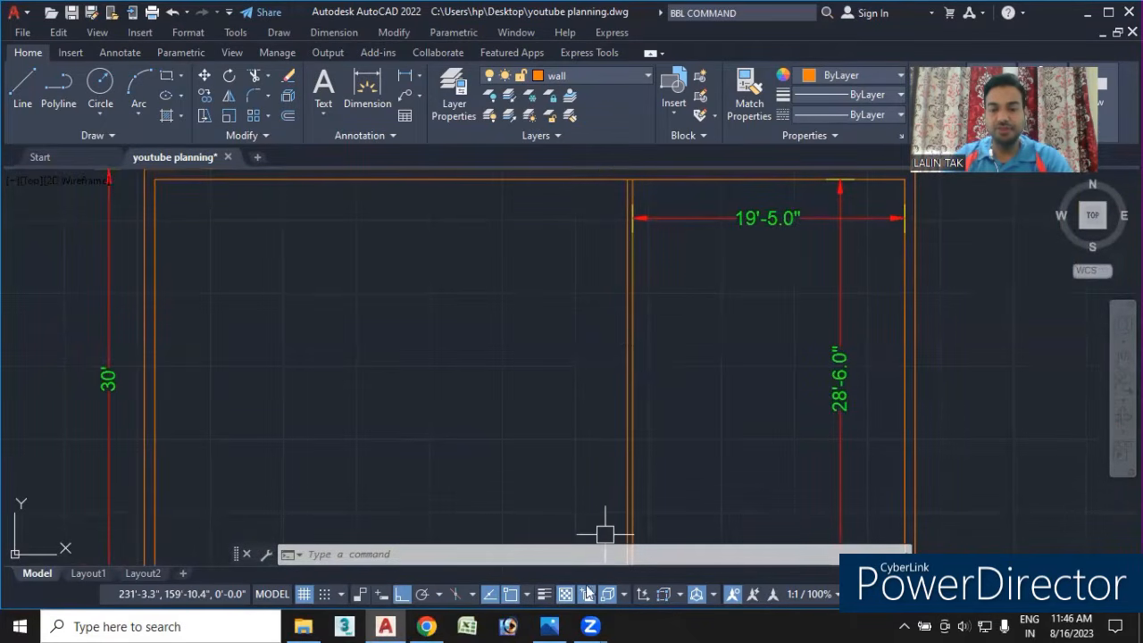
- Check the kitchen's size and position in the reference floor plan image, and return to the AutoCAD drawing
{"action": "left_click", "coordinate": [549, 626]}
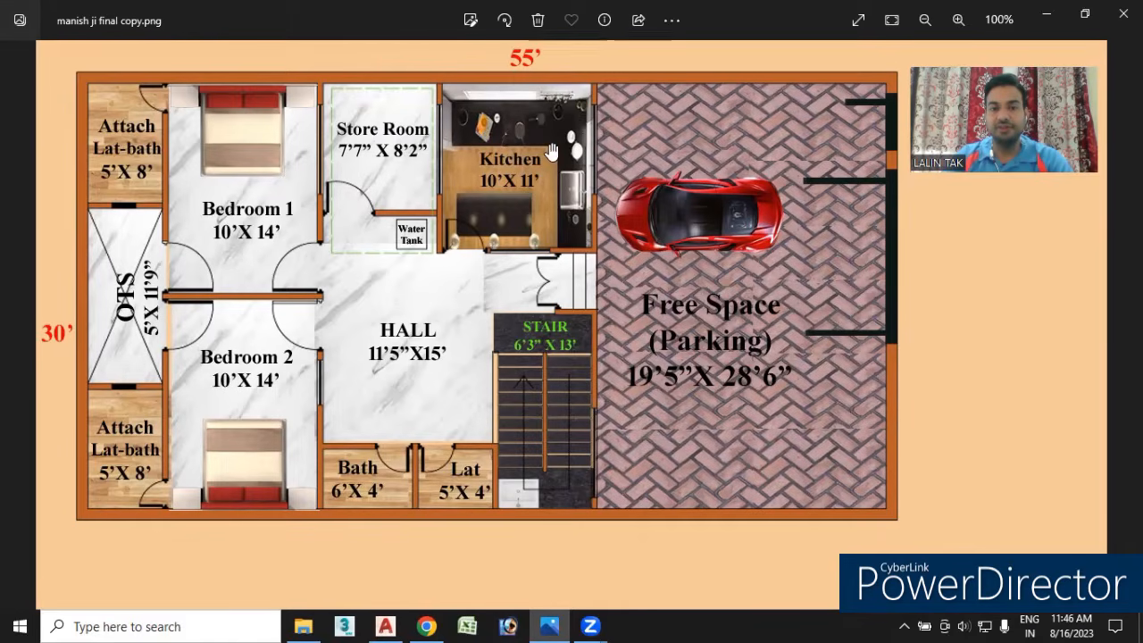
{"action": "mouse_move", "coordinate": [387, 616]}
{"action": "left_click", "coordinate": [393, 559]}
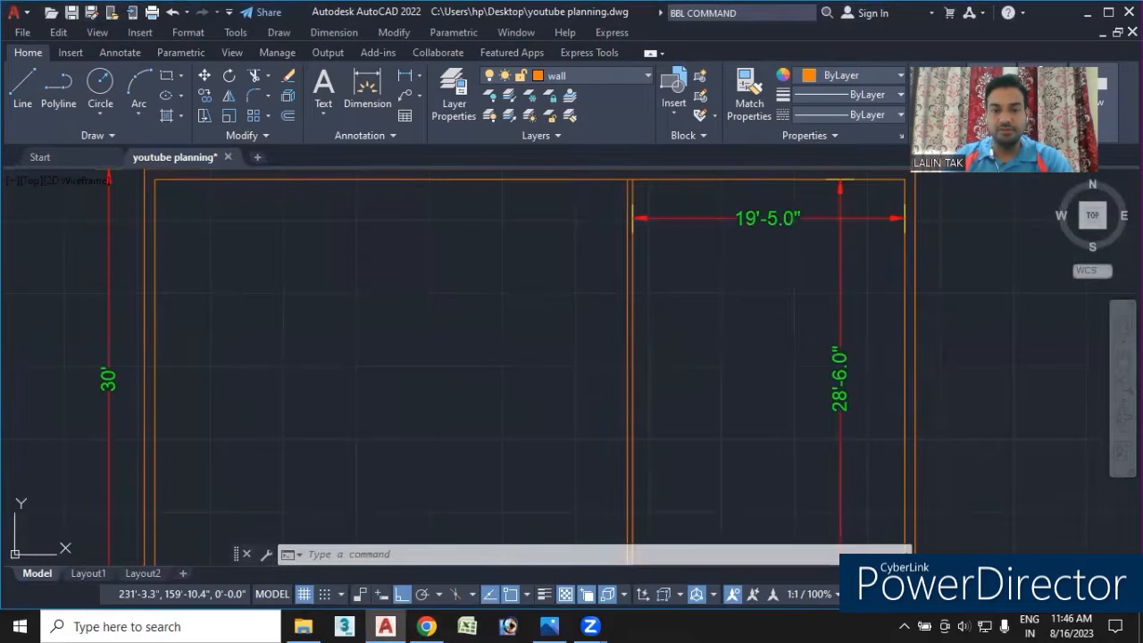
- Offset the left line of the parking partition wall 10' to the left to mark the kitchen's width
{"action": "left_click", "coordinate": [483, 558]}
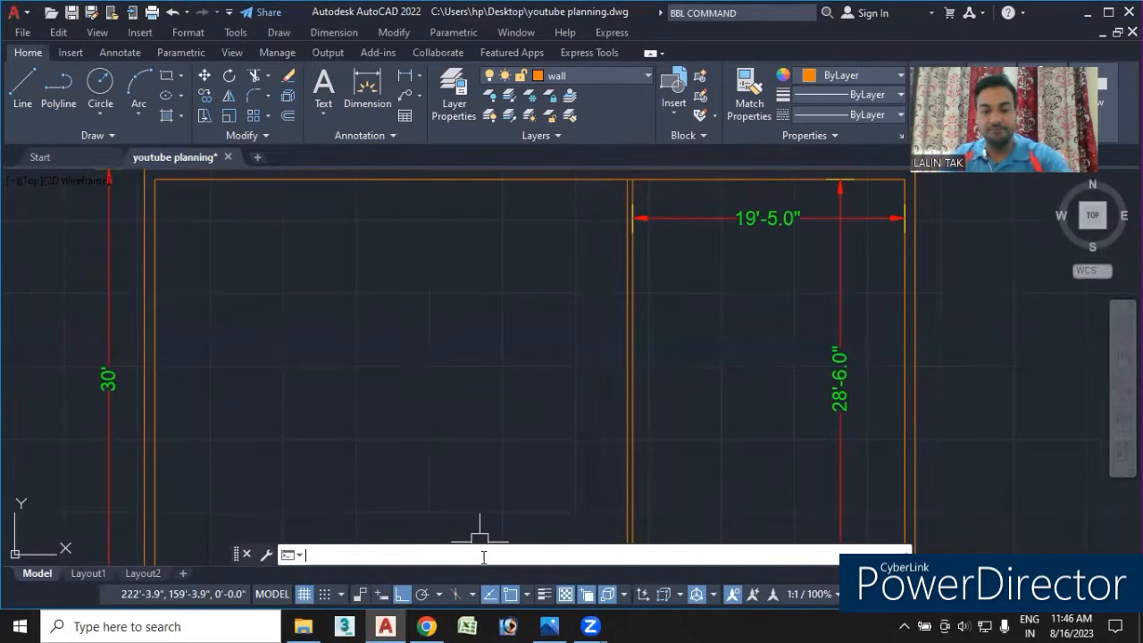
{"action": "type", "text": "o"}
{"action": "key", "text": "Return"}
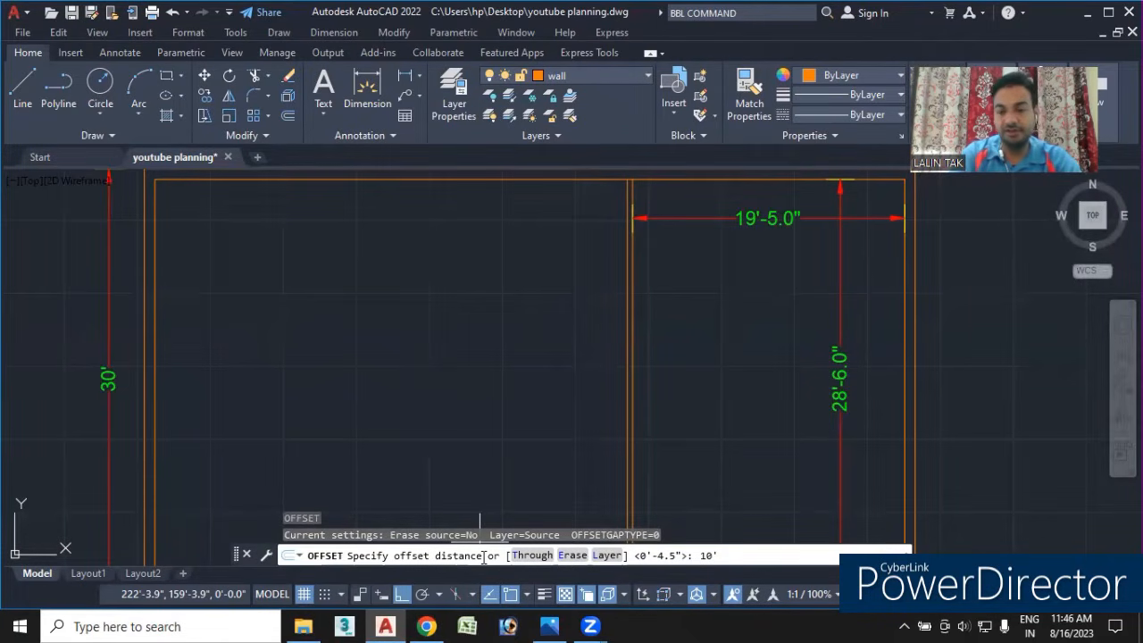
{"action": "key", "text": "Return"}
{"action": "scroll", "coordinate": [611, 290], "scroll_direction": "up", "scroll_amount": 2}
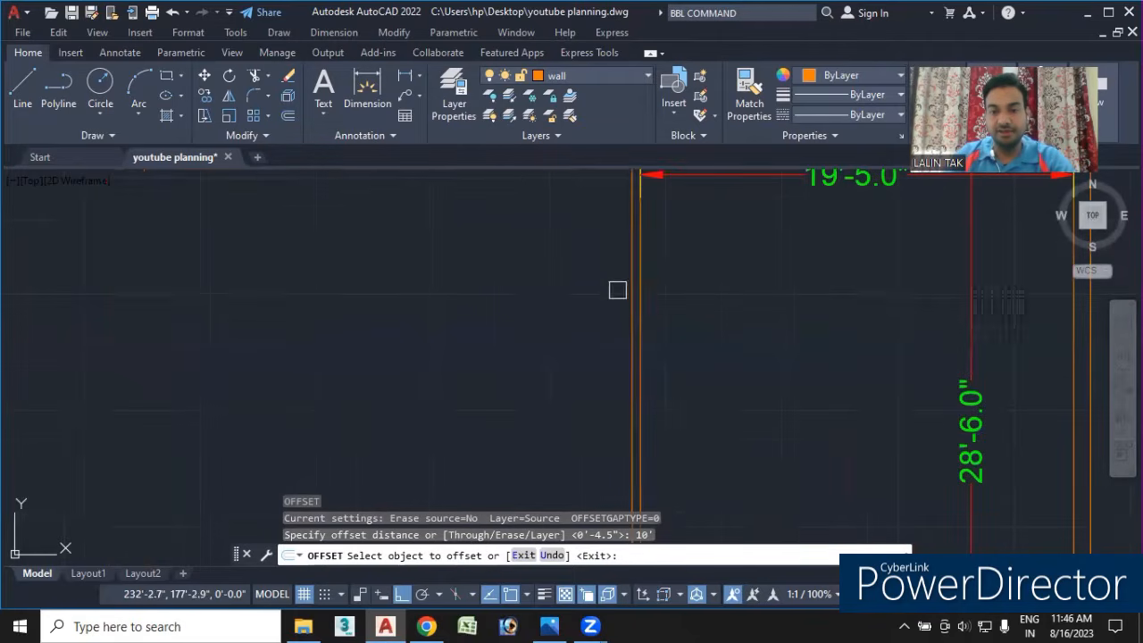
{"action": "left_click", "coordinate": [630, 277]}
{"action": "left_click", "coordinate": [342, 307]}
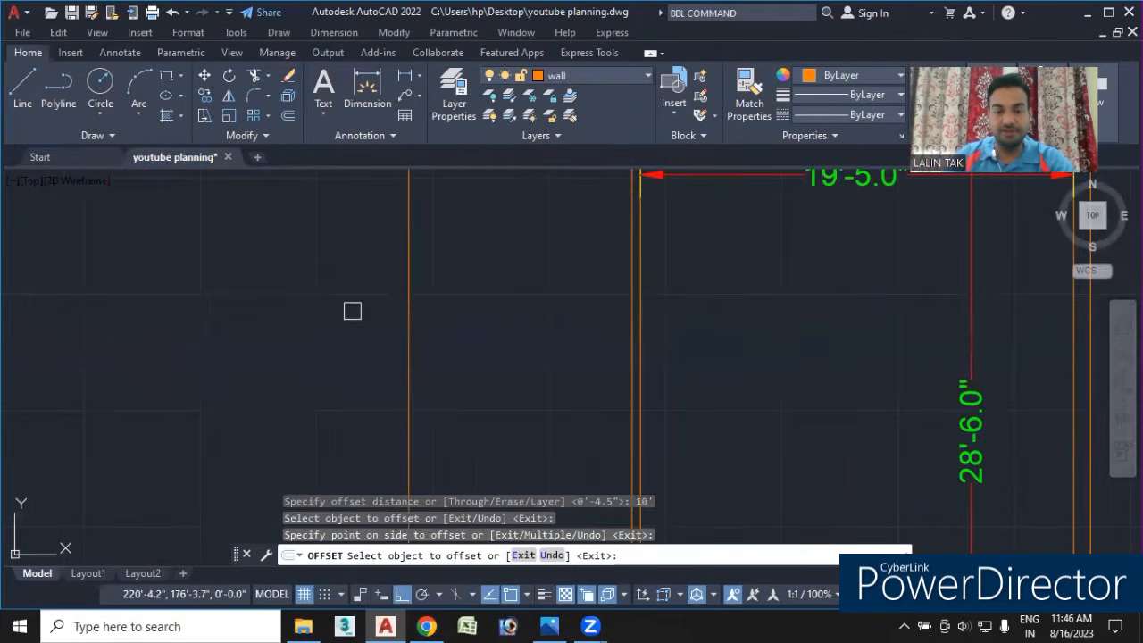
{"action": "scroll", "coordinate": [393, 324], "scroll_direction": "down", "scroll_amount": 3}
{"action": "mouse_move", "coordinate": [393, 324]}
{"action": "middle_mouse_down"}
{"action": "mouse_move", "coordinate": [439, 336]}
{"action": "mouse_move", "coordinate": [497, 322]}
{"action": "middle_mouse_up"}
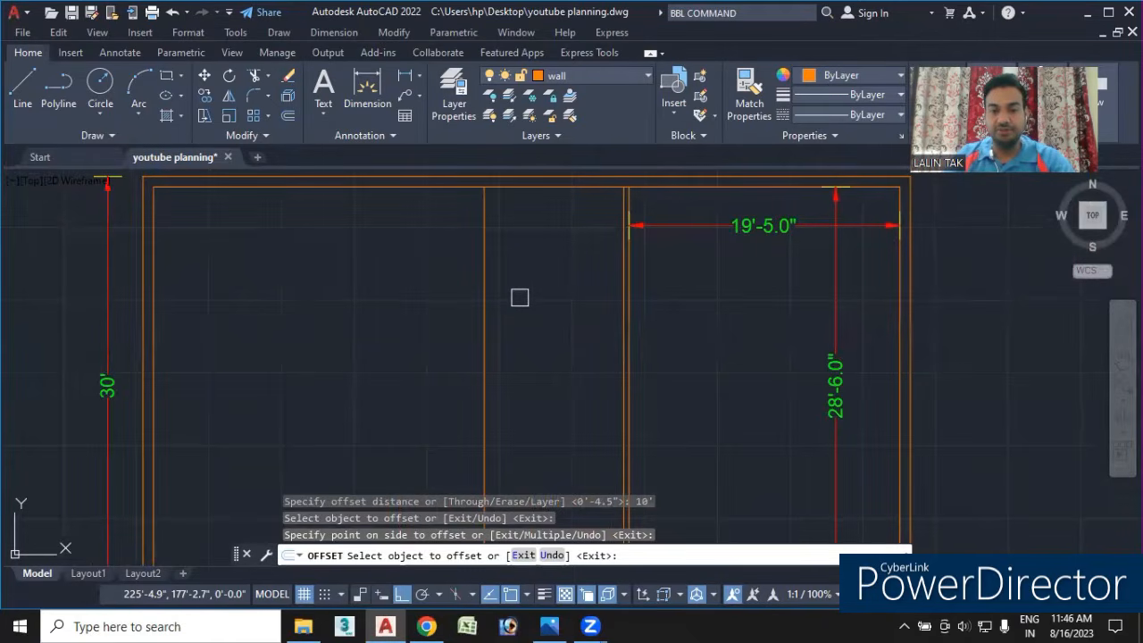
{"action": "key", "text": "Return"}
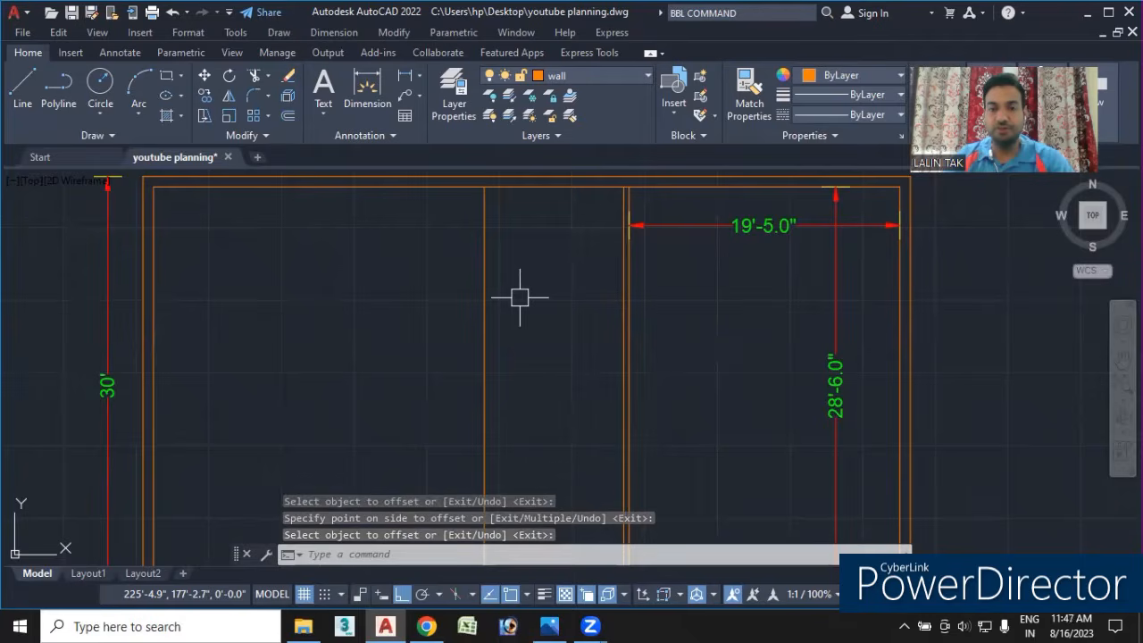
- Offset the inner line of the top exterior wall 11' downward to mark the kitchen's lower boundary
{"action": "key", "text": "Return"}
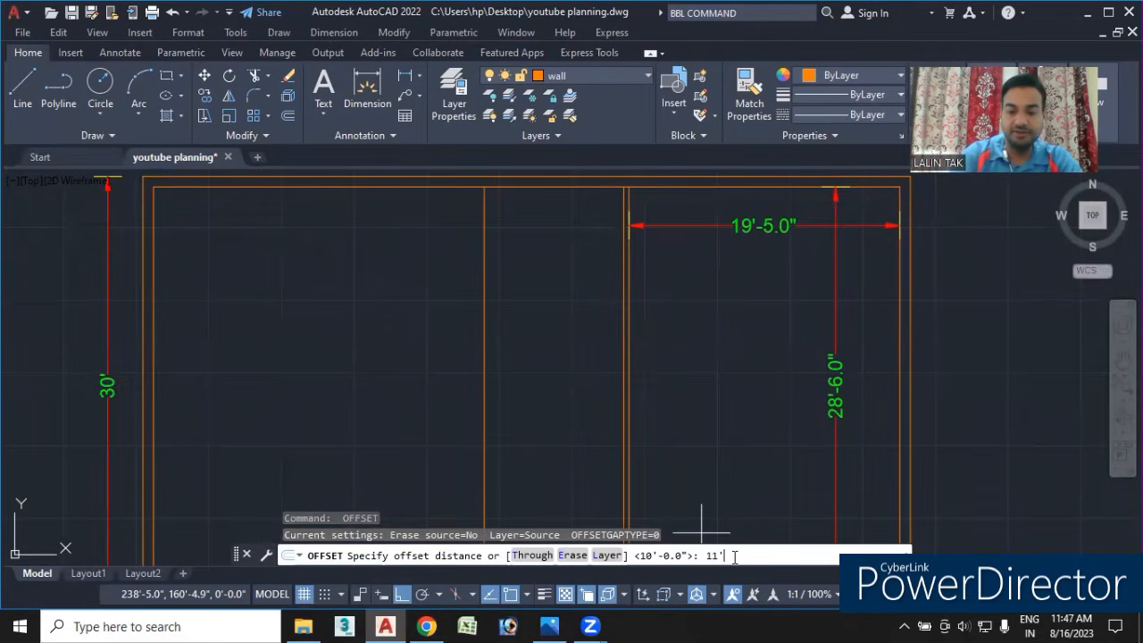
{"action": "key", "text": "Return"}
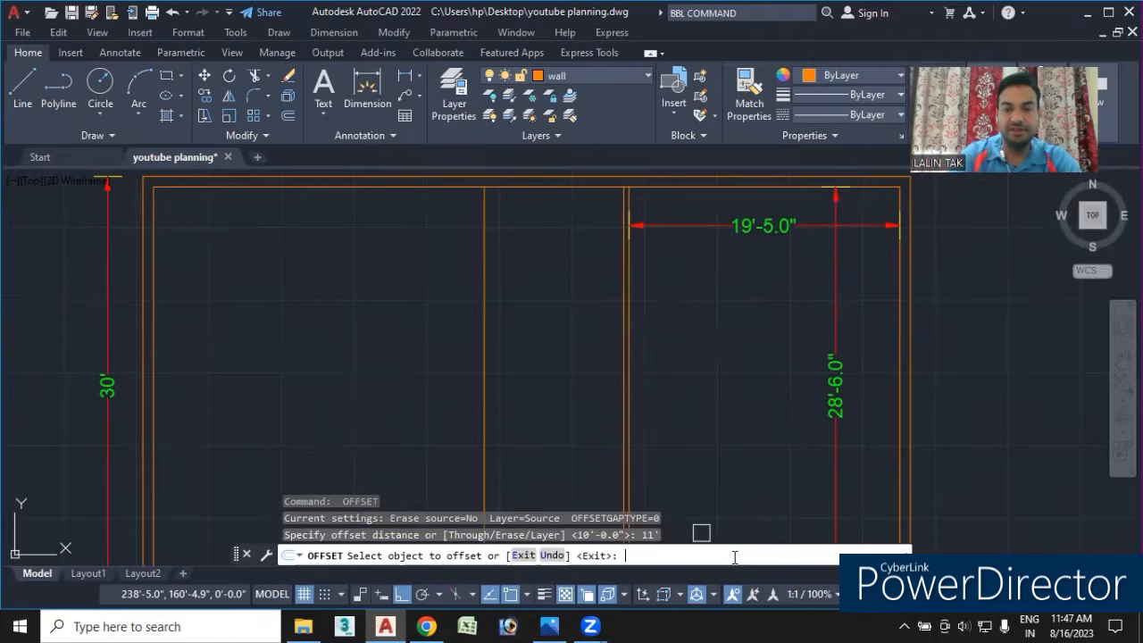
{"action": "left_click", "coordinate": [520, 188]}
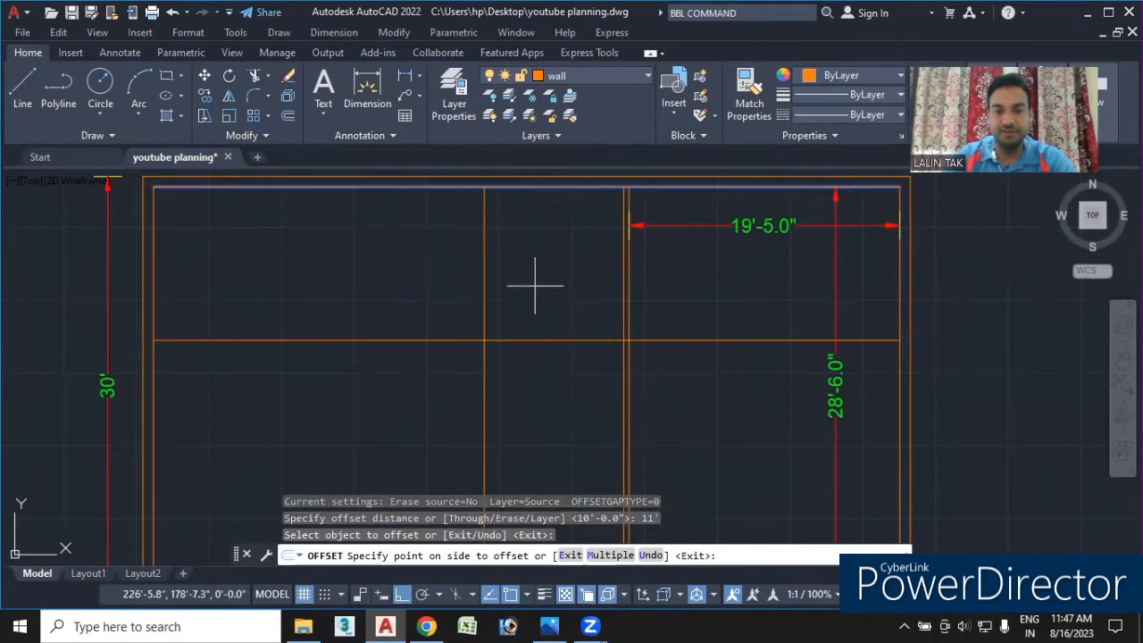
{"action": "left_click", "coordinate": [527, 402]}
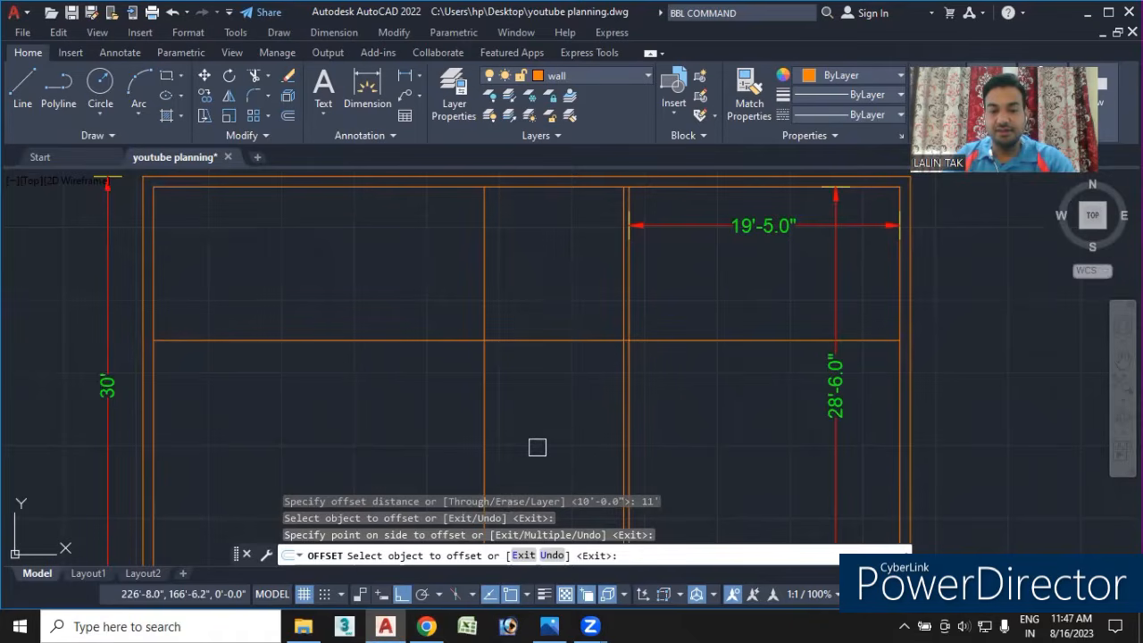
{"action": "key", "text": "Return"}
- Add a vertical linear dimension inside the kitchen from the inner top wall line to its lower boundary line
{"action": "middle_click_drag", "start_coordinate": [544, 379], "coordinate": [531, 405]}
{"action": "left_click", "coordinate": [404, 75]}
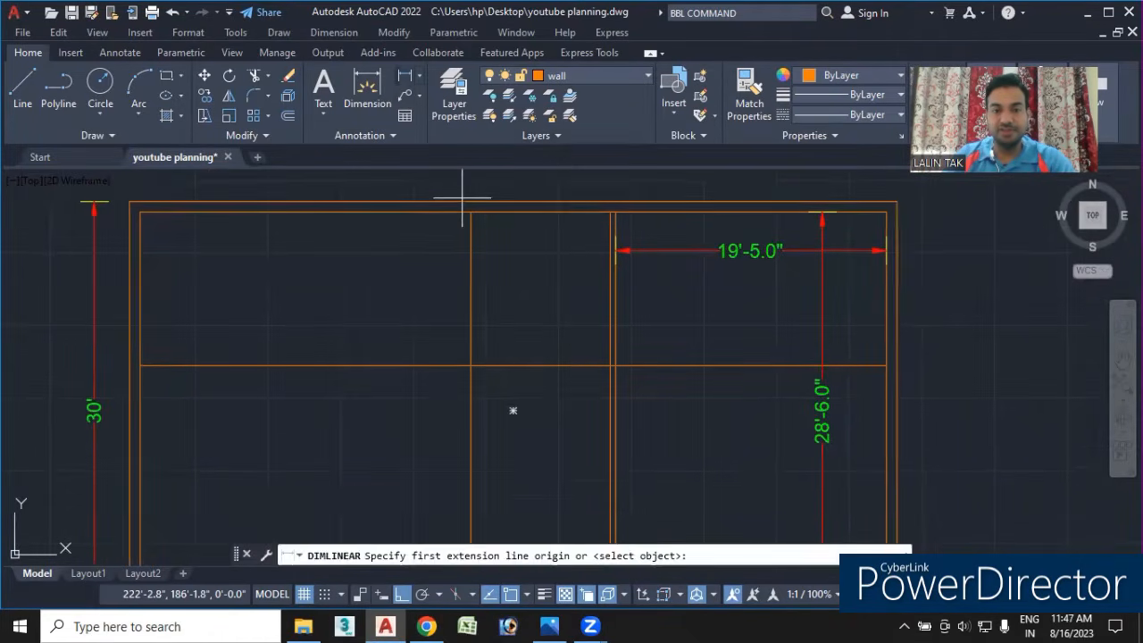
{"action": "left_click", "coordinate": [548, 214]}
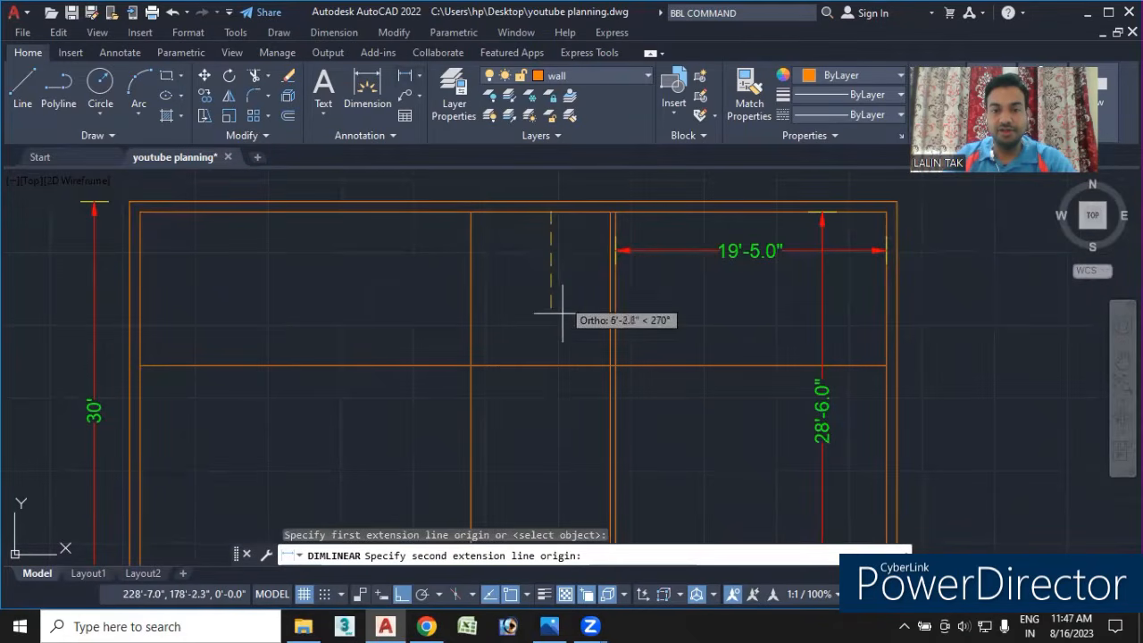
{"action": "left_click", "coordinate": [548, 366]}
{"action": "left_click", "coordinate": [550, 366]}
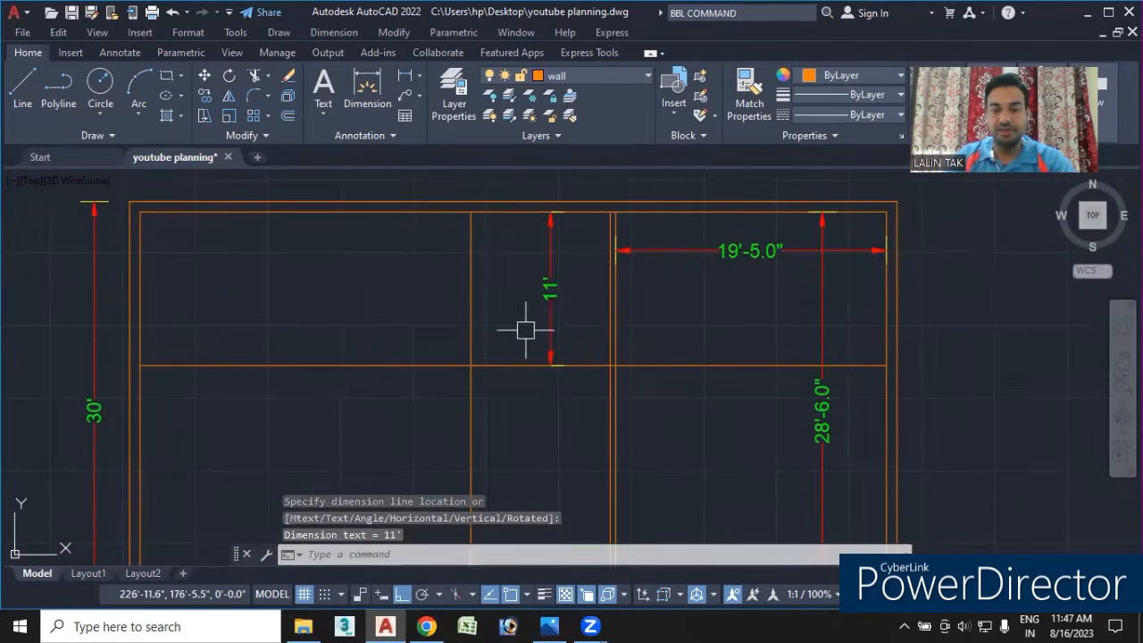
- Add a horizontal linear dimension across the kitchen, from its left boundary line to the parking partition wall
{"action": "key", "text": "Return"}
{"action": "left_click", "coordinate": [472, 255]}
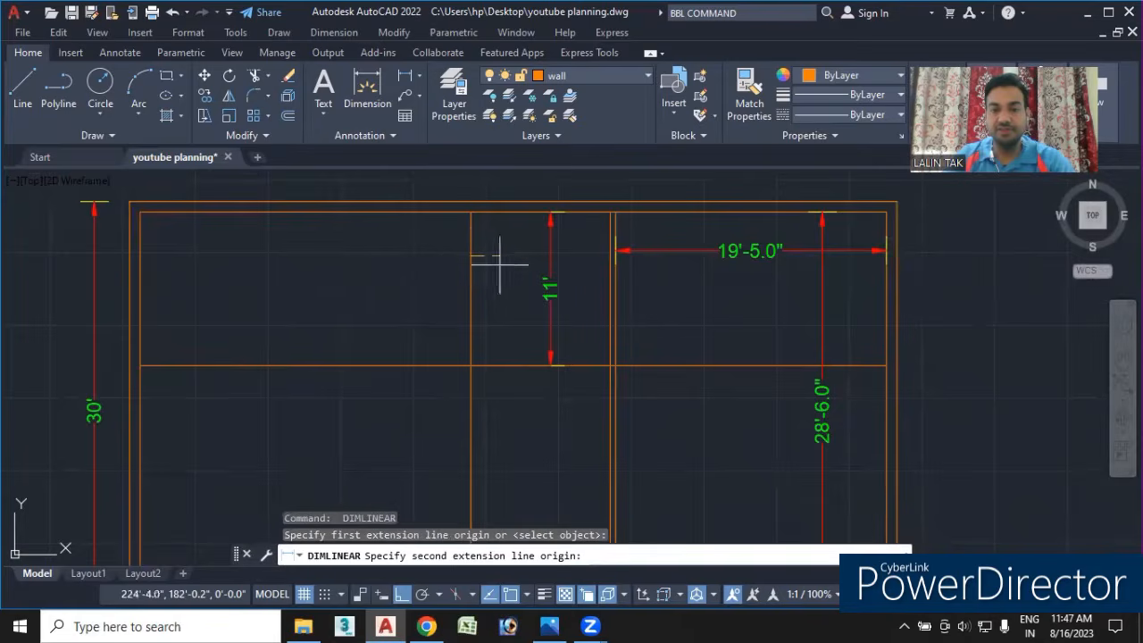
{"action": "left_click", "coordinate": [611, 256]}
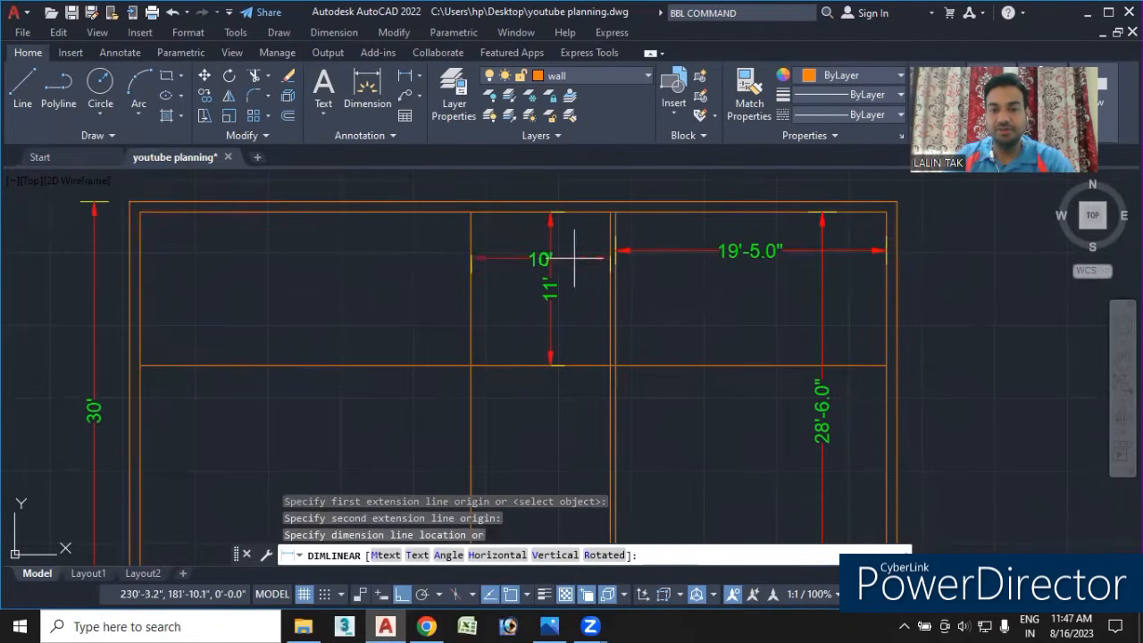
{"action": "left_click", "coordinate": [575, 258]}
- Trim the two kitchen boundary lines outside the kitchen, including the pieces across the parking area and inside the partition wall
{"action": "scroll", "coordinate": [545, 282], "scroll_direction": "up", "scroll_amount": 2}
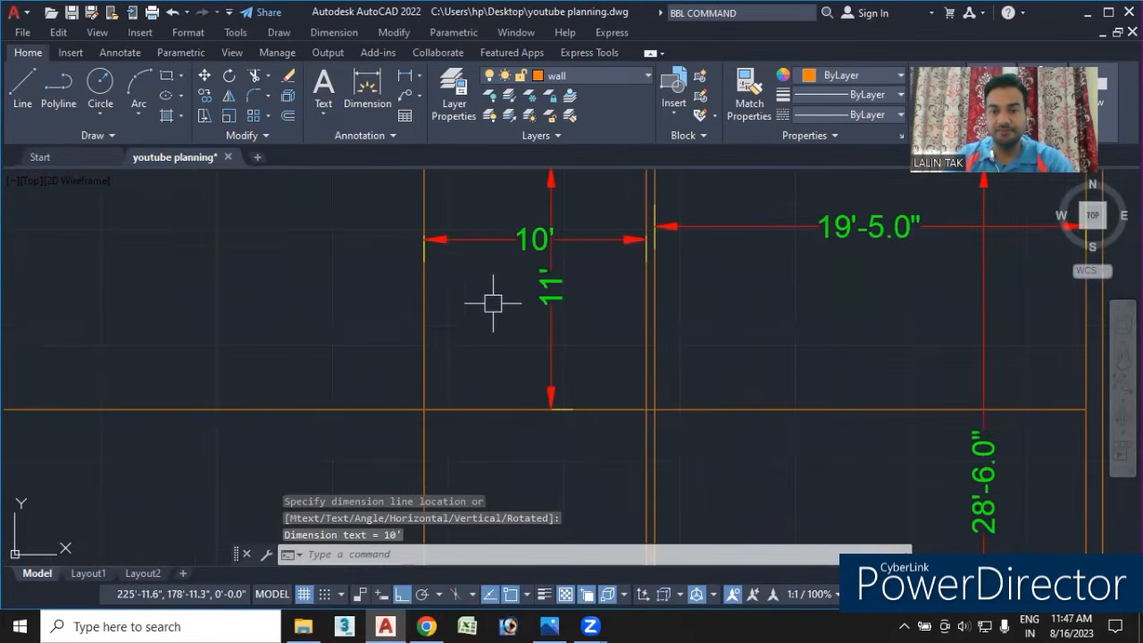
{"action": "scroll", "coordinate": [493, 304], "scroll_direction": "down", "scroll_amount": 2}
{"action": "middle_click_drag", "start_coordinate": [487, 324], "coordinate": [524, 324]}
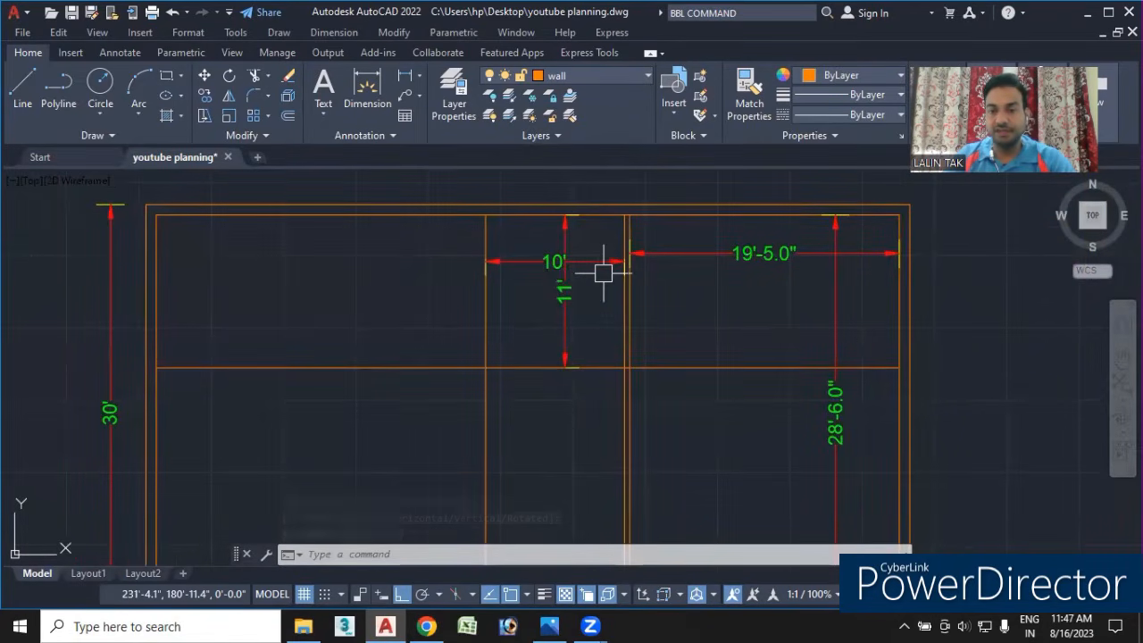
{"action": "middle_click_drag", "start_coordinate": [527, 327], "coordinate": [553, 286]}
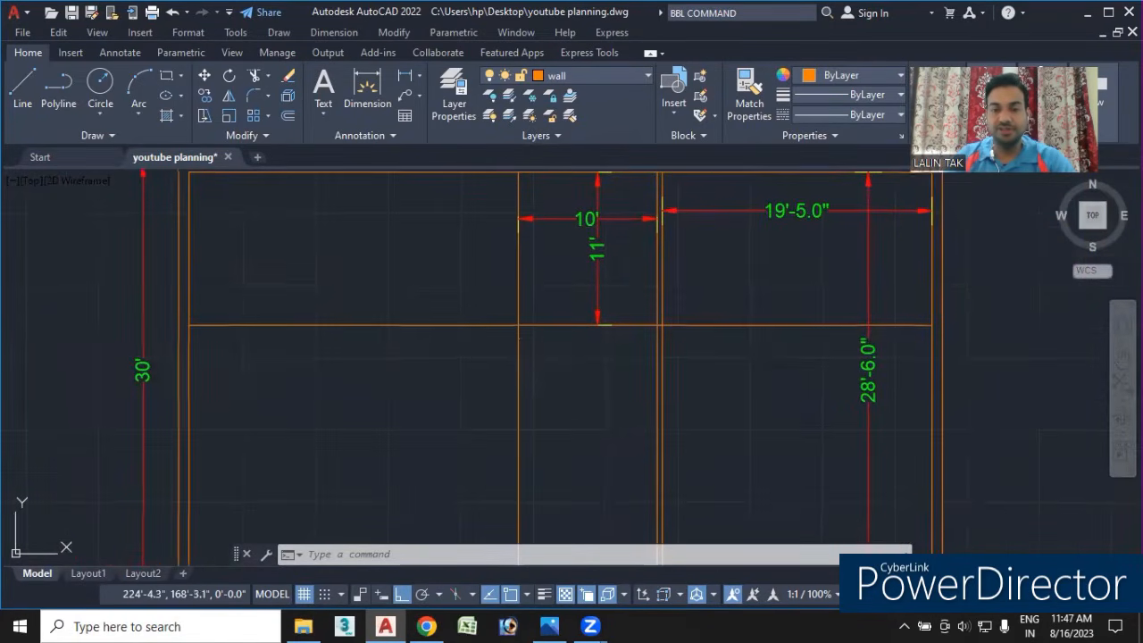
{"action": "middle_click_drag", "start_coordinate": [537, 408], "coordinate": [541, 376]}
{"action": "scroll", "coordinate": [542, 376], "scroll_direction": "down", "scroll_amount": 2}
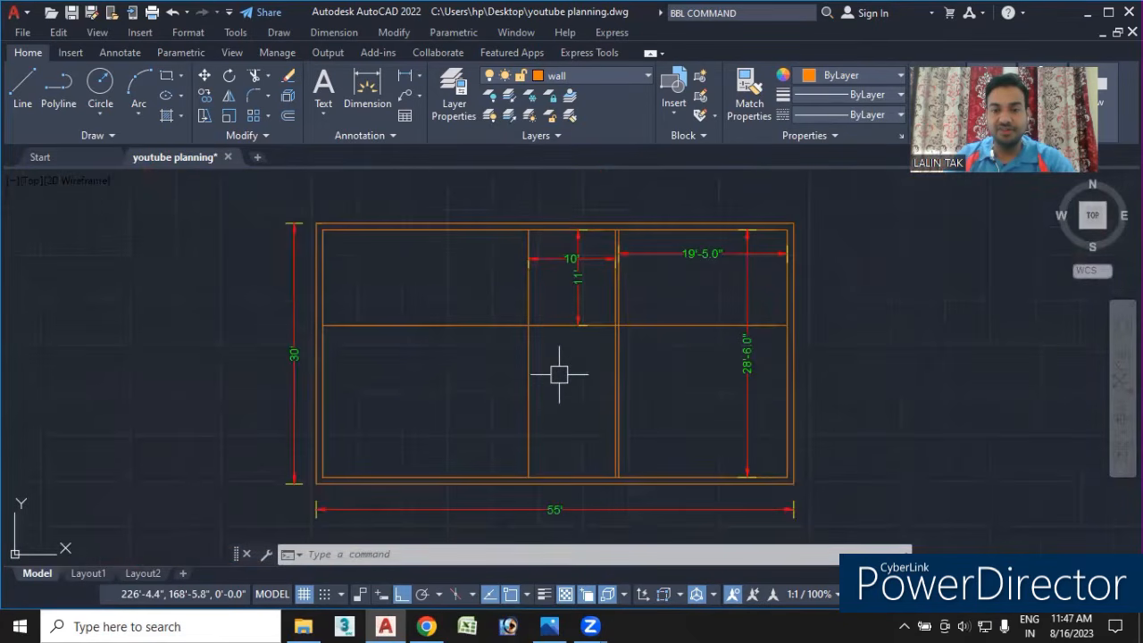
{"action": "scroll", "coordinate": [559, 373], "scroll_direction": "up", "scroll_amount": 2}
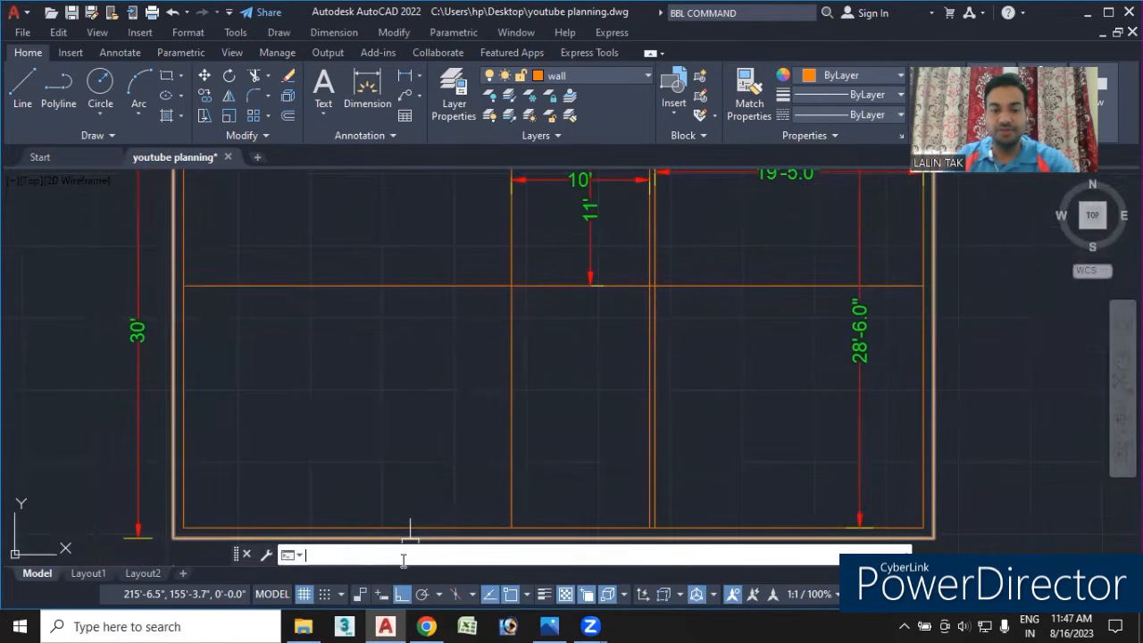
{"action": "key", "text": "Return"}
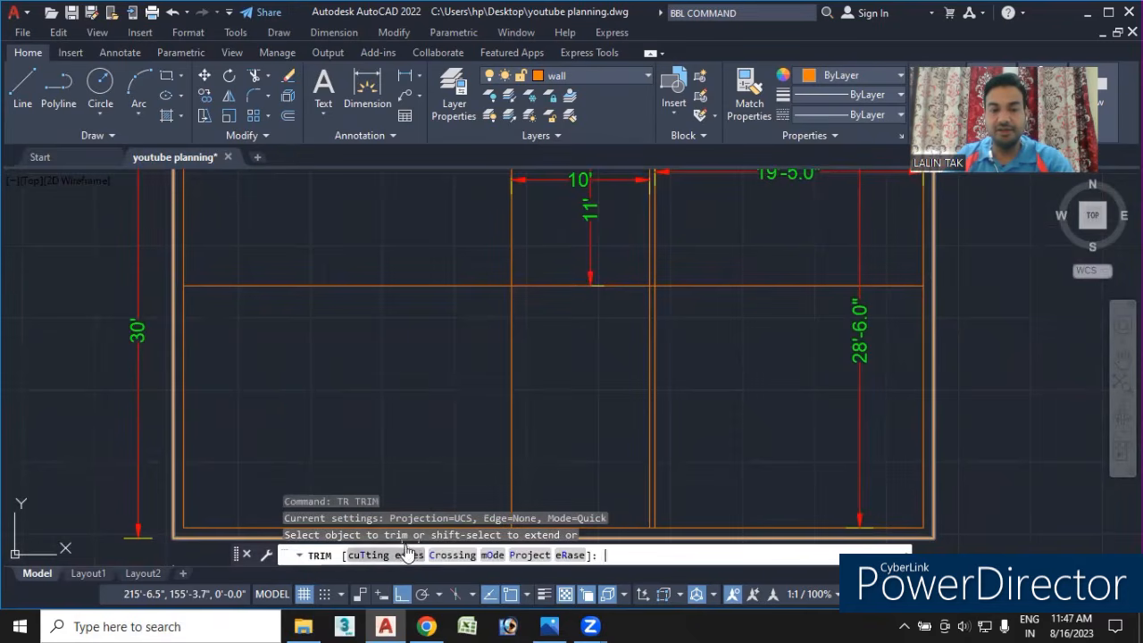
{"action": "left_click", "coordinate": [440, 287]}
{"action": "left_click", "coordinate": [440, 289]}
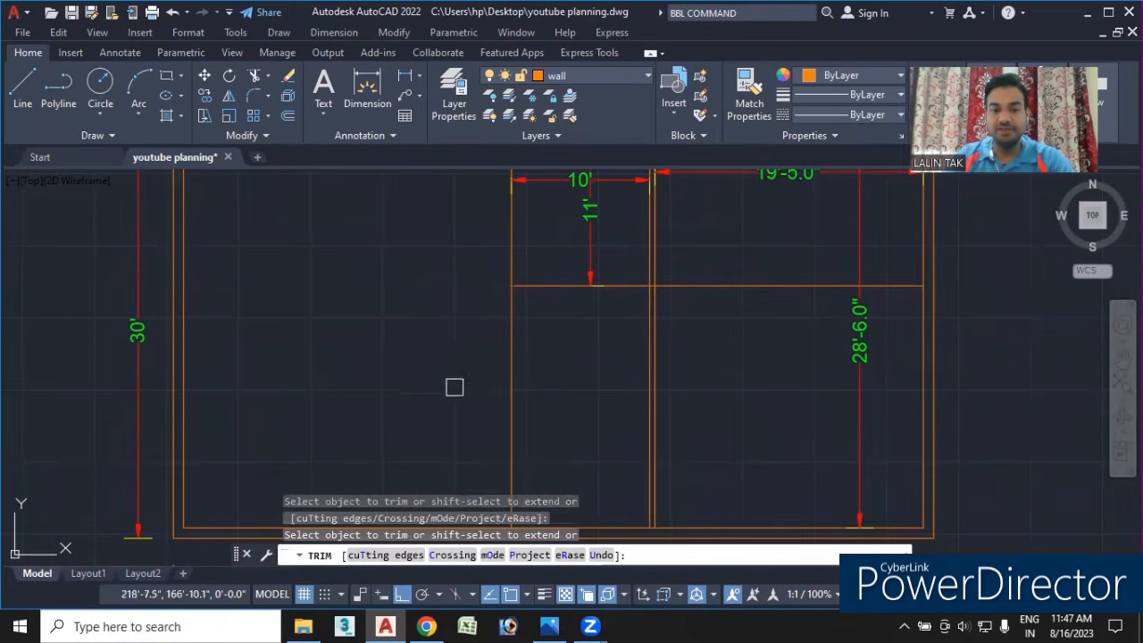
{"action": "left_click", "coordinate": [506, 341]}
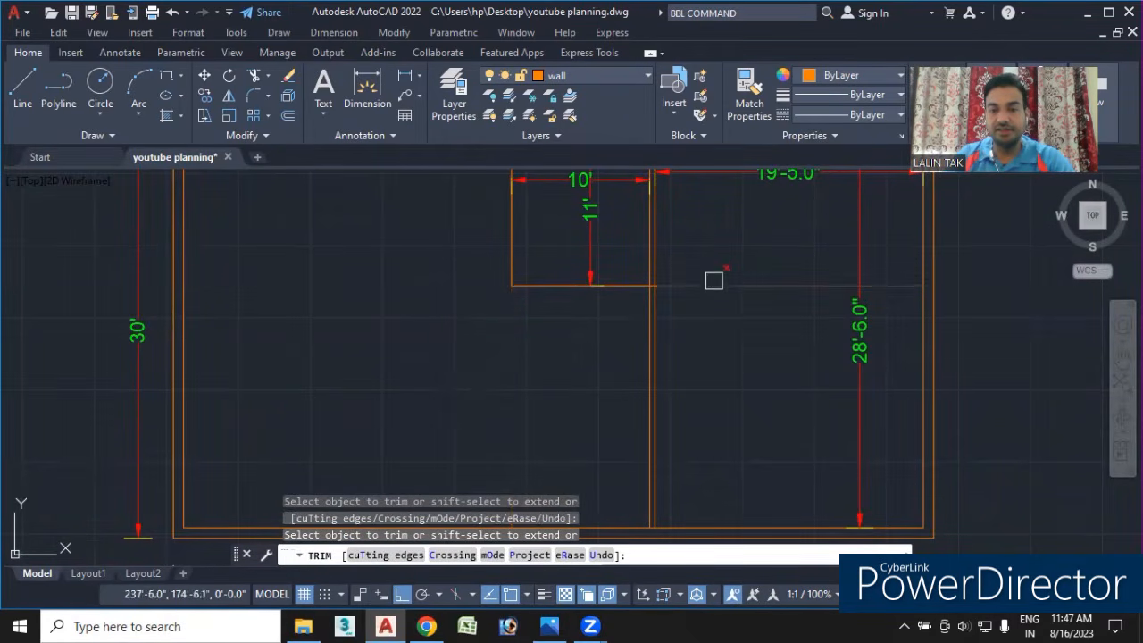
{"action": "middle_click_drag", "start_coordinate": [695, 295], "coordinate": [691, 357]}
{"action": "scroll", "coordinate": [643, 347], "scroll_direction": "up", "scroll_amount": 5}
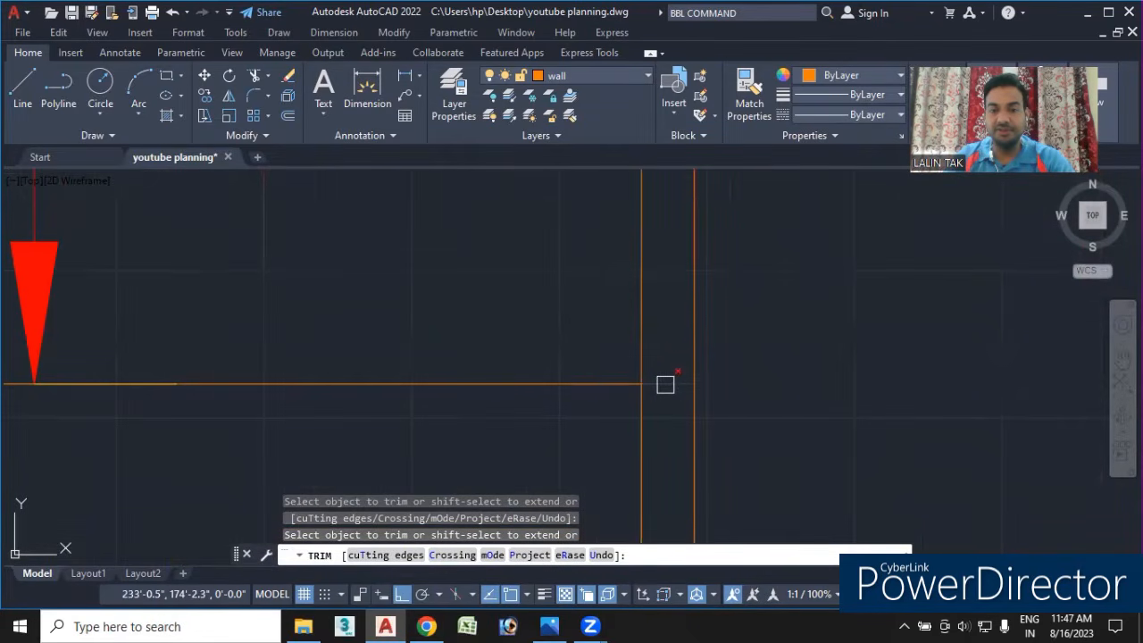
{"action": "scroll", "coordinate": [735, 339], "scroll_direction": "down", "scroll_amount": 5}
{"action": "mouse_move", "coordinate": [551, 396]}
{"action": "middle_mouse_down"}
{"action": "mouse_move", "coordinate": [534, 405]}
{"action": "mouse_move", "coordinate": [605, 454]}
{"action": "mouse_move", "coordinate": [543, 463]}
{"action": "middle_mouse_up"}
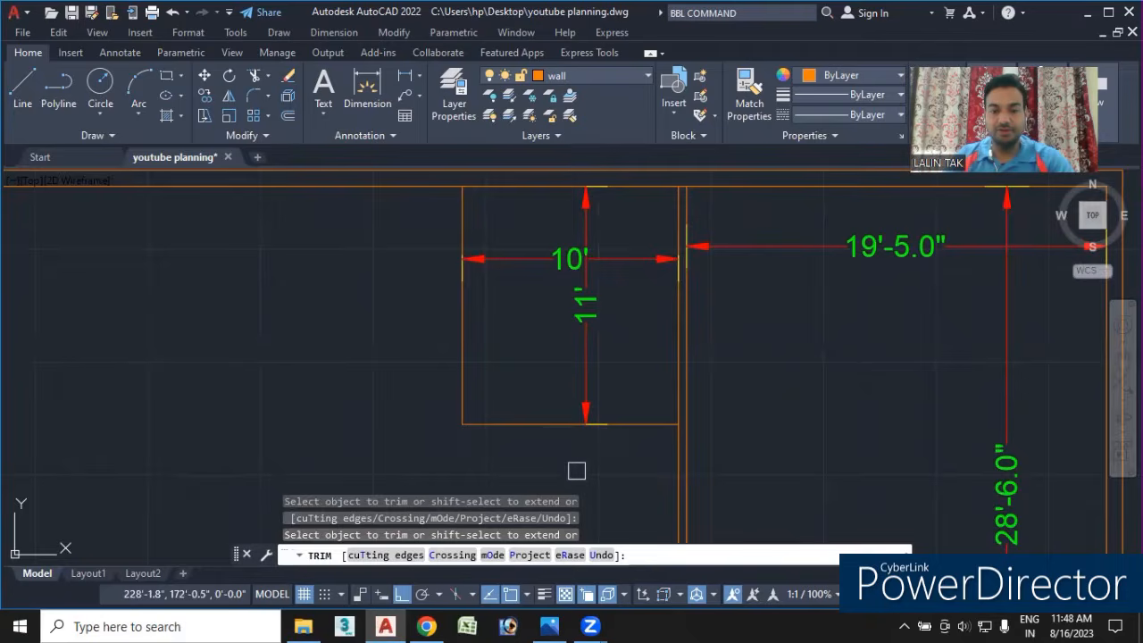
- Offset the kitchen's left and lower boundary lines 4.5" outward to form its partition walls
{"action": "key", "text": "Escape"}
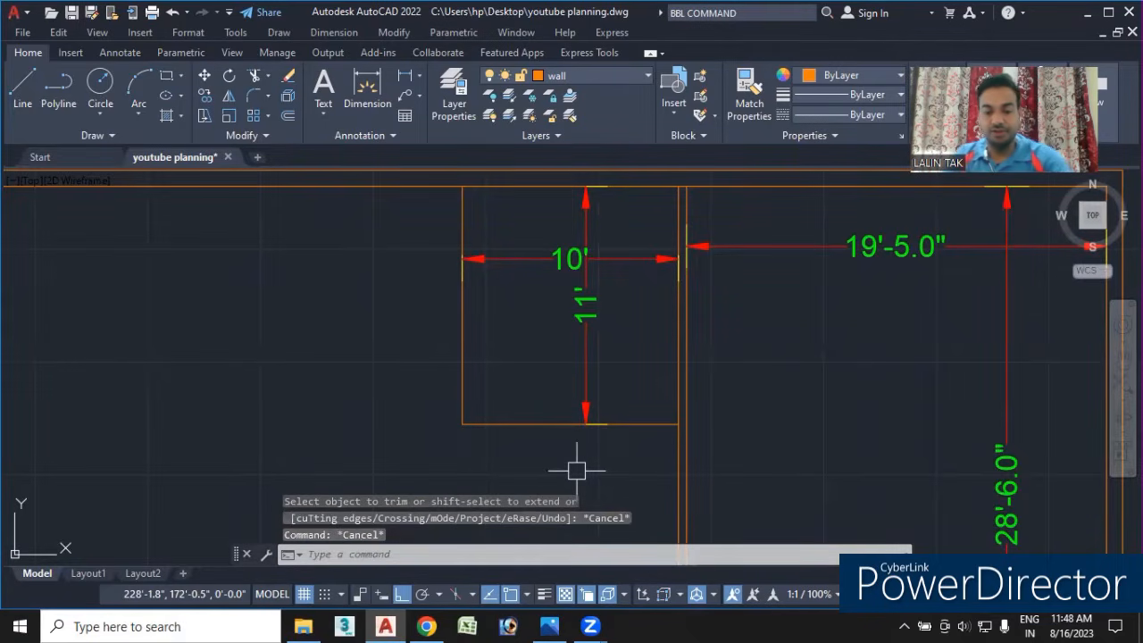
{"action": "type", "text": "o"}
{"action": "key", "text": "Return"}
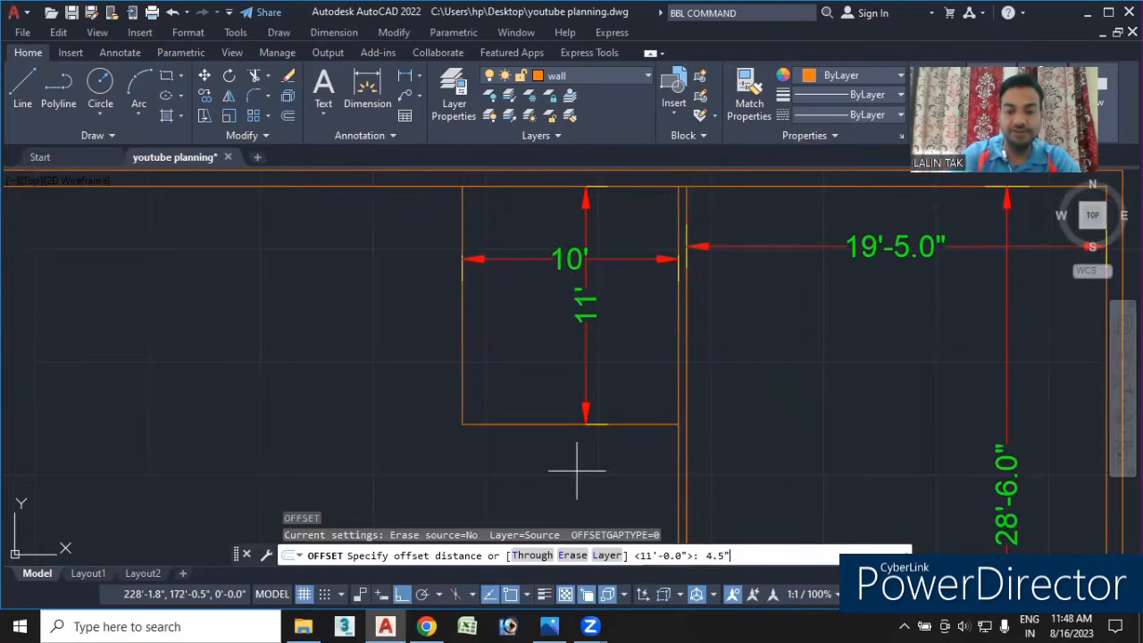
{"action": "key", "text": "Return"}
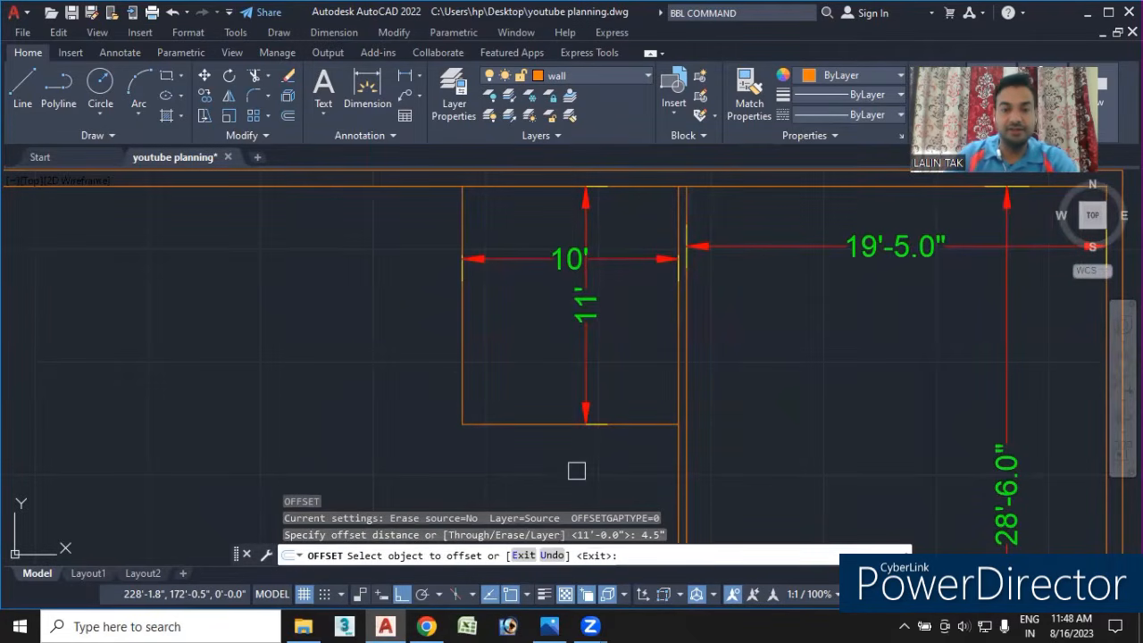
{"action": "left_click", "coordinate": [462, 340]}
{"action": "left_click", "coordinate": [384, 343]}
{"action": "left_click", "coordinate": [515, 429]}
{"action": "left_click", "coordinate": [518, 455]}
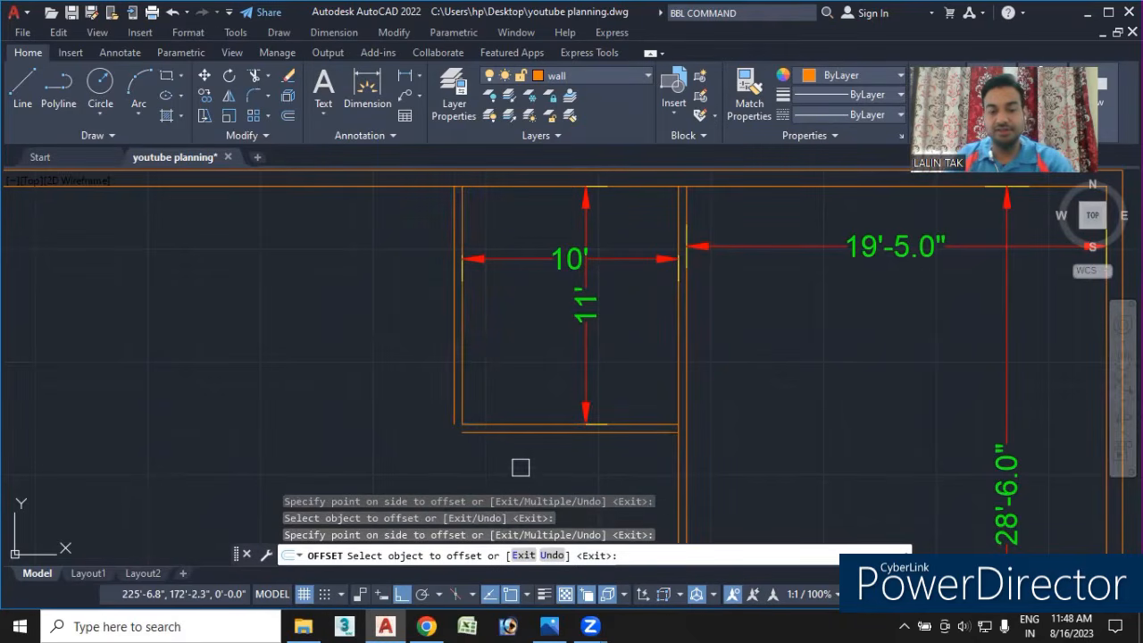
{"action": "key", "text": "Escape"}
- Fillet the two outer kitchen wall lines so they meet at the lower-left corner
{"action": "middle_click_drag", "start_coordinate": [498, 454], "coordinate": [502, 417]}
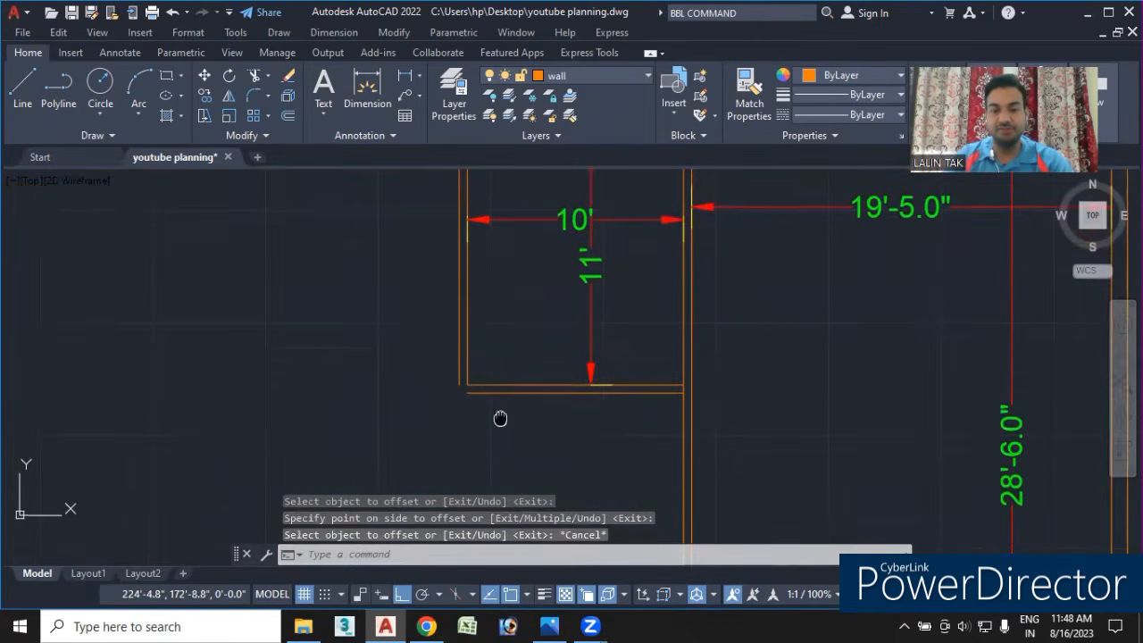
{"action": "scroll", "coordinate": [475, 402], "scroll_direction": "up", "scroll_amount": 6}
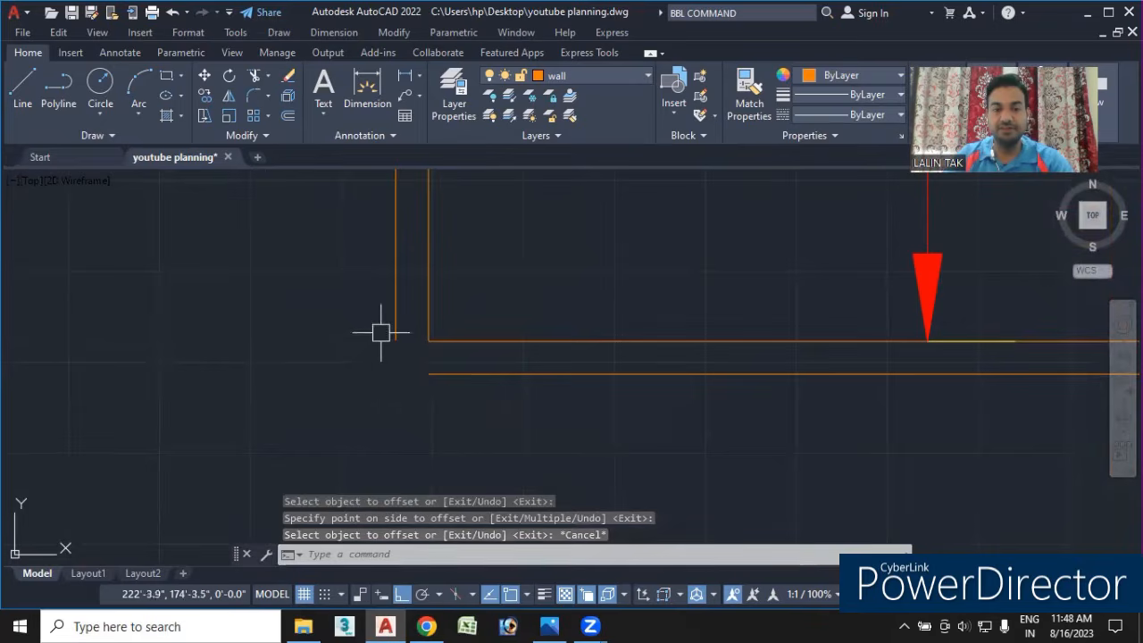
{"action": "scroll", "coordinate": [447, 375], "scroll_direction": "down", "scroll_amount": 2}
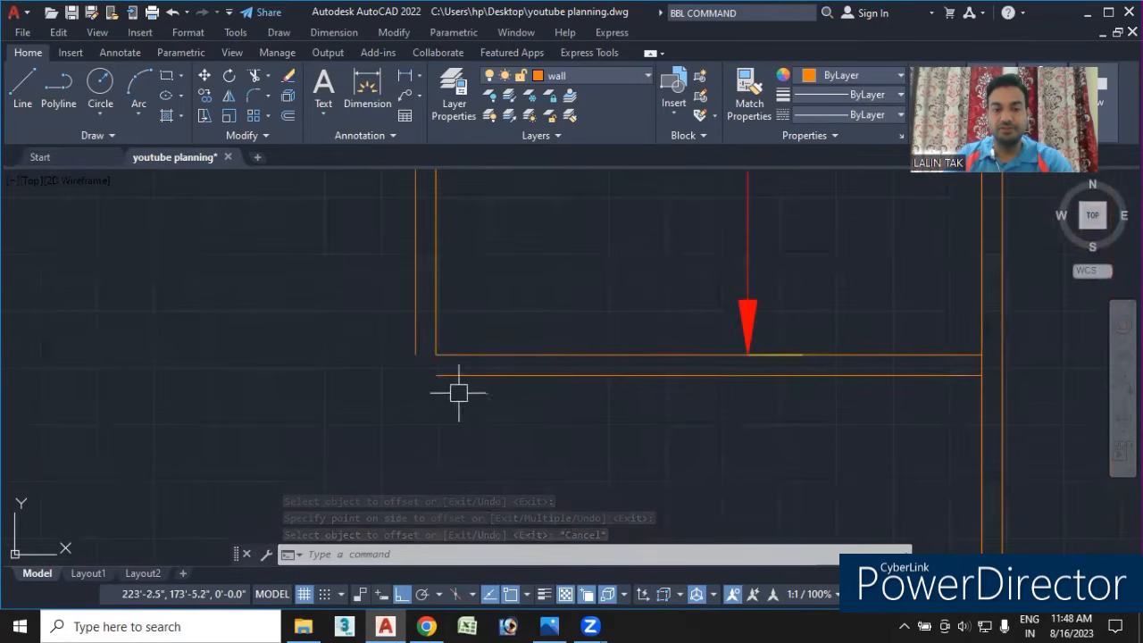
{"action": "scroll", "coordinate": [443, 404], "scroll_direction": "up", "scroll_amount": 2}
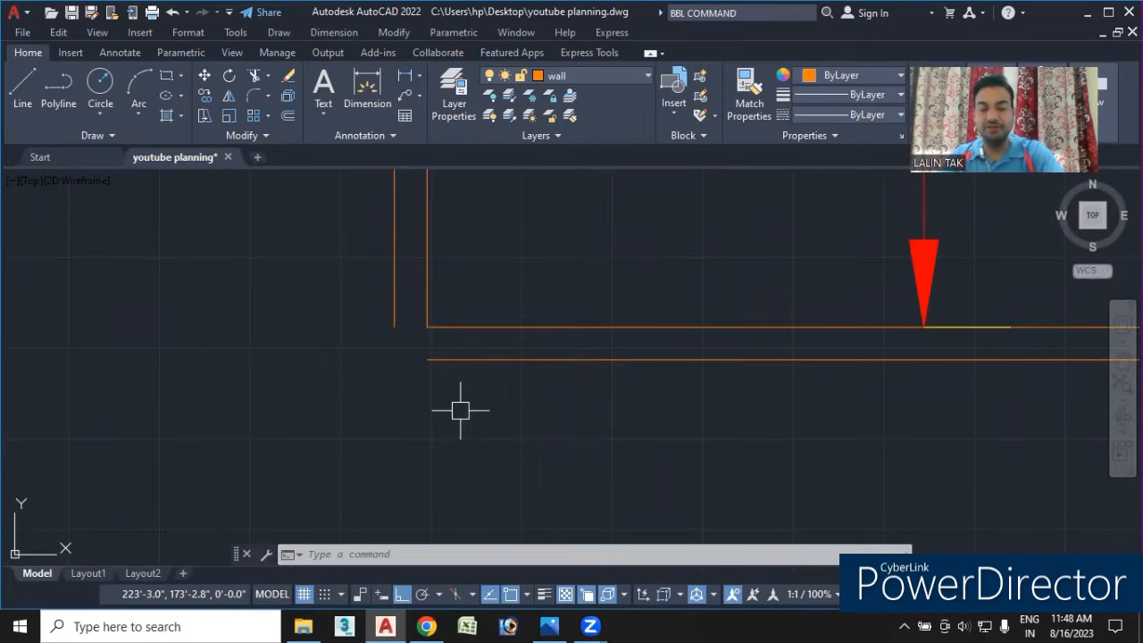
{"action": "type", "text": "f"}
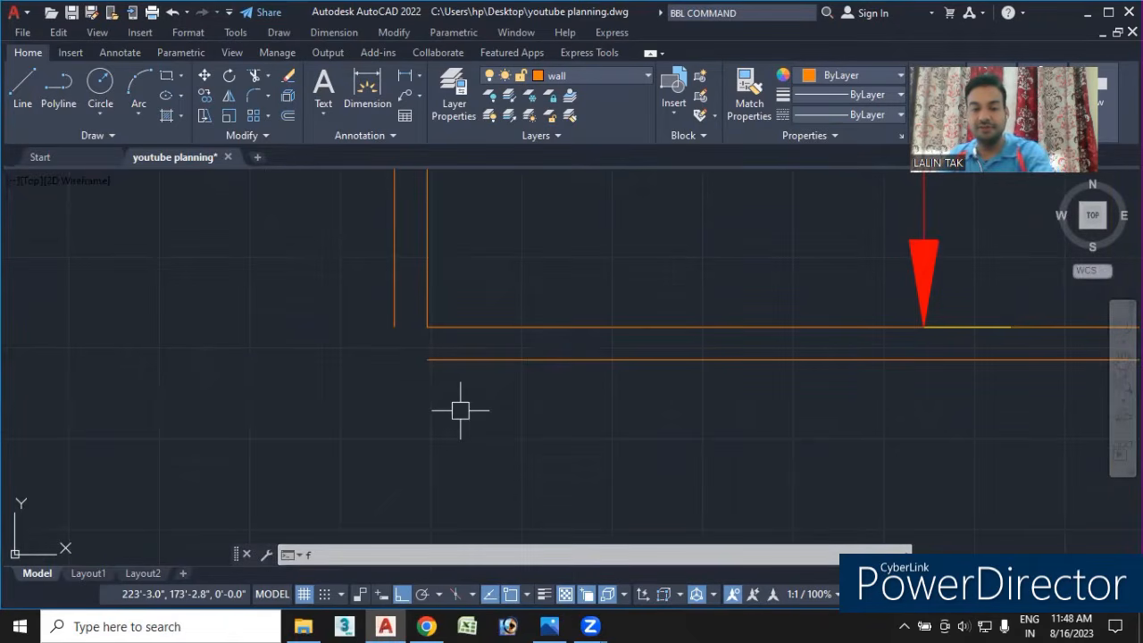
{"action": "key", "text": "Return"}
{"action": "left_click", "coordinate": [397, 305]}
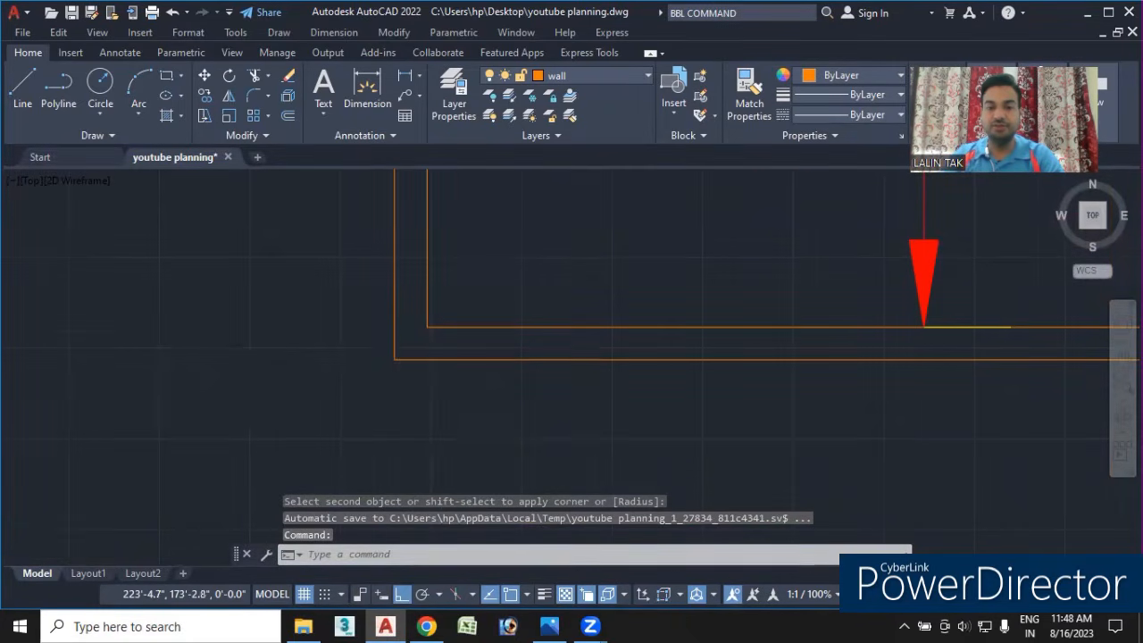
- Consult the reference plan image and offset the kitchen's outer left wall line 7'7" leftward to mark the store room's width
{"action": "scroll", "coordinate": [460, 398], "scroll_direction": "down", "scroll_amount": 3}
{"action": "scroll", "coordinate": [482, 427], "scroll_direction": "down", "scroll_amount": 2}
{"action": "middle_click_drag", "start_coordinate": [482, 438], "coordinate": [509, 421]}
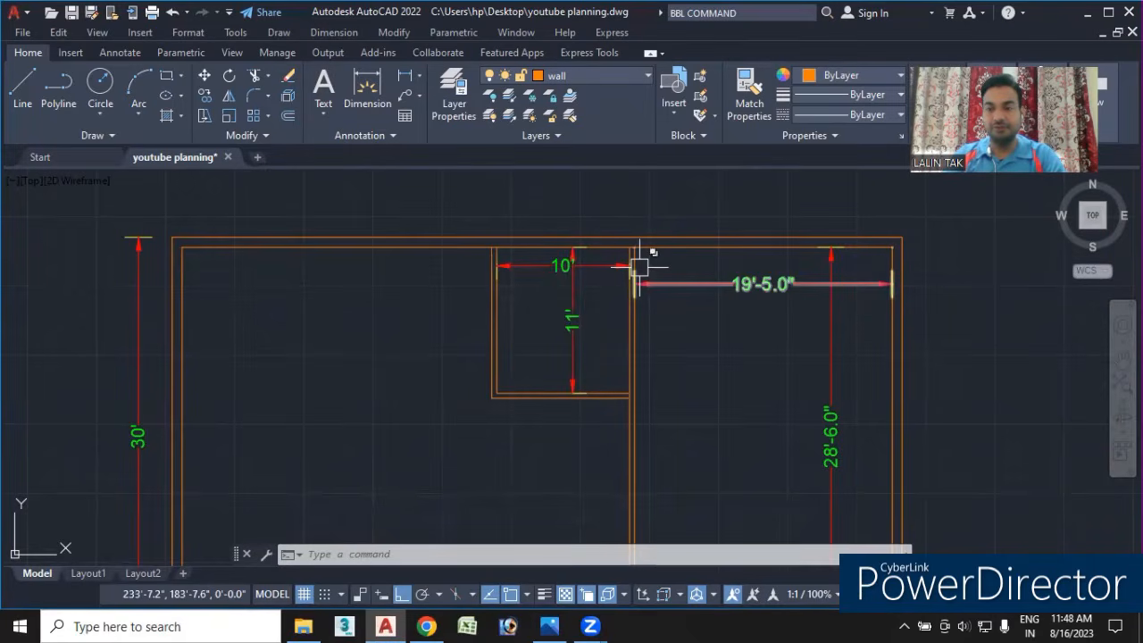
{"action": "mouse_move", "coordinate": [566, 429]}
{"action": "middle_mouse_down"}
{"action": "mouse_move", "coordinate": [600, 390]}
{"action": "mouse_move", "coordinate": [602, 405]}
{"action": "middle_mouse_up"}
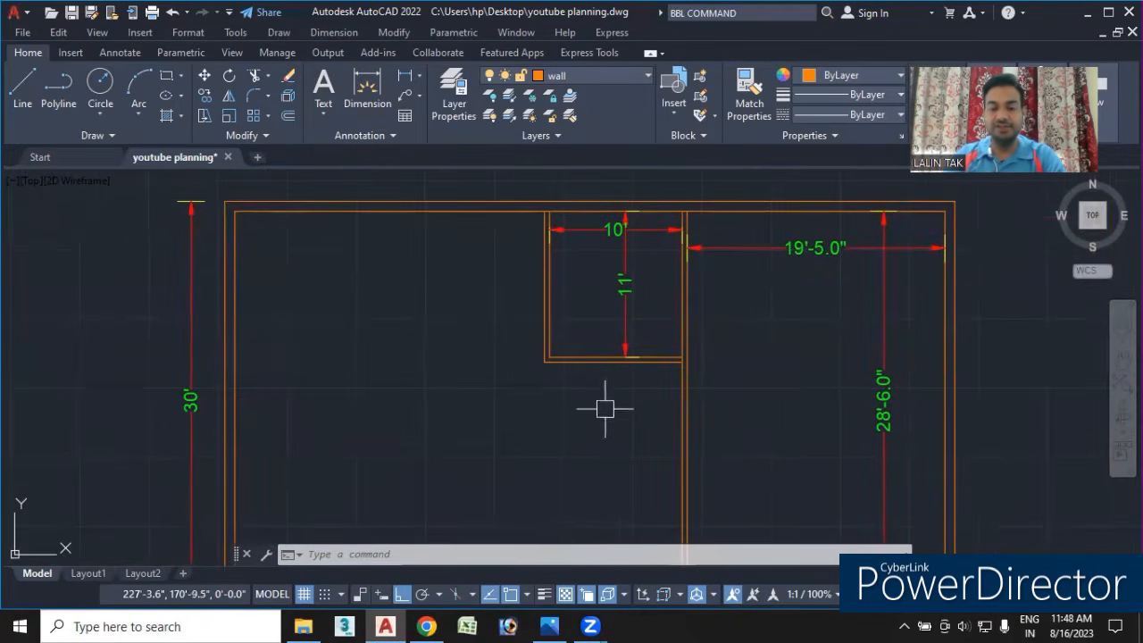
{"action": "left_click", "coordinate": [549, 626]}
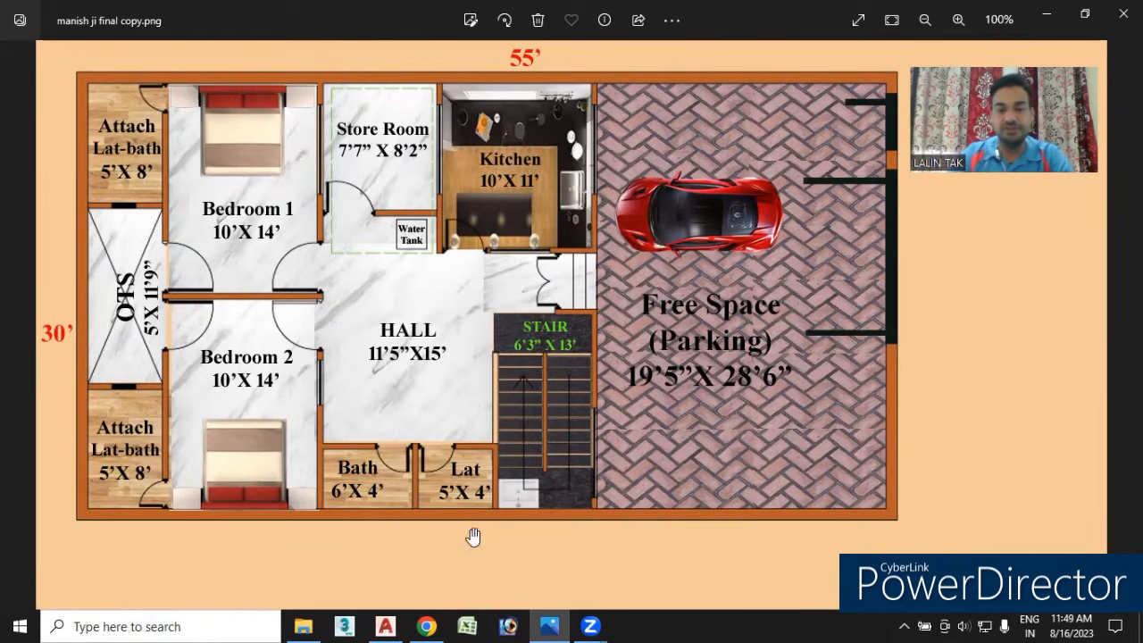
{"action": "left_click", "coordinate": [386, 626]}
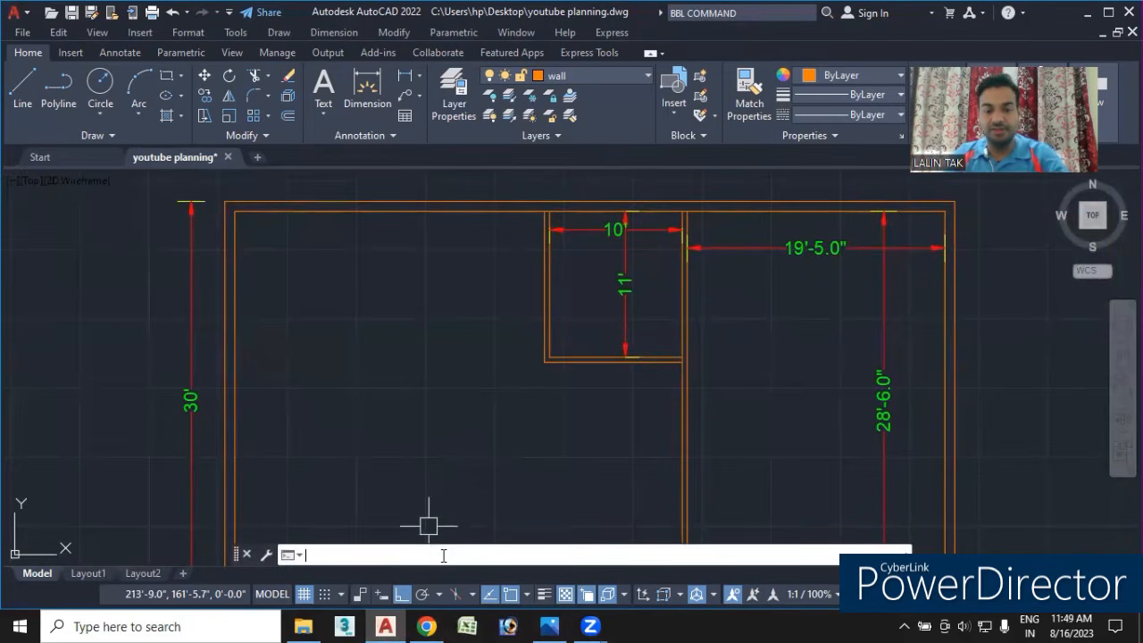
{"action": "type", "text": "o"}
{"action": "key", "text": "Return"}
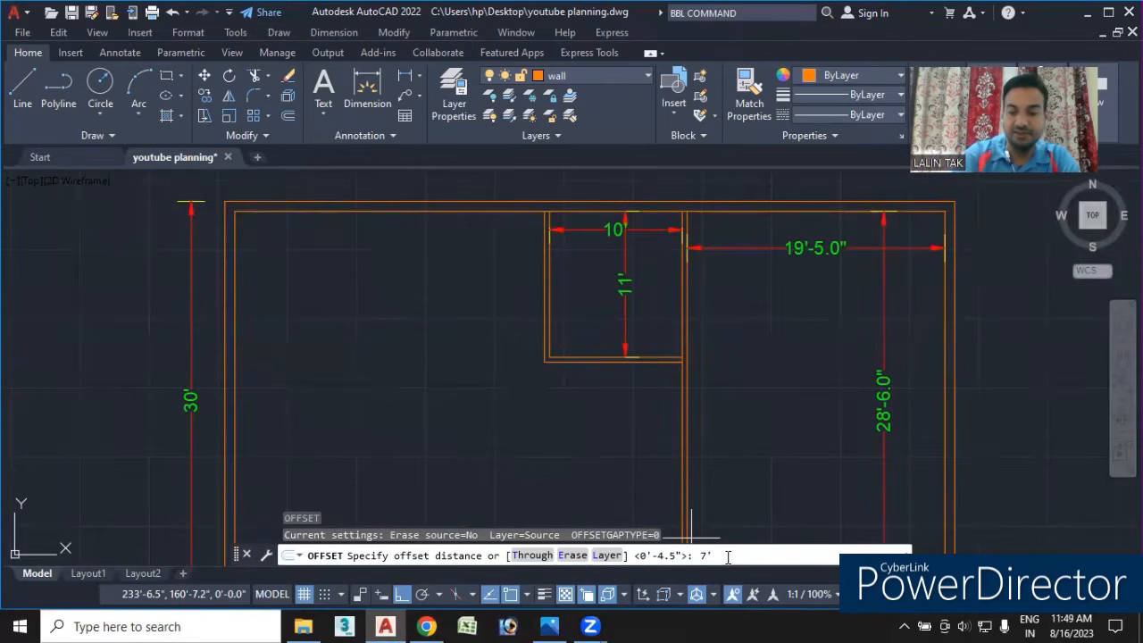
{"action": "key", "text": "Return"}
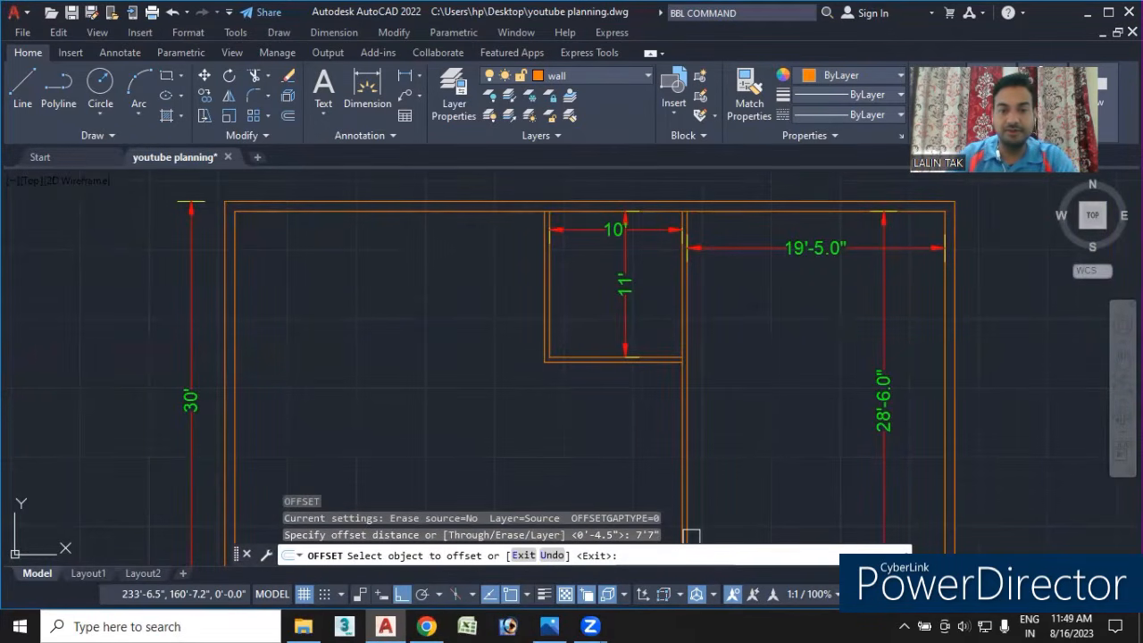
{"action": "scroll", "coordinate": [527, 268], "scroll_direction": "up", "scroll_amount": 3}
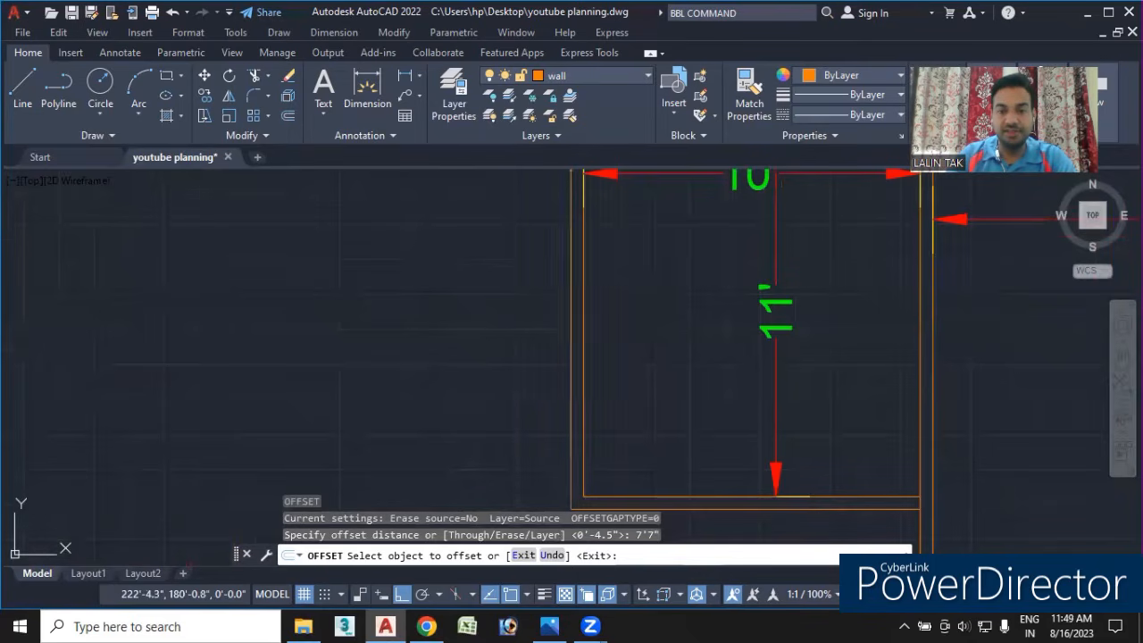
{"action": "left_click", "coordinate": [566, 299]}
{"action": "left_click", "coordinate": [233, 368]}
{"action": "scroll", "coordinate": [232, 368], "scroll_direction": "down", "scroll_amount": 5}
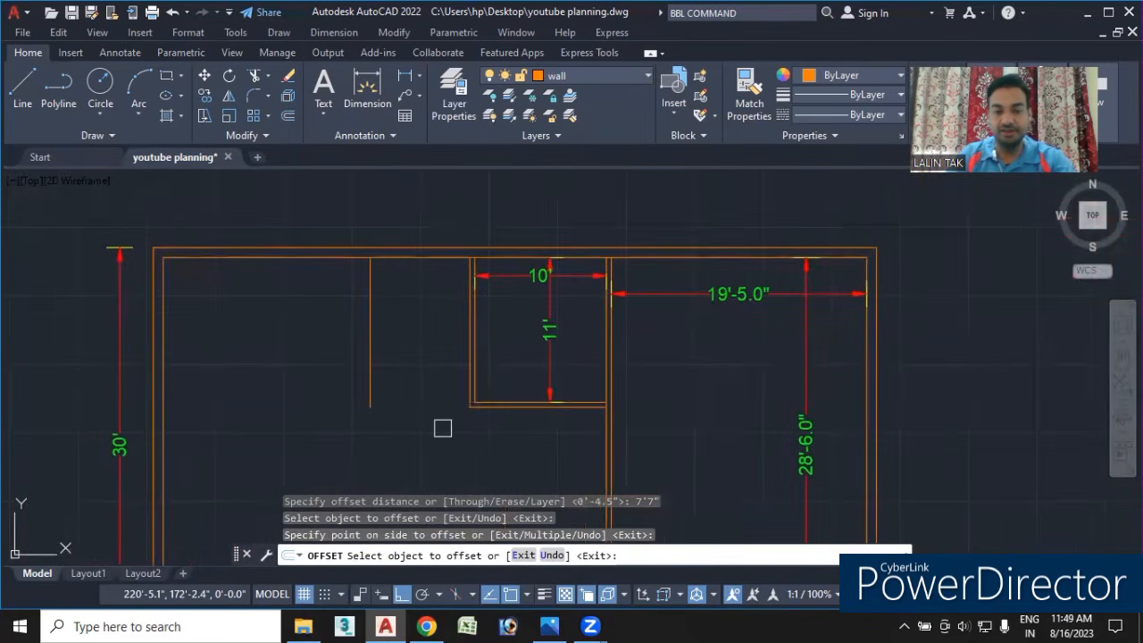
{"action": "key", "text": "Return"}
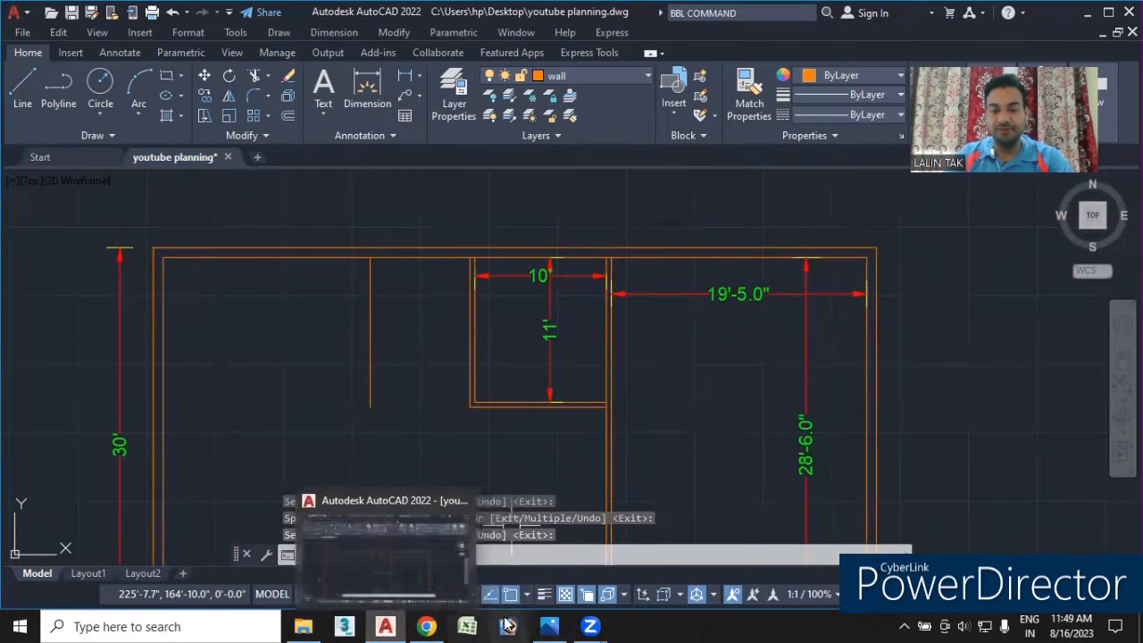
- Recheck the reference plan image and offset the inner line of the top exterior wall 8'2" downward for the store room's lower boundary
{"action": "left_click", "coordinate": [549, 626]}
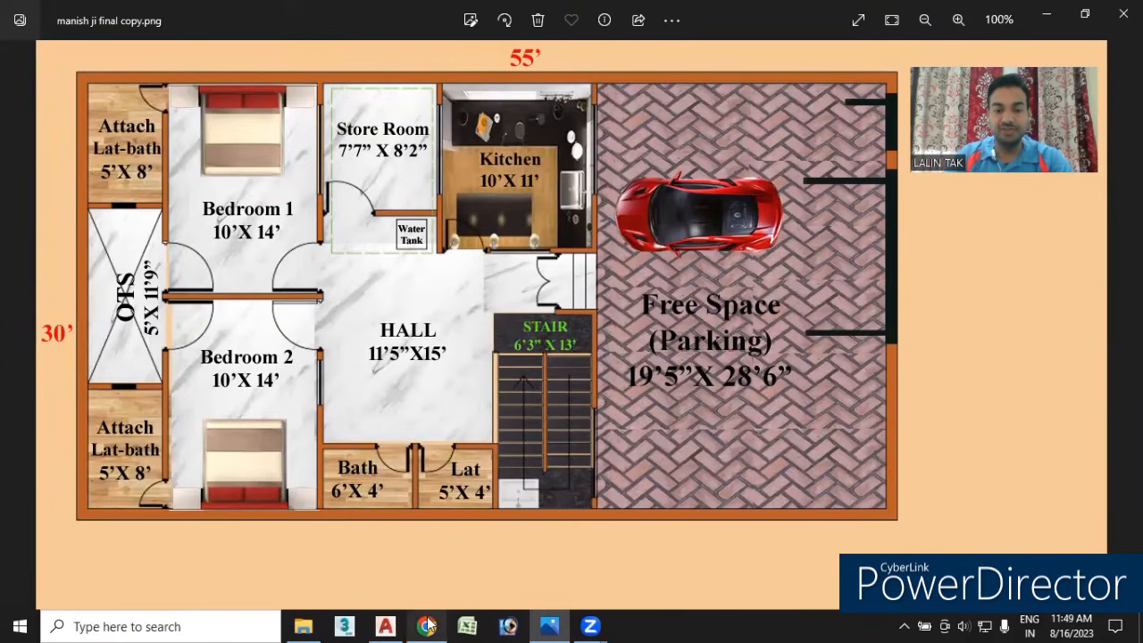
{"action": "left_click", "coordinate": [389, 626]}
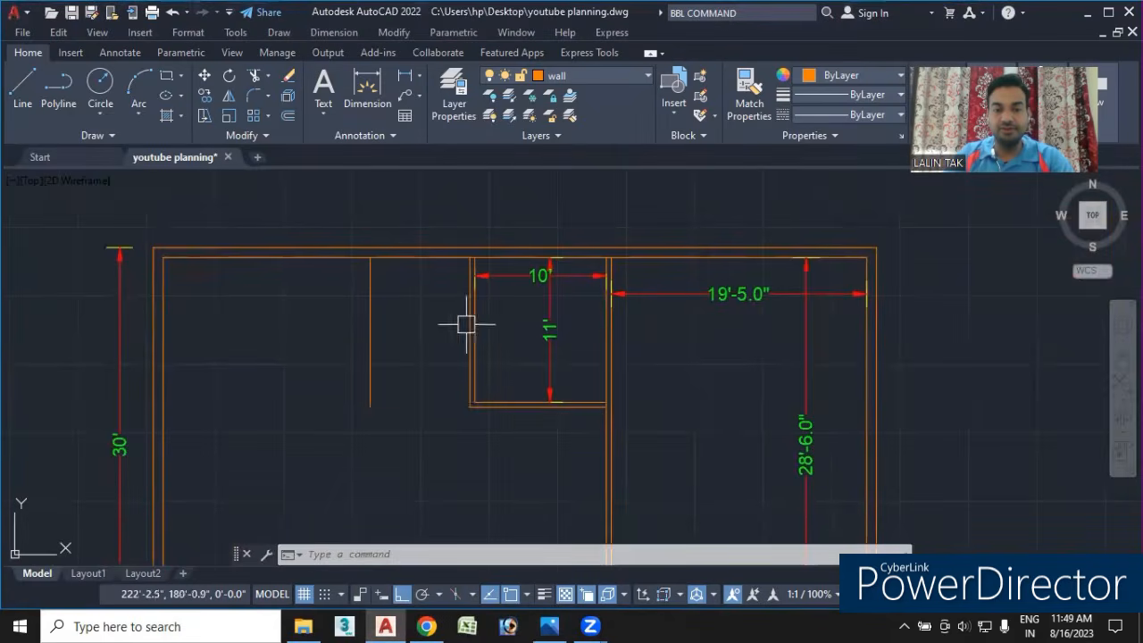
{"action": "left_click", "coordinate": [414, 553]}
{"action": "type", "text": "o"}
{"action": "key", "text": "Return"}
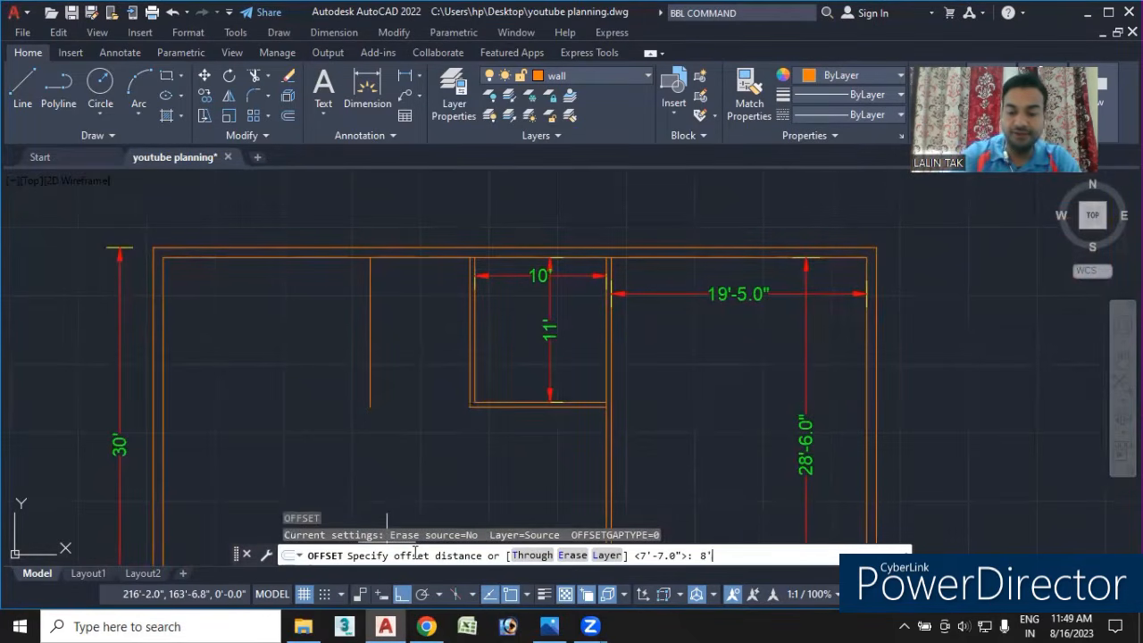
{"action": "key", "text": "Return"}
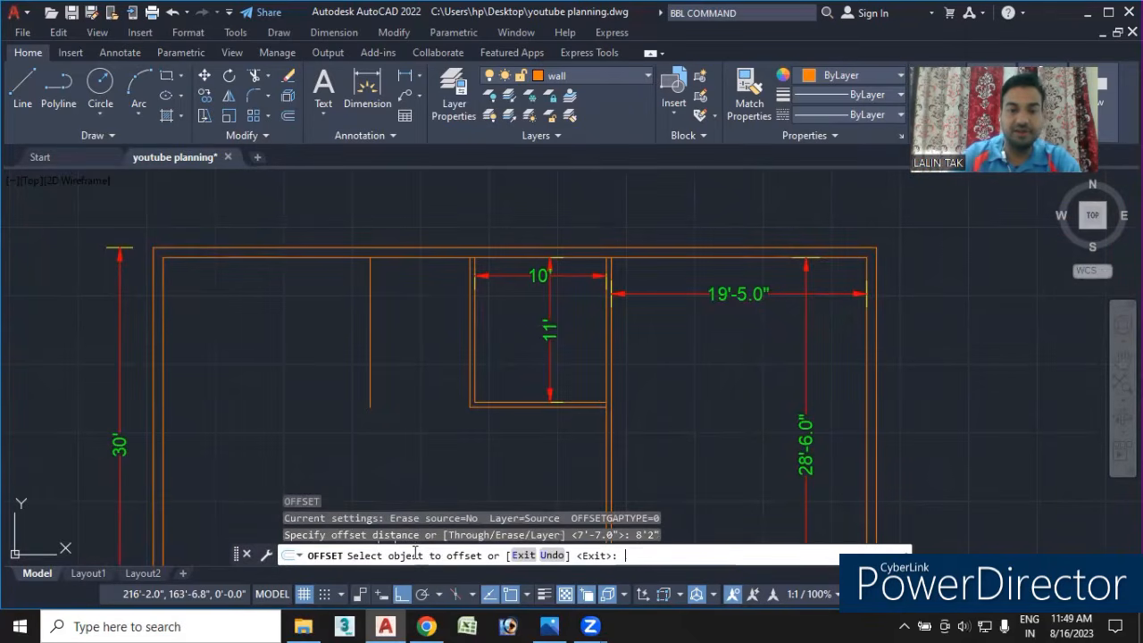
{"action": "left_click", "coordinate": [411, 258]}
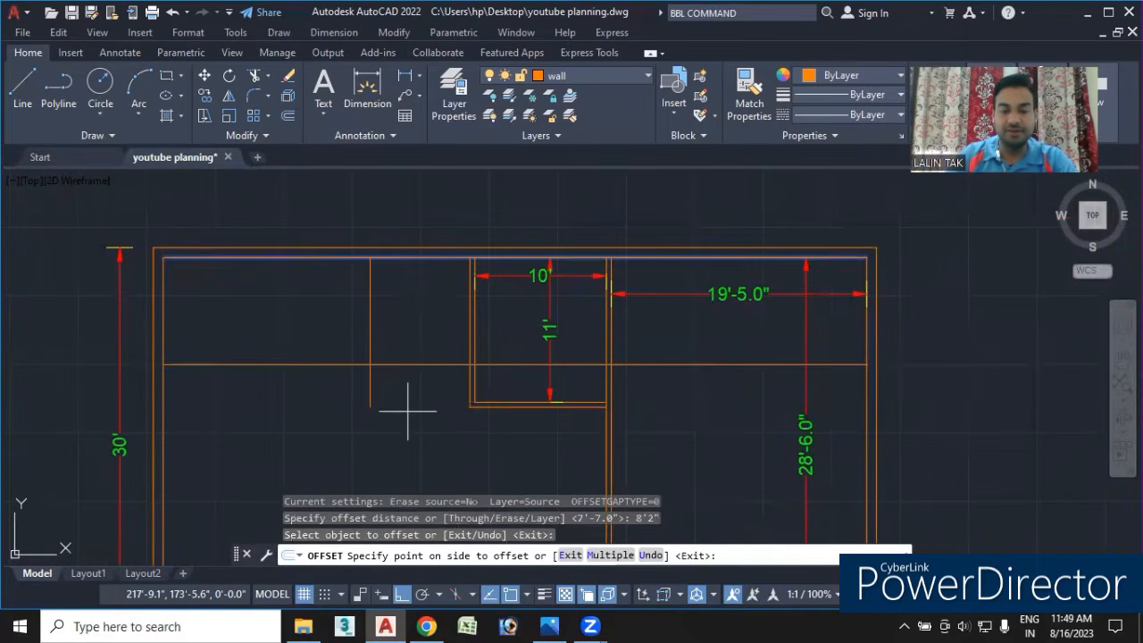
{"action": "left_click", "coordinate": [406, 418]}
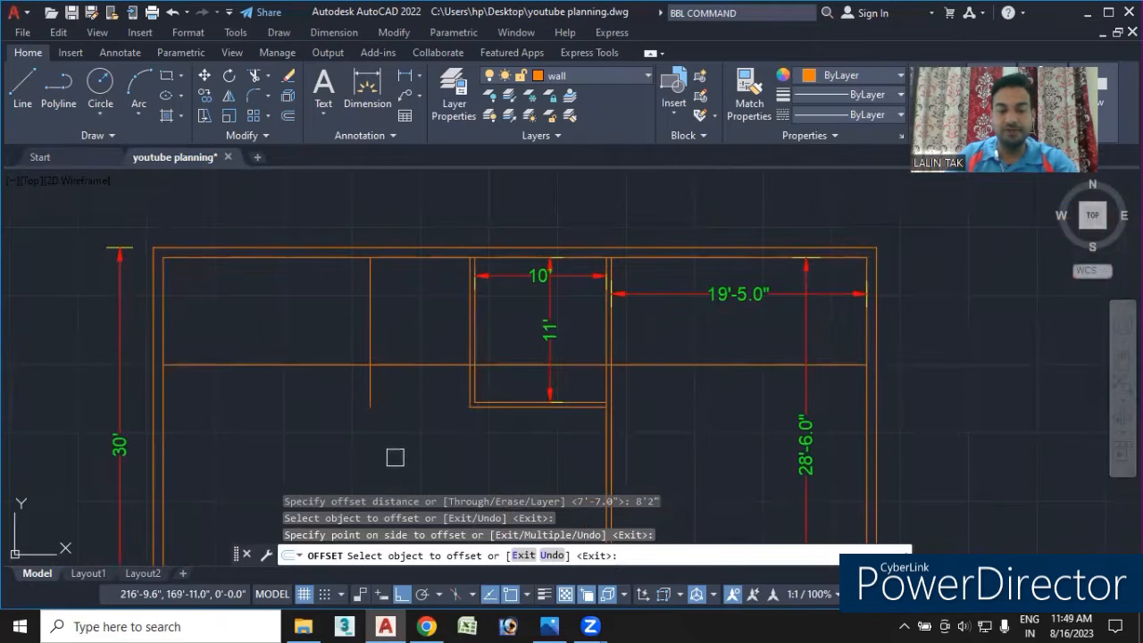
{"action": "key", "text": "Escape"}
{"action": "key", "text": "Escape"}
- Trim the two store room boundary lines outside the room, including the pieces across the kitchen, the parking area and inside the partition walls
{"action": "type", "text": "tr"}
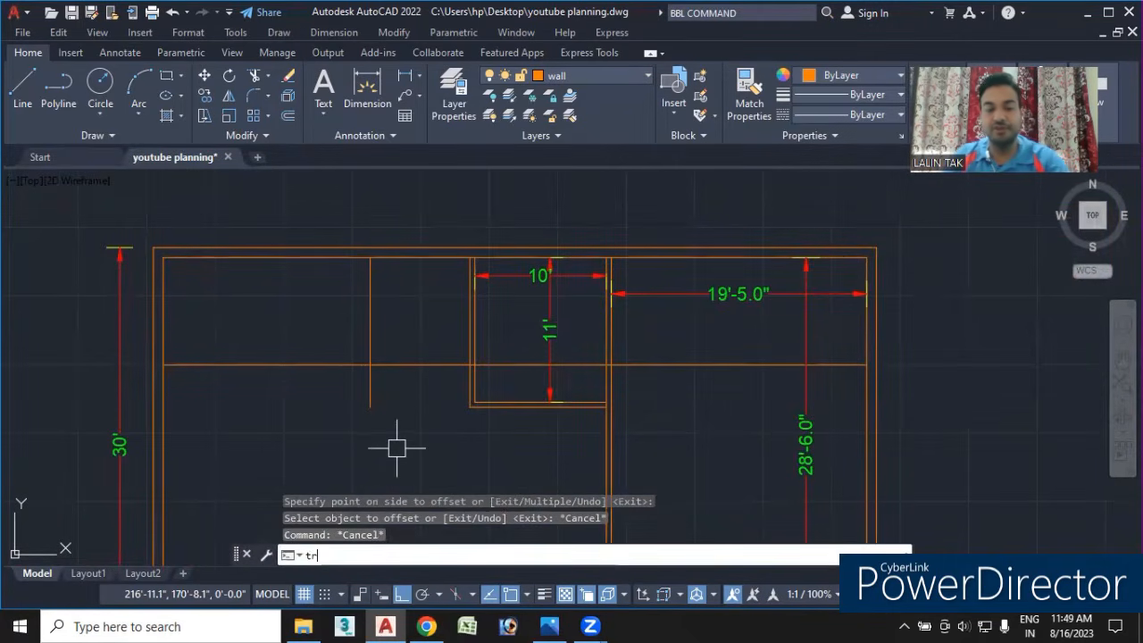
{"action": "key", "text": "Return"}
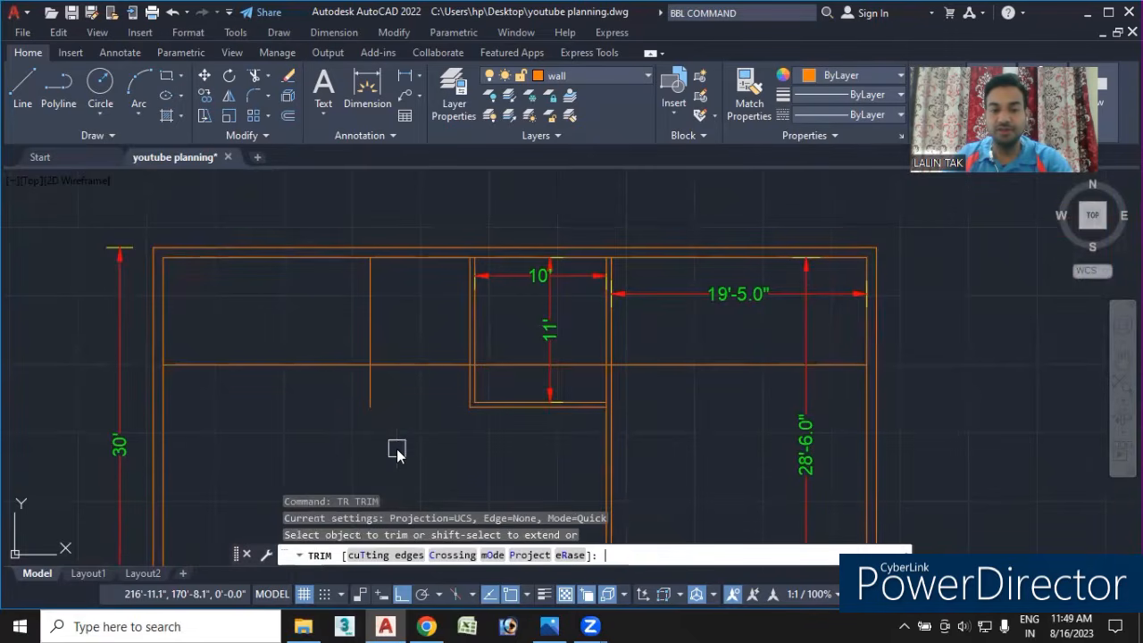
{"action": "middle_click_drag", "start_coordinate": [344, 414], "coordinate": [345, 345]}
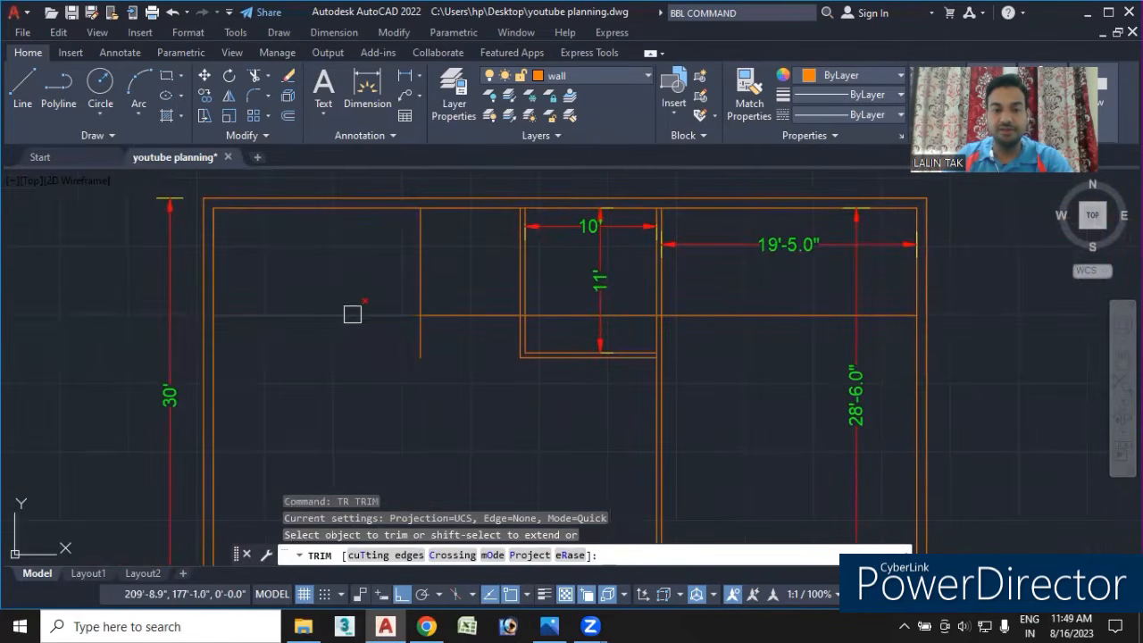
{"action": "left_click", "coordinate": [352, 313]}
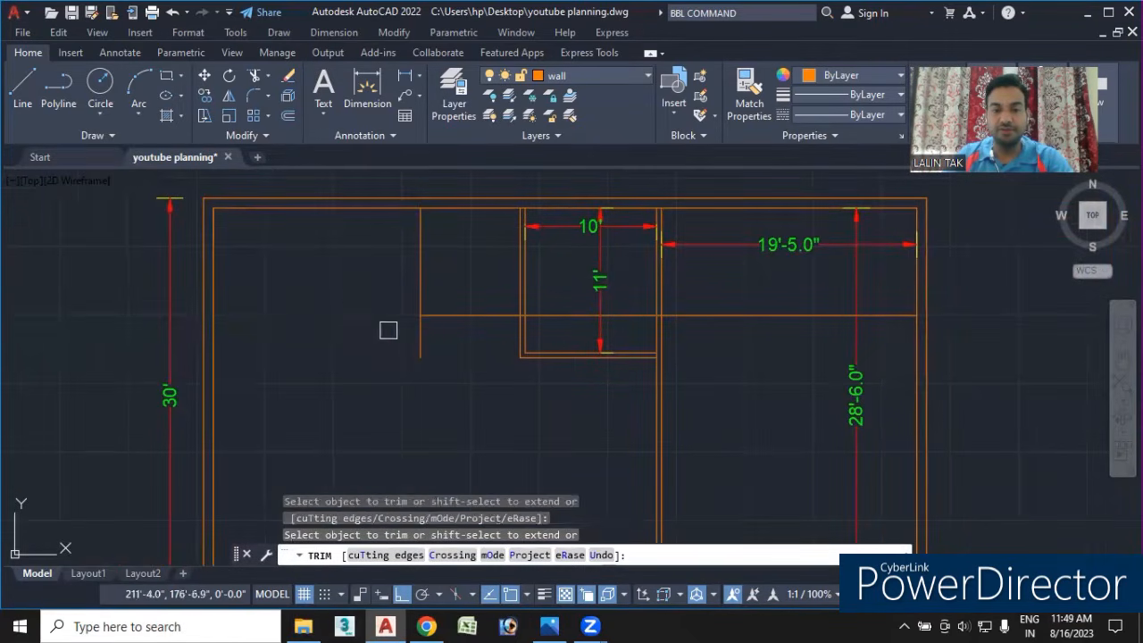
{"action": "left_click", "coordinate": [556, 315]}
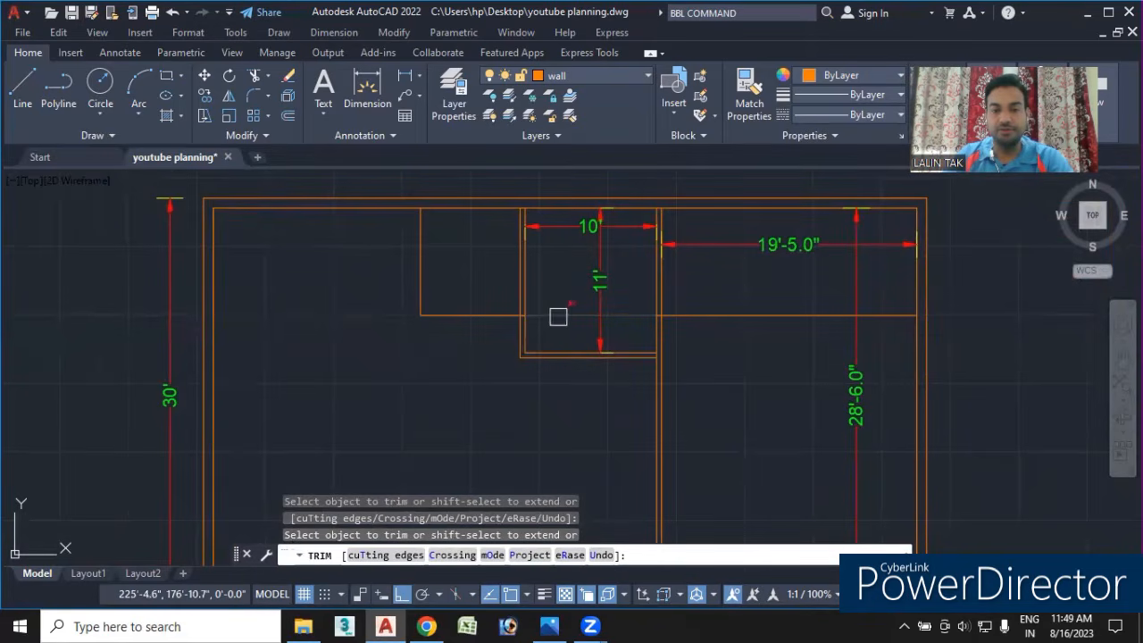
{"action": "left_click", "coordinate": [718, 319]}
{"action": "scroll", "coordinate": [673, 329], "scroll_direction": "up", "scroll_amount": 8}
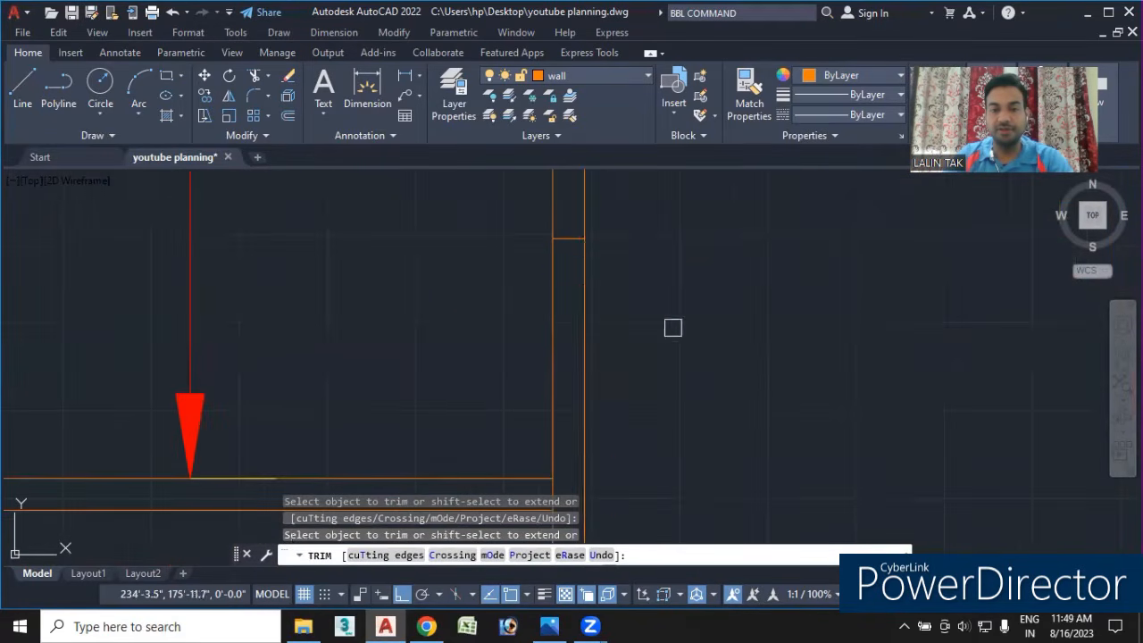
{"action": "scroll", "coordinate": [501, 280], "scroll_direction": "down", "scroll_amount": 3}
{"action": "scroll", "coordinate": [449, 316], "scroll_direction": "down", "scroll_amount": 3}
{"action": "scroll", "coordinate": [266, 313], "scroll_direction": "up", "scroll_amount": 3}
{"action": "scroll", "coordinate": [276, 298], "scroll_direction": "up", "scroll_amount": 5}
{"action": "left_click", "coordinate": [322, 281]}
{"action": "scroll", "coordinate": [466, 300], "scroll_direction": "down", "scroll_amount": 8}
{"action": "middle_click_drag", "start_coordinate": [380, 339], "coordinate": [507, 406]}
{"action": "key", "text": "Escape"}
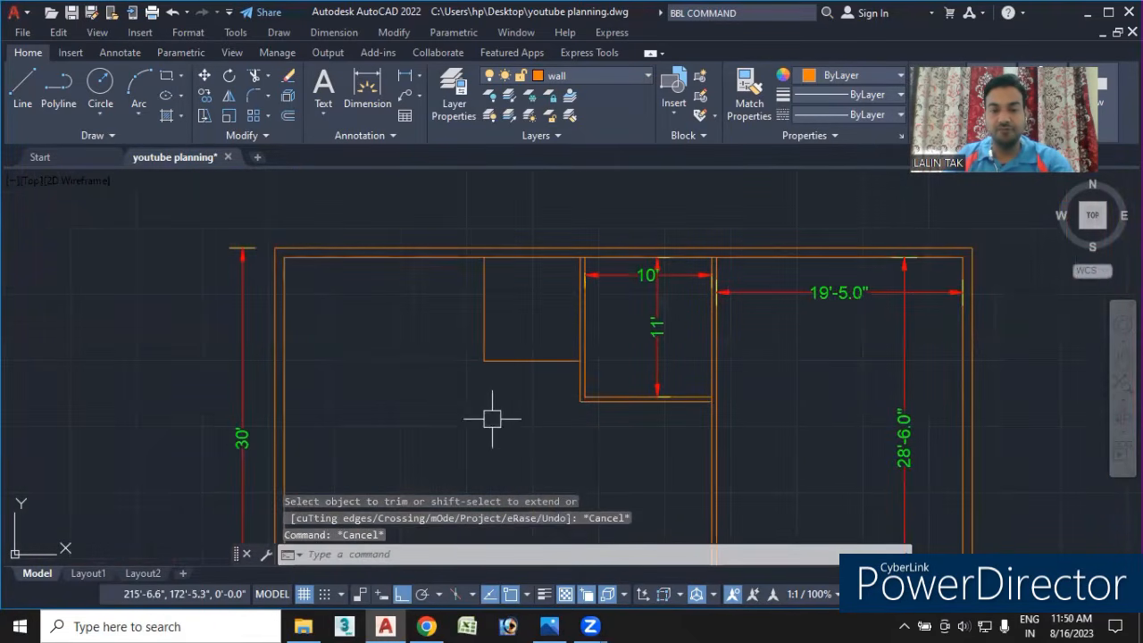
- Offset the store room's left and lower boundary lines 4.5" outward to give its walls their thickness
{"action": "left_click", "coordinate": [410, 555]}
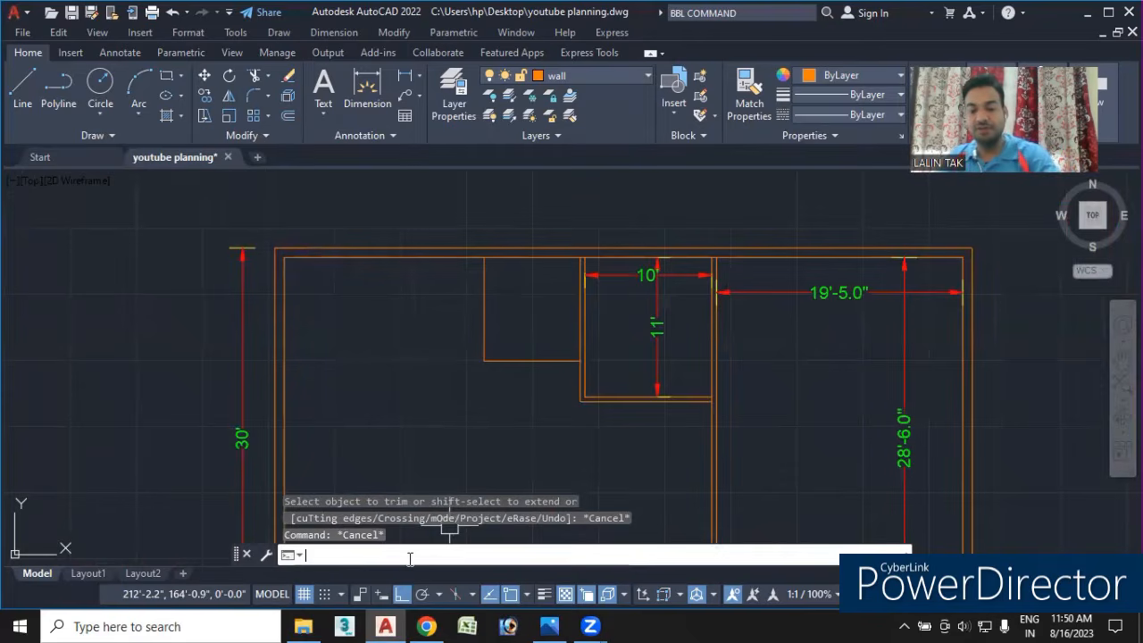
{"action": "scroll", "coordinate": [456, 372], "scroll_direction": "up", "scroll_amount": 2}
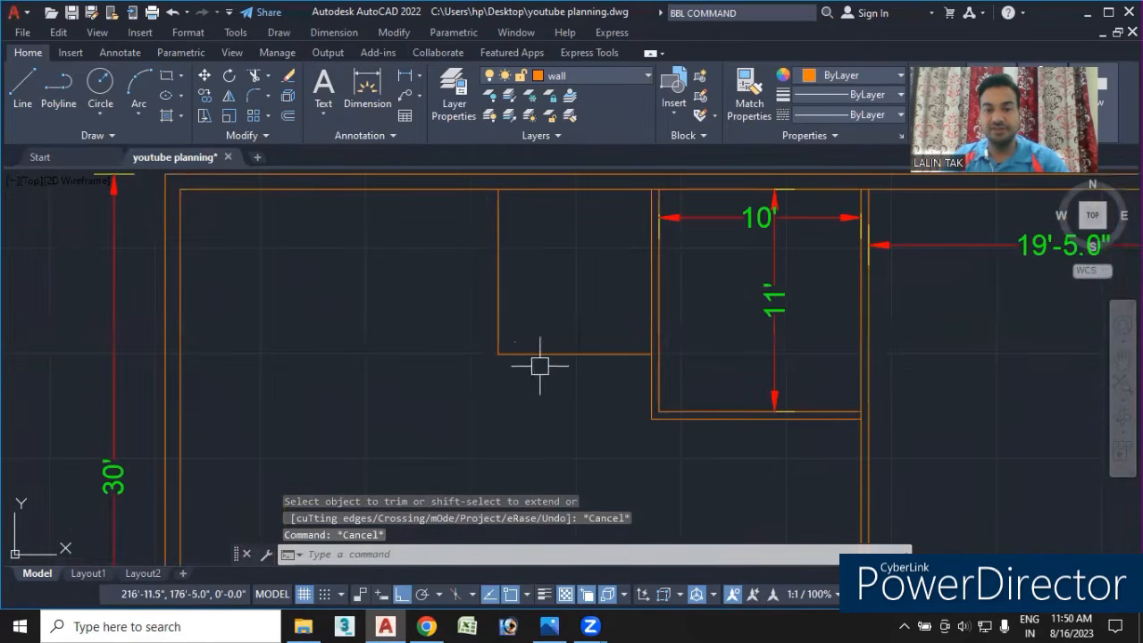
{"action": "type", "text": "o"}
{"action": "key", "text": "Return"}
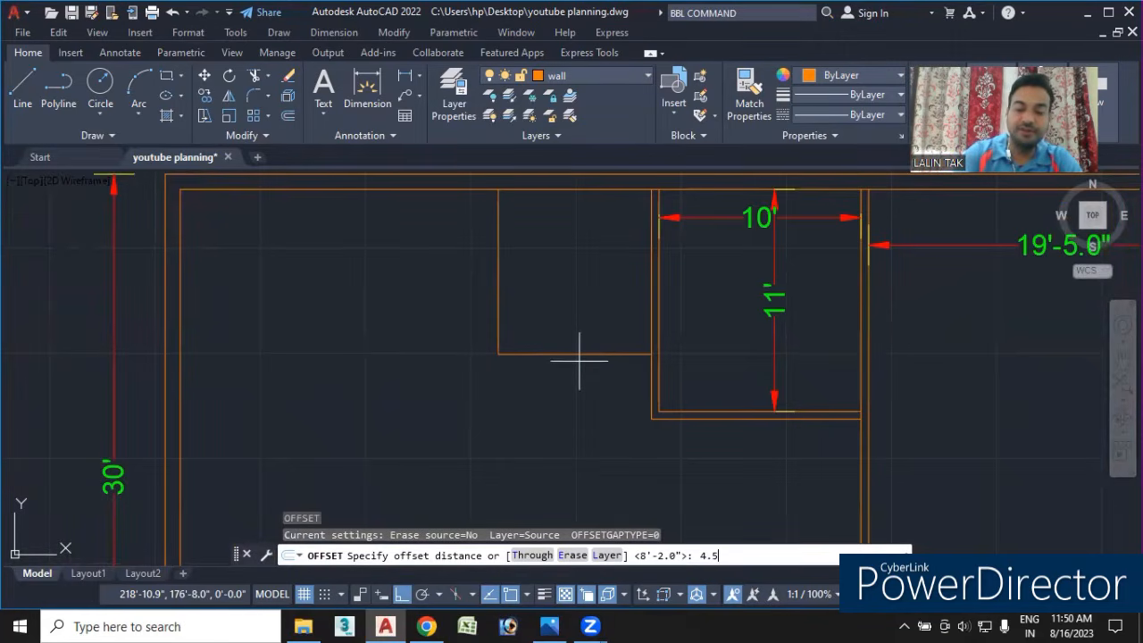
{"action": "type", "text": "4.5\""}
{"action": "key", "text": "Return"}
{"action": "left_click", "coordinate": [497, 308]}
{"action": "left_click", "coordinate": [493, 313]}
{"action": "left_click", "coordinate": [536, 354]}
{"action": "left_click", "coordinate": [550, 427]}
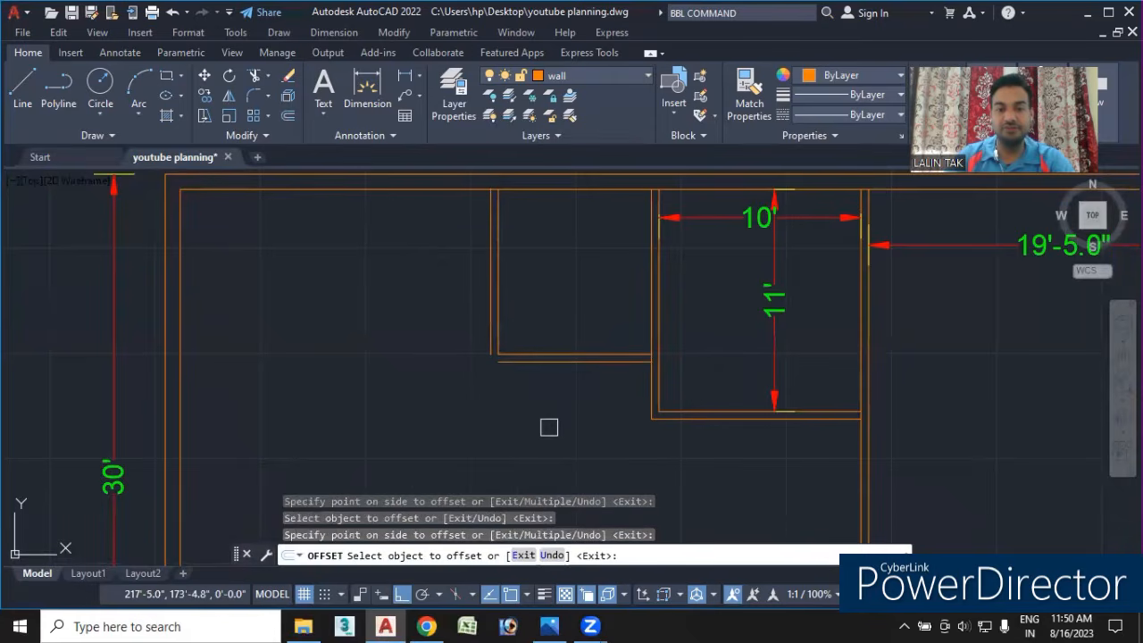
{"action": "key", "text": "Escape"}
- Fillet the store room's two outer wall lines so they meet at the lower-left corner
{"action": "type", "text": "f"}
{"action": "key", "text": "Return"}
{"action": "scroll", "coordinate": [502, 357], "scroll_direction": "up", "scroll_amount": 3}
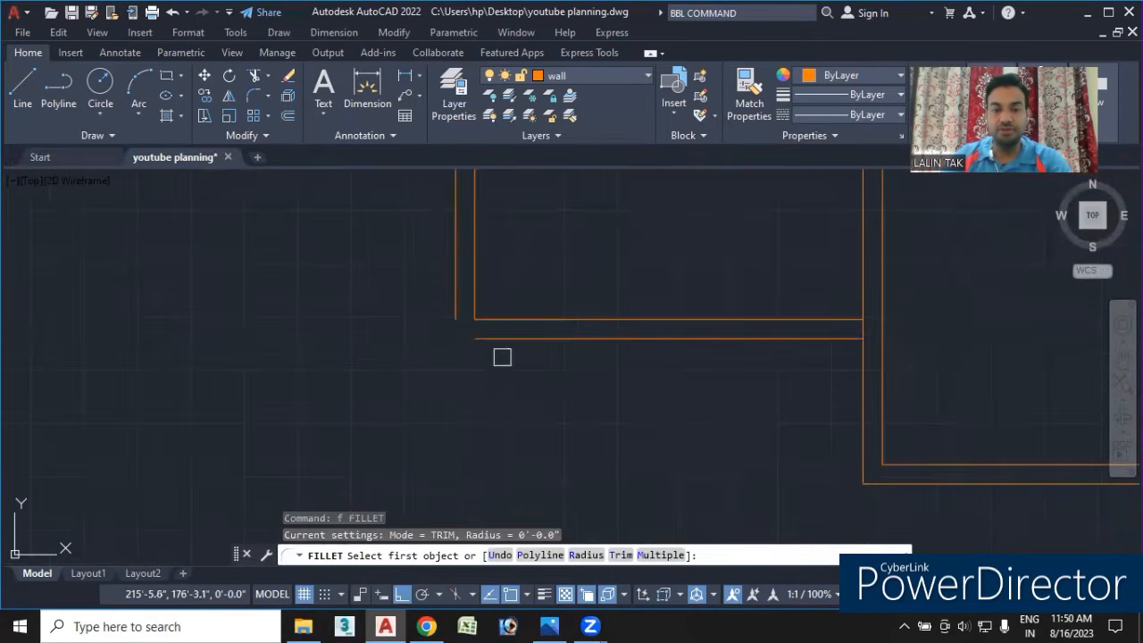
{"action": "left_click", "coordinate": [500, 338]}
{"action": "left_click", "coordinate": [457, 307]}
{"action": "scroll", "coordinate": [554, 417], "scroll_direction": "down", "scroll_amount": 3}
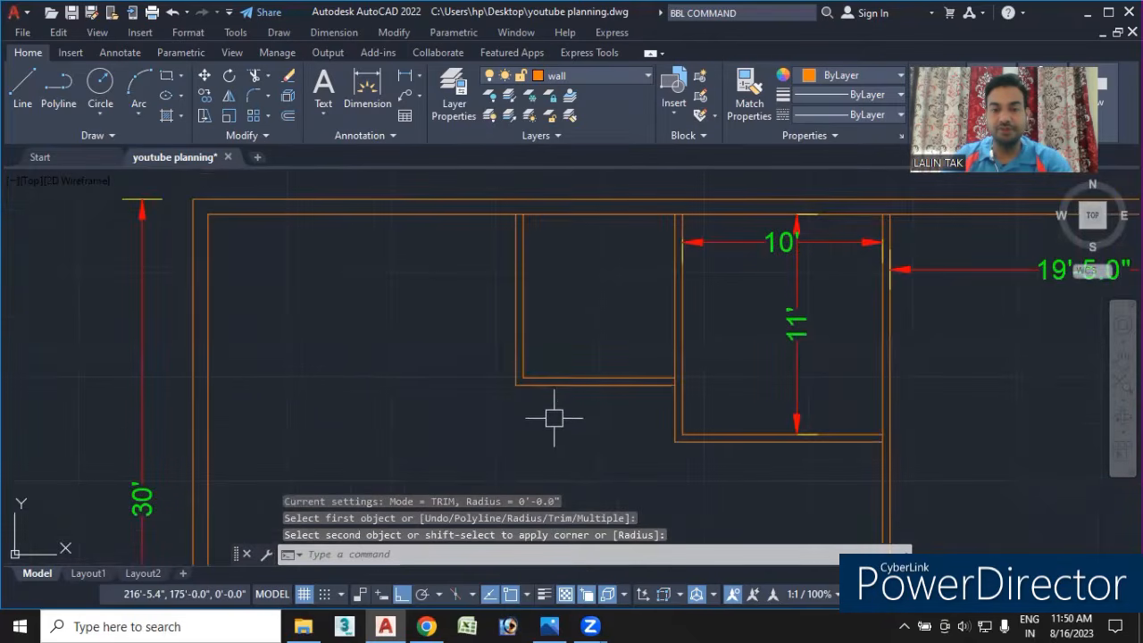
- Add an aligned dimension for the store room's interior height, from the top exterior wall to its lower wall
{"action": "middle_click_drag", "start_coordinate": [592, 428], "coordinate": [525, 444]}
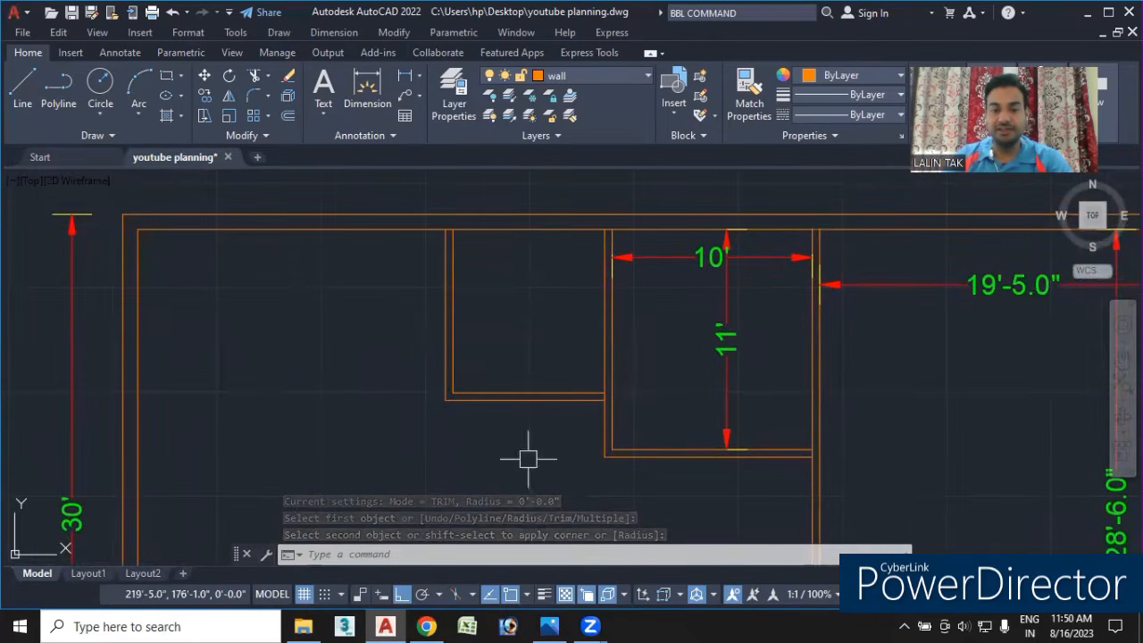
{"action": "left_click", "coordinate": [456, 554]}
{"action": "type", "text": "d"}
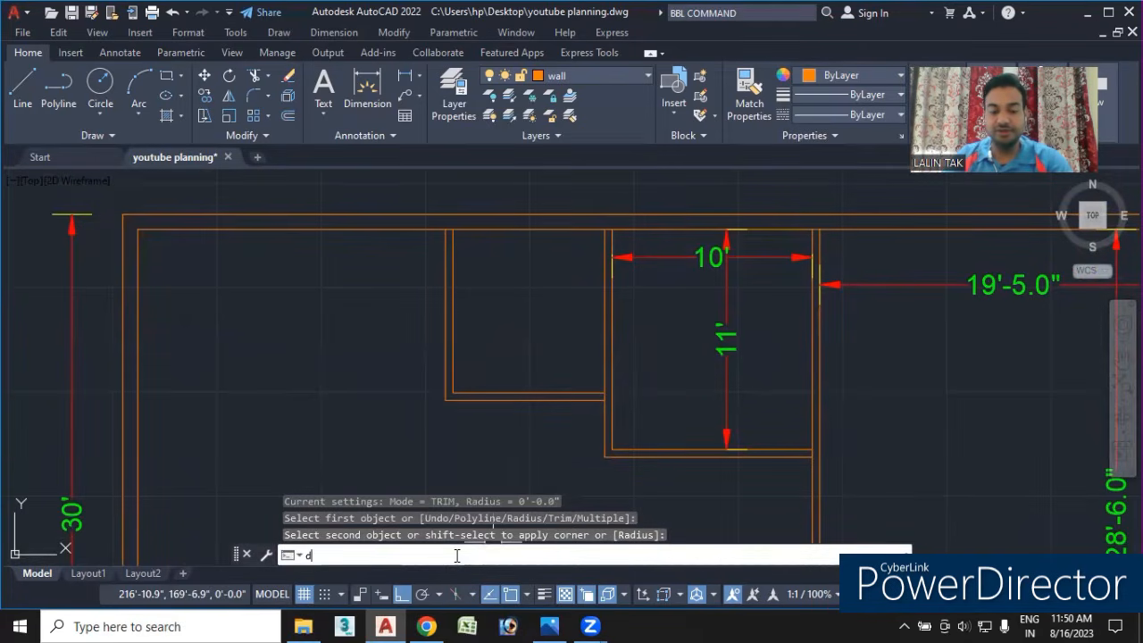
{"action": "type", "text": "al"}
{"action": "key", "text": "Return"}
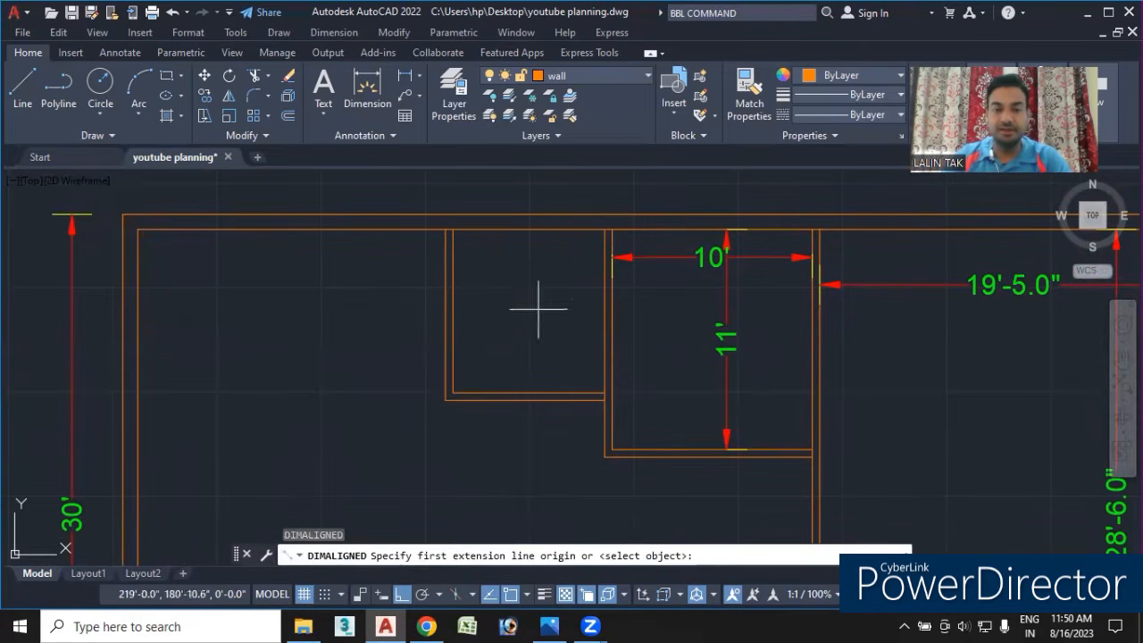
{"action": "left_click", "coordinate": [562, 228]}
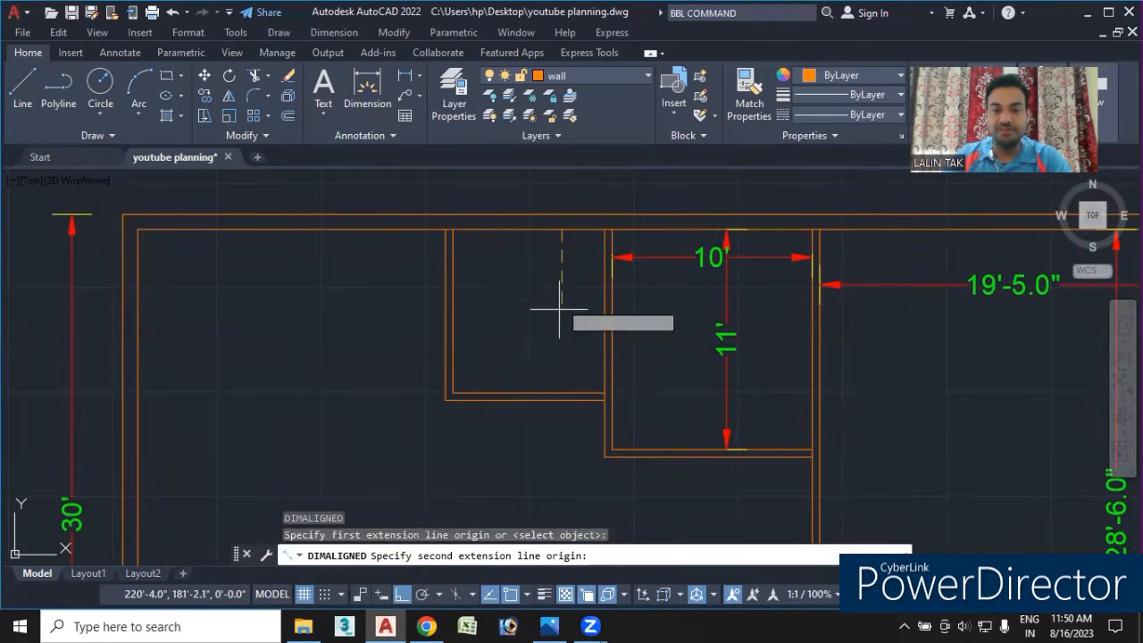
{"action": "left_click", "coordinate": [562, 393]}
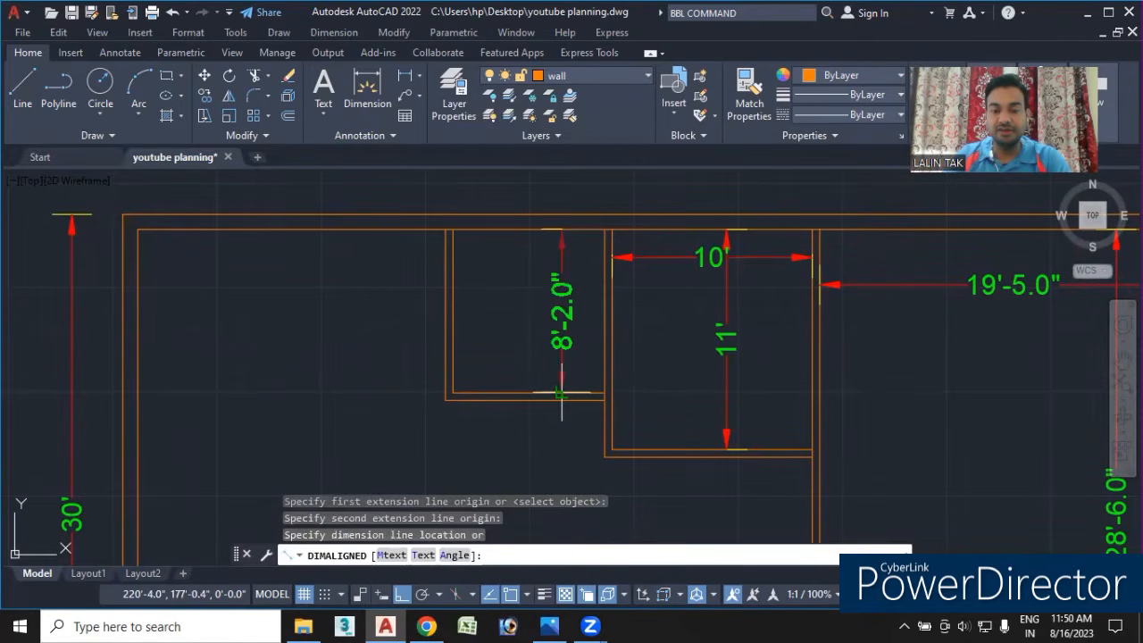
{"action": "left_click", "coordinate": [576, 391]}
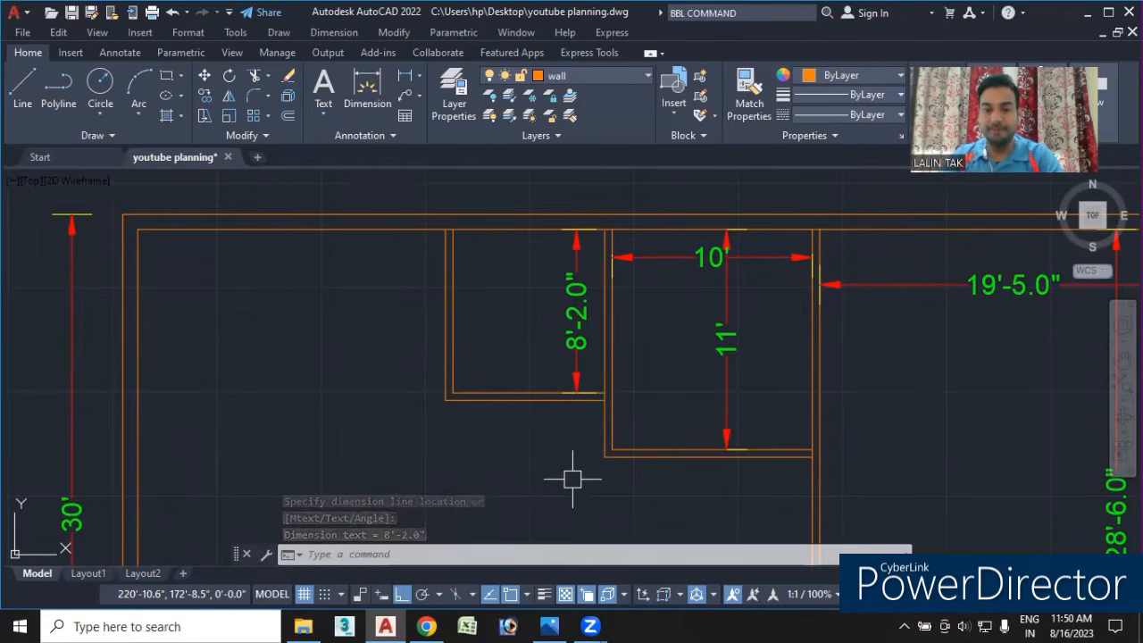
- Add an aligned dimension for the store room's interior width between its two side walls
{"action": "key", "text": "Return"}
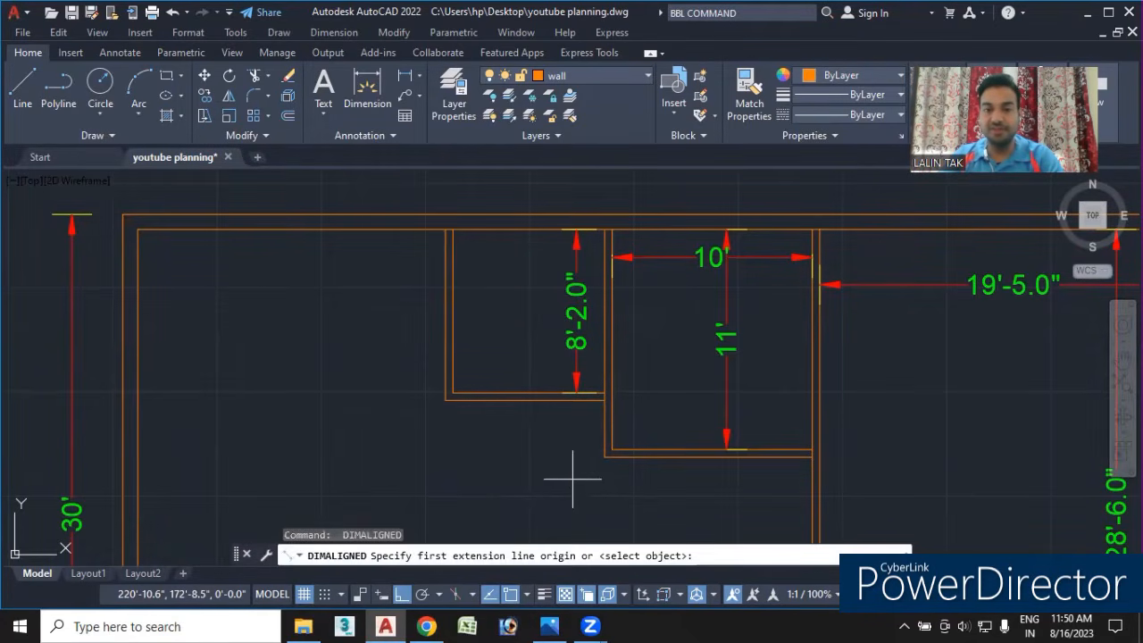
{"action": "left_click", "coordinate": [454, 248]}
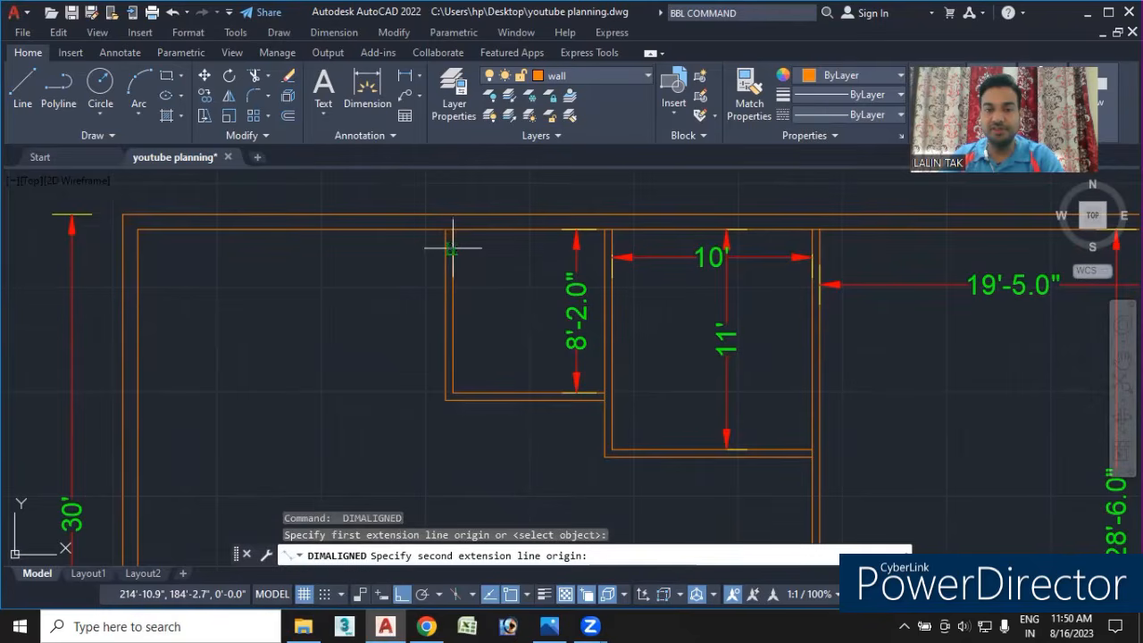
{"action": "left_click", "coordinate": [604, 247]}
{"action": "left_click", "coordinate": [593, 263]}
{"action": "middle_click_drag", "start_coordinate": [534, 473], "coordinate": [610, 415]}
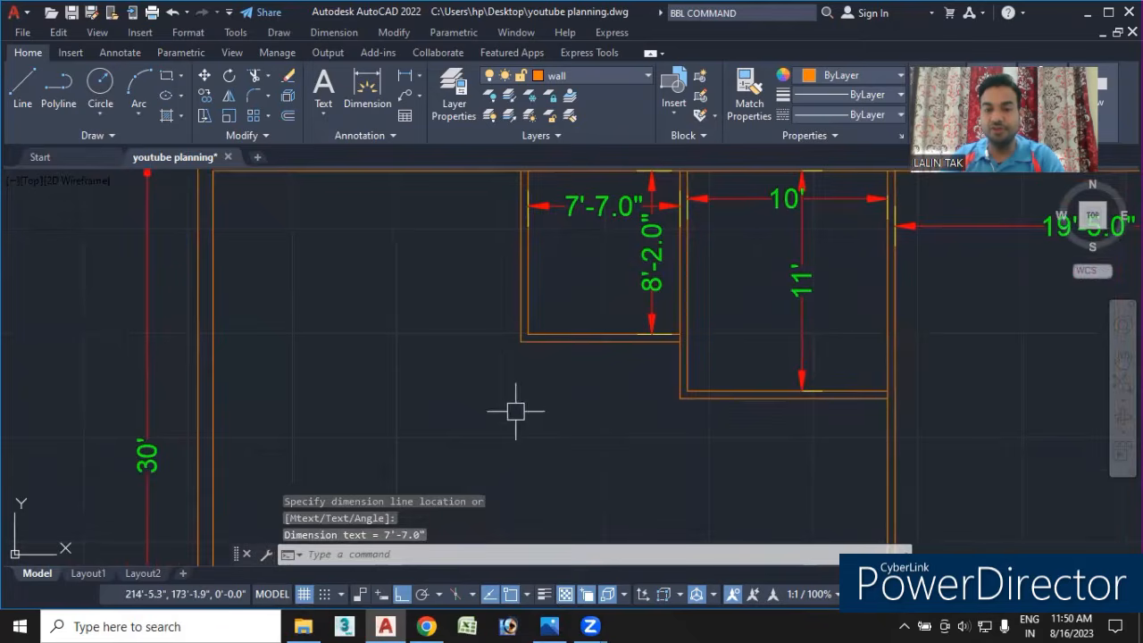
- Place an aligned dimension across the full interior height of the open area left of the store room, and delete it
{"action": "key", "text": "Return"}
{"action": "scroll", "coordinate": [492, 403], "scroll_direction": "down", "scroll_amount": 4}
{"action": "left_click", "coordinate": [436, 316]}
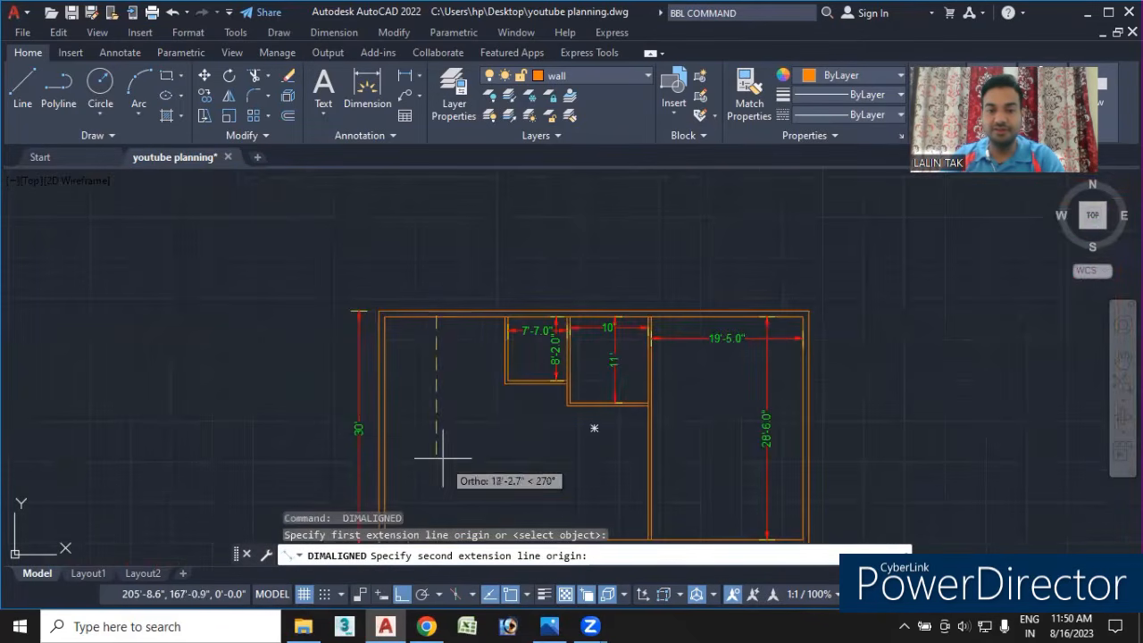
{"action": "middle_click_drag", "start_coordinate": [443, 458], "coordinate": [455, 366]}
{"action": "left_click", "coordinate": [452, 420]}
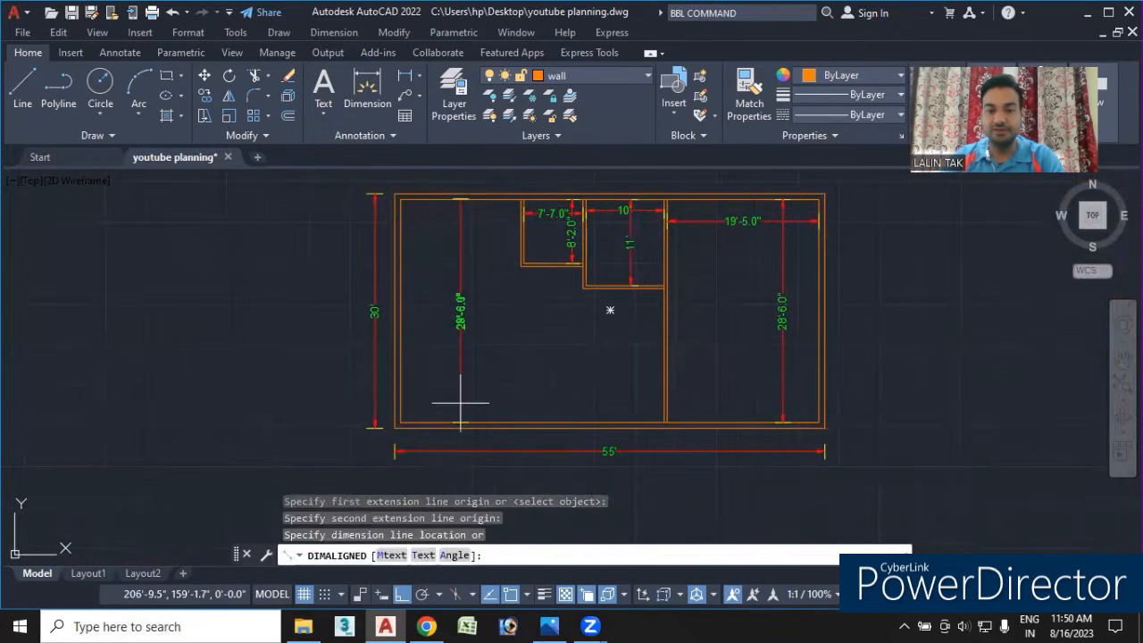
{"action": "left_click", "coordinate": [460, 403]}
{"action": "left_click", "coordinate": [461, 355]}
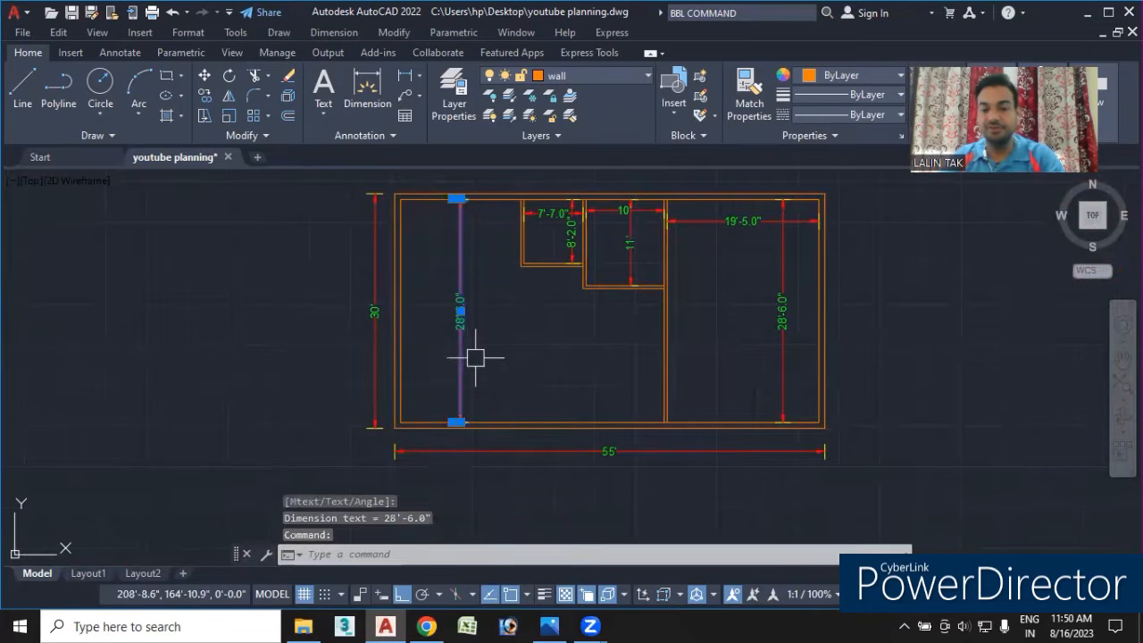
{"action": "key", "text": "Delete"}
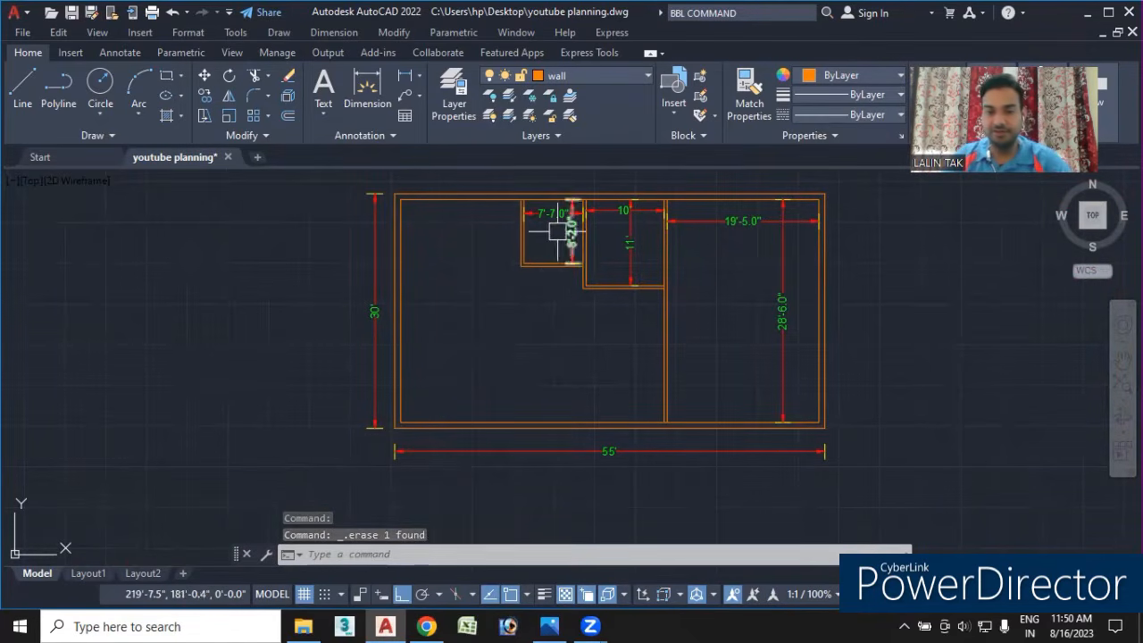
- Consult the reference plan image and extend the inner line of the store room's left wall down to the bottom exterior wall
{"action": "scroll", "coordinate": [553, 229], "scroll_direction": "up", "scroll_amount": 4}
{"action": "mouse_move", "coordinate": [554, 229]}
{"action": "middle_mouse_down"}
{"action": "mouse_move", "coordinate": [547, 331]}
{"action": "mouse_move", "coordinate": [521, 340]}
{"action": "mouse_move", "coordinate": [598, 300]}
{"action": "middle_mouse_up"}
{"action": "scroll", "coordinate": [587, 327], "scroll_direction": "down", "scroll_amount": 2}
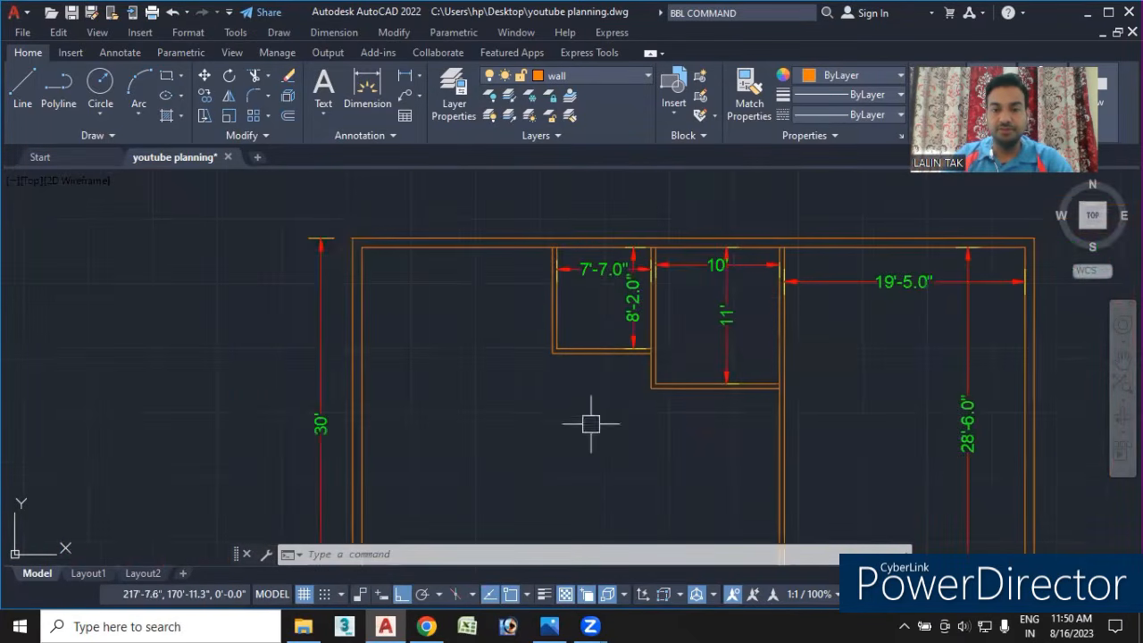
{"action": "scroll", "coordinate": [569, 499], "scroll_direction": "up", "scroll_amount": 1}
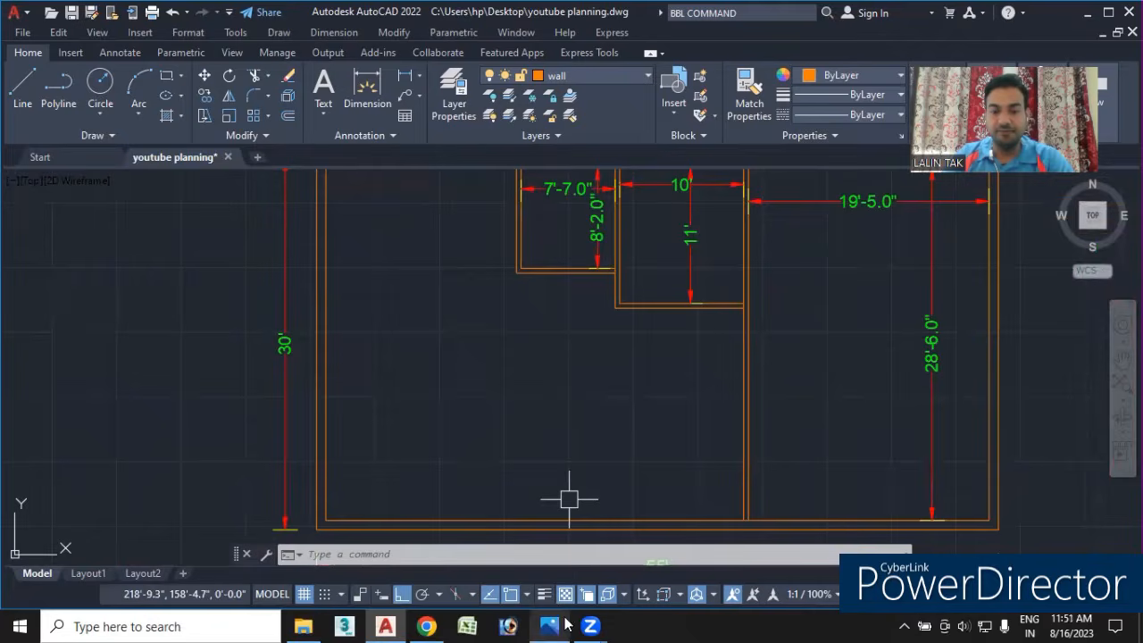
{"action": "left_click", "coordinate": [552, 625]}
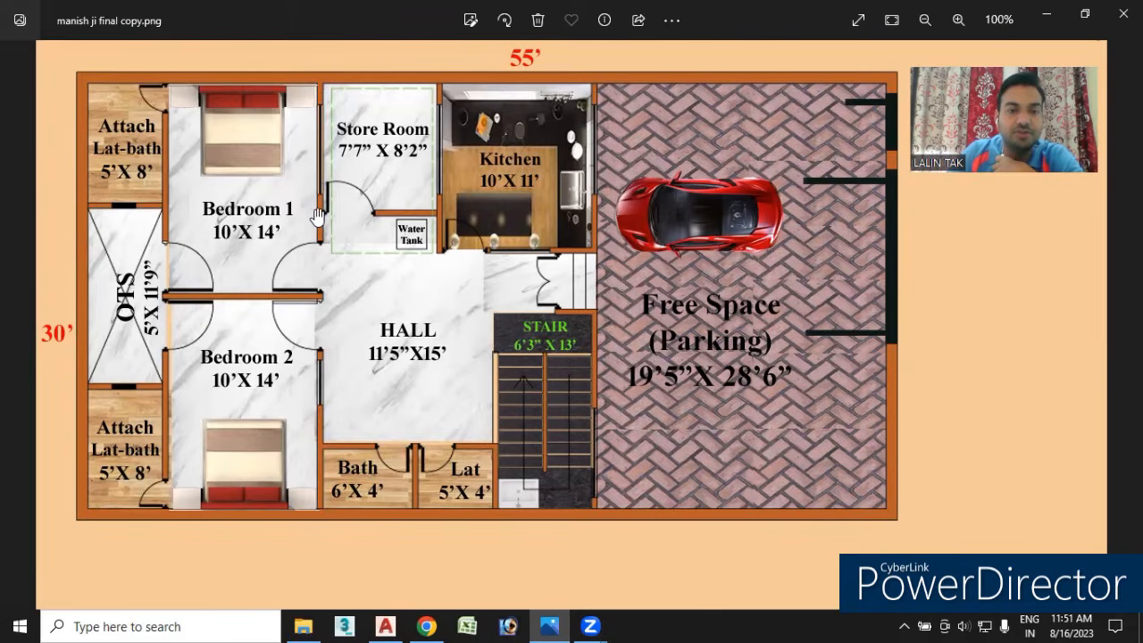
{"action": "left_click", "coordinate": [386, 625]}
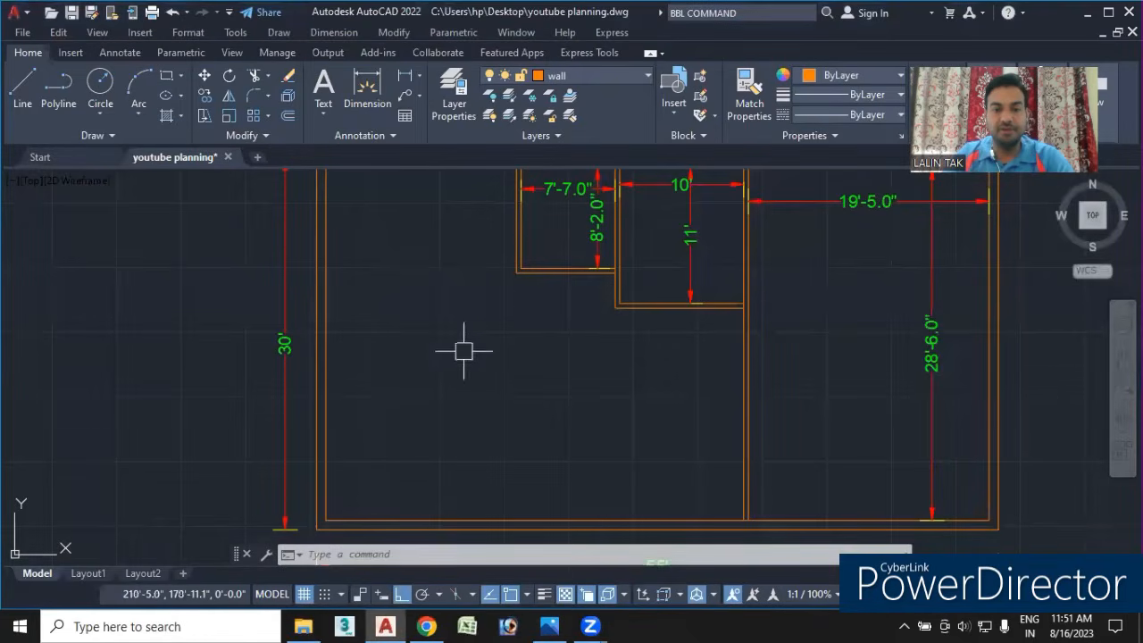
{"action": "left_click", "coordinate": [427, 555]}
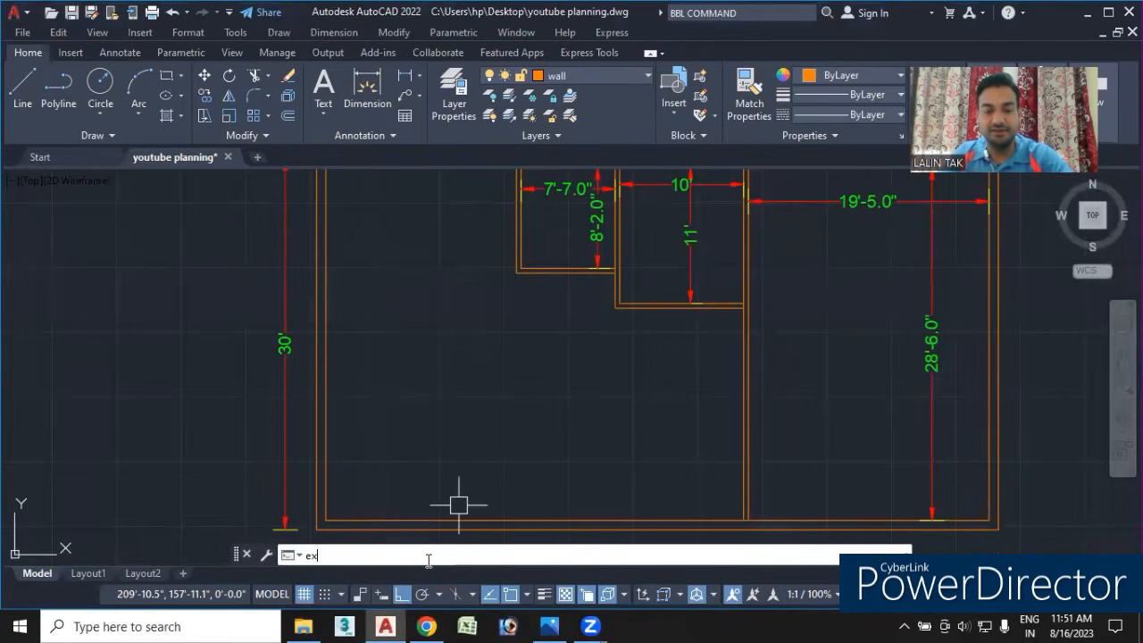
{"action": "type", "text": "ex"}
{"action": "key", "text": "Return"}
{"action": "scroll", "coordinate": [536, 274], "scroll_direction": "up", "scroll_amount": 2}
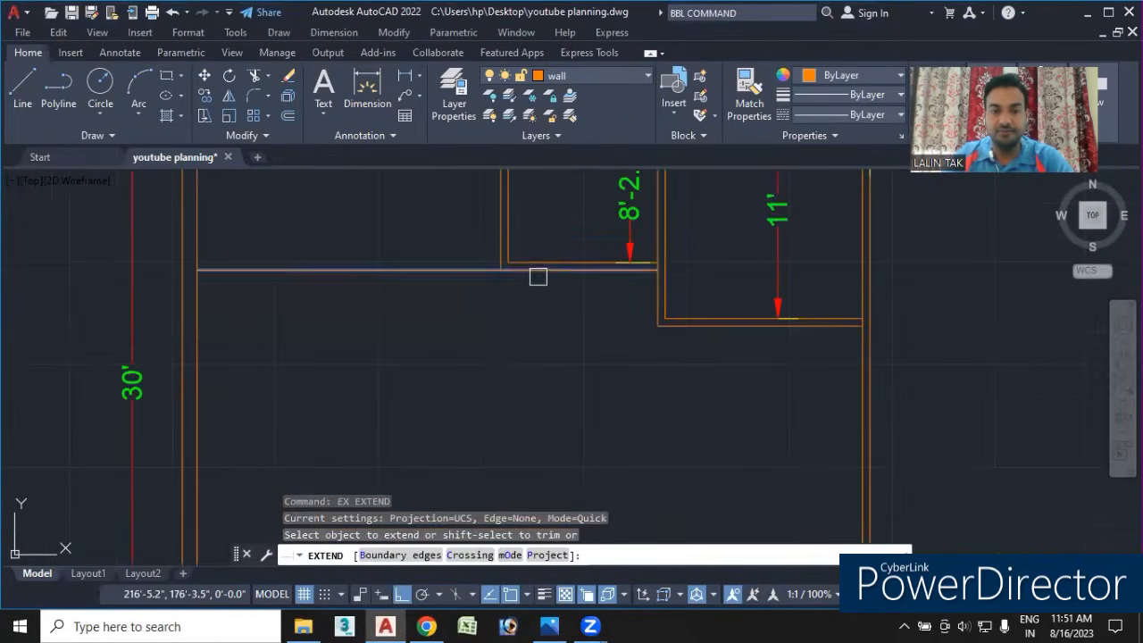
{"action": "left_click", "coordinate": [514, 231]}
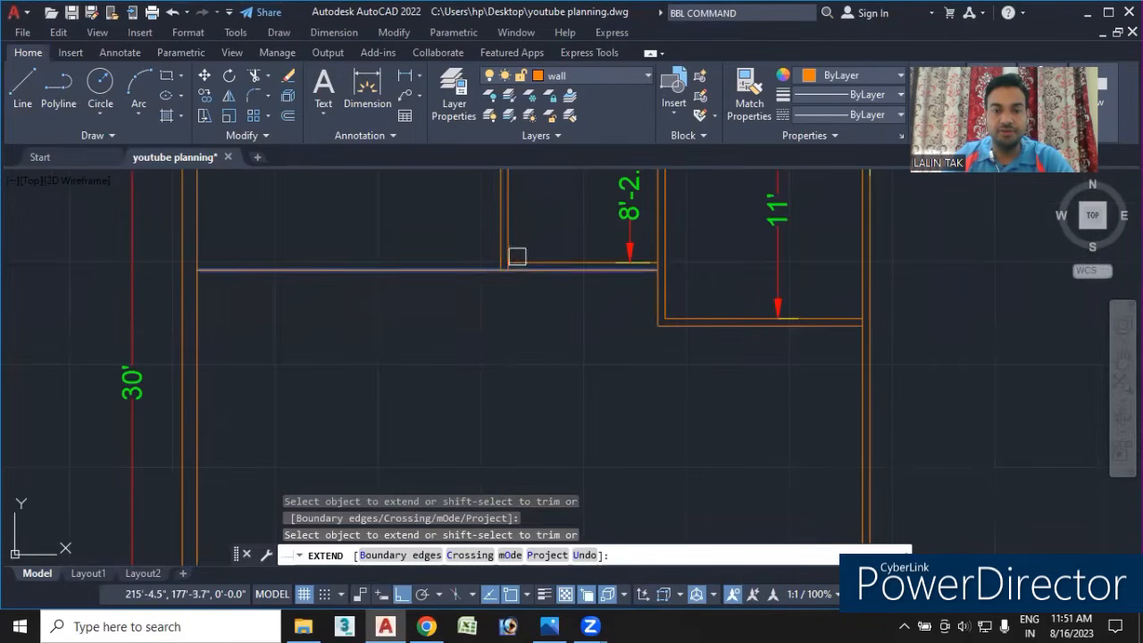
{"action": "left_click", "coordinate": [512, 245]}
- Extend the outer line of the store room's left wall down to the bottom exterior wall
{"action": "scroll", "coordinate": [498, 282], "scroll_direction": "up", "scroll_amount": 4}
{"action": "left_click", "coordinate": [498, 223]}
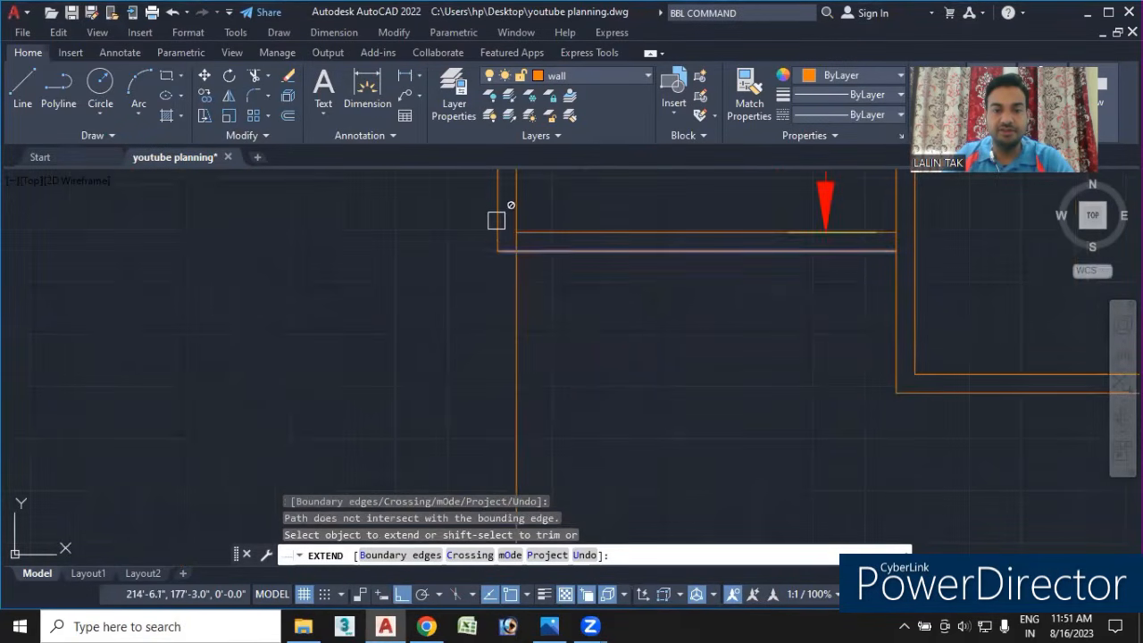
{"action": "scroll", "coordinate": [491, 215], "scroll_direction": "down", "scroll_amount": 3}
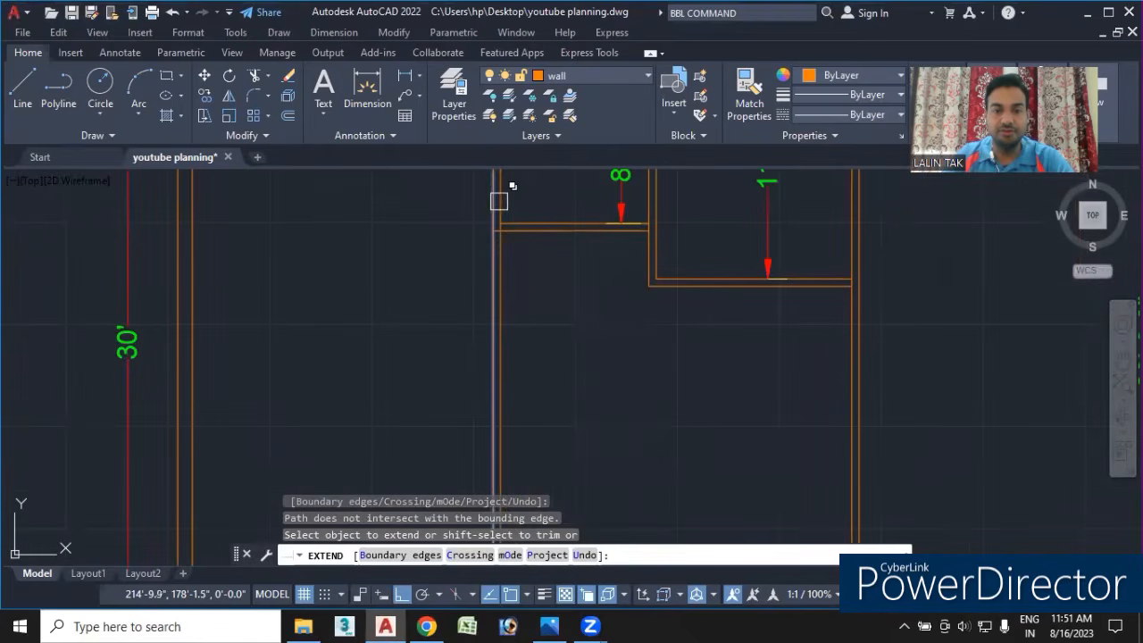
{"action": "left_click", "coordinate": [498, 202]}
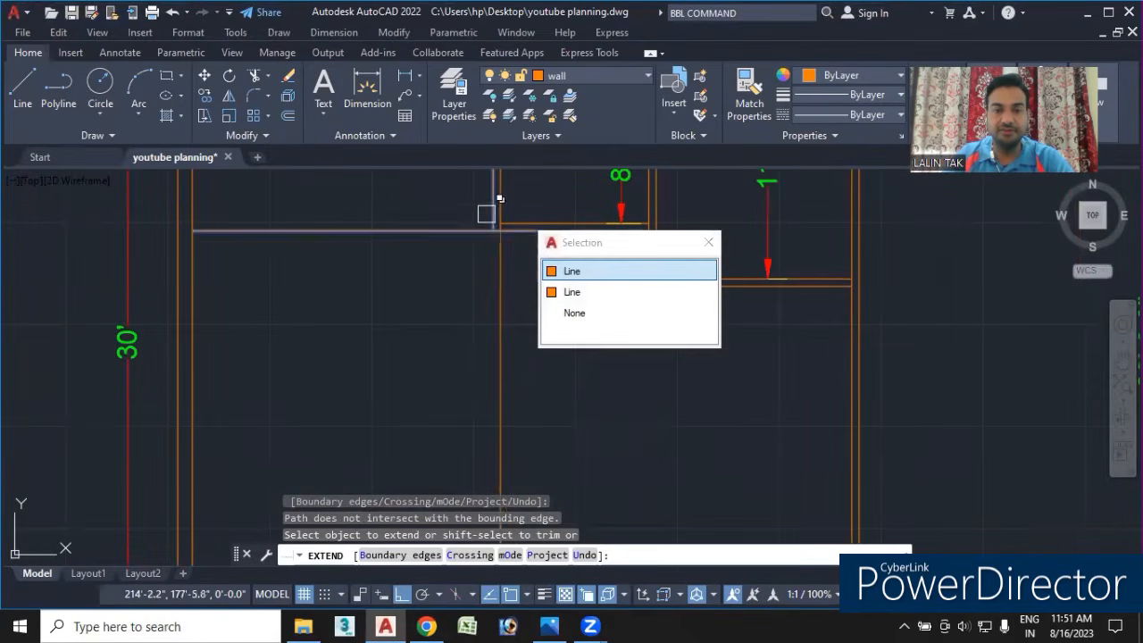
{"action": "key", "text": "Escape"}
{"action": "scroll", "coordinate": [485, 223], "scroll_direction": "down", "scroll_amount": 5}
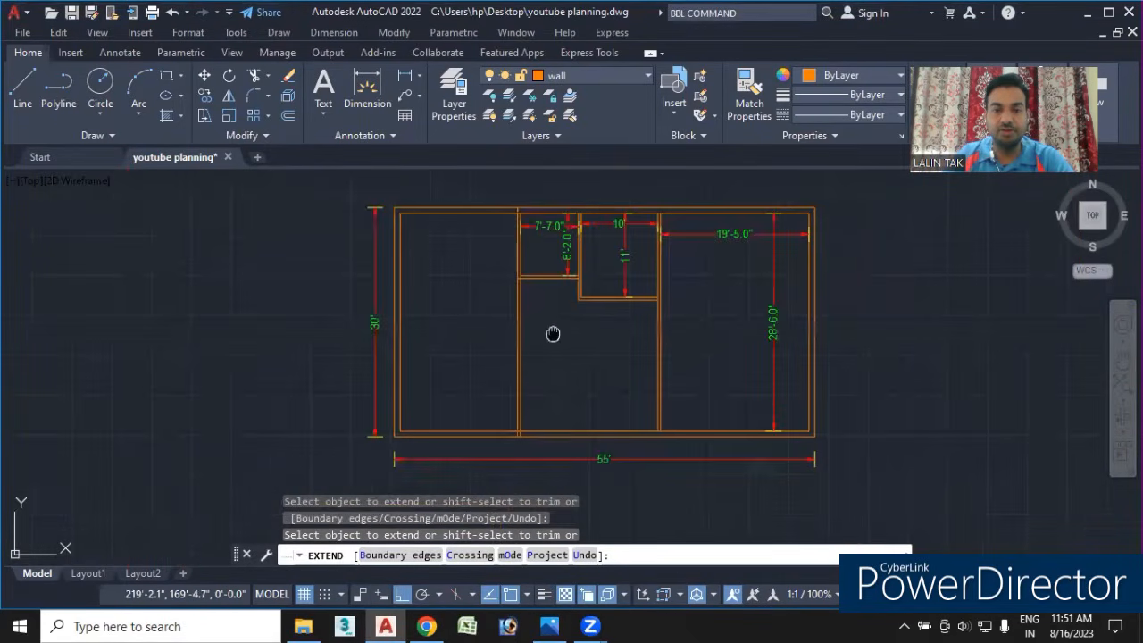
{"action": "scroll", "coordinate": [495, 337], "scroll_direction": "up", "scroll_amount": 2}
{"action": "left_click", "coordinate": [467, 178]}
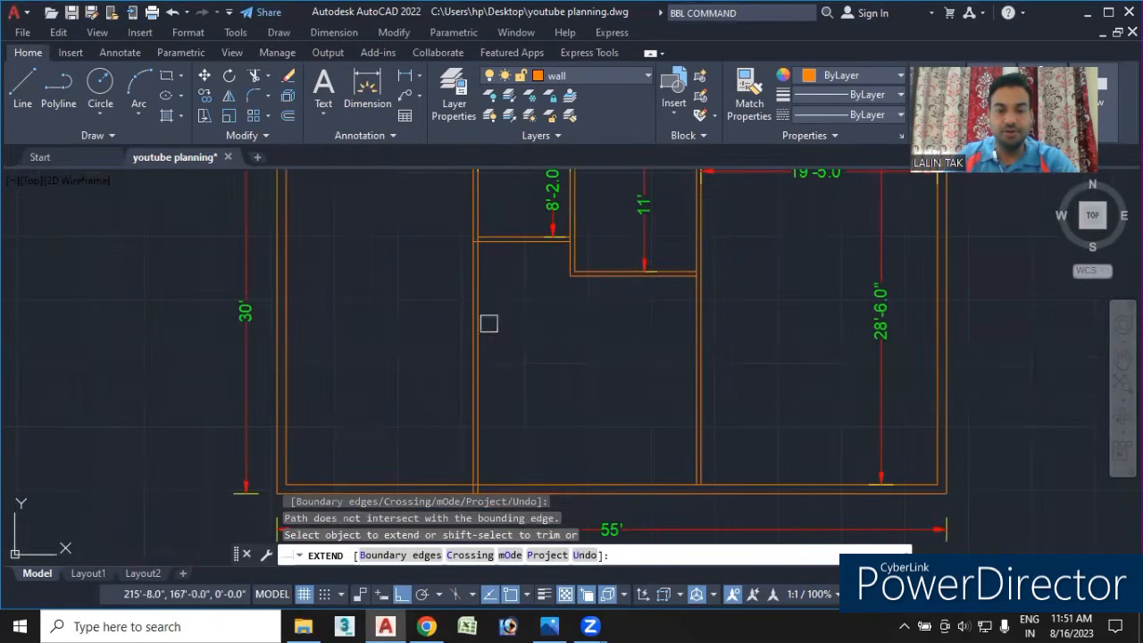
{"action": "key", "text": "Escape"}
{"action": "key", "text": "Escape"}
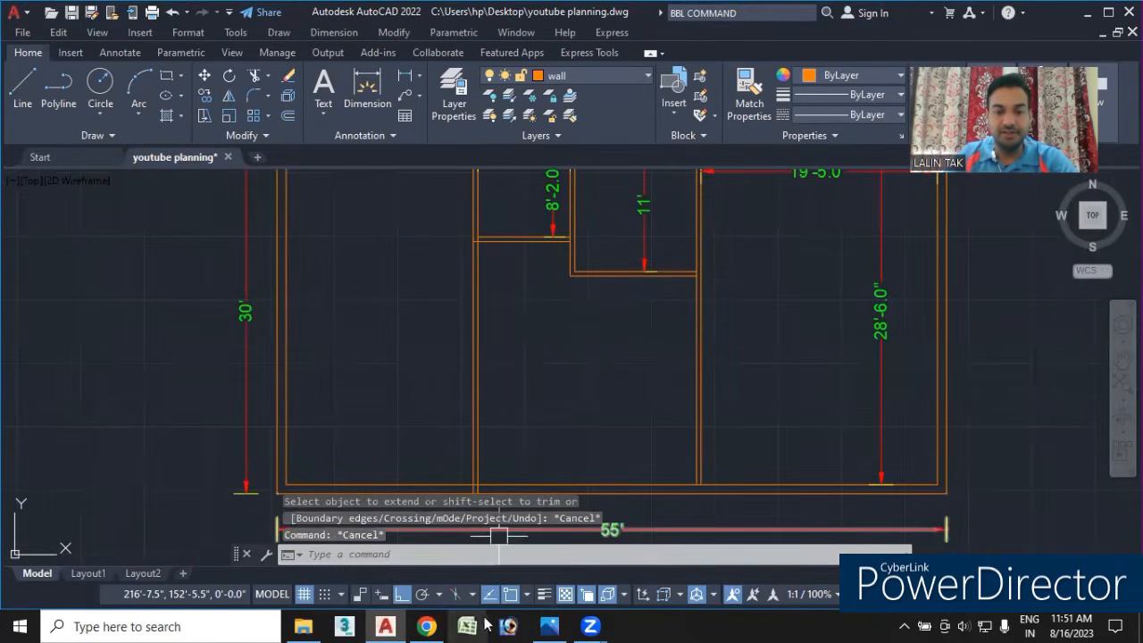
- Check the reference plan image, then offset the outer line of the store room's left wall 10' to the left for the bedroom width
{"action": "left_click", "coordinate": [548, 626]}
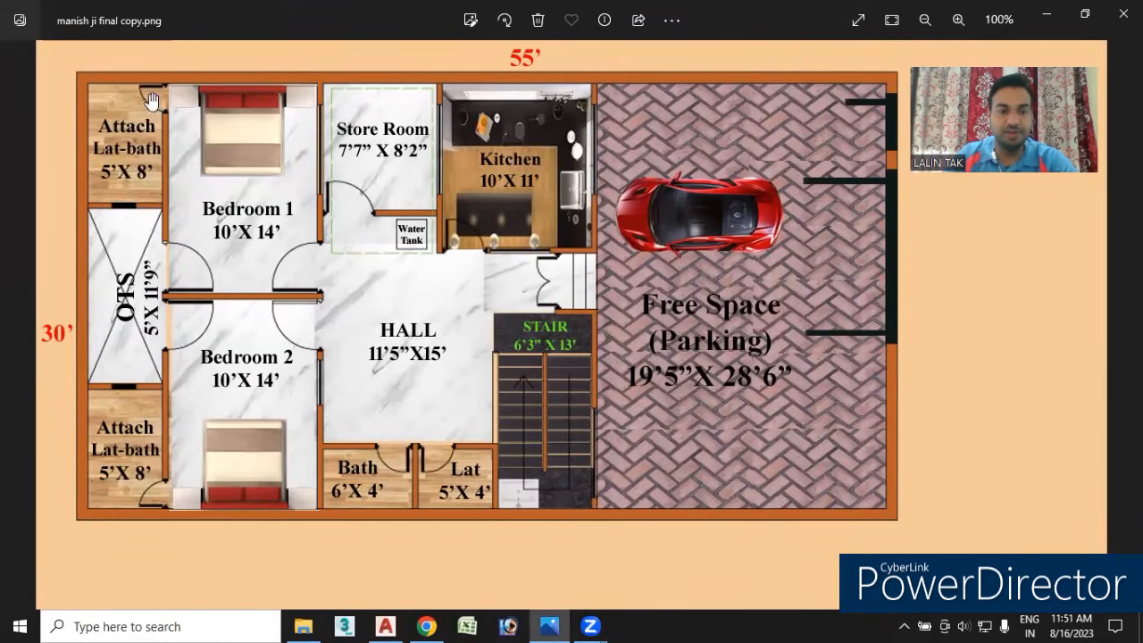
{"action": "left_click", "coordinate": [386, 625]}
{"action": "mouse_move", "coordinate": [313, 309]}
{"action": "middle_mouse_down"}
{"action": "mouse_move", "coordinate": [350, 337]}
{"action": "mouse_move", "coordinate": [383, 459]}
{"action": "mouse_move", "coordinate": [409, 402]}
{"action": "middle_mouse_up"}
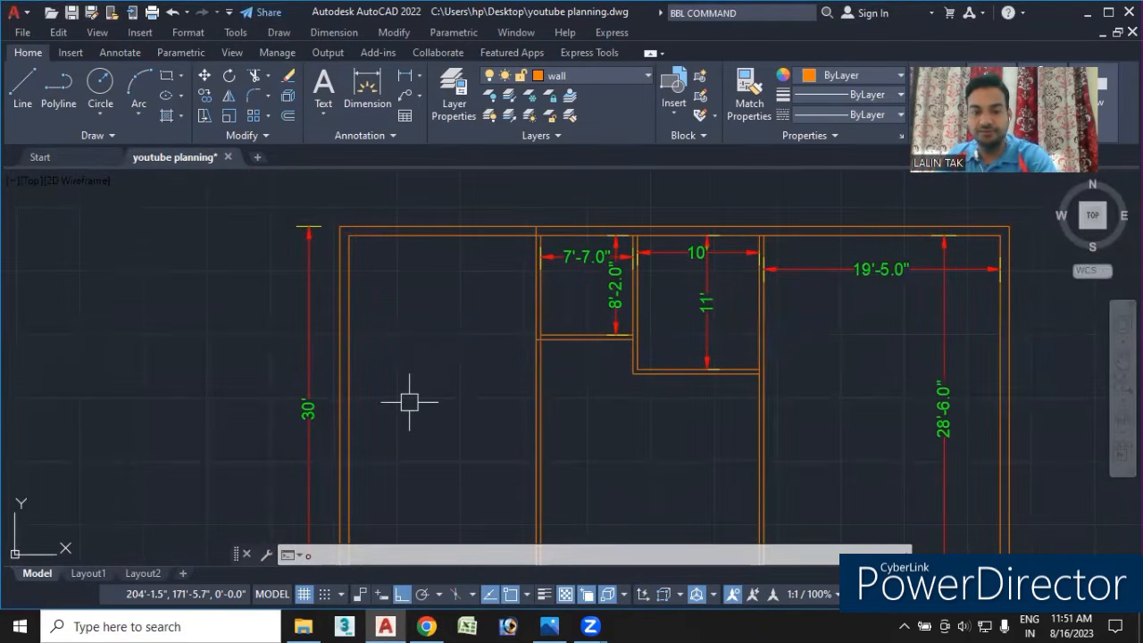
{"action": "key", "text": "Return"}
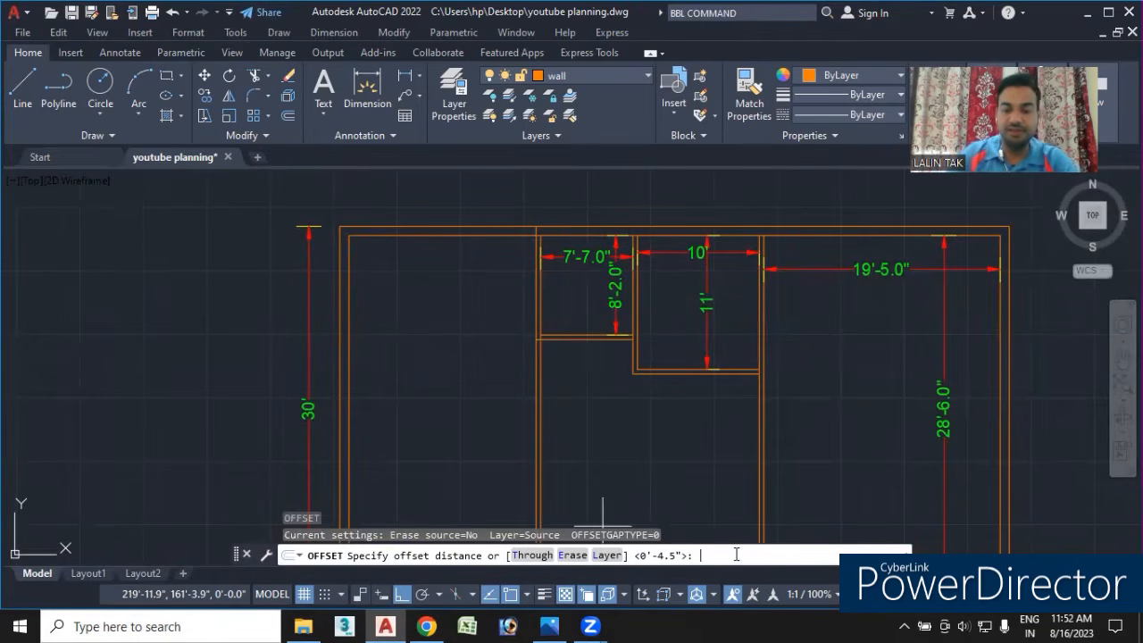
{"action": "type", "text": "10'"}
{"action": "key", "text": "Return"}
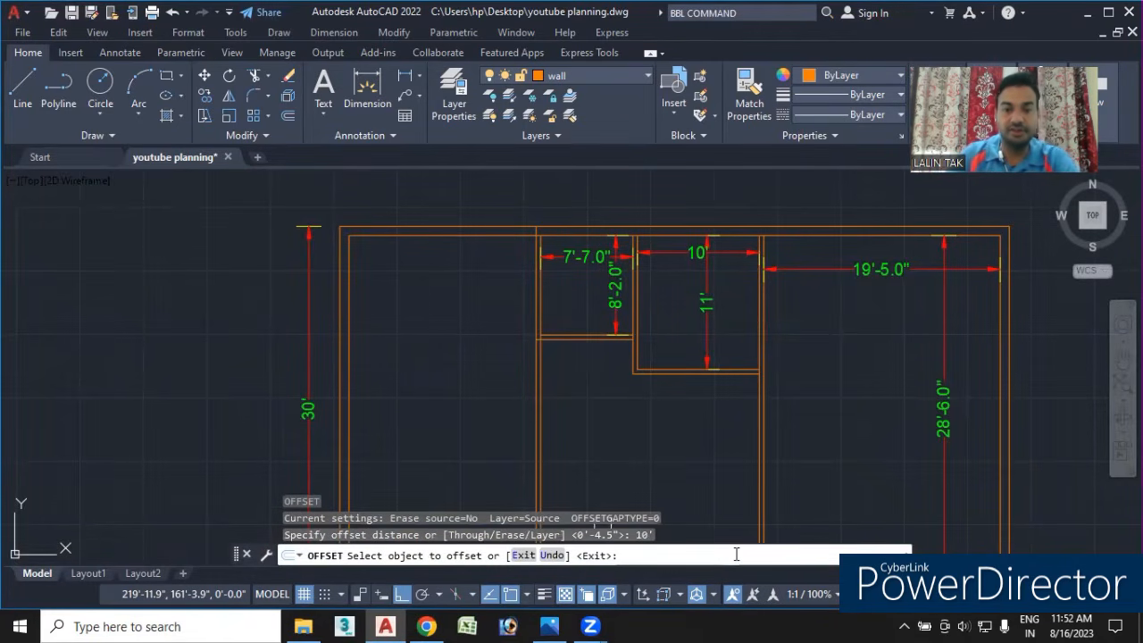
{"action": "scroll", "coordinate": [570, 289], "scroll_direction": "up", "scroll_amount": 4}
{"action": "left_click", "coordinate": [483, 306]}
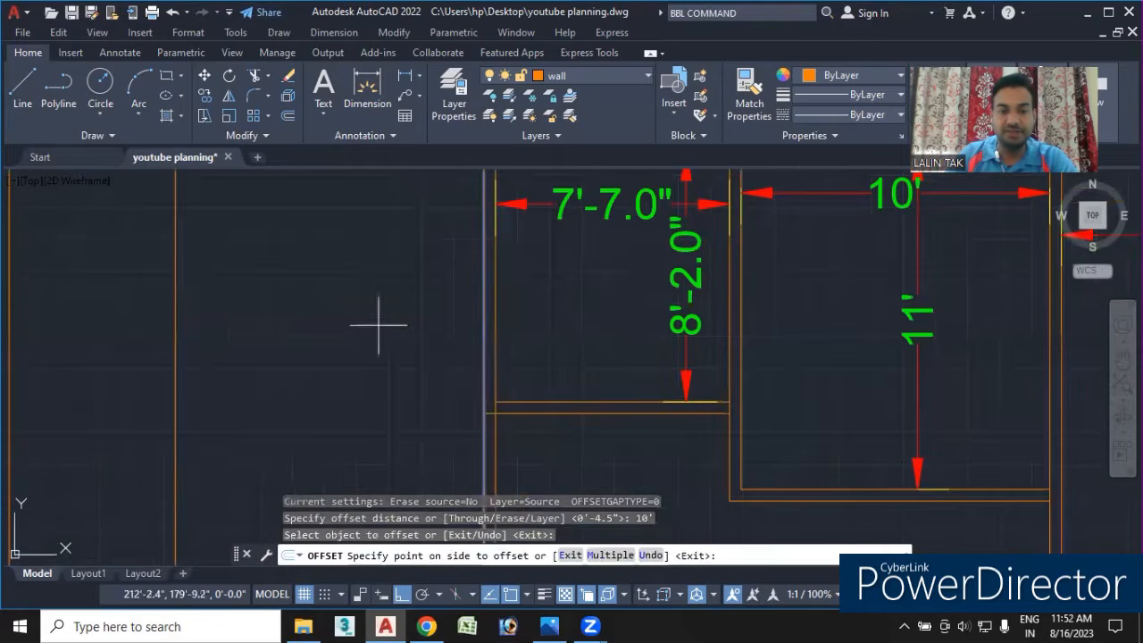
{"action": "left_click", "coordinate": [243, 329]}
{"action": "scroll", "coordinate": [256, 334], "scroll_direction": "down", "scroll_amount": 4}
{"action": "middle_click_drag", "start_coordinate": [256, 334], "coordinate": [473, 281]}
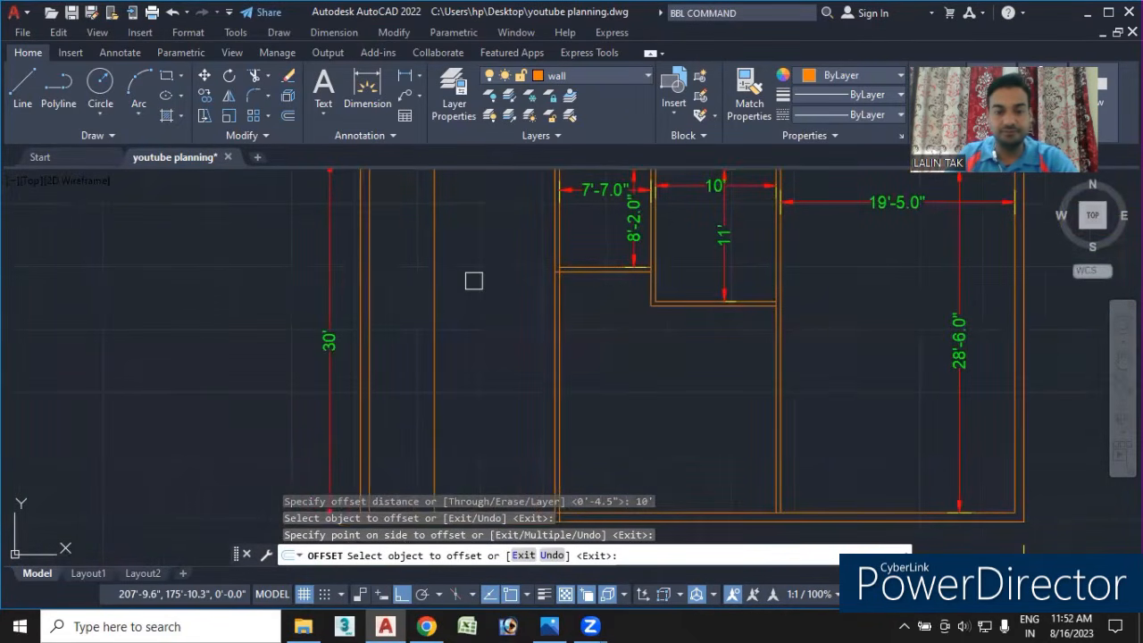
{"action": "key", "text": "Escape"}
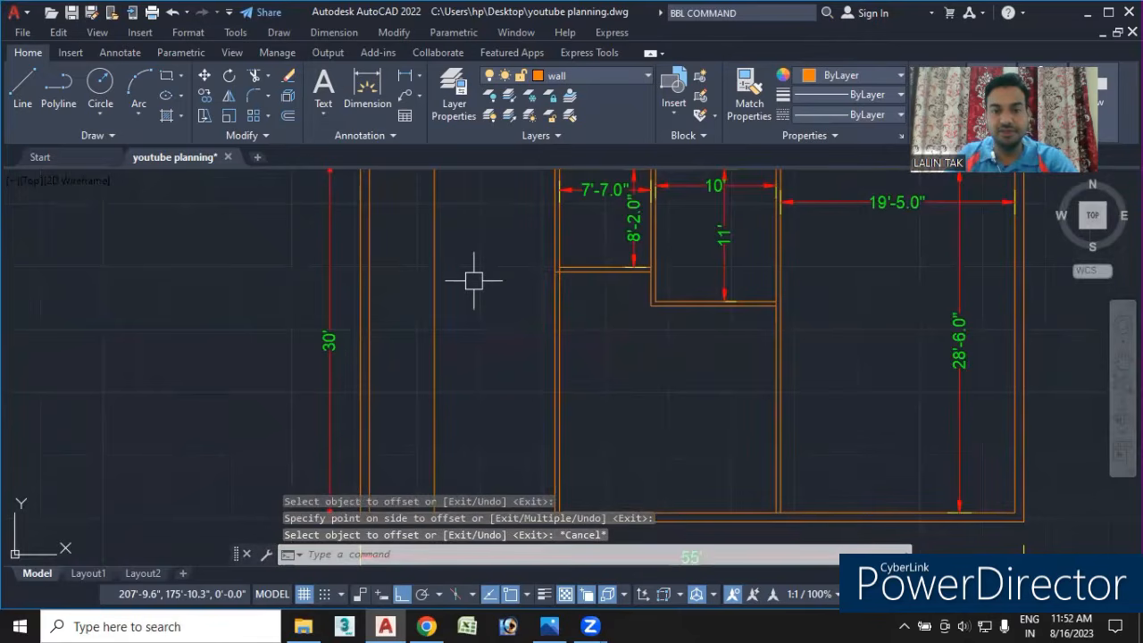
- Offset the new bedroom wall line 4.5" to the left to form the bedroom's left partition wall
{"action": "type", "text": "o"}
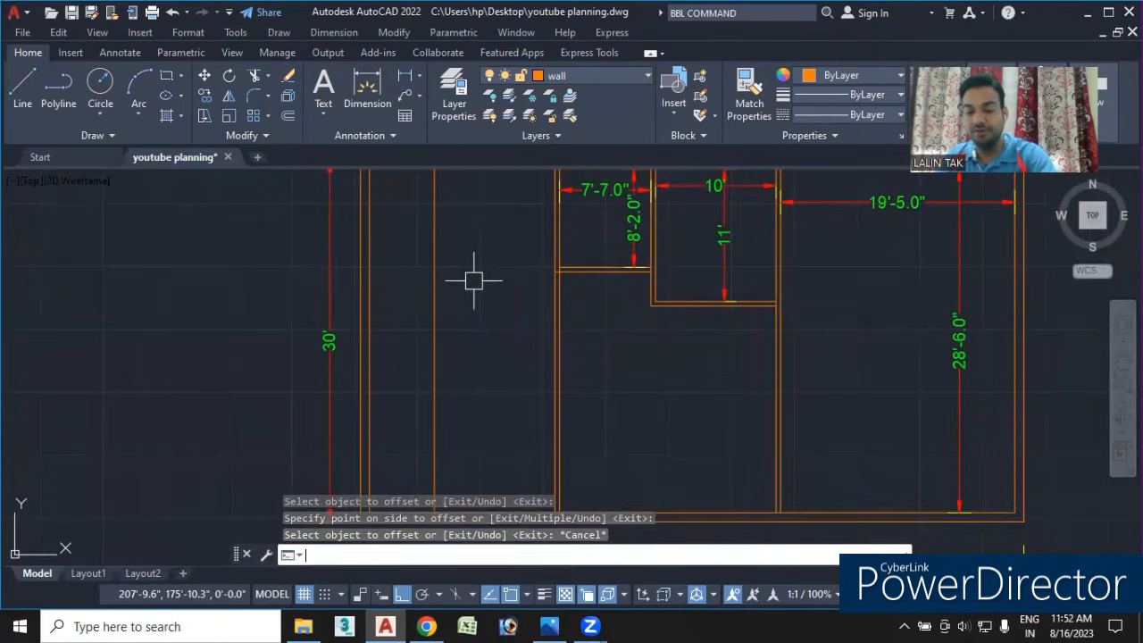
{"action": "key", "text": "Return"}
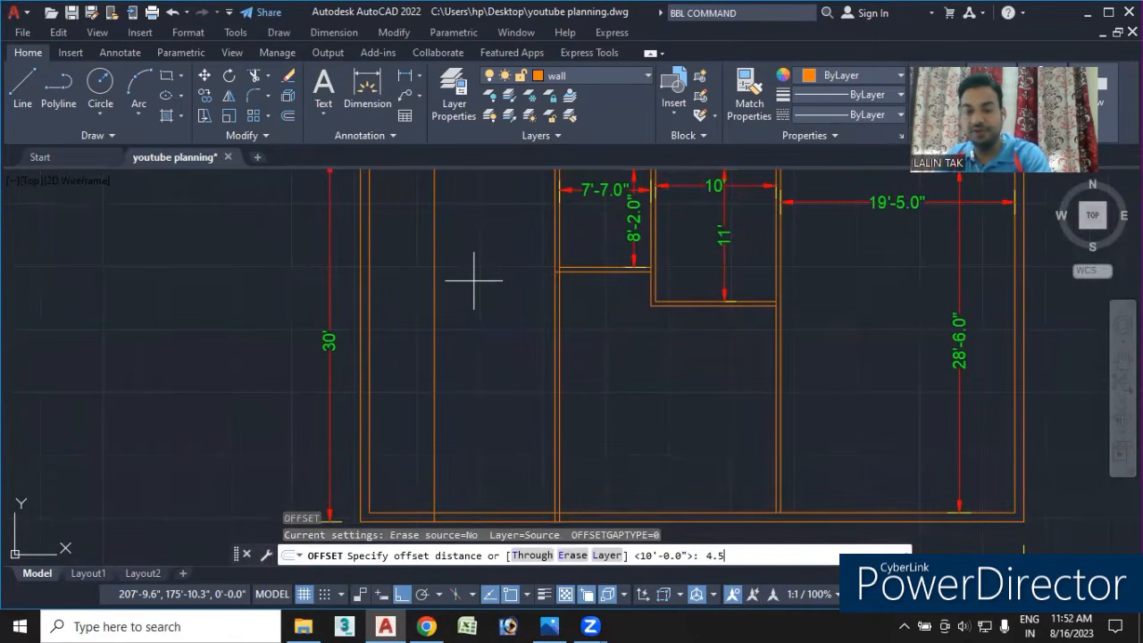
{"action": "key", "text": "Return"}
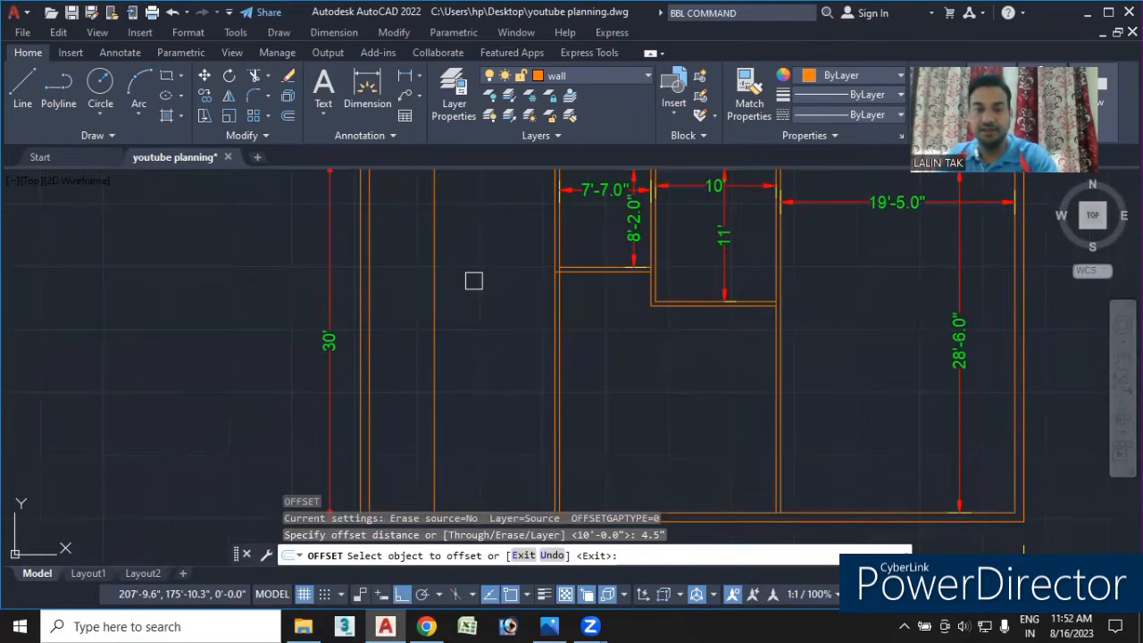
{"action": "left_click", "coordinate": [441, 296]}
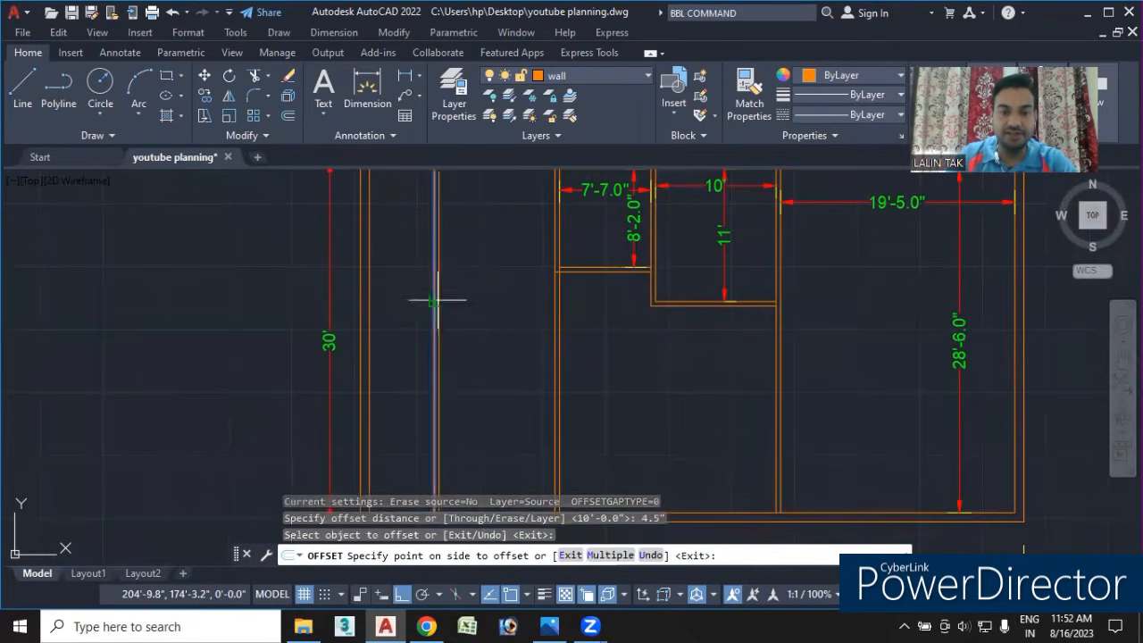
{"action": "left_click", "coordinate": [377, 308]}
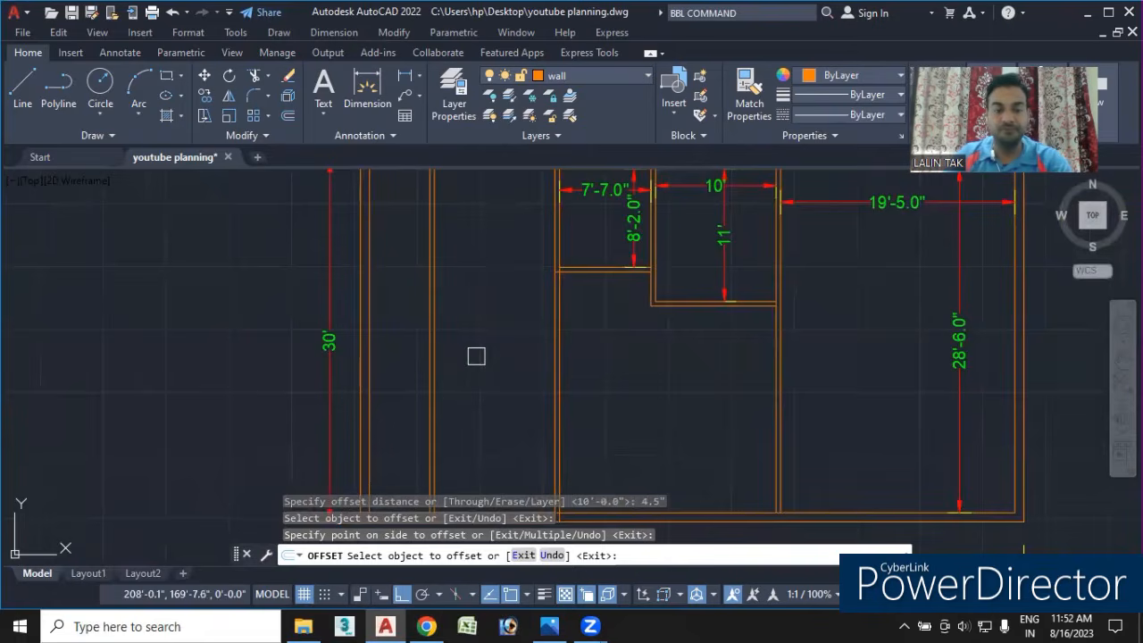
{"action": "key", "text": "Escape"}
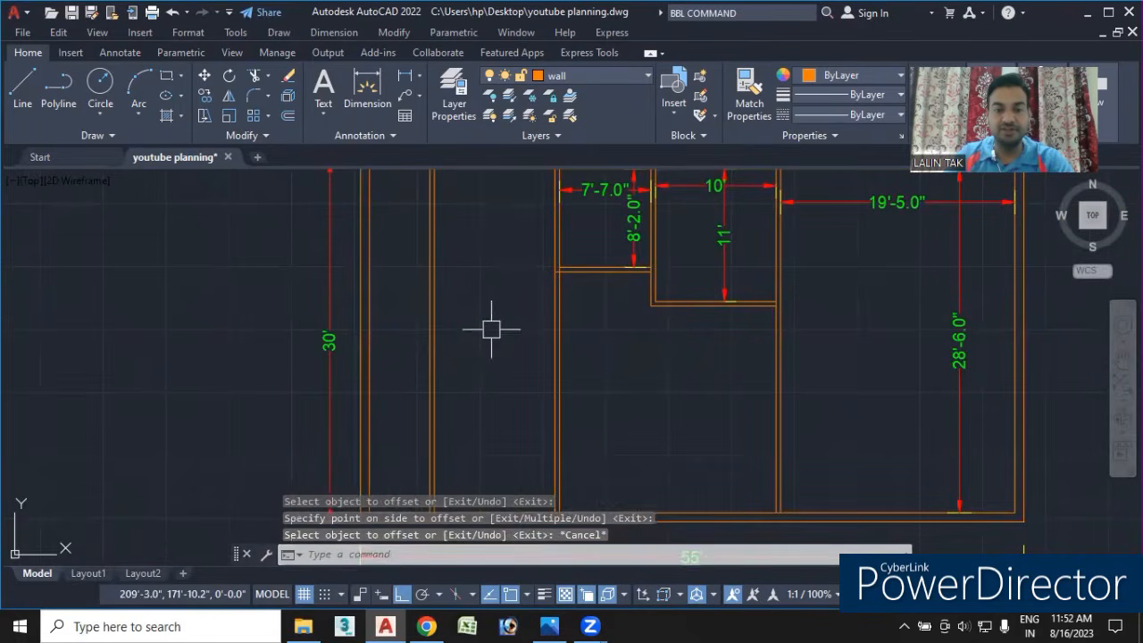
- Add a linear dimension for the bedroom's interior width between its left partition and the store room's left wall
{"action": "scroll", "coordinate": [483, 303], "scroll_direction": "down", "scroll_amount": 3}
{"action": "scroll", "coordinate": [484, 360], "scroll_direction": "up", "scroll_amount": 2}
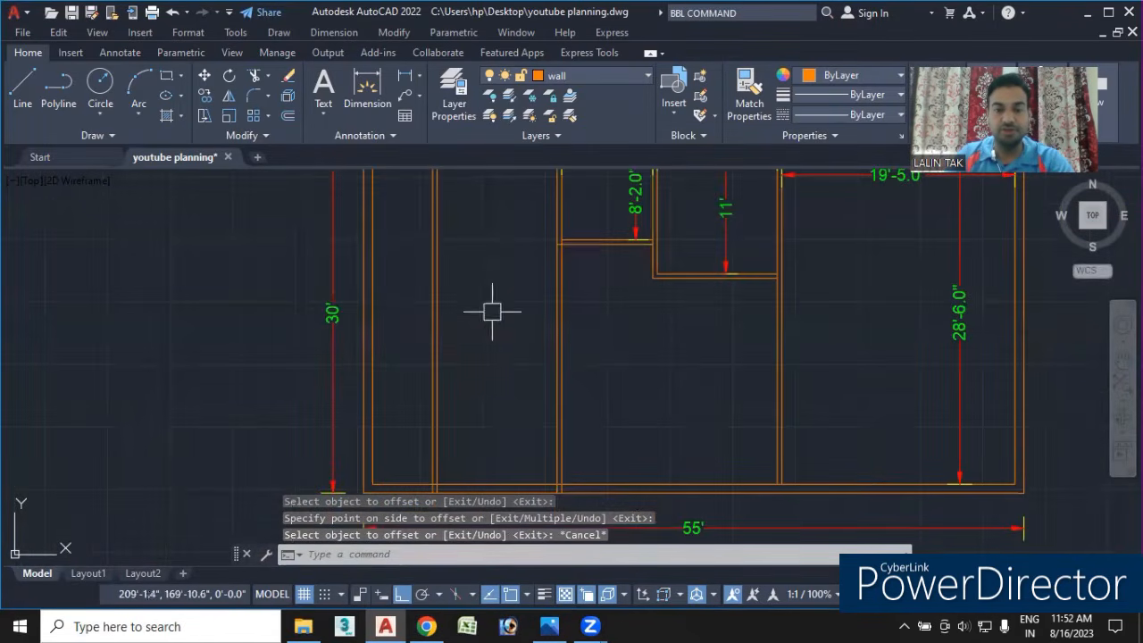
{"action": "scroll", "coordinate": [489, 254], "scroll_direction": "down", "scroll_amount": 2}
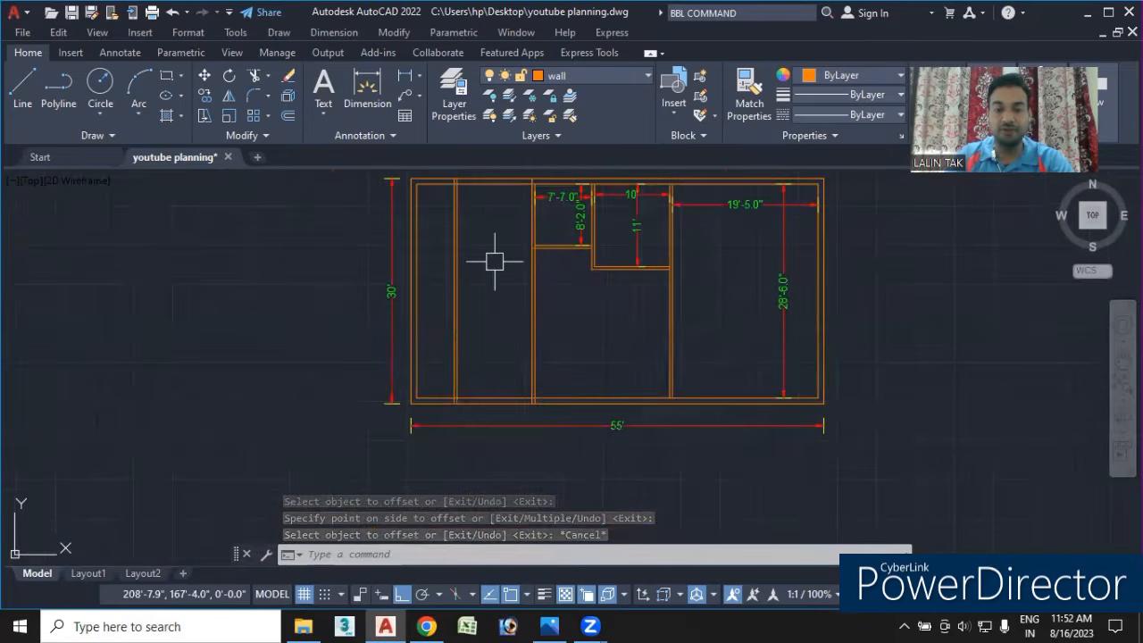
{"action": "scroll", "coordinate": [488, 296], "scroll_direction": "up", "scroll_amount": 2}
{"action": "scroll", "coordinate": [465, 242], "scroll_direction": "down", "scroll_amount": 2}
{"action": "middle_click_drag", "start_coordinate": [471, 250], "coordinate": [474, 309]}
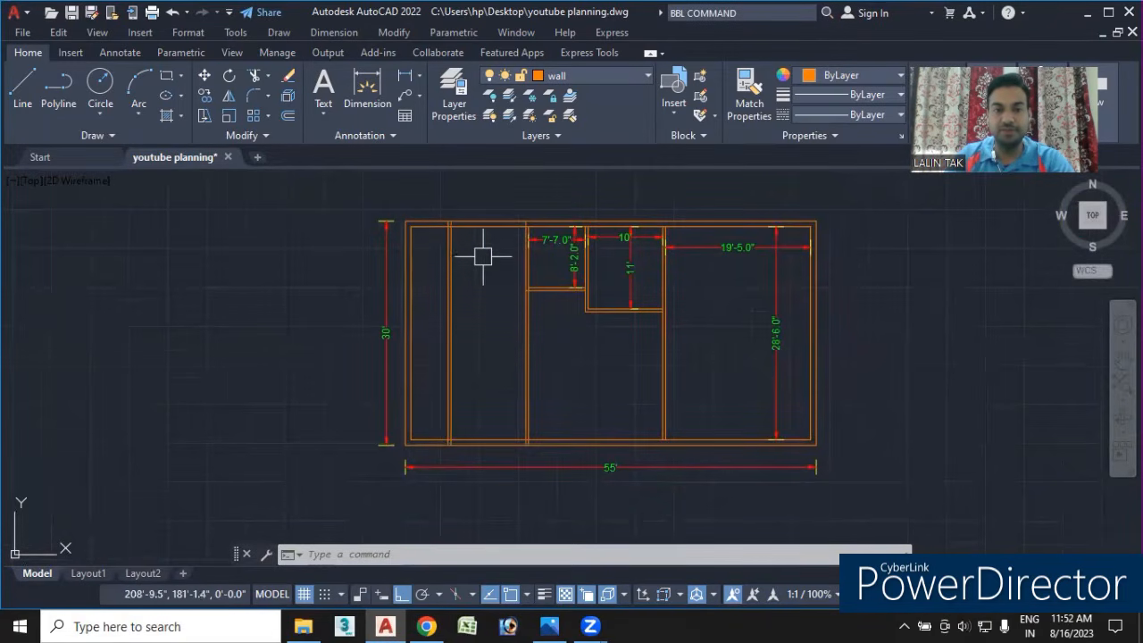
{"action": "scroll", "coordinate": [474, 253], "scroll_direction": "up", "scroll_amount": 2}
{"action": "left_click", "coordinate": [405, 77]}
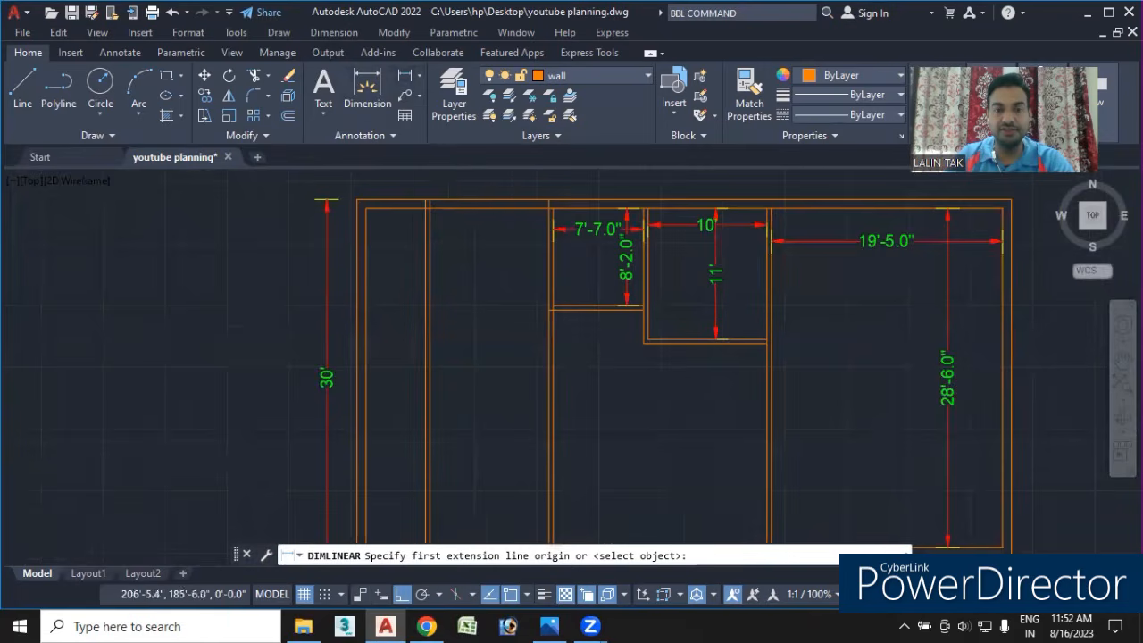
{"action": "scroll", "coordinate": [437, 241], "scroll_direction": "up", "scroll_amount": 2}
{"action": "left_click", "coordinate": [415, 210]}
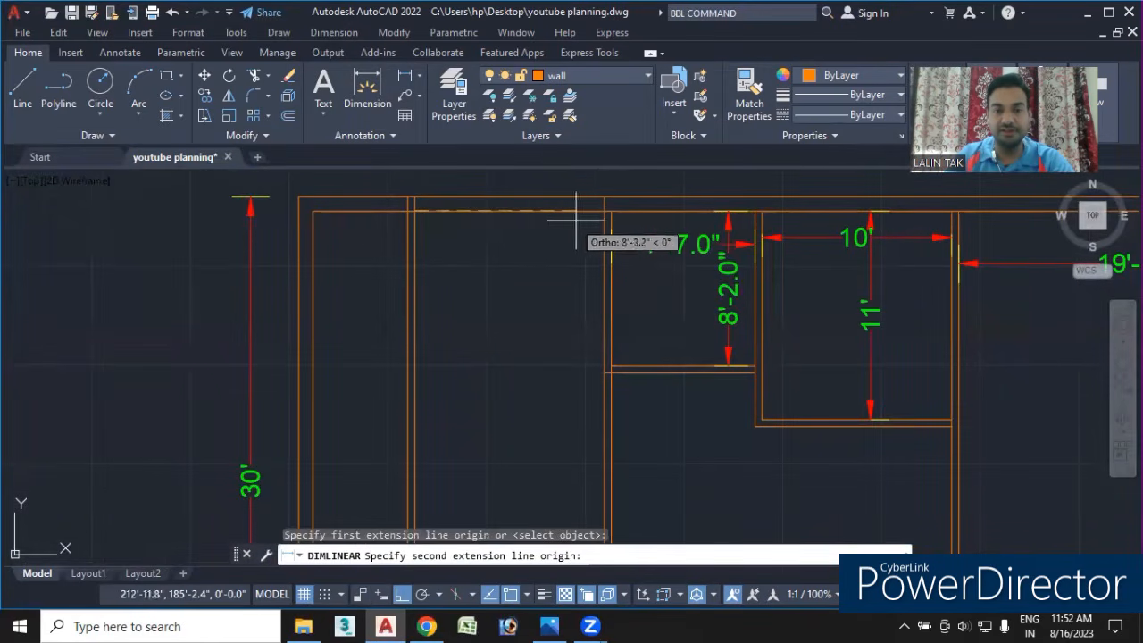
{"action": "left_click", "coordinate": [604, 211]}
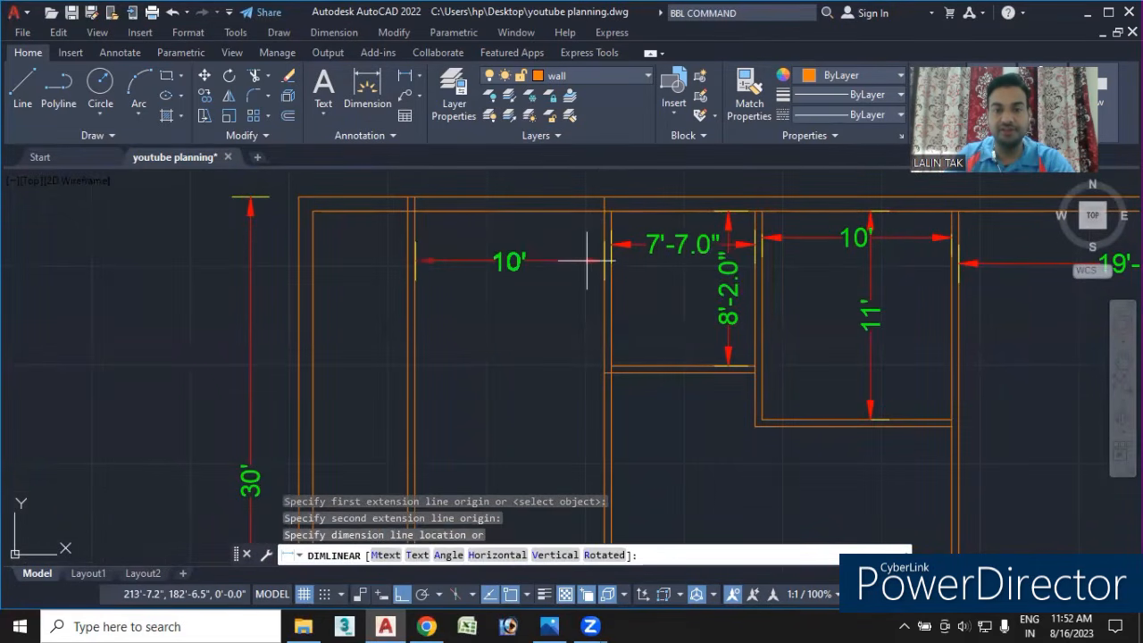
{"action": "left_click", "coordinate": [587, 261]}
- Add a linear dimension for the interior width of the narrow strip between the left exterior wall and the bedroom partition
{"action": "mouse_move", "coordinate": [536, 349]}
{"action": "middle_mouse_down"}
{"action": "mouse_move", "coordinate": [584, 324]}
{"action": "mouse_move", "coordinate": [610, 329]}
{"action": "mouse_move", "coordinate": [551, 340]}
{"action": "middle_mouse_up"}
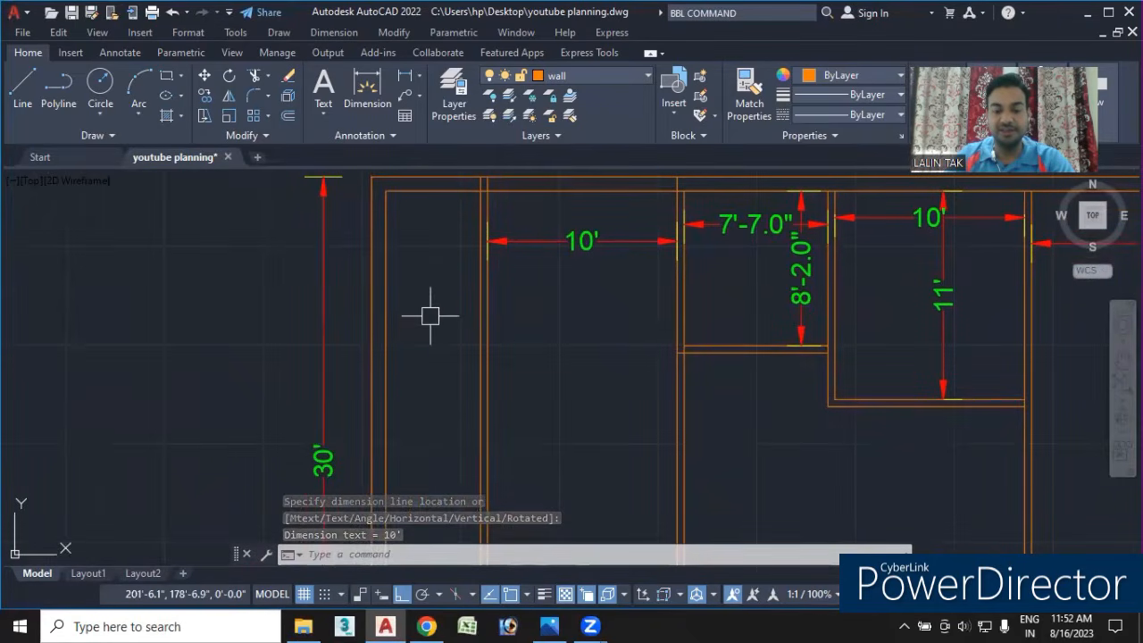
{"action": "key", "text": "Return"}
{"action": "left_click", "coordinate": [385, 283]}
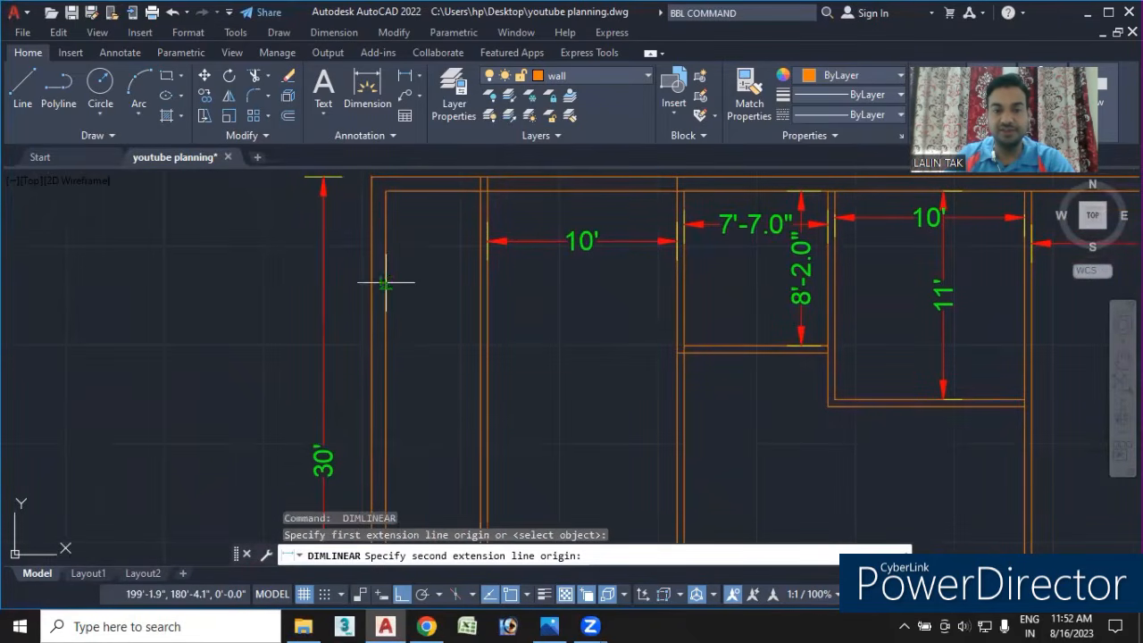
{"action": "left_click", "coordinate": [483, 283]}
{"action": "left_click", "coordinate": [471, 284]}
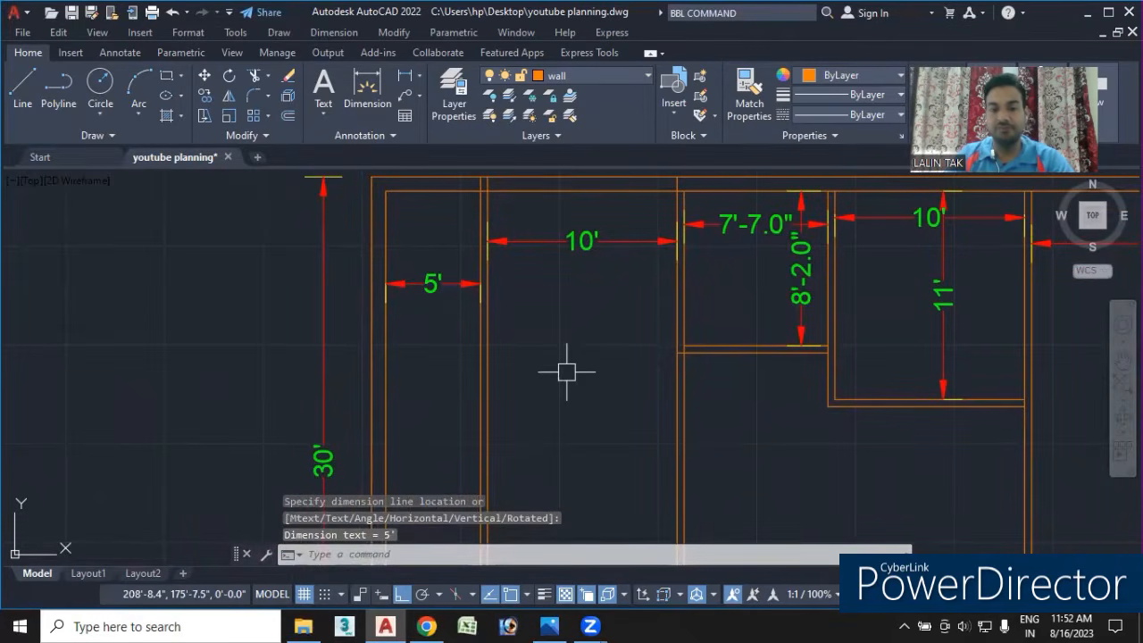
- Consult the reference plan image and draw a horizontal line across the bedroom area from the midpoint of its left partition to the opposite wall
{"action": "left_click", "coordinate": [549, 626]}
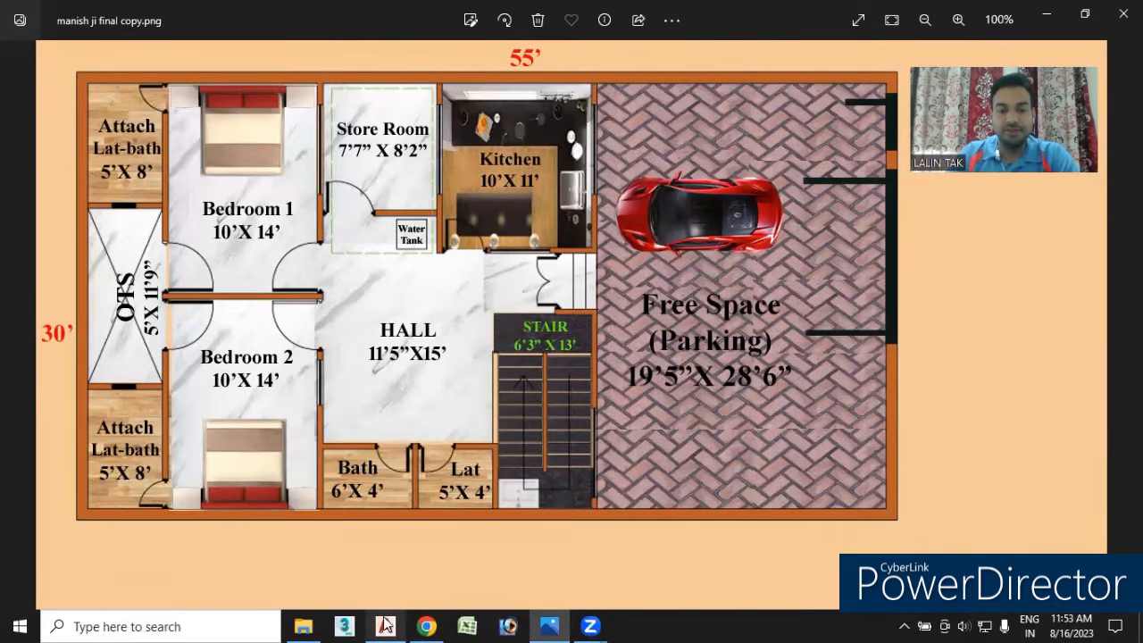
{"action": "mouse_move", "coordinate": [385, 626]}
{"action": "left_click", "coordinate": [389, 583]}
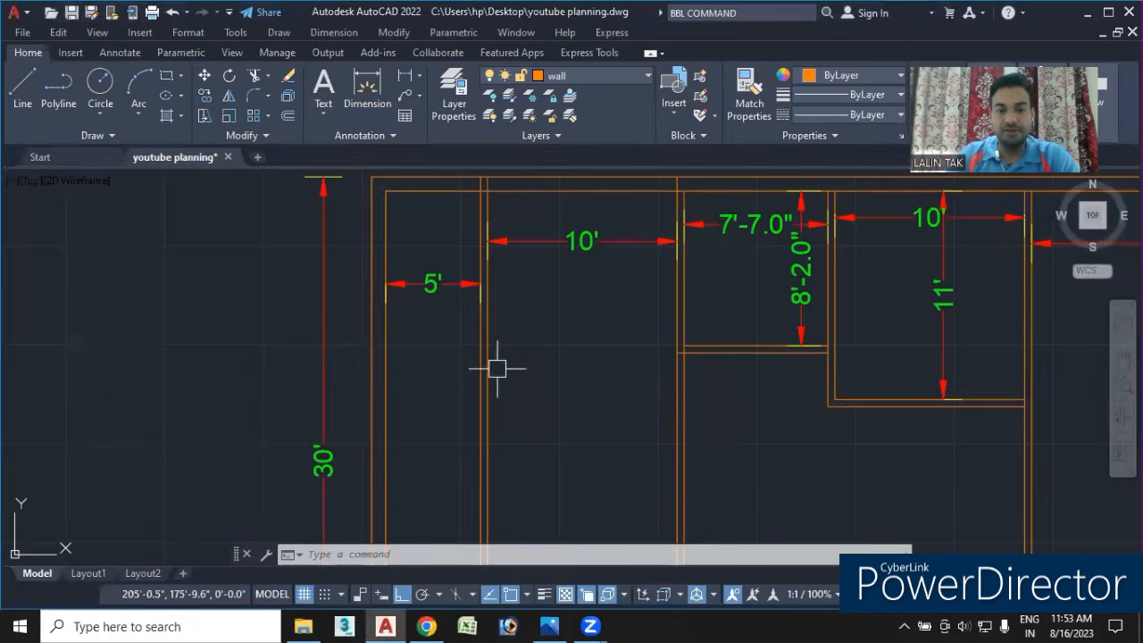
{"action": "mouse_move", "coordinate": [514, 414]}
{"action": "middle_mouse_down"}
{"action": "mouse_move", "coordinate": [497, 365]}
{"action": "mouse_move", "coordinate": [473, 332]}
{"action": "mouse_move", "coordinate": [459, 340]}
{"action": "middle_mouse_up"}
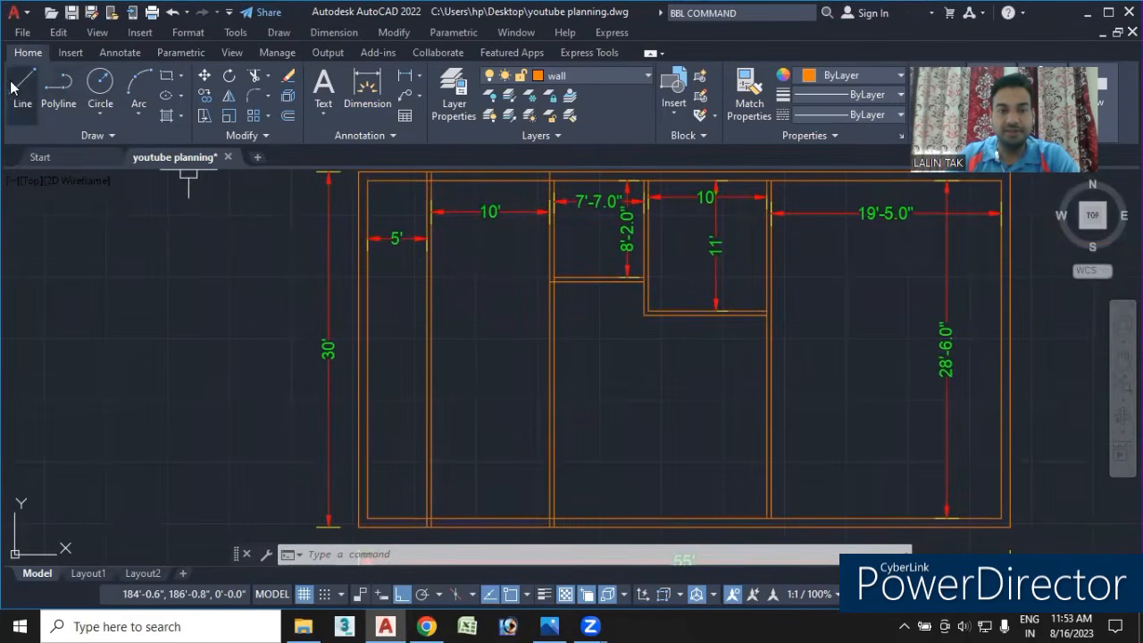
{"action": "key", "text": "l"}
{"action": "key", "text": "Return"}
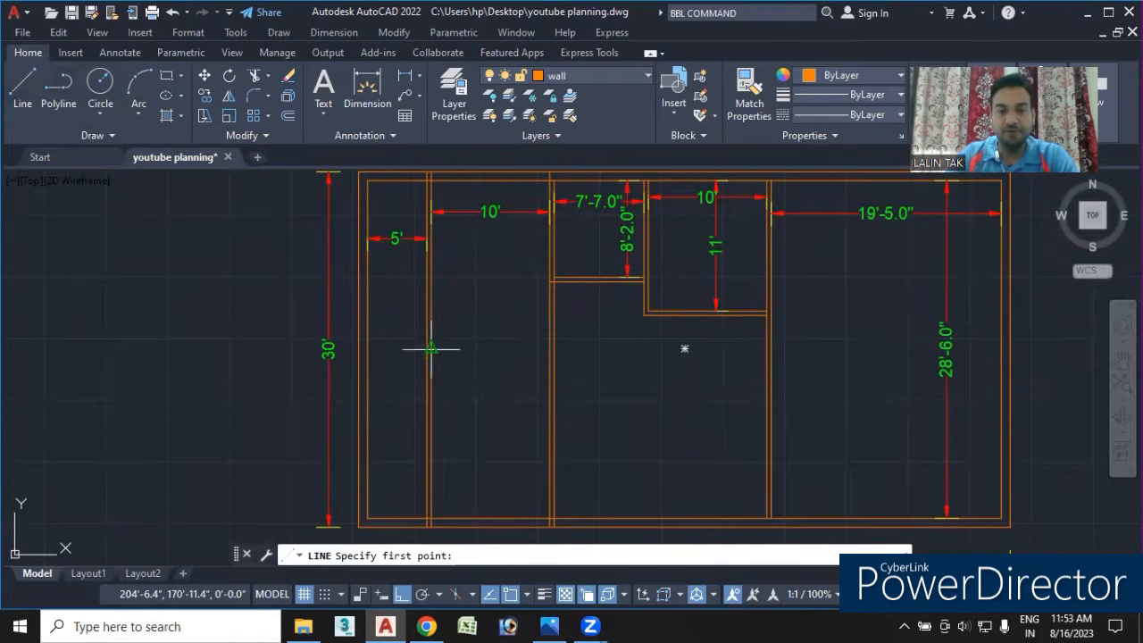
{"action": "left_click", "coordinate": [432, 349]}
{"action": "scroll", "coordinate": [482, 350], "scroll_direction": "up", "scroll_amount": 4}
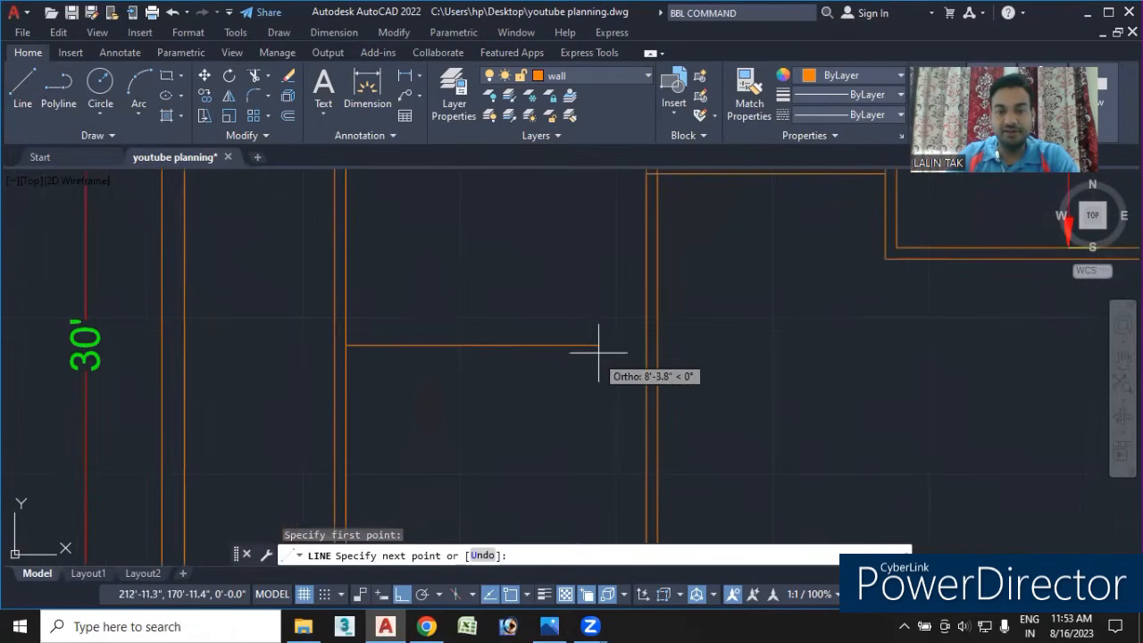
{"action": "left_click", "coordinate": [646, 345]}
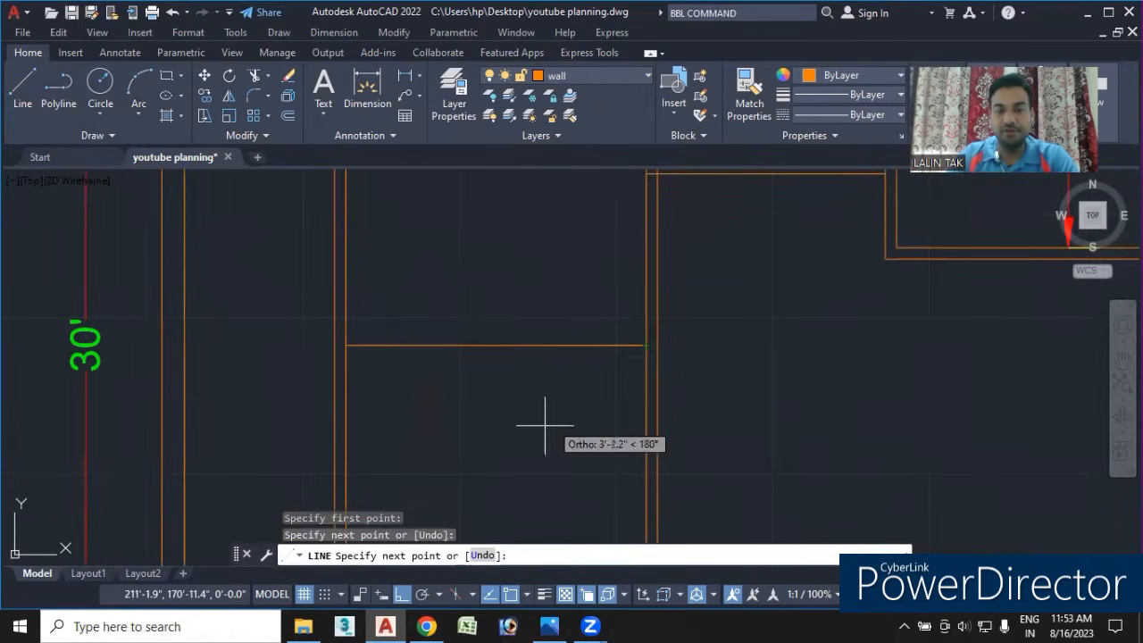
{"action": "key", "text": "Escape"}
{"action": "scroll", "coordinate": [530, 425], "scroll_direction": "down", "scroll_amount": 6}
{"action": "middle_click_drag", "start_coordinate": [530, 424], "coordinate": [491, 385]}
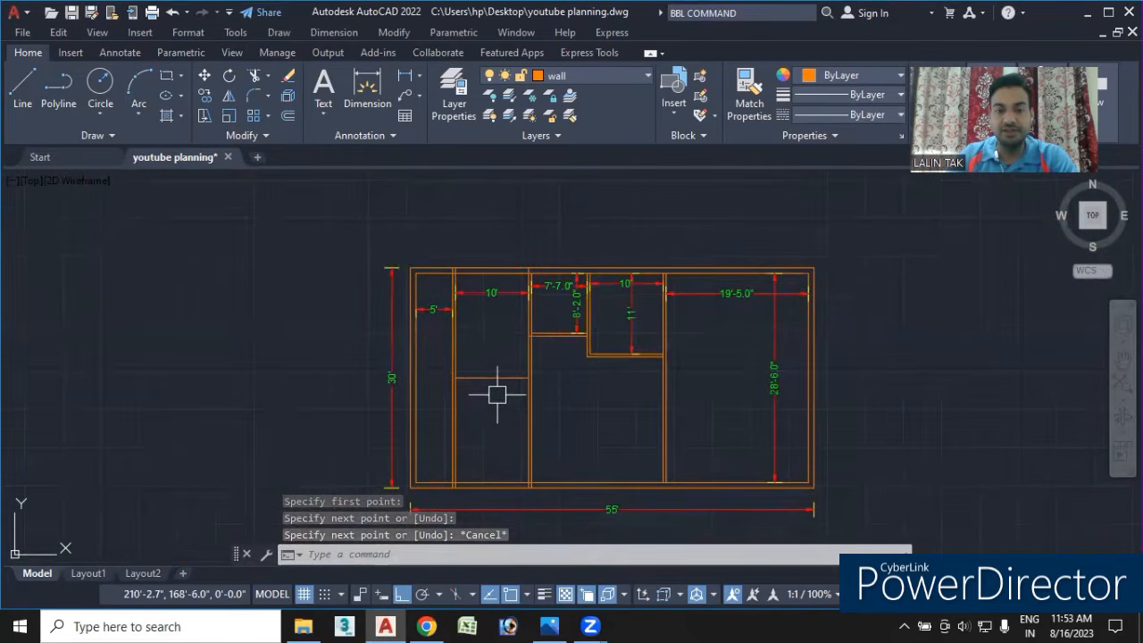
- Offset the single line dividing the two 10' wide rooms by 2.25" to both sides
{"action": "scroll", "coordinate": [498, 390], "scroll_direction": "up", "scroll_amount": 6}
{"action": "middle_click_drag", "start_coordinate": [447, 361], "coordinate": [437, 369]}
{"action": "scroll", "coordinate": [436, 368], "scroll_direction": "up", "scroll_amount": 4}
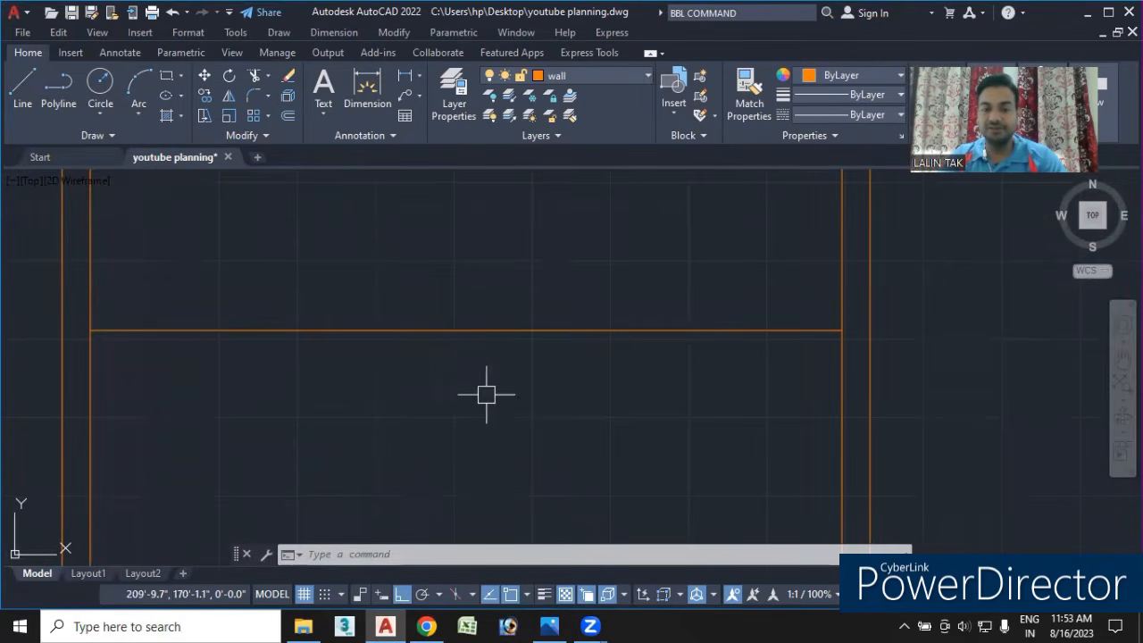
{"action": "type", "text": "o"}
{"action": "key", "text": "Return"}
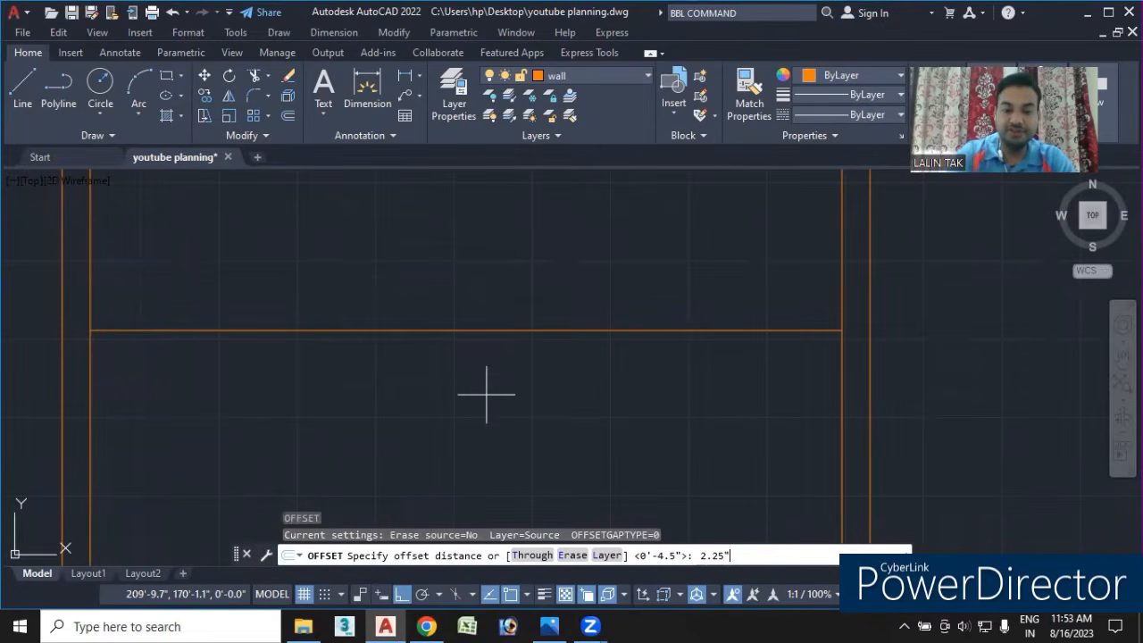
{"action": "key", "text": "Return"}
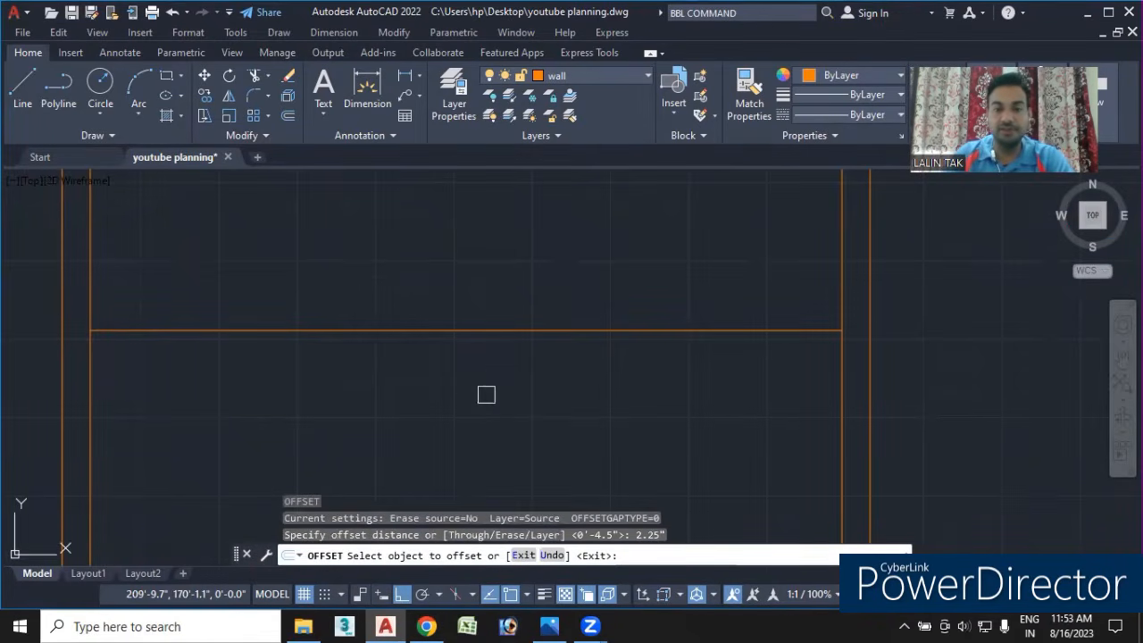
{"action": "left_click", "coordinate": [530, 332]}
{"action": "left_click", "coordinate": [519, 243]}
{"action": "left_click", "coordinate": [537, 332]}
{"action": "left_click", "coordinate": [536, 386]}
{"action": "key", "text": "Escape"}
- Delete the original centre line between the two offset lines of the bedroom partition wall
{"action": "left_click", "coordinate": [491, 330]}
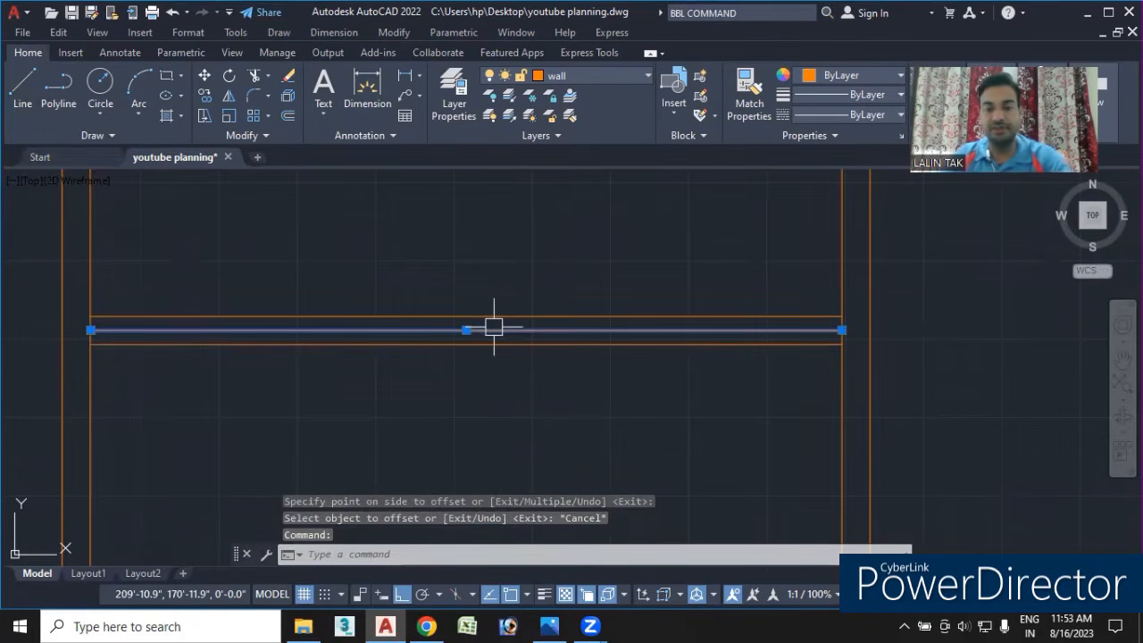
{"action": "key", "text": "Delete"}
{"action": "scroll", "coordinate": [489, 339], "scroll_direction": "down", "scroll_amount": 3}
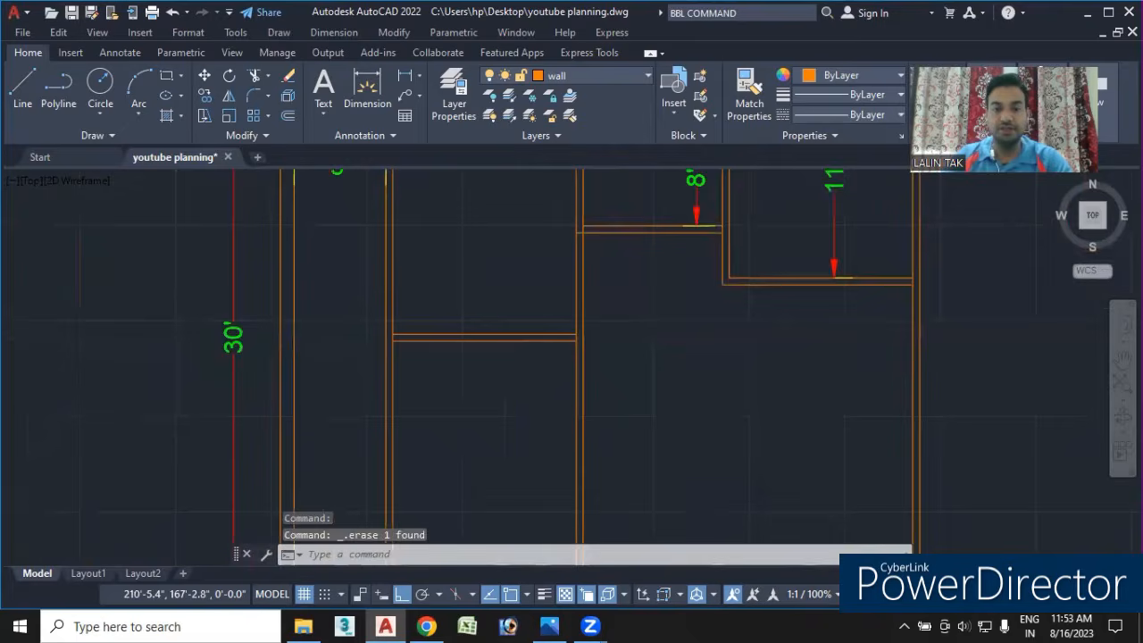
{"action": "scroll", "coordinate": [496, 411], "scroll_direction": "down", "scroll_amount": 3}
{"action": "scroll", "coordinate": [505, 399], "scroll_direction": "up", "scroll_amount": 2}
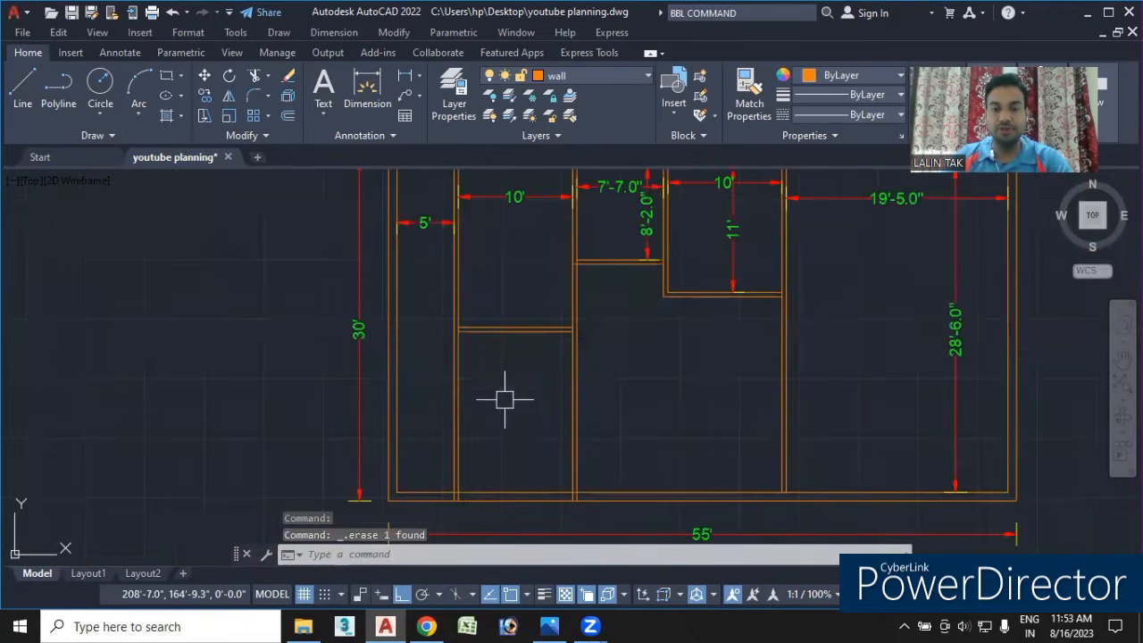
- Add a vertical linear dimension to the lower bedroom, from the partition wall to the inner face of the bottom outer wall
{"action": "left_click", "coordinate": [404, 75]}
{"action": "middle_click_drag", "start_coordinate": [549, 357], "coordinate": [540, 325]}
{"action": "scroll", "coordinate": [544, 337], "scroll_direction": "up", "scroll_amount": 2}
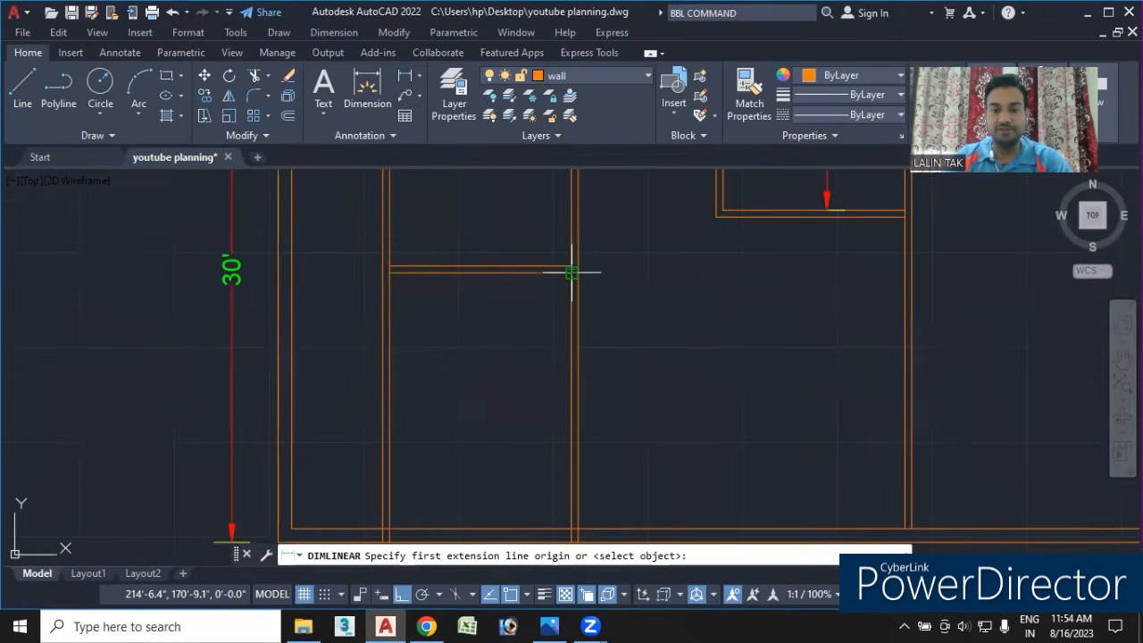
{"action": "left_click", "coordinate": [571, 272]}
{"action": "middle_click_drag", "start_coordinate": [569, 518], "coordinate": [576, 429]}
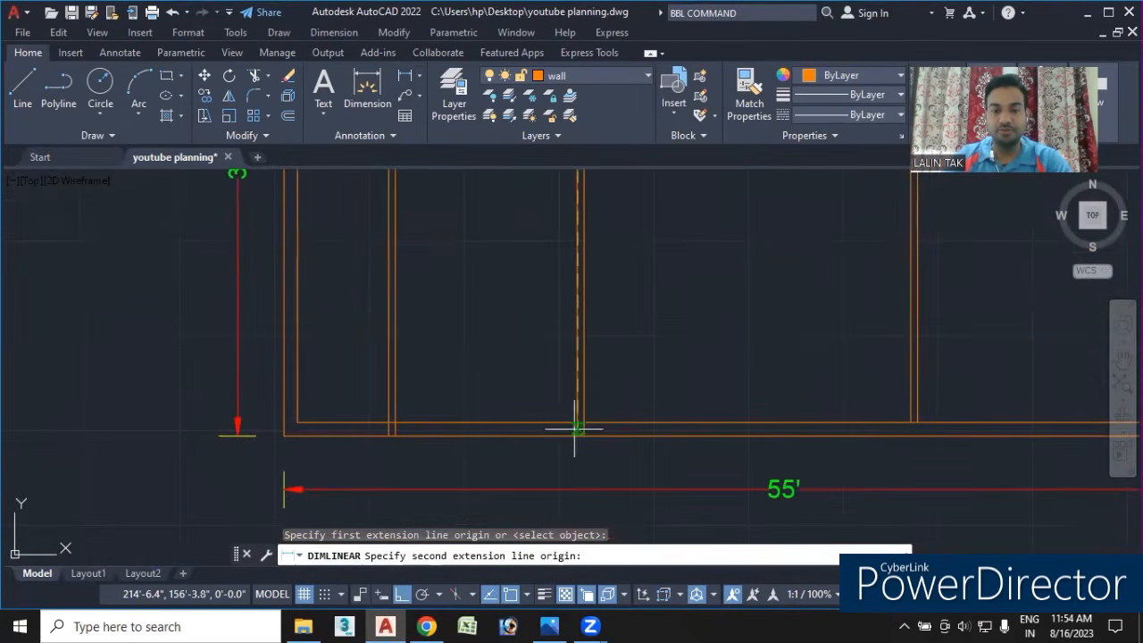
{"action": "left_click", "coordinate": [578, 423]}
{"action": "left_click", "coordinate": [544, 429]}
- Add a vertical linear dimension to the upper bedroom, from the top outer wall's inner face to the partition wall
{"action": "middle_click_drag", "start_coordinate": [606, 327], "coordinate": [607, 354]}
{"action": "middle_click_drag", "start_coordinate": [646, 298], "coordinate": [664, 524]}
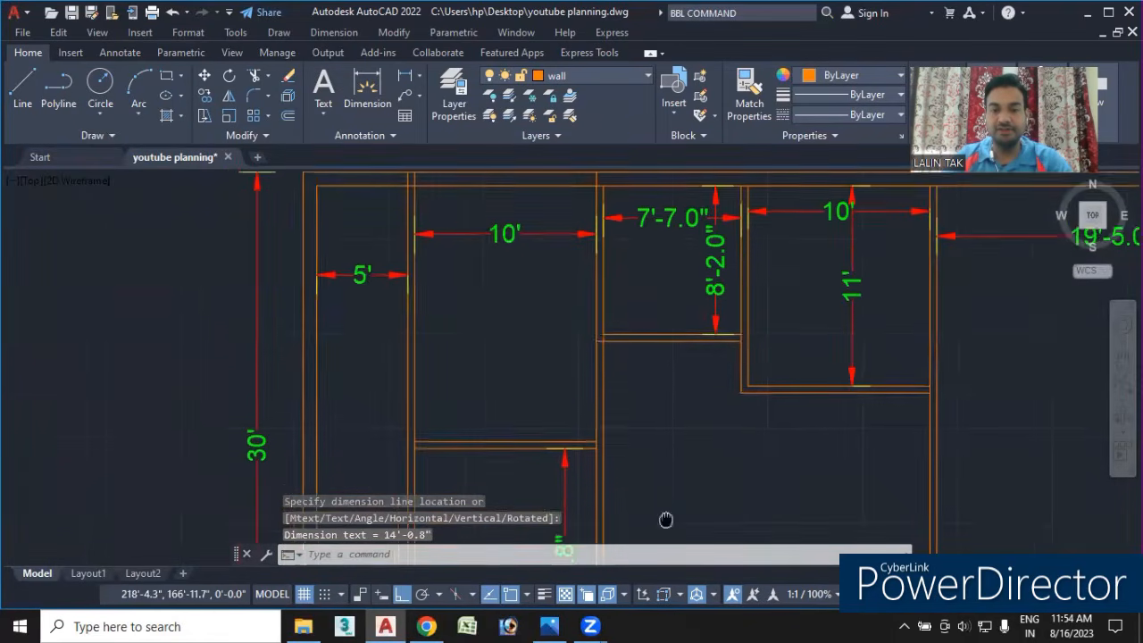
{"action": "left_click", "coordinate": [590, 356]}
{"action": "key", "text": "Return"}
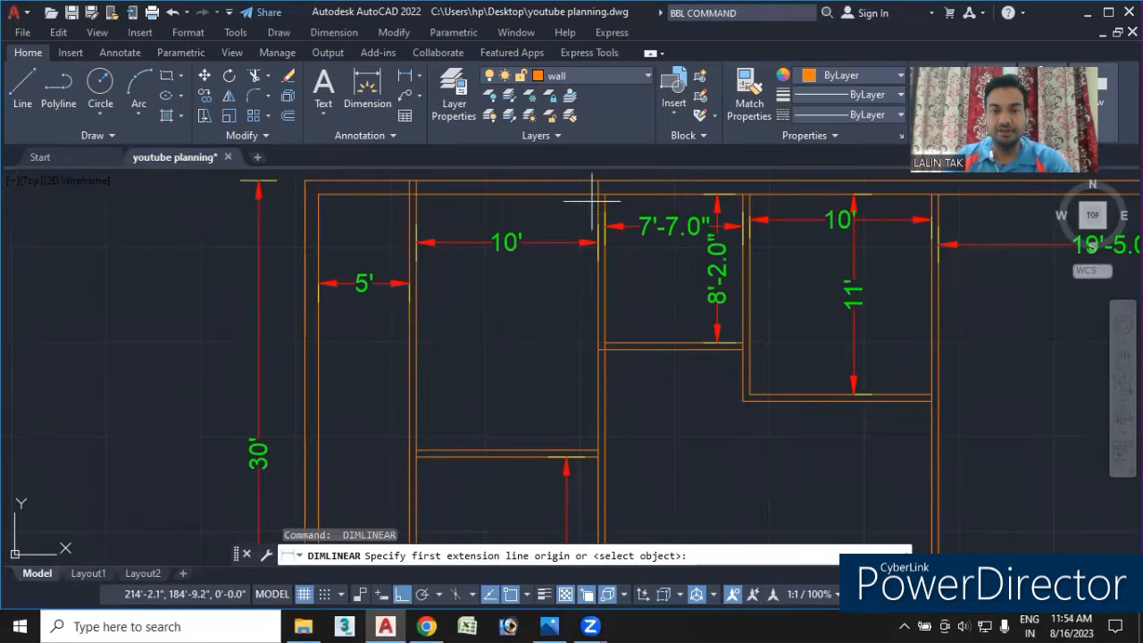
{"action": "left_click", "coordinate": [599, 193]}
{"action": "left_click", "coordinate": [597, 452]}
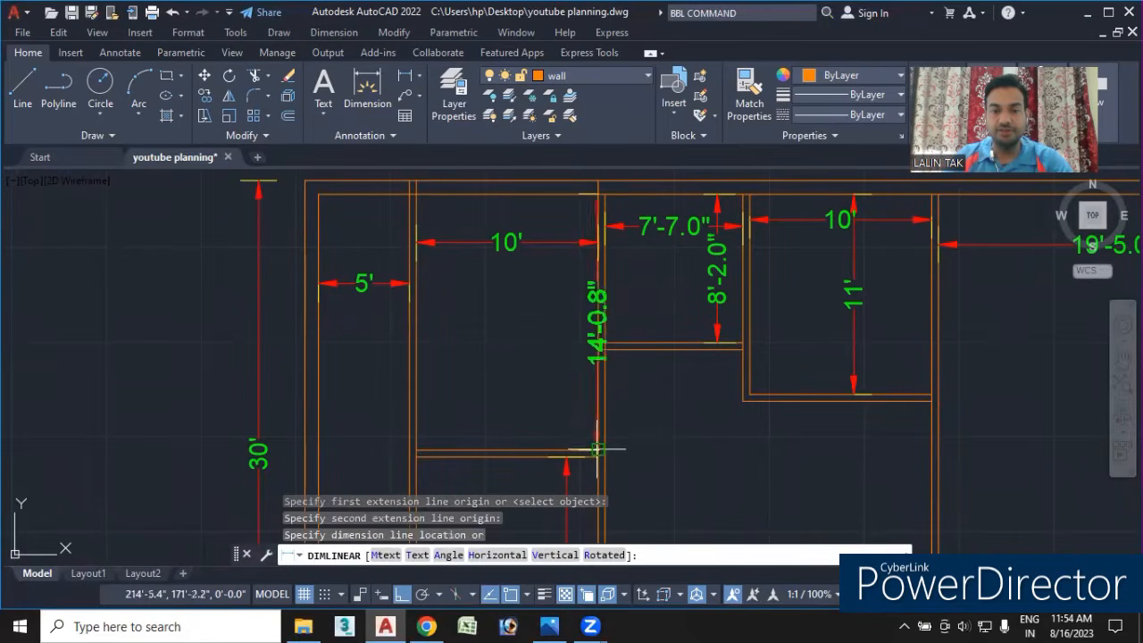
{"action": "left_click", "coordinate": [568, 447]}
- Add a horizontal linear dimension across the lower bedroom's width, just above the bottom outer wall
{"action": "middle_click_drag", "start_coordinate": [556, 430], "coordinate": [615, 311]}
{"action": "scroll", "coordinate": [586, 389], "scroll_direction": "down", "scroll_amount": 2}
{"action": "middle_click_drag", "start_coordinate": [557, 472], "coordinate": [564, 434]}
{"action": "key", "text": "Return"}
{"action": "left_click", "coordinate": [528, 479]}
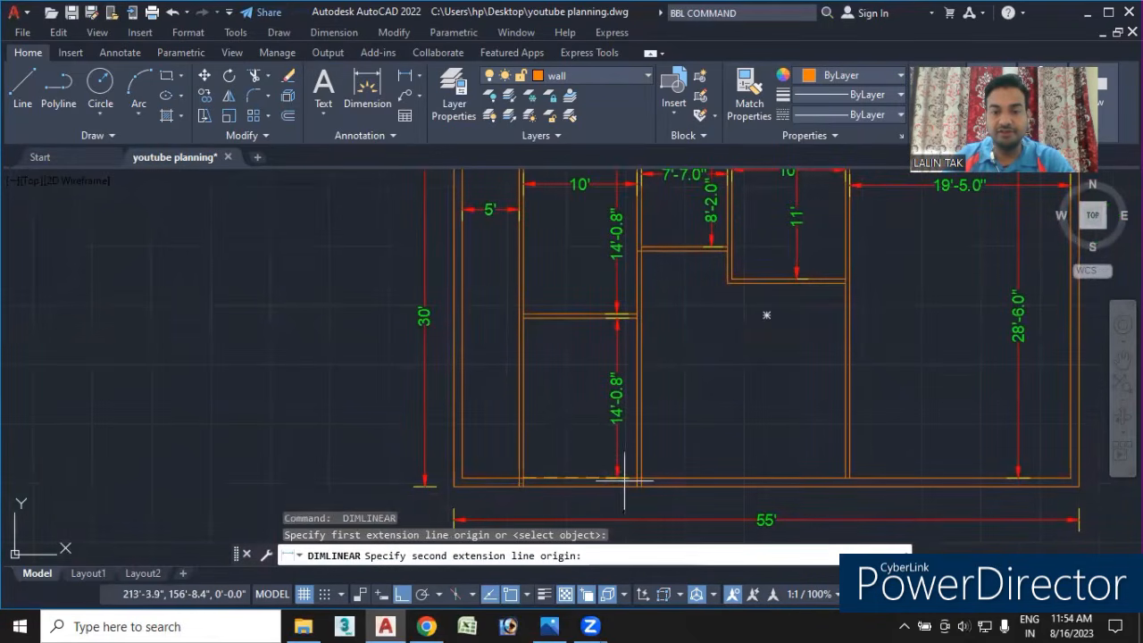
{"action": "scroll", "coordinate": [637, 486], "scroll_direction": "up", "scroll_amount": 2}
{"action": "left_click", "coordinate": [637, 470]}
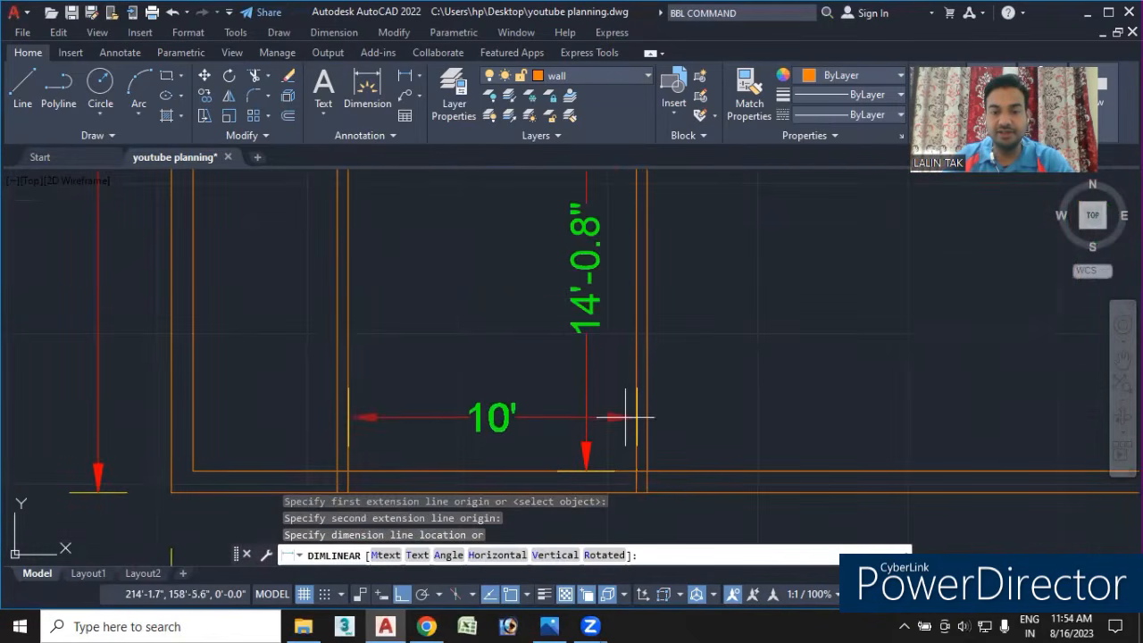
{"action": "left_click", "coordinate": [597, 408]}
- Delete the 5' width dimension from the narrow strip beside the two bedrooms
{"action": "scroll", "coordinate": [594, 404], "scroll_direction": "down", "scroll_amount": 2}
{"action": "mouse_move", "coordinate": [646, 320]}
{"action": "middle_mouse_down"}
{"action": "mouse_move", "coordinate": [664, 378]}
{"action": "mouse_move", "coordinate": [694, 421]}
{"action": "middle_mouse_up"}
{"action": "scroll", "coordinate": [640, 391], "scroll_direction": "down", "scroll_amount": 2}
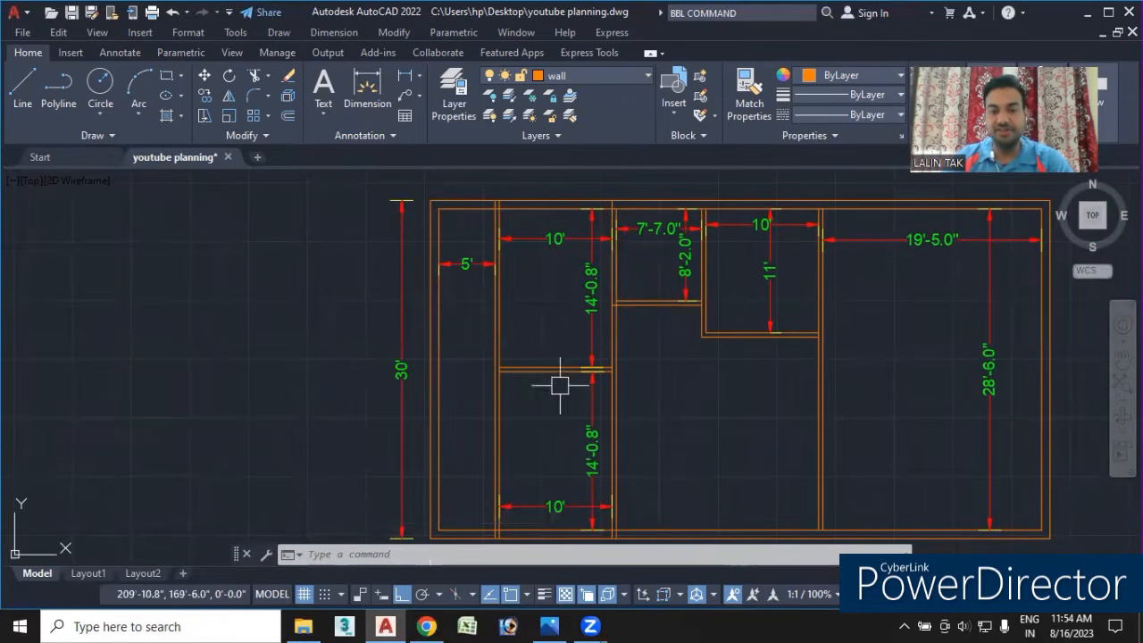
{"action": "scroll", "coordinate": [527, 395], "scroll_direction": "up", "scroll_amount": 4}
{"action": "scroll", "coordinate": [741, 358], "scroll_direction": "down", "scroll_amount": 5}
{"action": "middle_click_drag", "start_coordinate": [795, 362], "coordinate": [687, 386]}
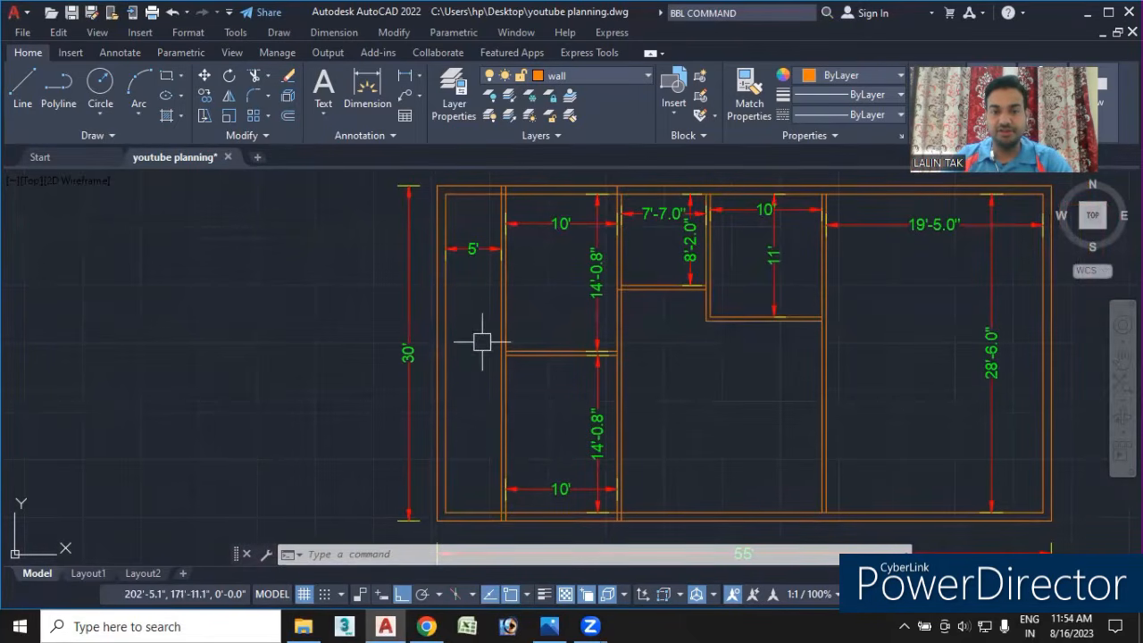
{"action": "middle_click_drag", "start_coordinate": [467, 276], "coordinate": [466, 299]}
{"action": "left_click", "coordinate": [462, 274]}
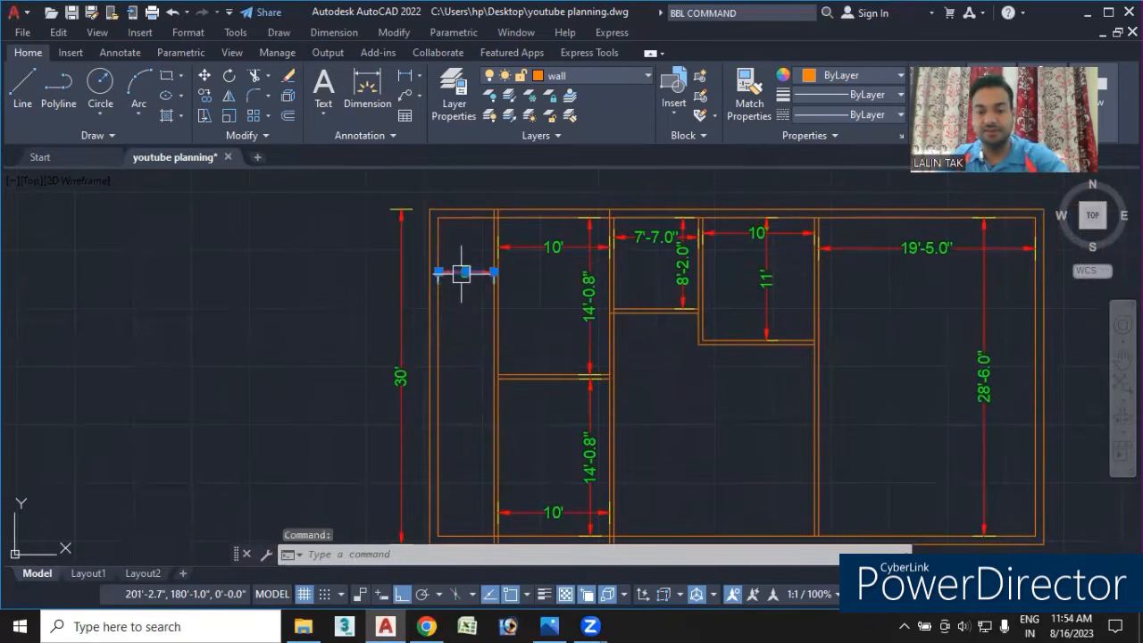
{"action": "key", "text": "Delete"}
{"action": "middle_click_drag", "start_coordinate": [460, 255], "coordinate": [462, 264]}
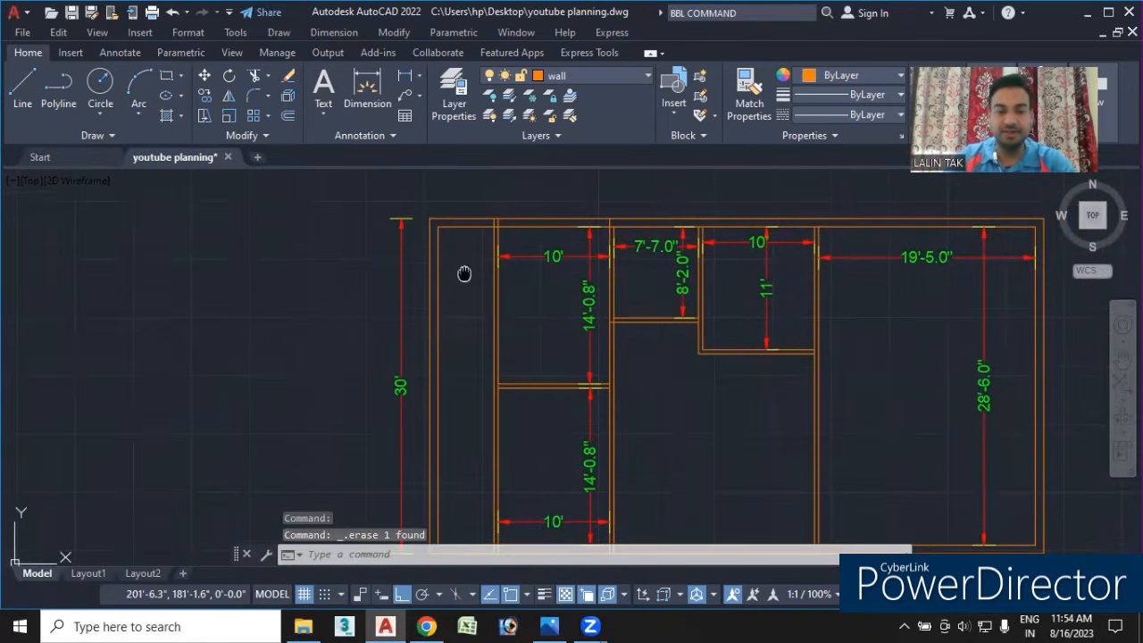
- Check the attached lat-bath and OTS sizes in the reference floor plan image in Photos, and return to the AutoCAD drawing
{"action": "middle_click_drag", "start_coordinate": [651, 376], "coordinate": [607, 329]}
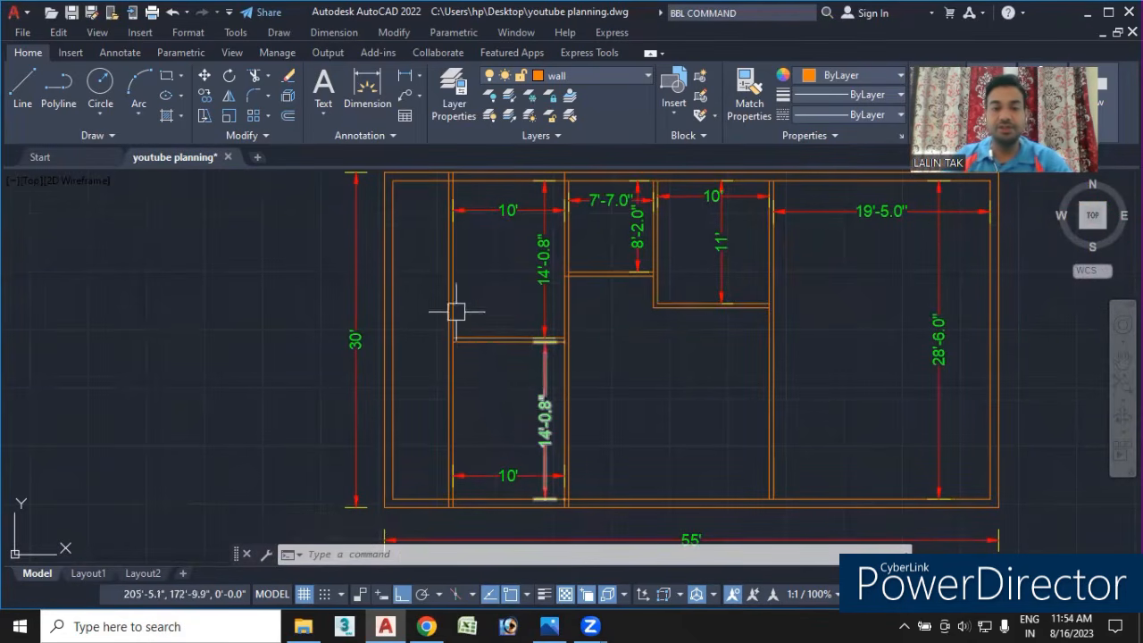
{"action": "middle_click_drag", "start_coordinate": [421, 288], "coordinate": [429, 312]}
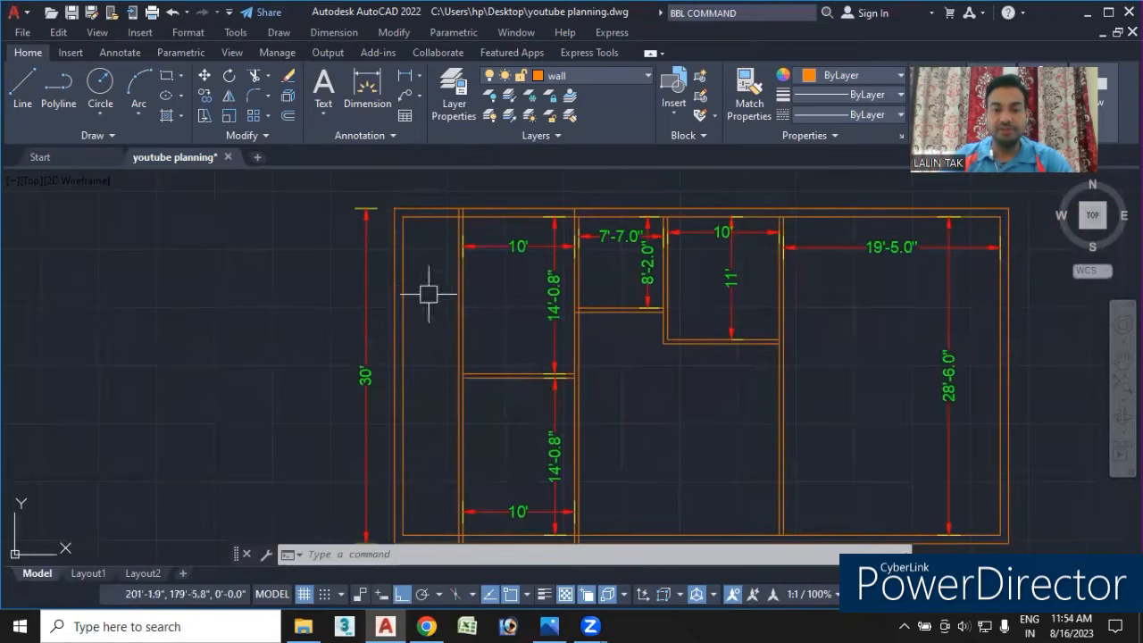
{"action": "left_click", "coordinate": [550, 626]}
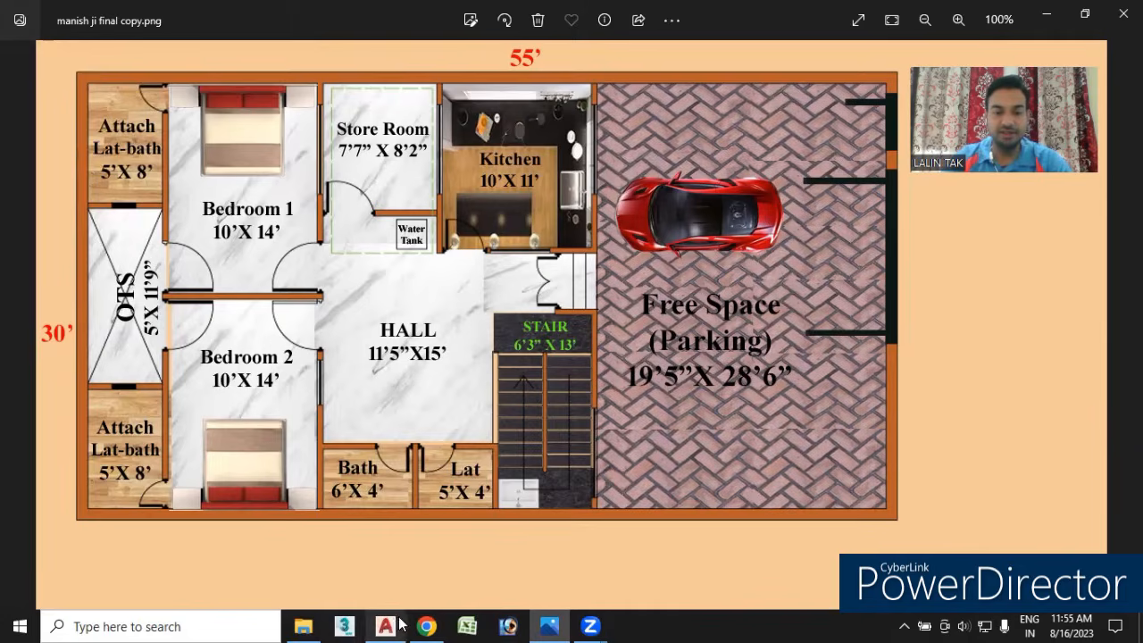
{"action": "mouse_move", "coordinate": [399, 624]}
{"action": "left_click", "coordinate": [395, 571]}
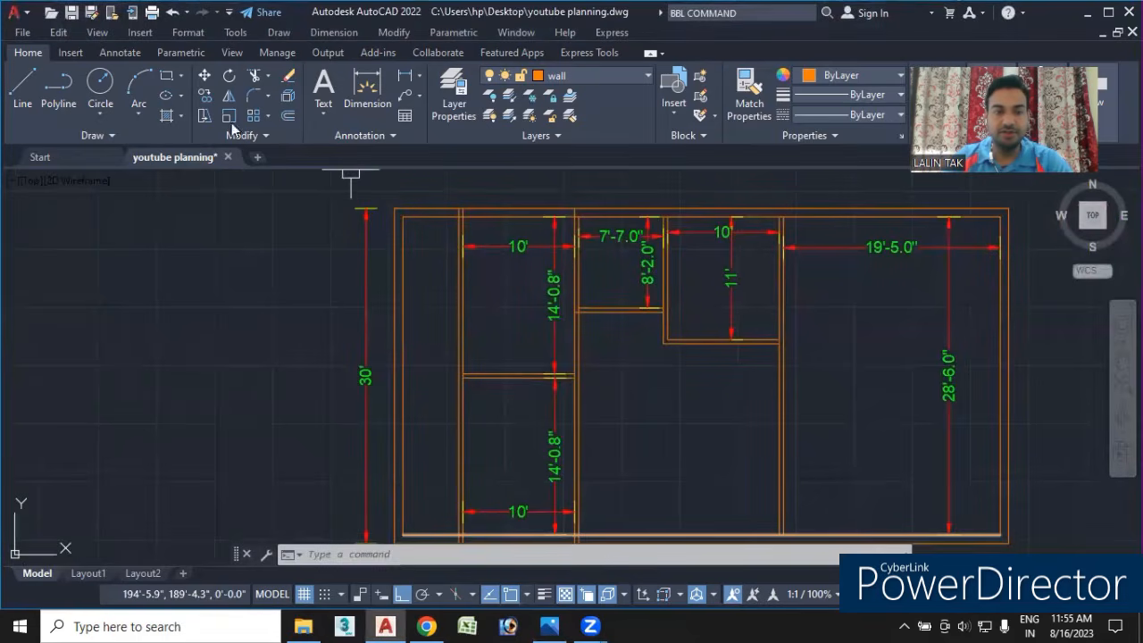
- Draw a horizontal line across the narrow side strip, starting 8' below the inner top corner of the outer wall
{"action": "key", "text": "Return"}
{"action": "scroll", "coordinate": [414, 289], "scroll_direction": "up", "scroll_amount": 4}
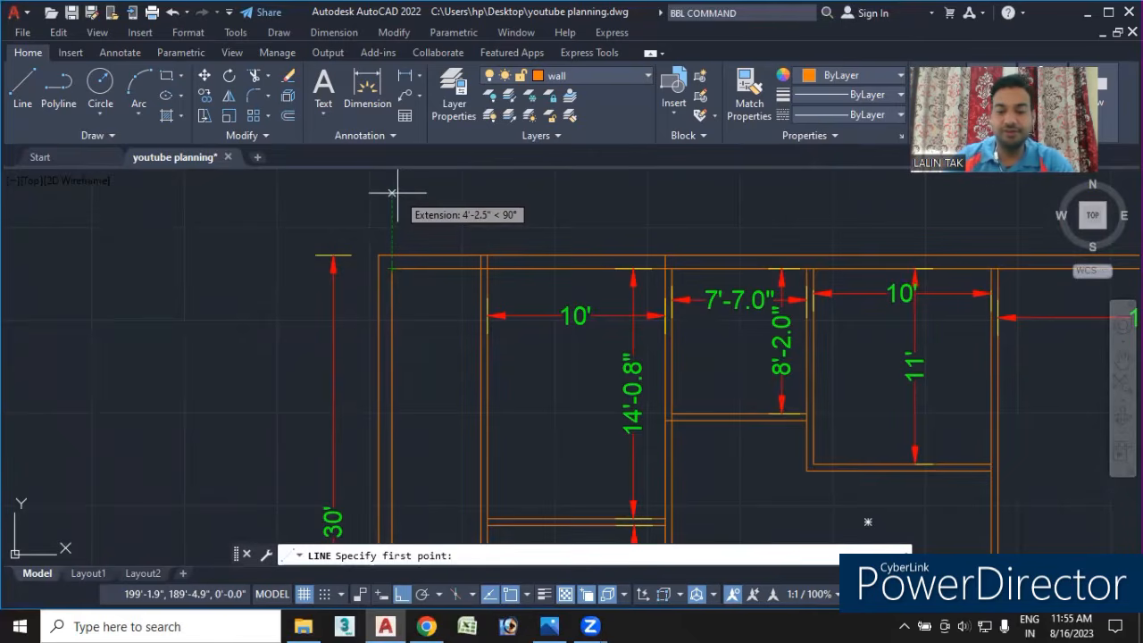
{"action": "type", "text": "-8'"}
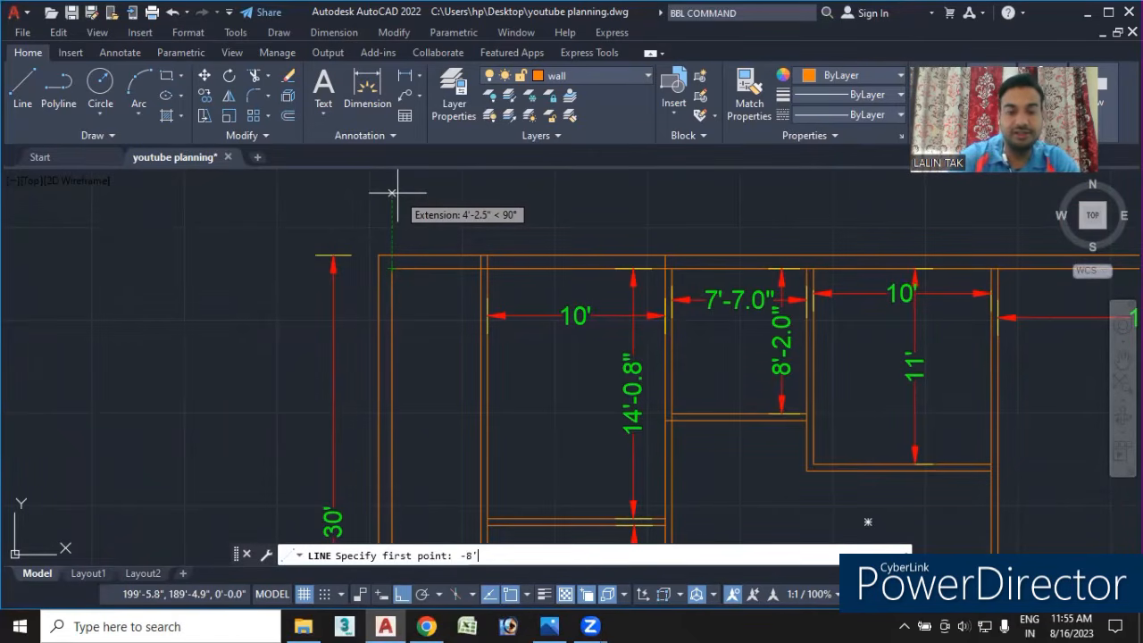
{"action": "key", "text": "Return"}
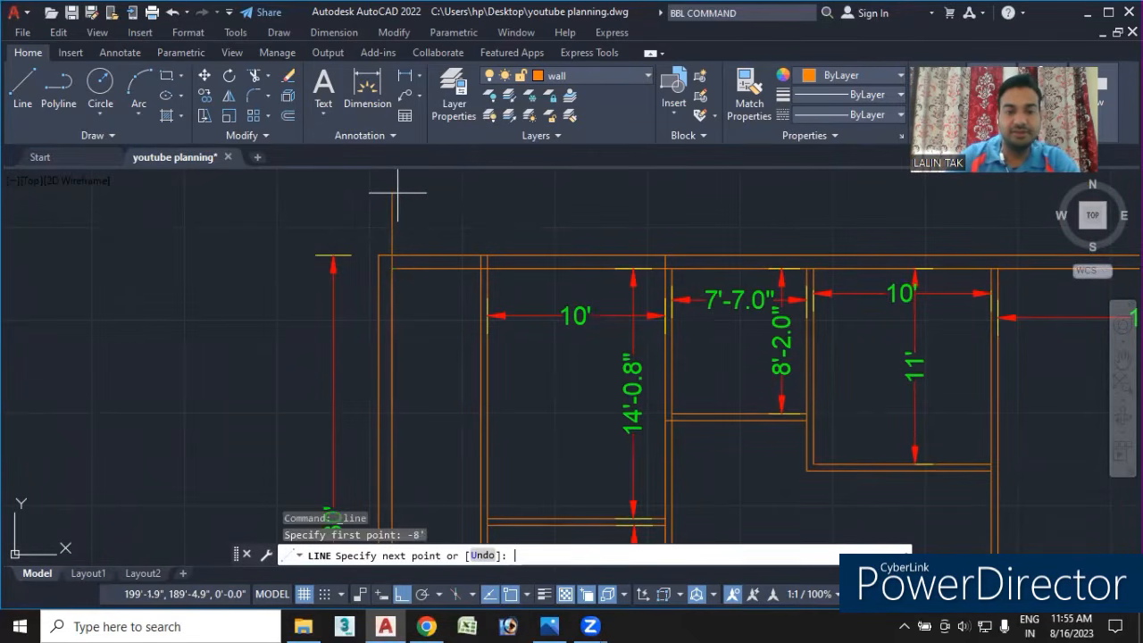
{"action": "left_click", "coordinate": [481, 411]}
{"action": "key", "text": "Escape"}
- Offset the new line in the narrow strip 4.5" downward to form the attached bathroom's partition wall
{"action": "middle_click_drag", "start_coordinate": [511, 441], "coordinate": [509, 415]}
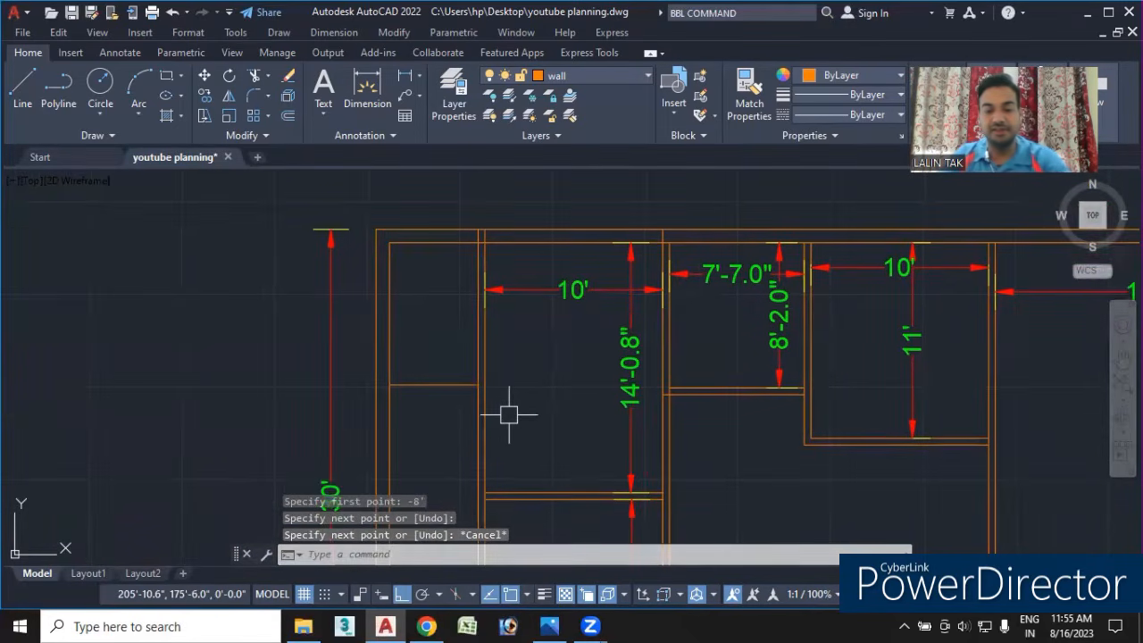
{"action": "type", "text": "o"}
{"action": "key", "text": "Return"}
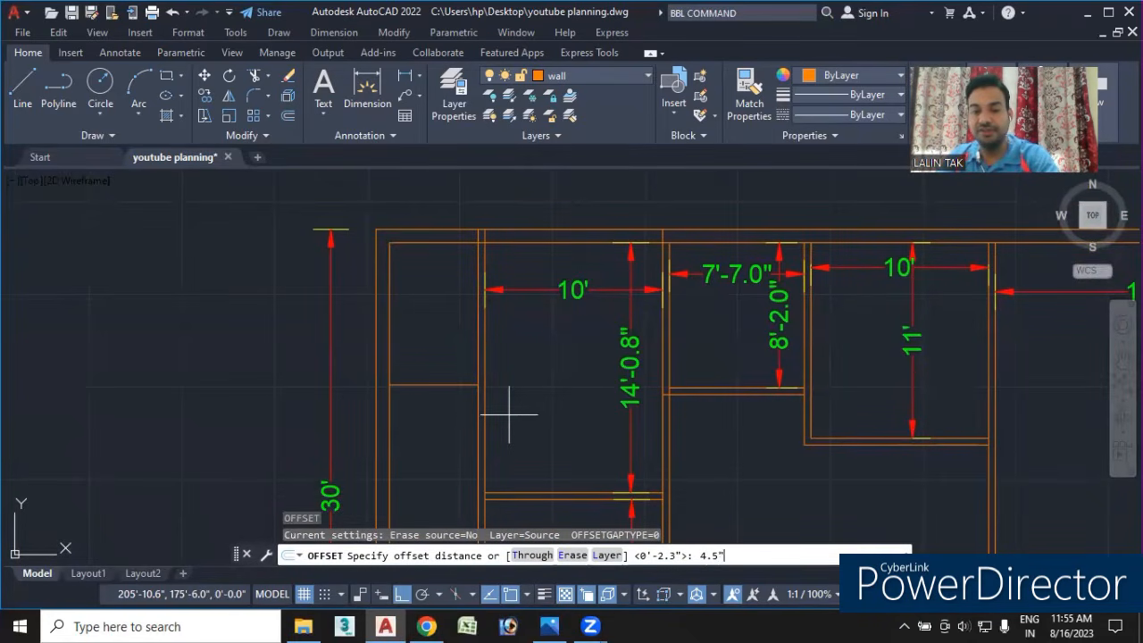
{"action": "type", "text": "4.5\""}
{"action": "key", "text": "Return"}
{"action": "left_click", "coordinate": [434, 386]}
{"action": "left_click", "coordinate": [434, 416]}
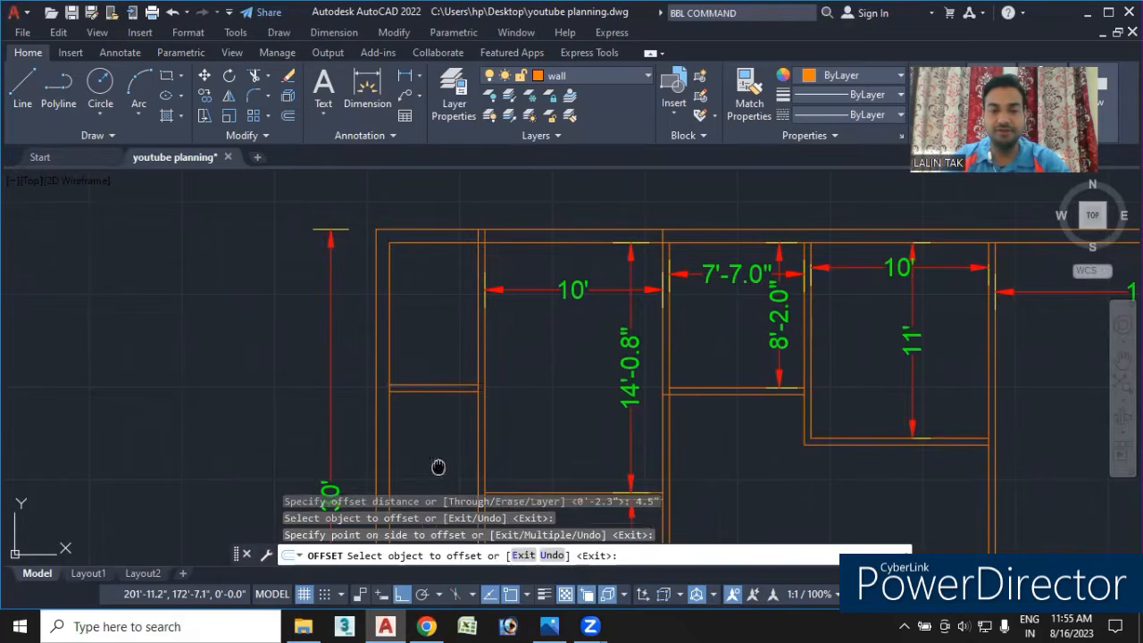
{"action": "middle_click_drag", "start_coordinate": [438, 467], "coordinate": [452, 405]}
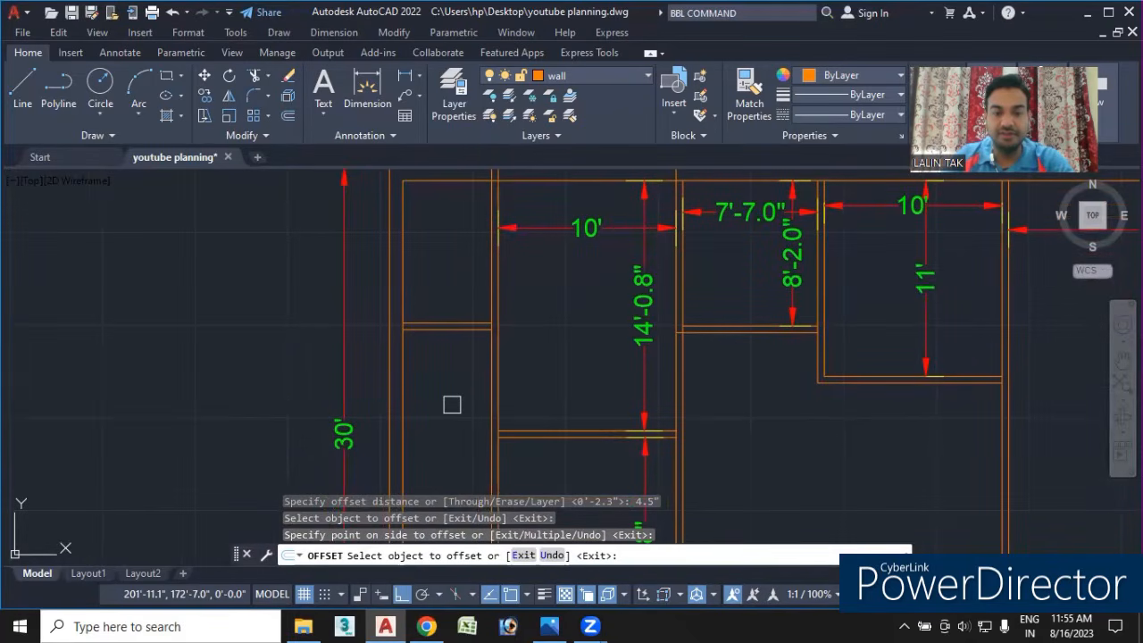
{"action": "key", "text": "Escape"}
- Examine the second attached lat-bath in the Photos reference plan, and return to the AutoCAD drawing
{"action": "scroll", "coordinate": [452, 401], "scroll_direction": "down", "scroll_amount": 2}
{"action": "mouse_move", "coordinate": [452, 383]}
{"action": "middle_mouse_down"}
{"action": "mouse_move", "coordinate": [489, 310]}
{"action": "mouse_move", "coordinate": [486, 330]}
{"action": "middle_mouse_up"}
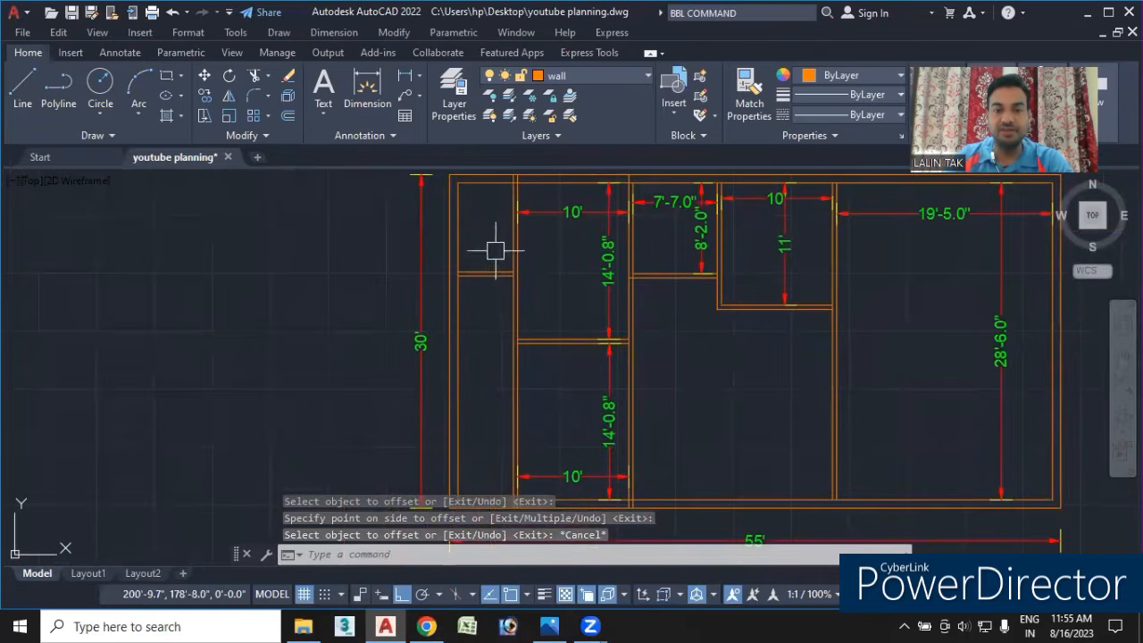
{"action": "left_click", "coordinate": [550, 627]}
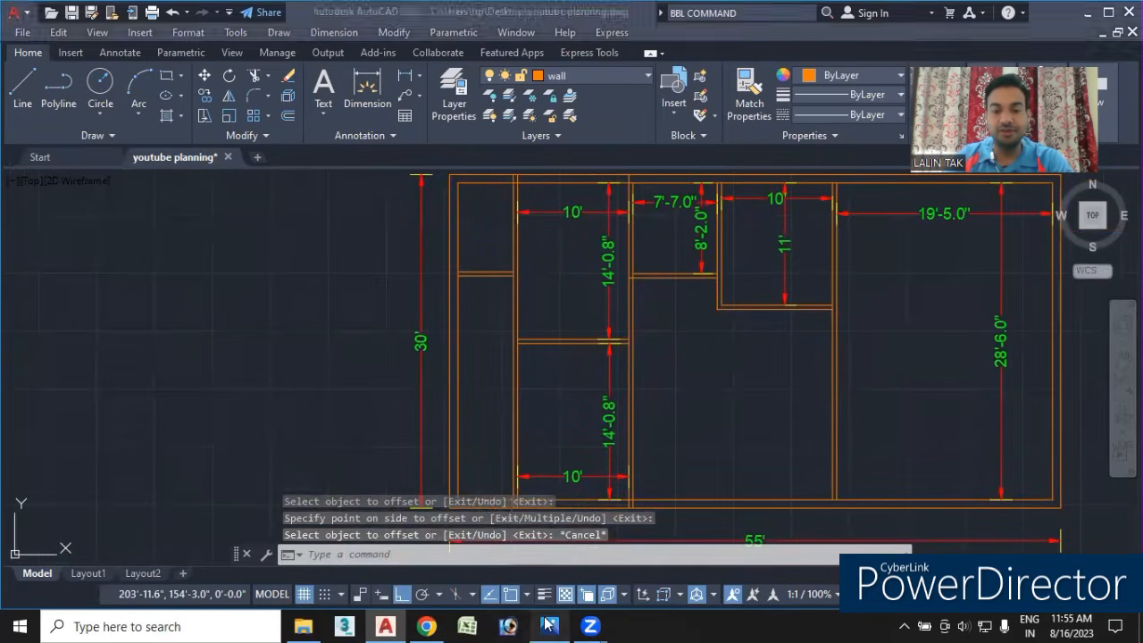
{"action": "left_click_drag", "start_coordinate": [360, 439], "coordinate": [457, 406]}
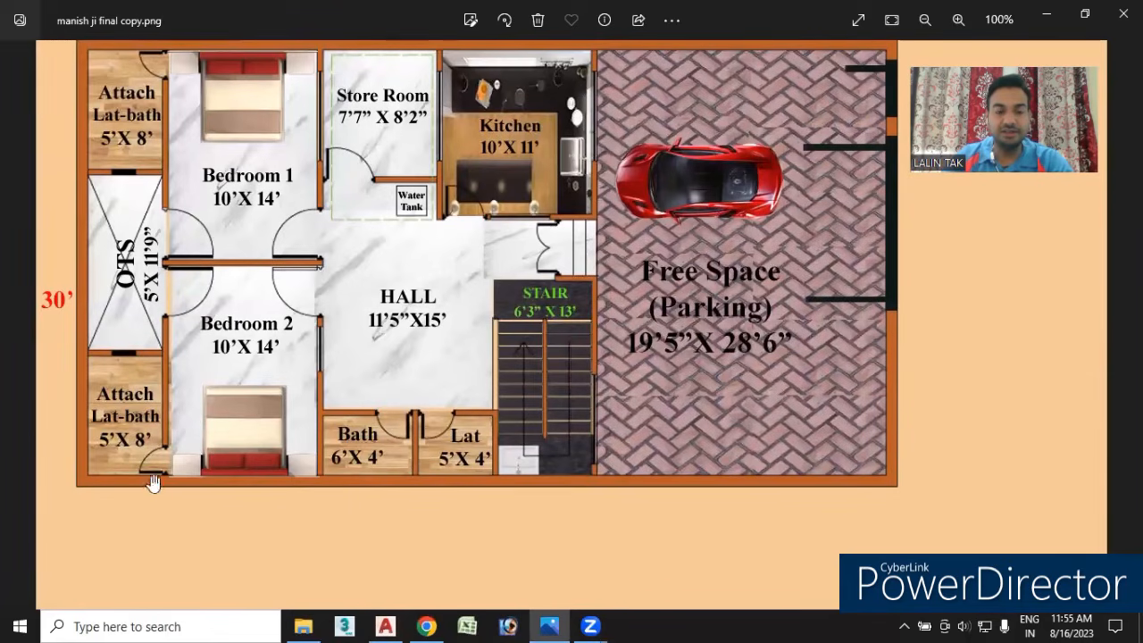
{"action": "left_click", "coordinate": [426, 627]}
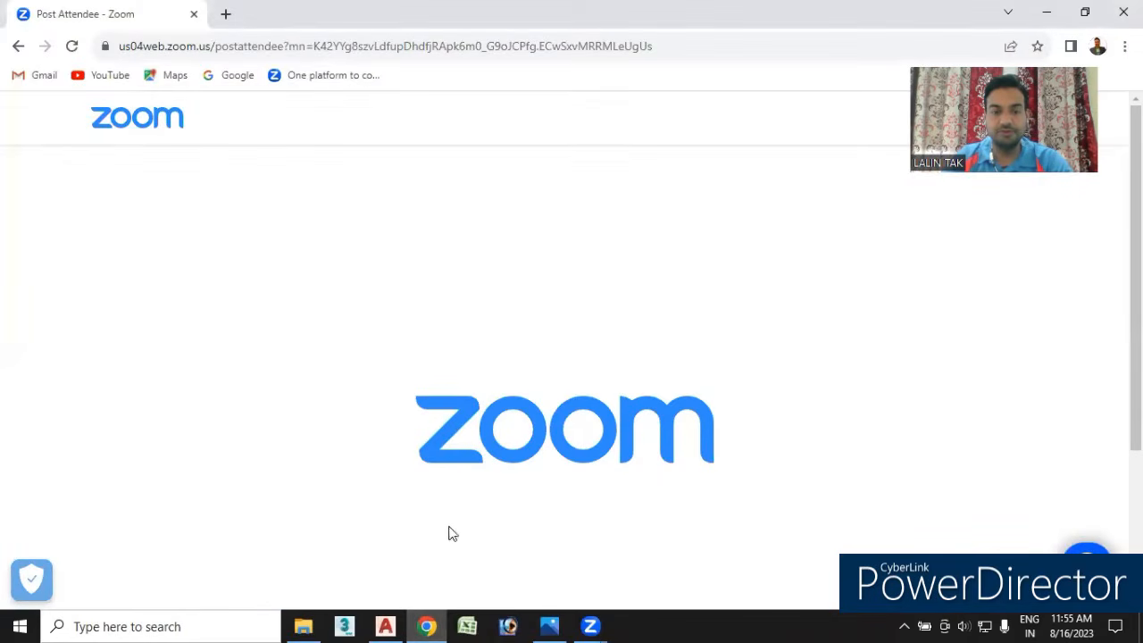
{"action": "left_click", "coordinate": [385, 626]}
{"action": "middle_click_drag", "start_coordinate": [490, 429], "coordinate": [453, 442]}
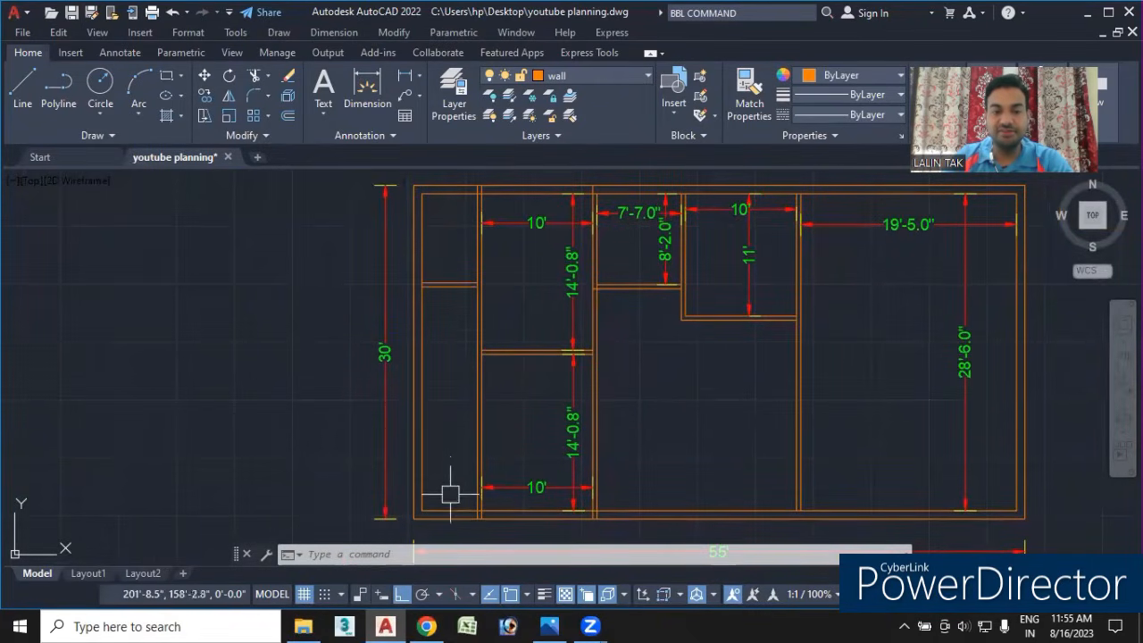
{"action": "type", "text": "m"}
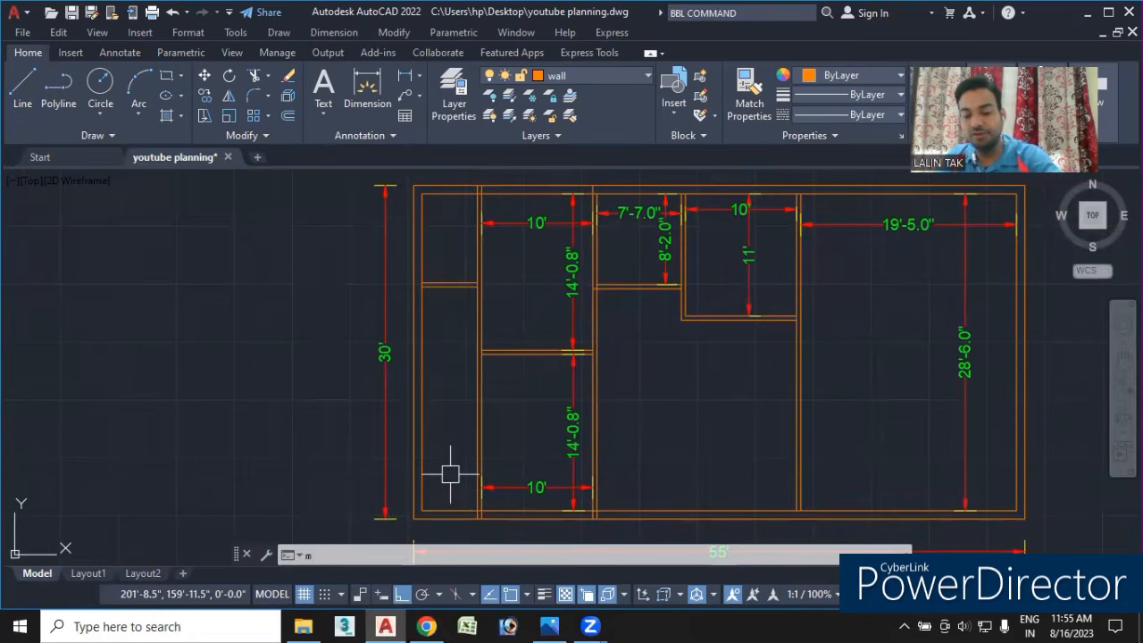
{"action": "type", "text": "i"}
{"action": "key", "text": "Return"}
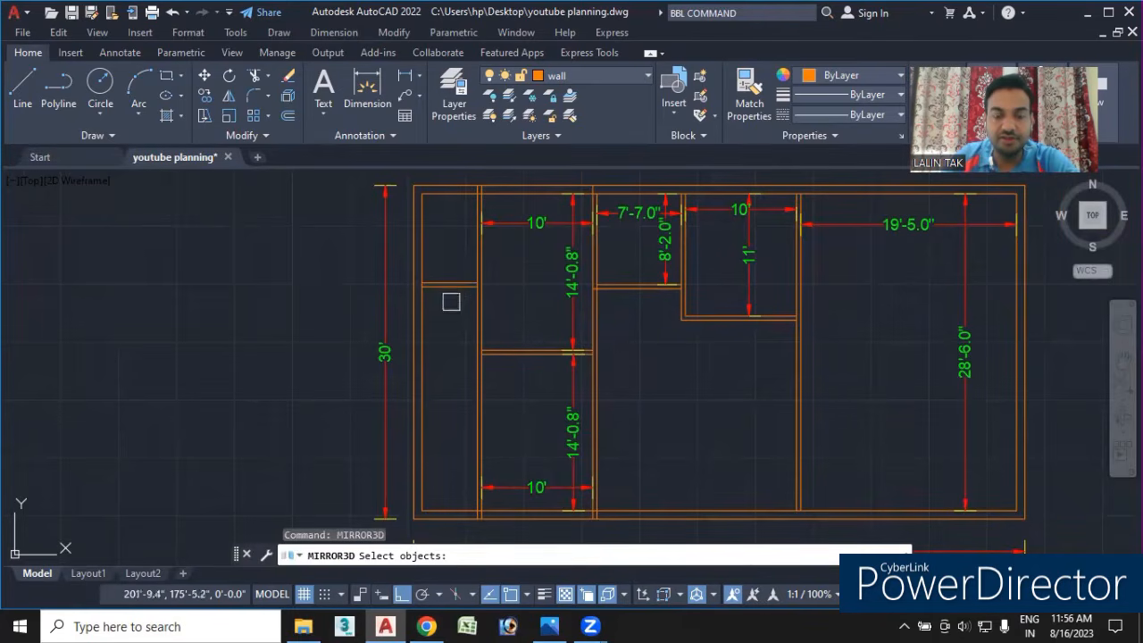
{"action": "left_click", "coordinate": [457, 331]}
{"action": "left_click", "coordinate": [440, 263]}
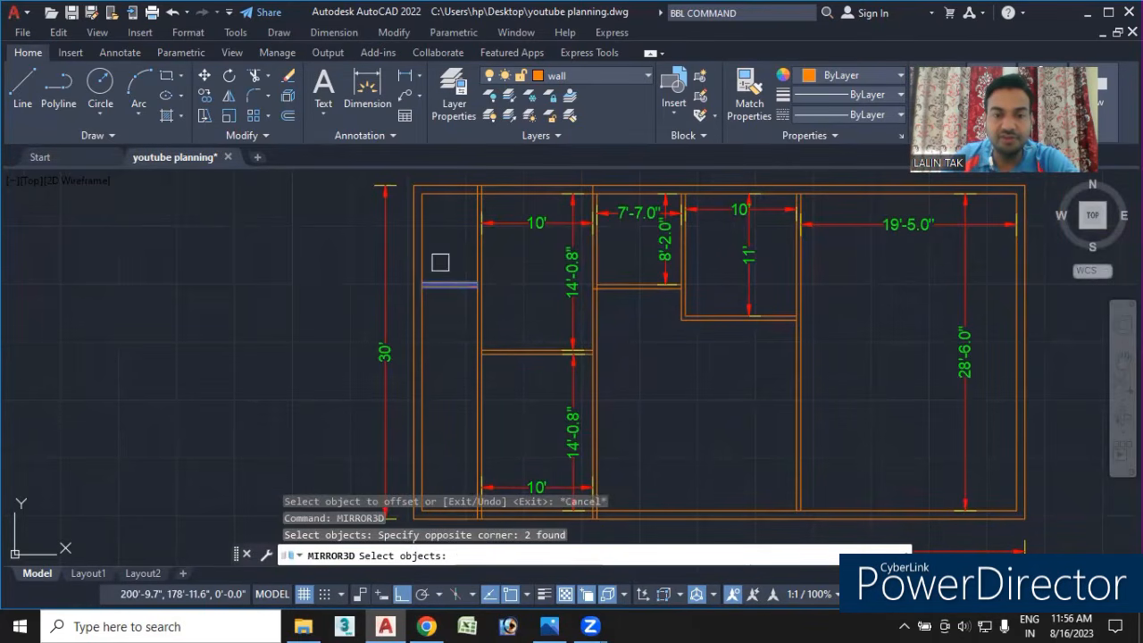
{"action": "mouse_move", "coordinate": [444, 329]}
{"action": "middle_mouse_down"}
{"action": "mouse_move", "coordinate": [441, 316]}
{"action": "mouse_move", "coordinate": [425, 362]}
{"action": "middle_mouse_up"}
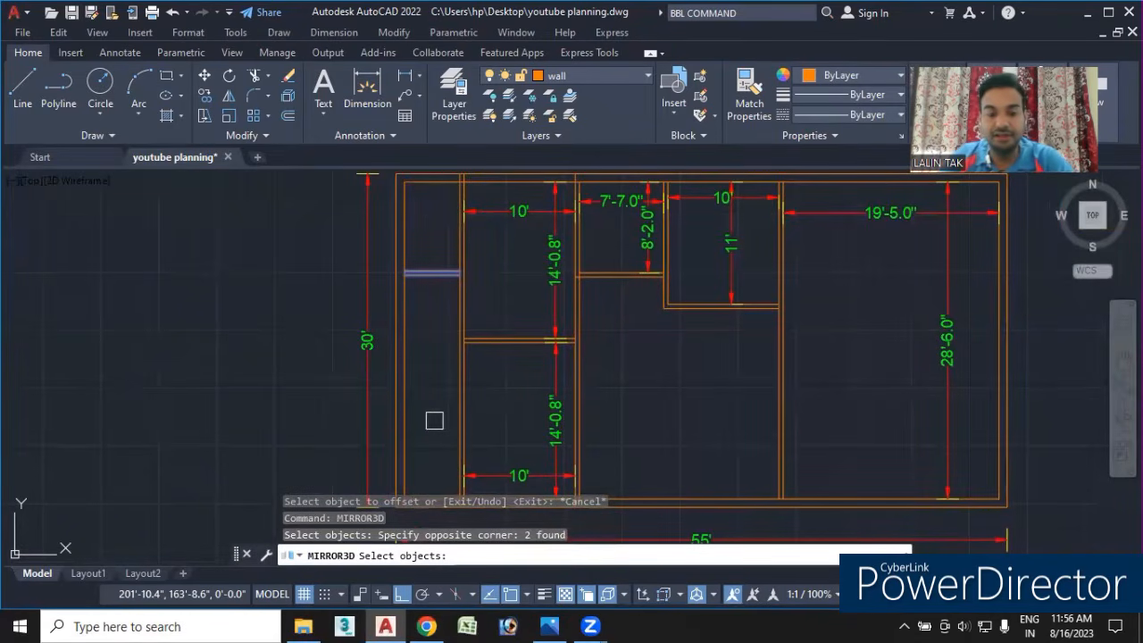
{"action": "key", "text": "Return"}
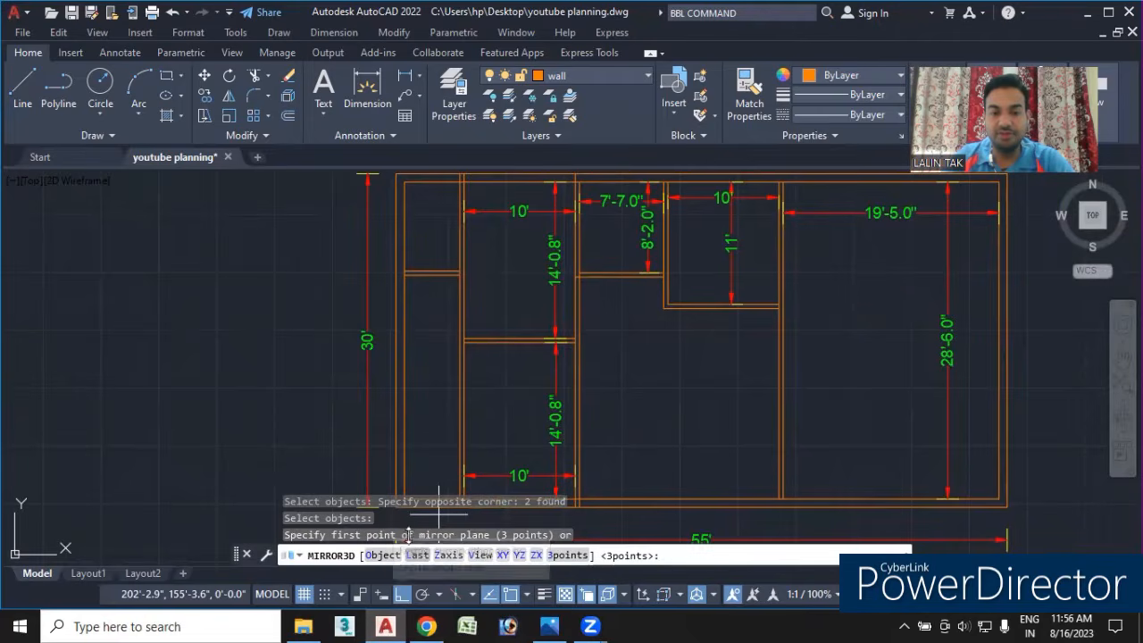
{"action": "mouse_move", "coordinate": [429, 399]}
{"action": "middle_mouse_down"}
{"action": "mouse_move", "coordinate": [449, 365]}
{"action": "mouse_move", "coordinate": [447, 333]}
{"action": "middle_mouse_up"}
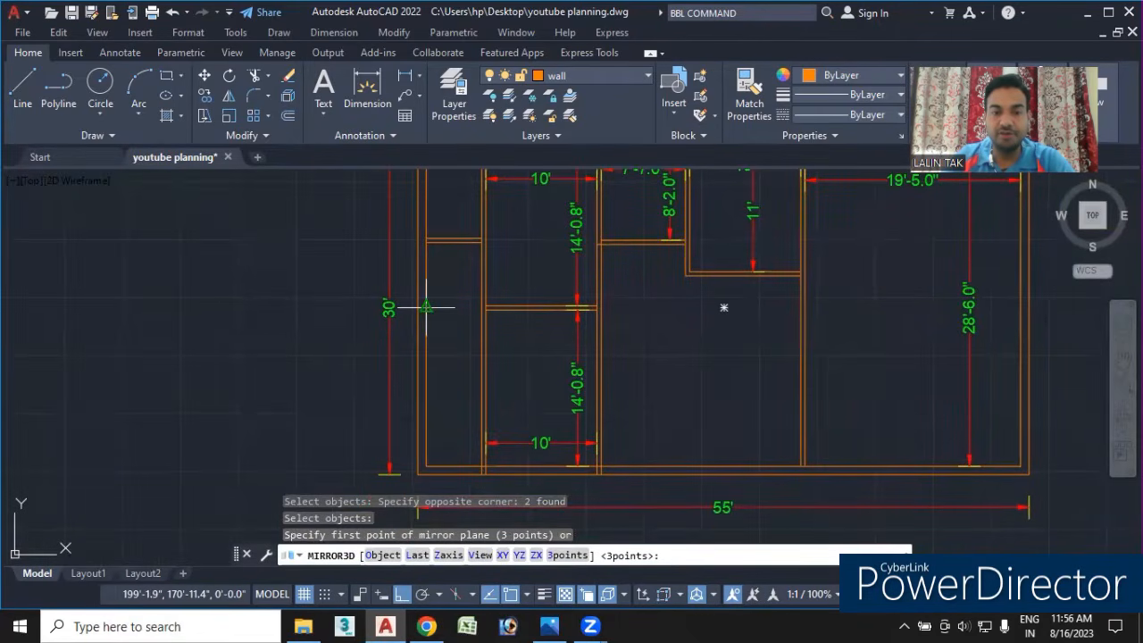
{"action": "scroll", "coordinate": [426, 307], "scroll_direction": "up", "scroll_amount": 4}
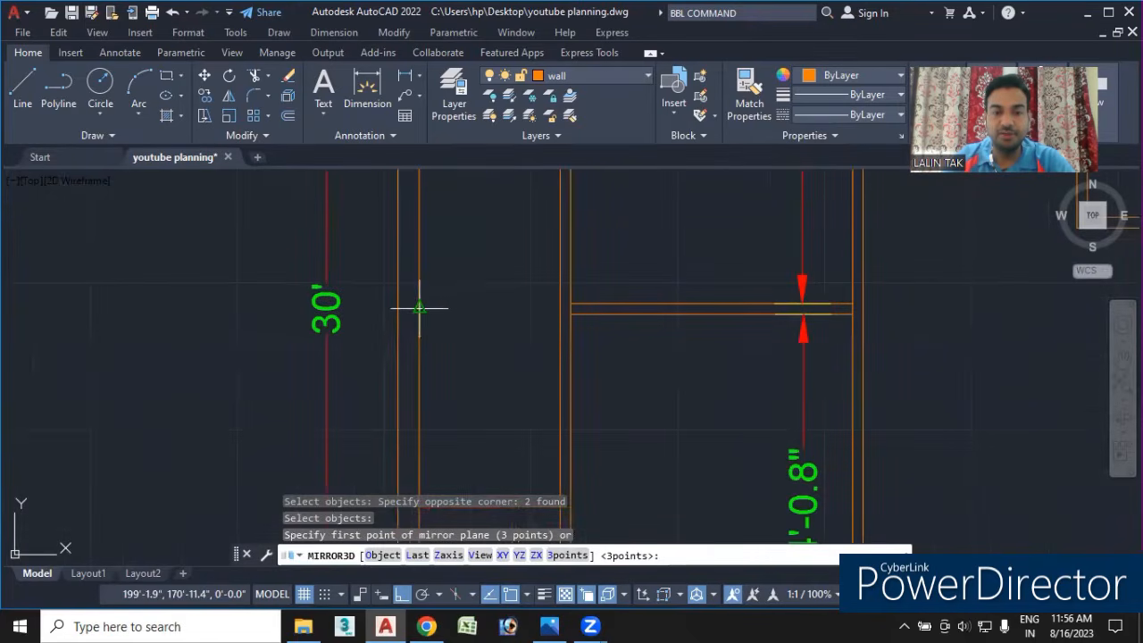
{"action": "left_click", "coordinate": [418, 308]}
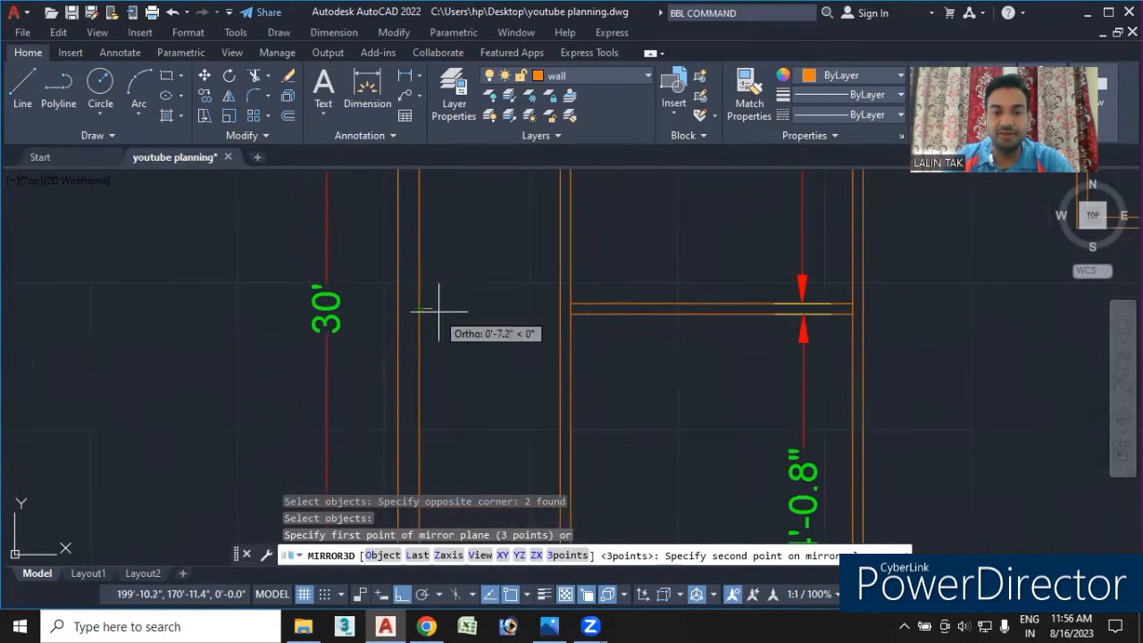
{"action": "left_click", "coordinate": [524, 309]}
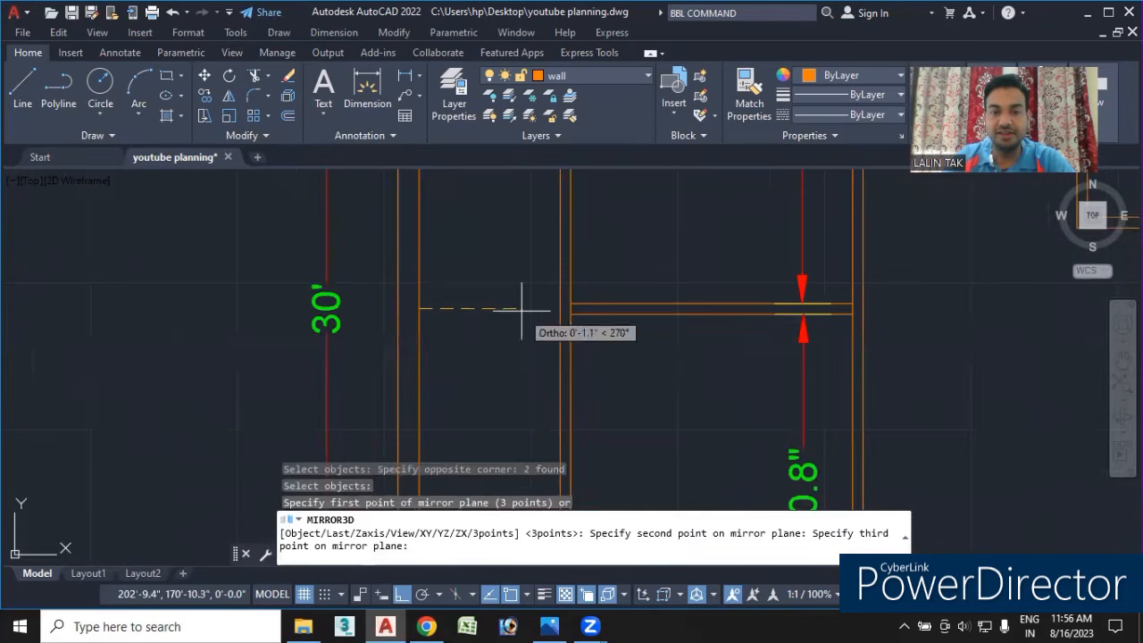
{"action": "scroll", "coordinate": [505, 347], "scroll_direction": "down", "scroll_amount": 3}
{"action": "middle_click_drag", "start_coordinate": [503, 359], "coordinate": [496, 314]}
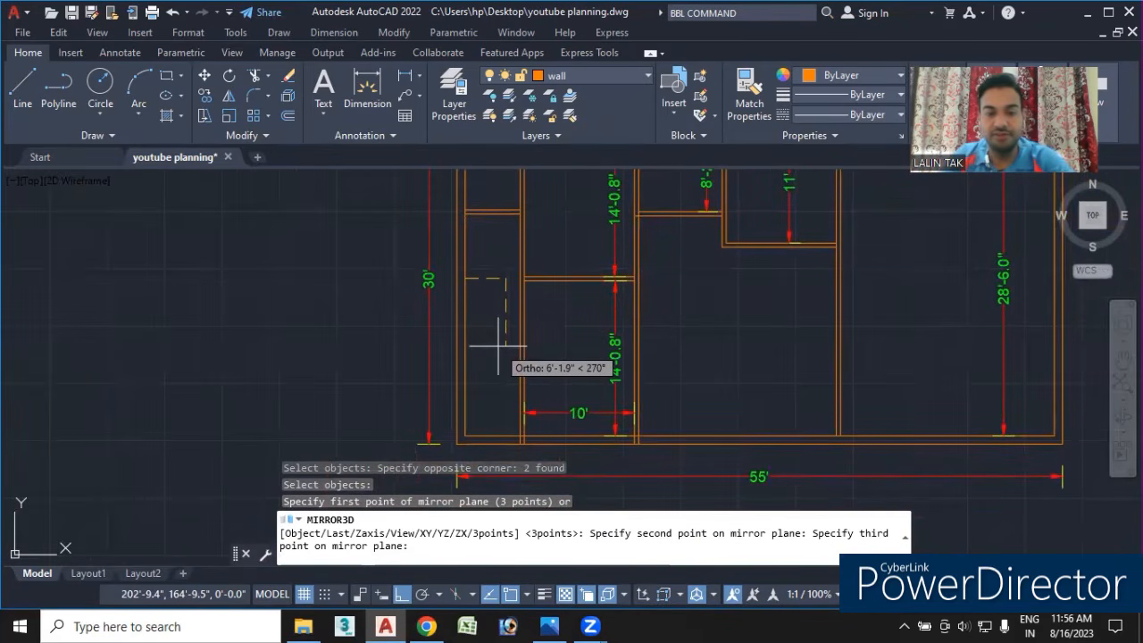
{"action": "key", "text": "Escape"}
{"action": "key", "text": "Escape"}
{"action": "key", "text": "Escape"}
{"action": "key", "text": "Escape"}
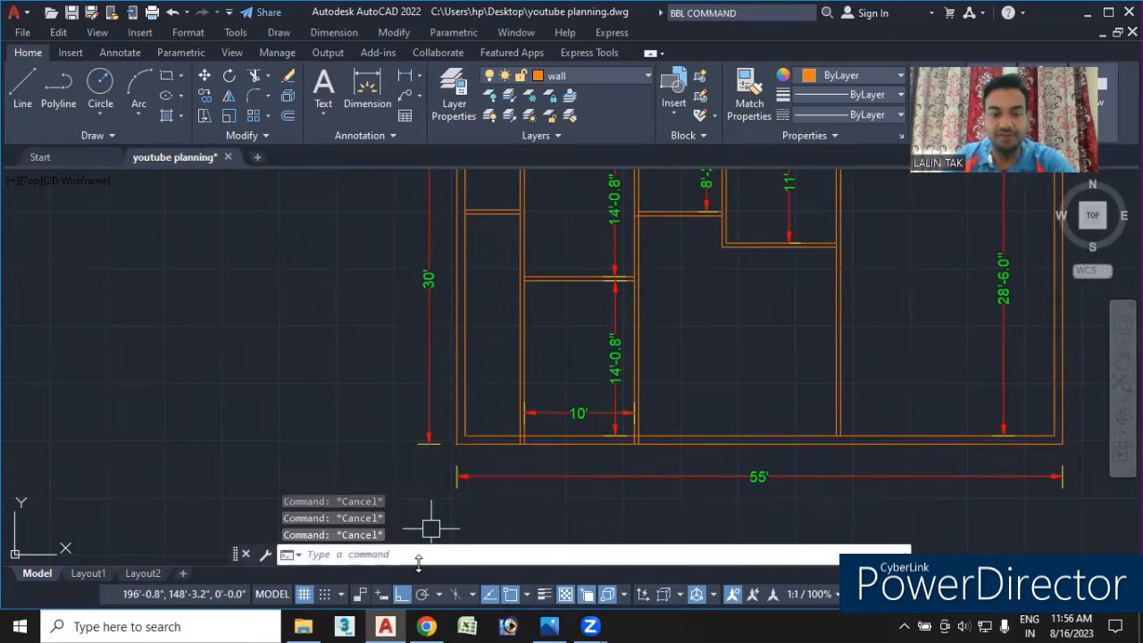
- Mirror the narrow strip's two partition lines about a horizontal line through the midpoint of the strip's inner outer-wall line, keeping the originals
{"action": "type", "text": "mirror"}
{"action": "key", "text": "Return"}
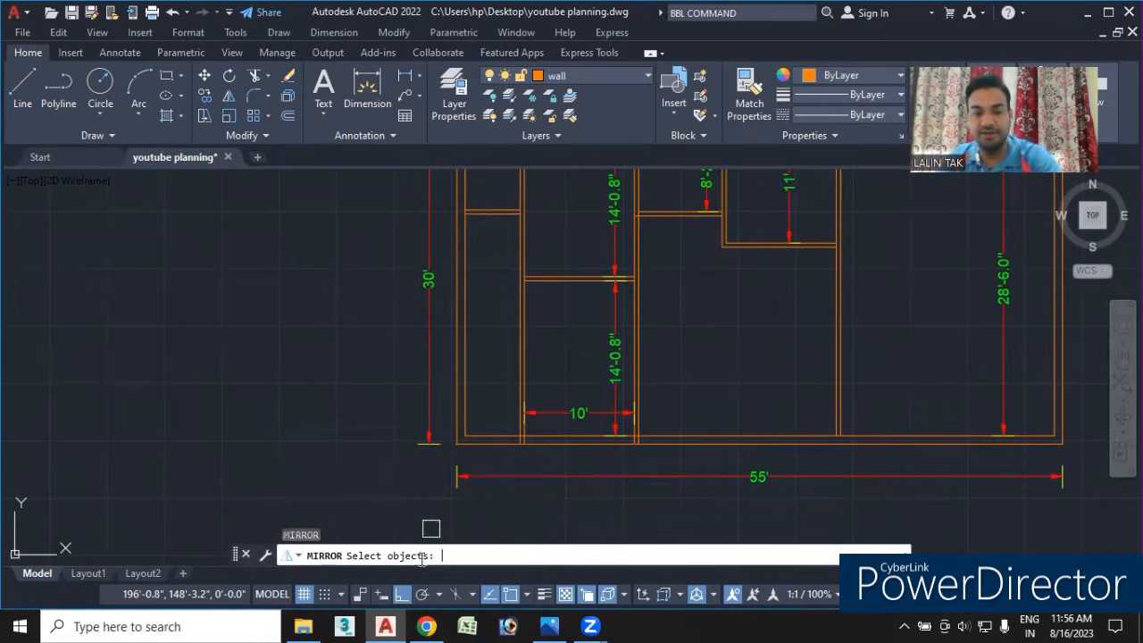
{"action": "middle_click_drag", "start_coordinate": [488, 252], "coordinate": [470, 352]}
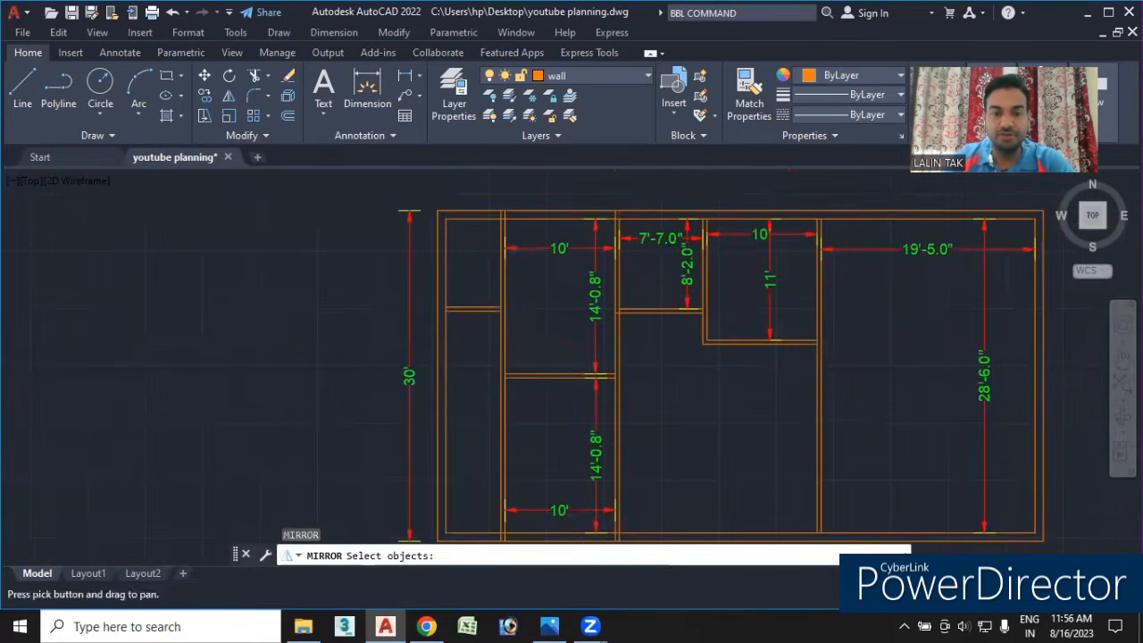
{"action": "left_click", "coordinate": [478, 340]}
{"action": "left_click", "coordinate": [471, 268]}
{"action": "key", "text": "Return"}
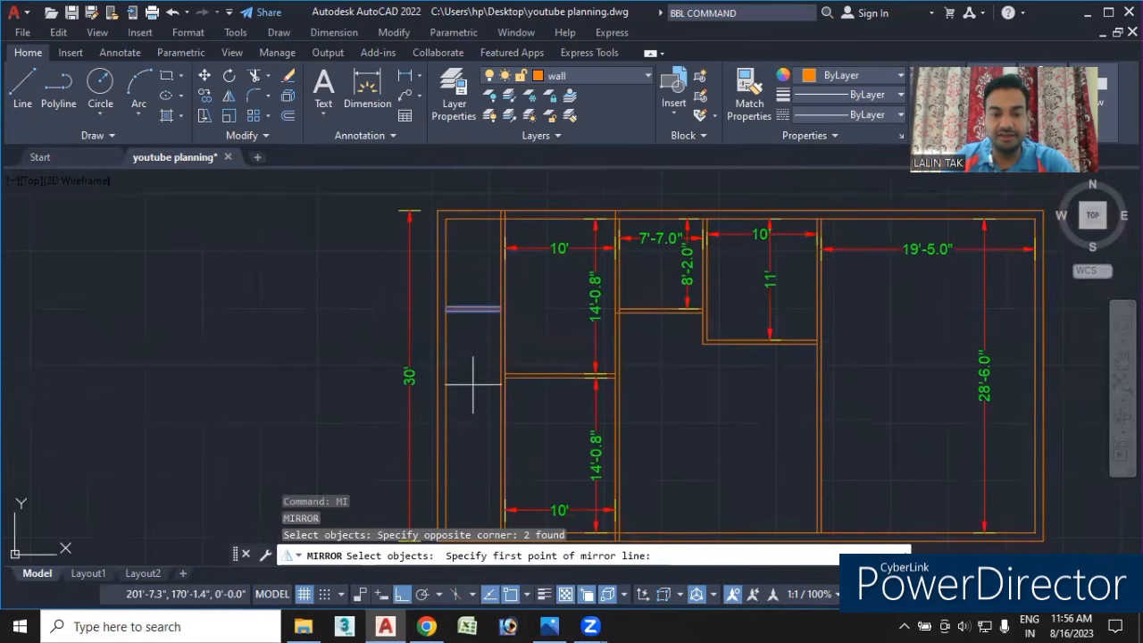
{"action": "middle_click_drag", "start_coordinate": [475, 429], "coordinate": [473, 357]}
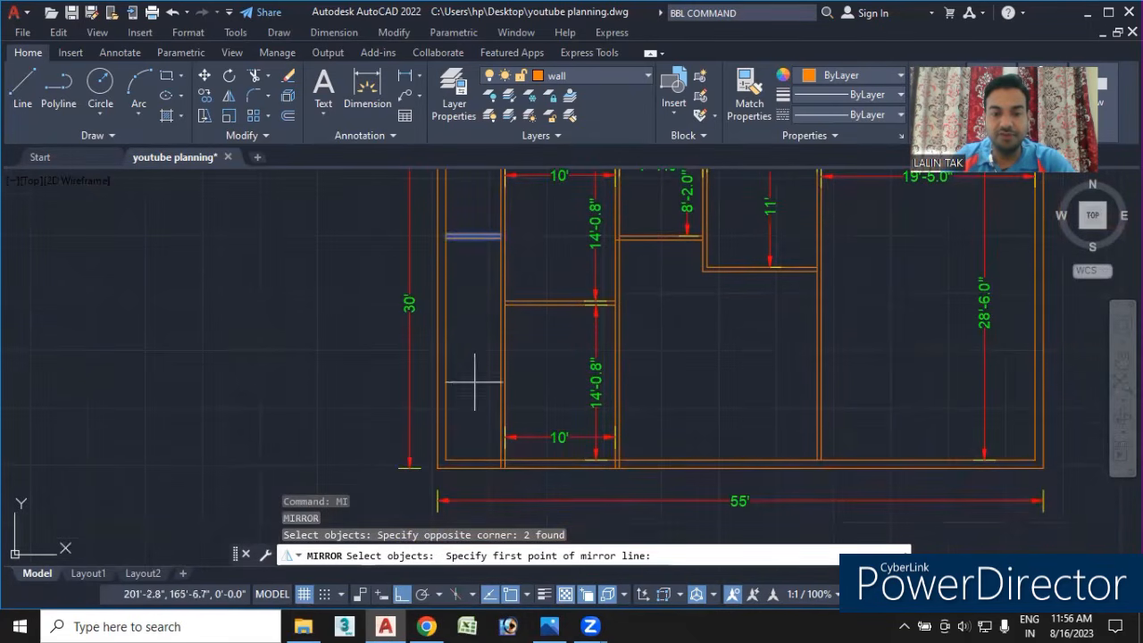
{"action": "left_click", "coordinate": [446, 302]}
{"action": "scroll", "coordinate": [447, 305], "scroll_direction": "up", "scroll_amount": 4}
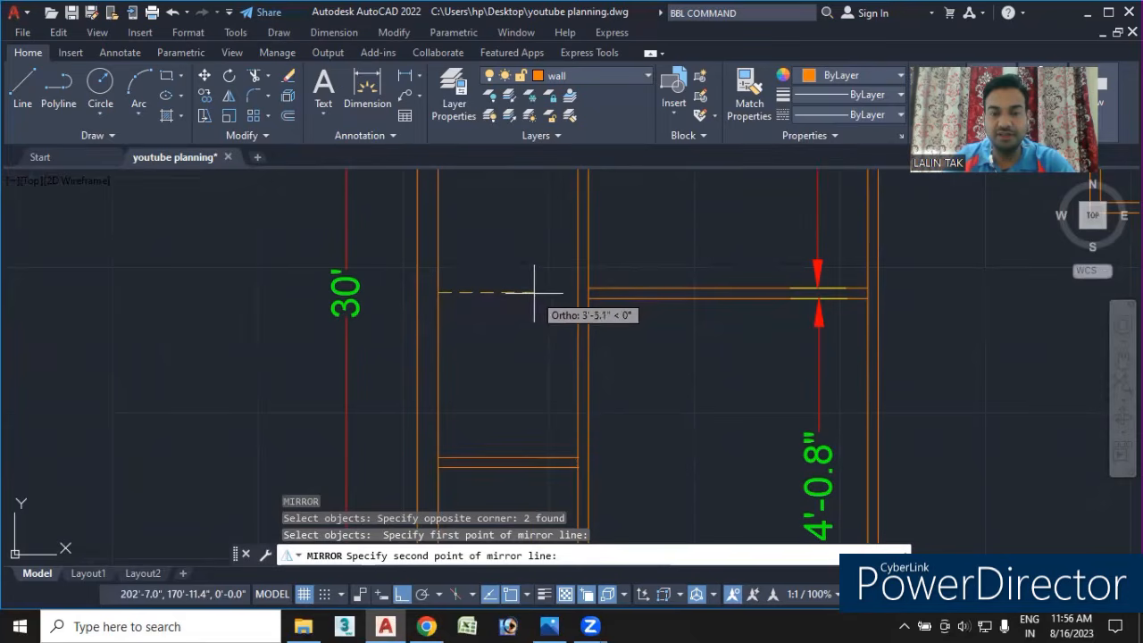
{"action": "left_click", "coordinate": [534, 296]}
{"action": "scroll", "coordinate": [516, 323], "scroll_direction": "down", "scroll_amount": 2}
{"action": "scroll", "coordinate": [516, 322], "scroll_direction": "down", "scroll_amount": 2}
{"action": "middle_click_drag", "start_coordinate": [516, 323], "coordinate": [516, 353]}
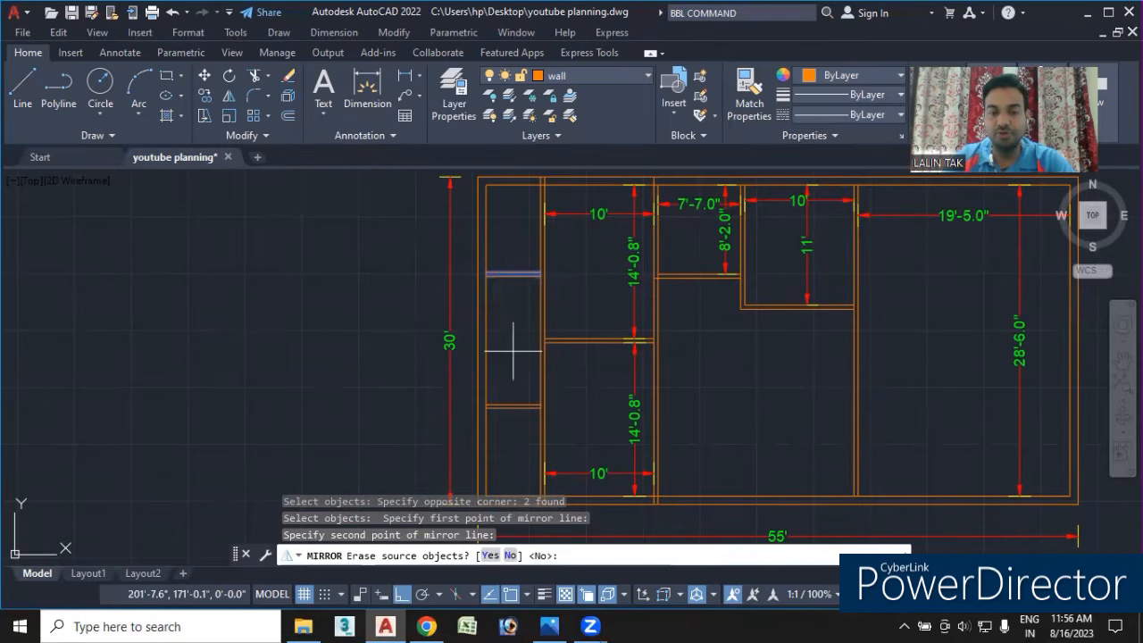
{"action": "left_click", "coordinate": [510, 556]}
{"action": "middle_click_drag", "start_coordinate": [510, 423], "coordinate": [396, 417]}
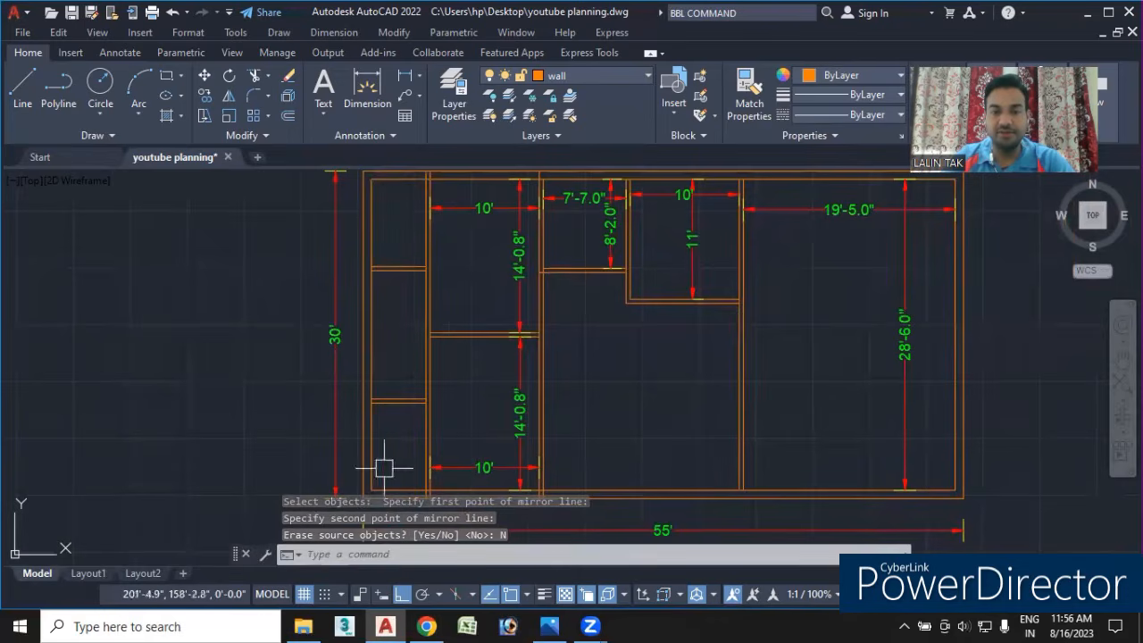
- Add a vertical linear dimension inside the upper attached bathroom, from the inner wall corner down to its partition wall
{"action": "middle_click_drag", "start_coordinate": [575, 399], "coordinate": [541, 410]}
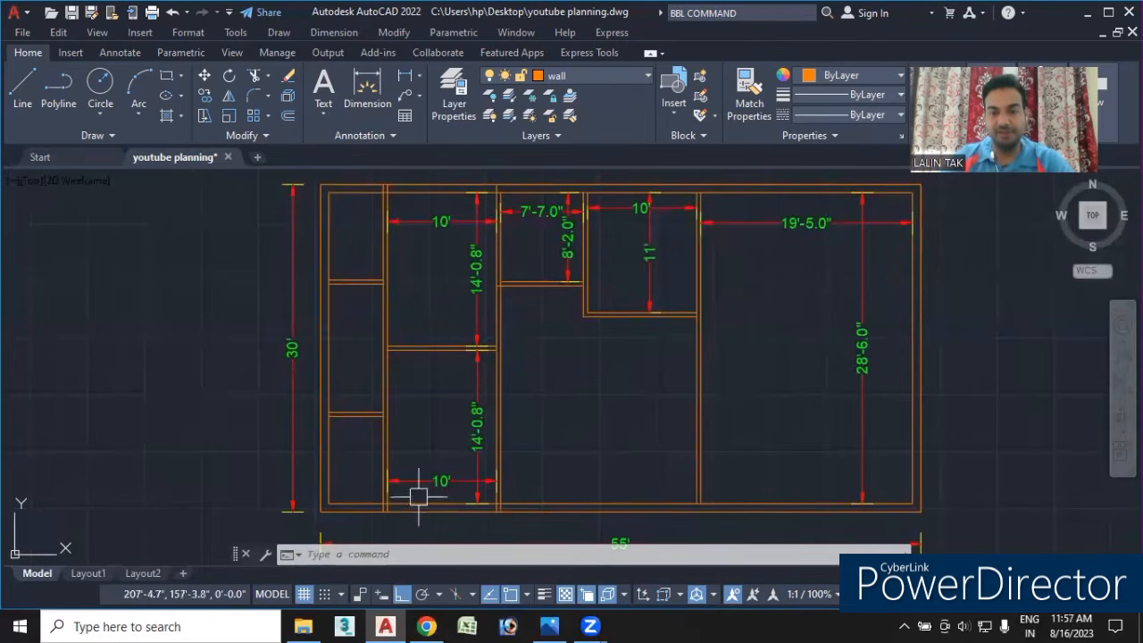
{"action": "middle_click_drag", "start_coordinate": [578, 489], "coordinate": [548, 497]}
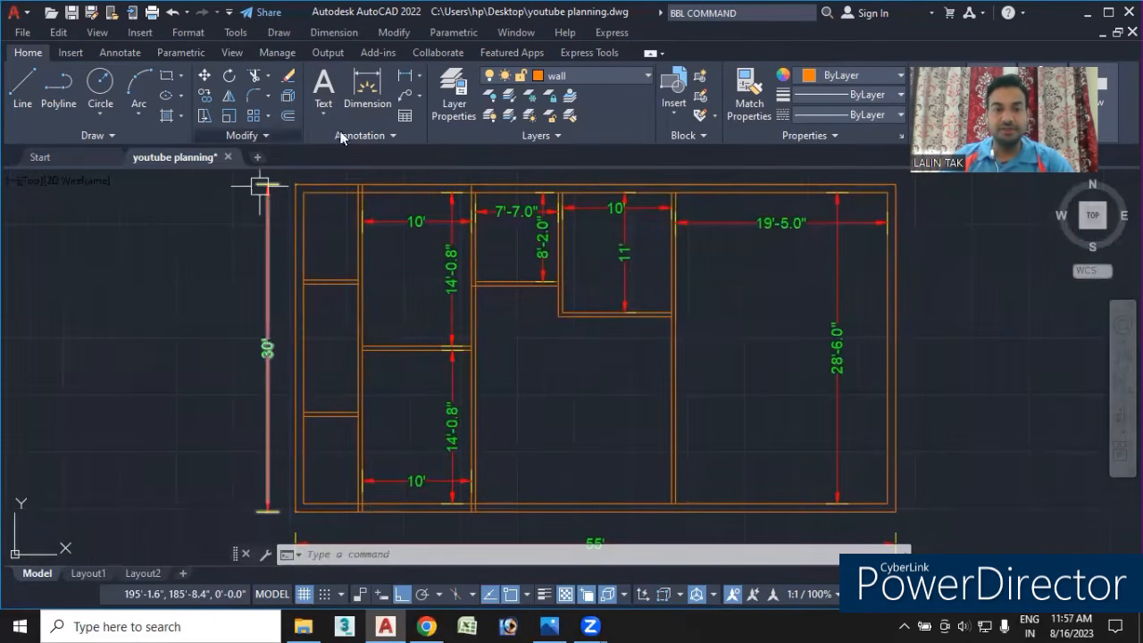
{"action": "left_click", "coordinate": [404, 78]}
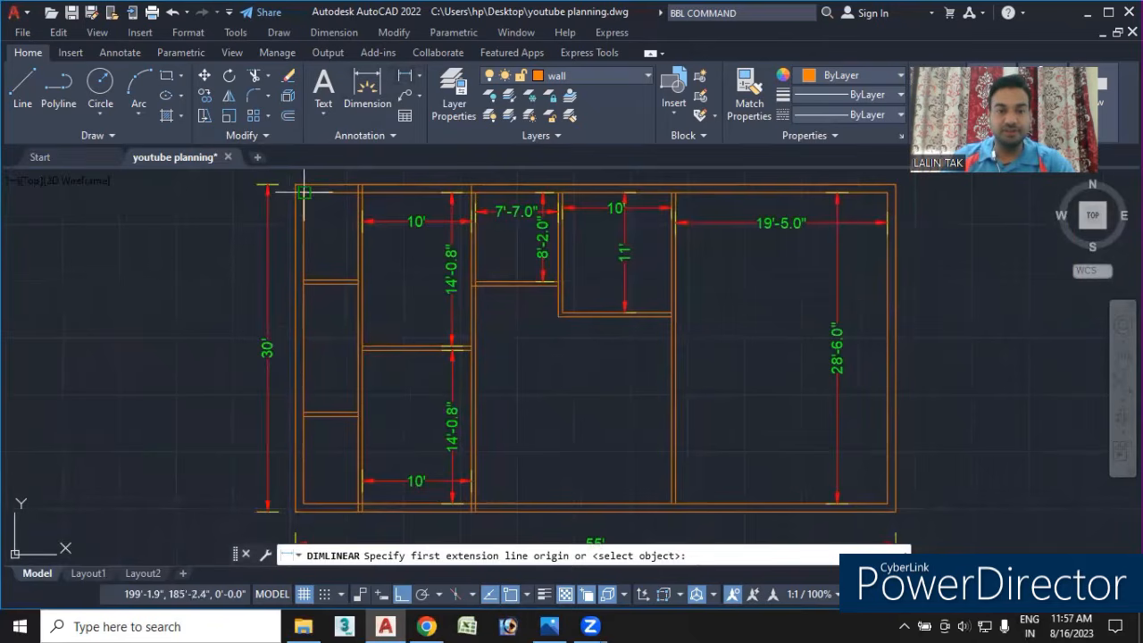
{"action": "left_click", "coordinate": [304, 192]}
{"action": "left_click", "coordinate": [304, 281]}
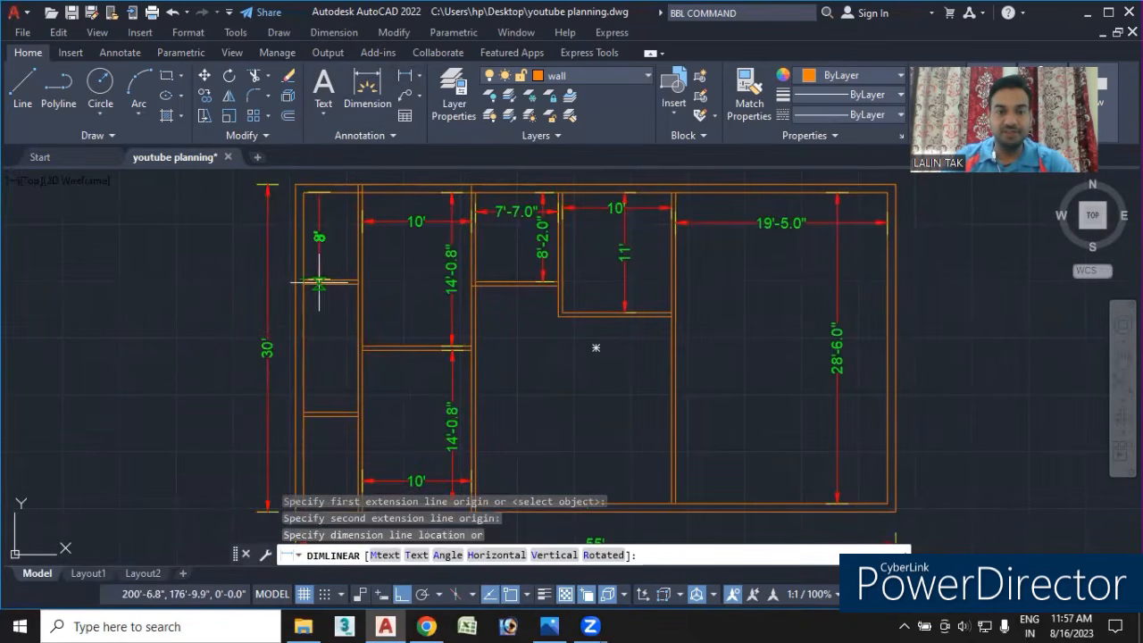
{"action": "left_click", "coordinate": [322, 285]}
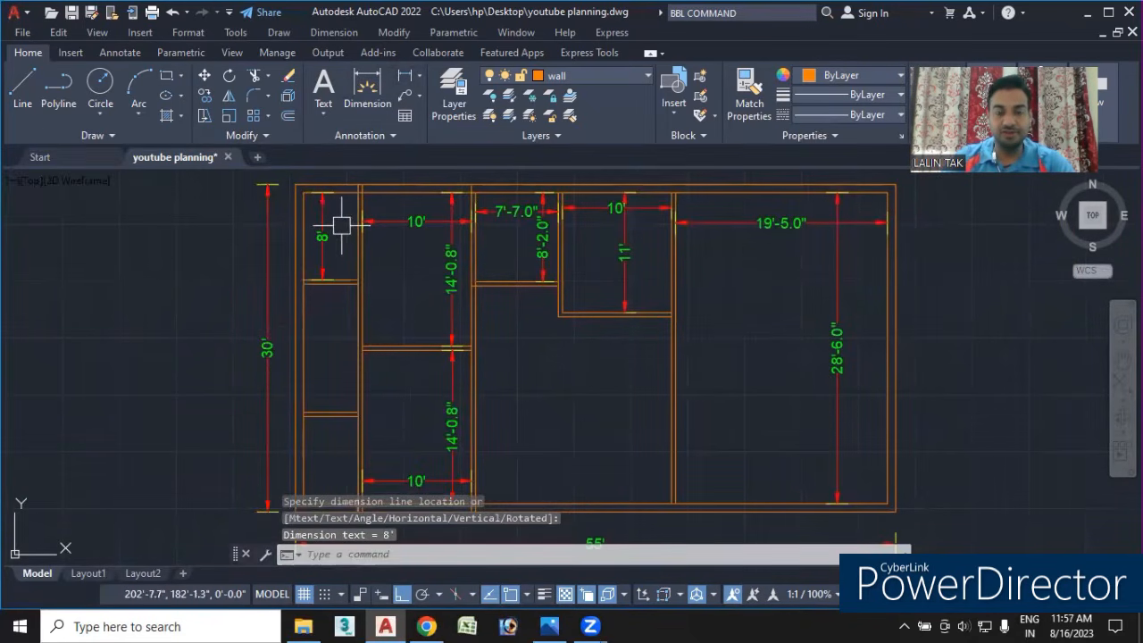
- Add a horizontal linear dimension across the upper attached bathroom's inner width, just below the outer wall
{"action": "key", "text": "Return"}
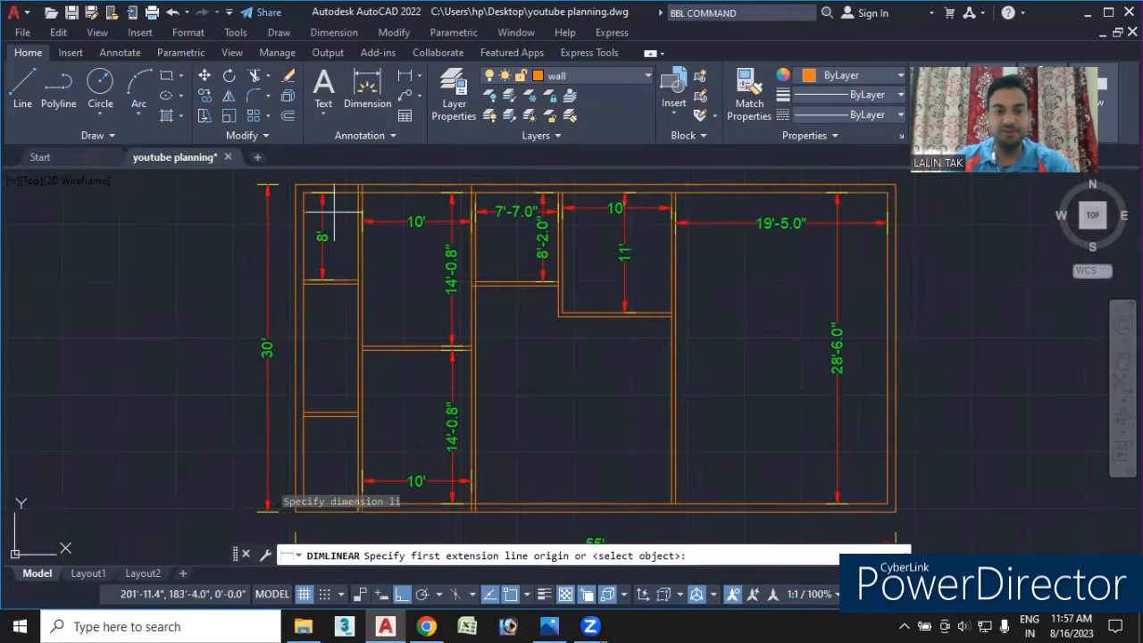
{"action": "scroll", "coordinate": [317, 202], "scroll_direction": "up", "scroll_amount": 2}
{"action": "left_click", "coordinate": [296, 185]}
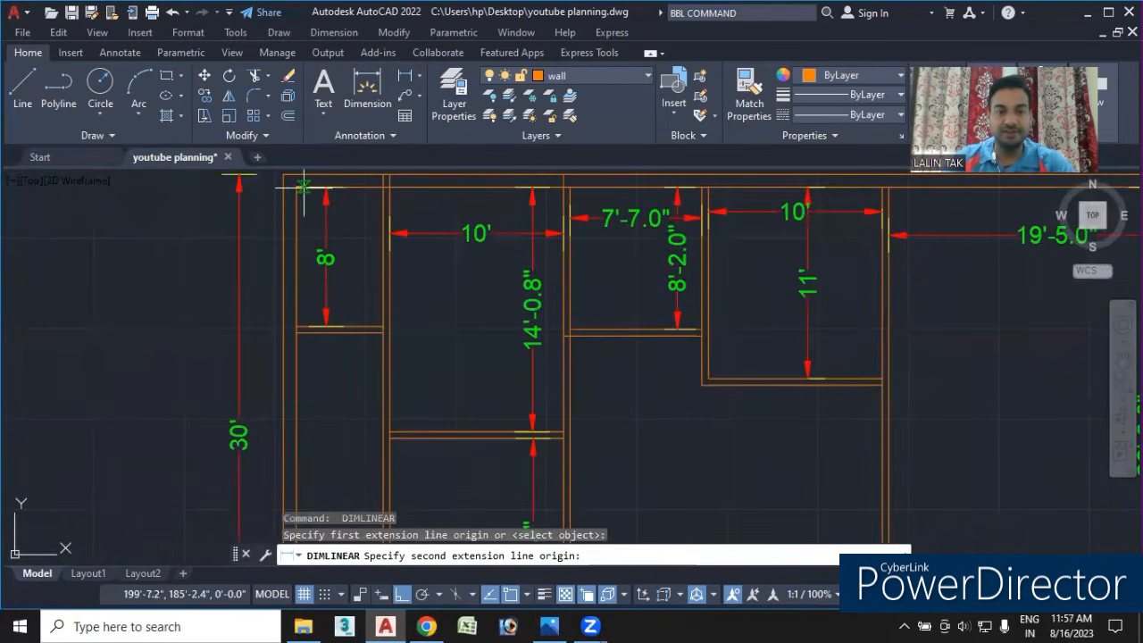
{"action": "left_click", "coordinate": [384, 187]}
{"action": "left_click", "coordinate": [374, 219]}
{"action": "scroll", "coordinate": [355, 340], "scroll_direction": "down", "scroll_amount": 5}
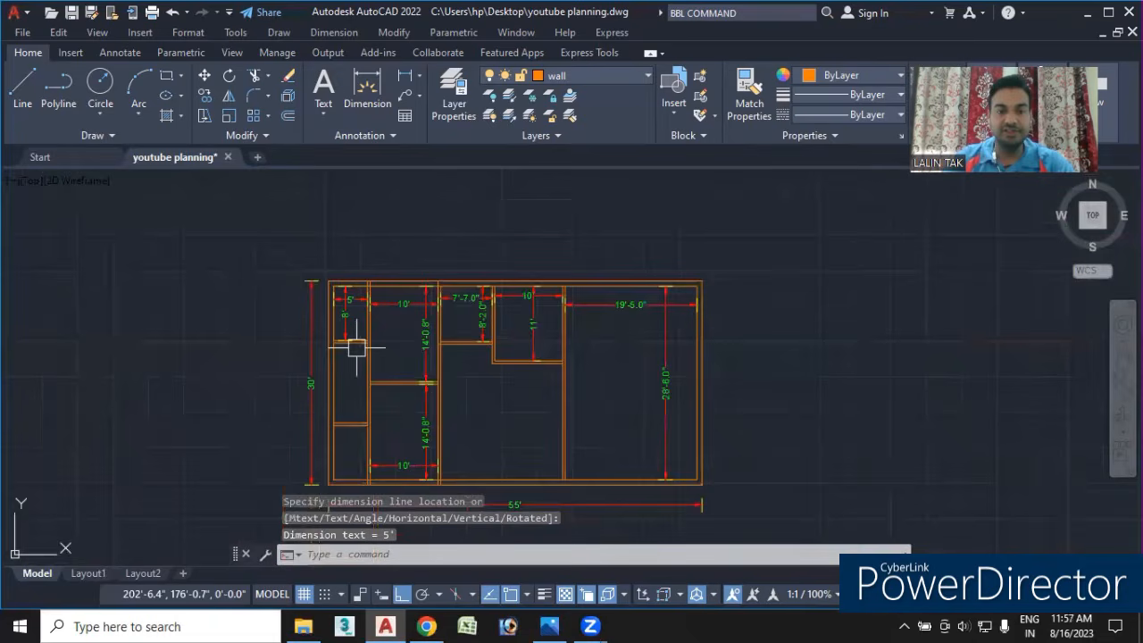
- Add a horizontal linear dimension across the lower attached bathroom's inner width, just above the bottom wall
{"action": "scroll", "coordinate": [360, 329], "scroll_direction": "up", "scroll_amount": 2}
{"action": "key", "text": "Return"}
{"action": "scroll", "coordinate": [375, 333], "scroll_direction": "up", "scroll_amount": 3}
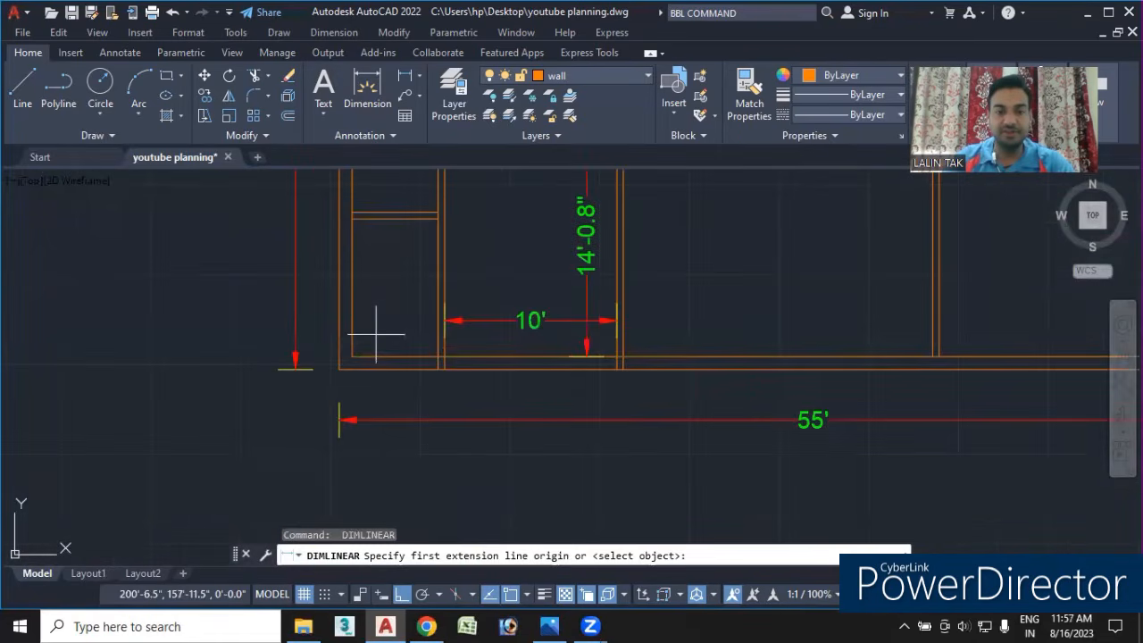
{"action": "left_click", "coordinate": [353, 357]}
{"action": "left_click", "coordinate": [438, 357]}
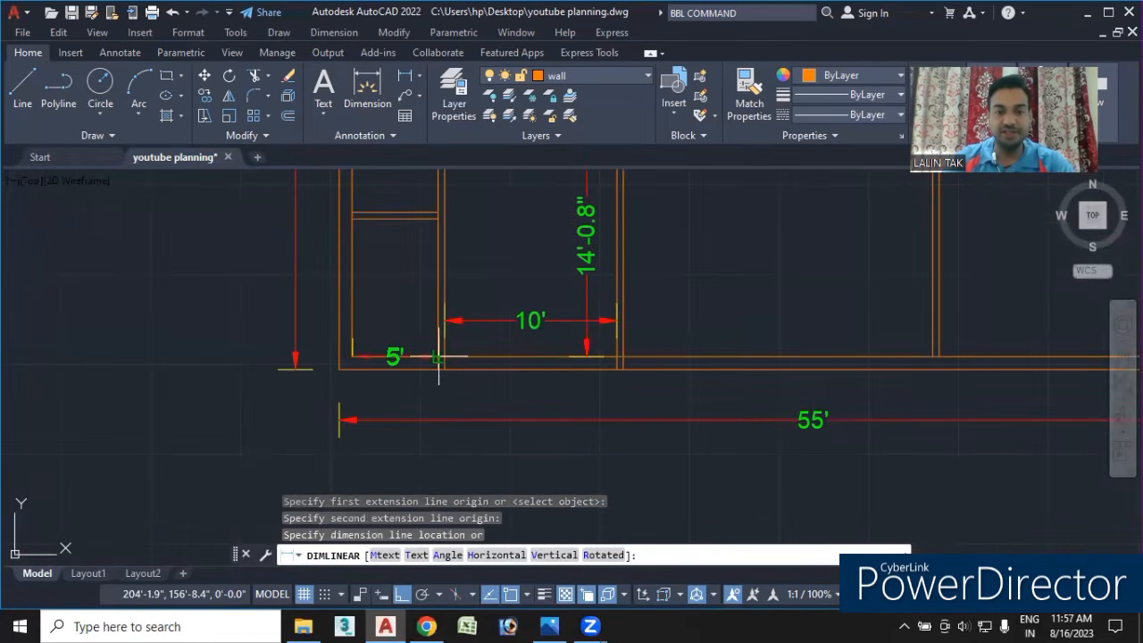
{"action": "left_click", "coordinate": [438, 329]}
- Add a vertical linear dimension inside the lower attached bathroom, from its partition wall to the inner bottom corner
{"action": "key", "text": "Return"}
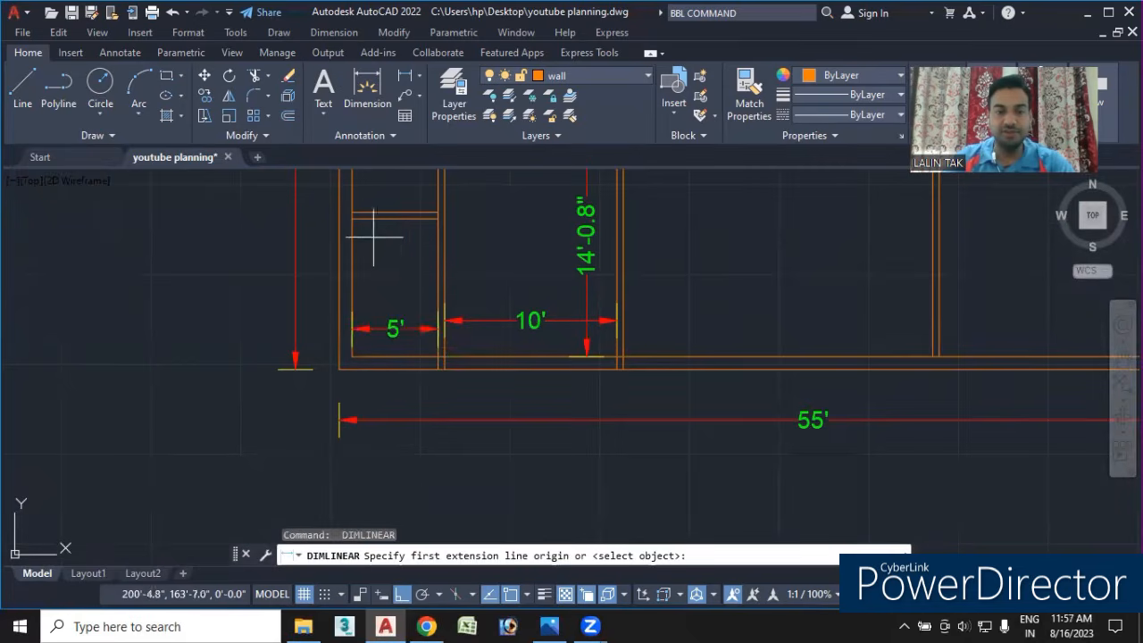
{"action": "left_click", "coordinate": [353, 218]}
{"action": "left_click", "coordinate": [353, 357]}
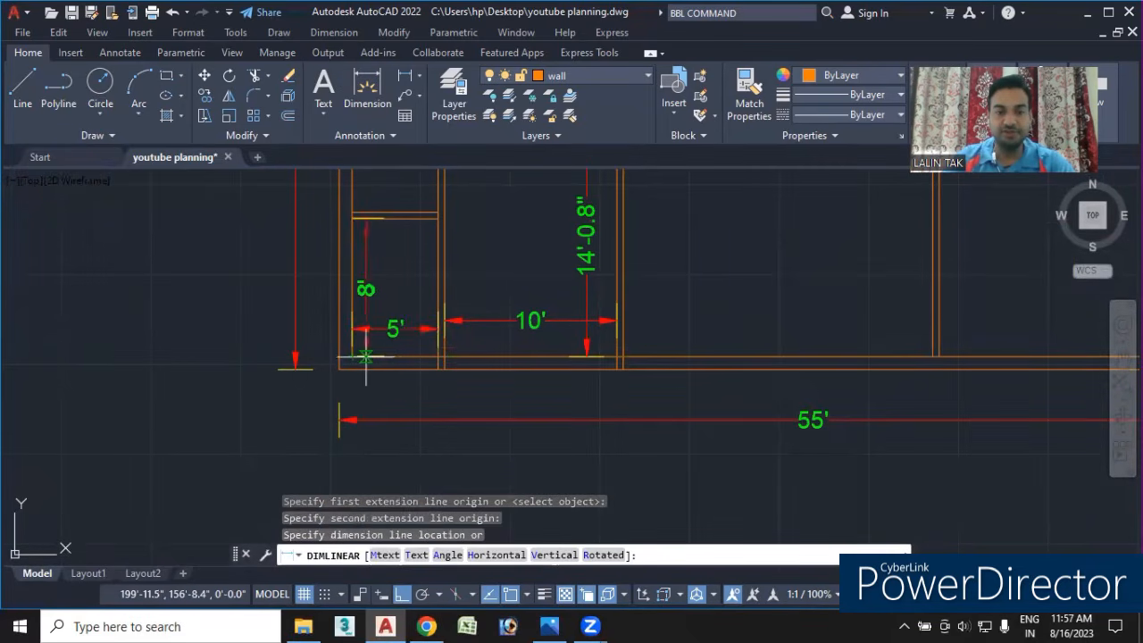
{"action": "left_click", "coordinate": [374, 357]}
{"action": "scroll", "coordinate": [469, 370], "scroll_direction": "down", "scroll_amount": 2}
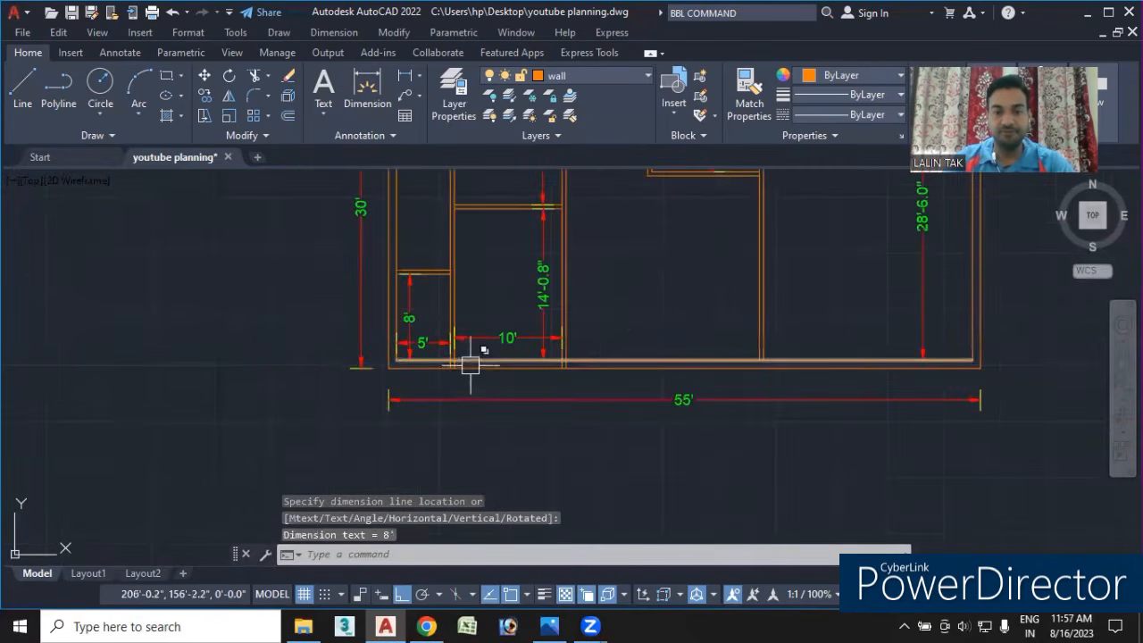
{"action": "scroll", "coordinate": [640, 309], "scroll_direction": "down", "scroll_amount": 2}
{"action": "scroll", "coordinate": [539, 387], "scroll_direction": "up", "scroll_amount": 2}
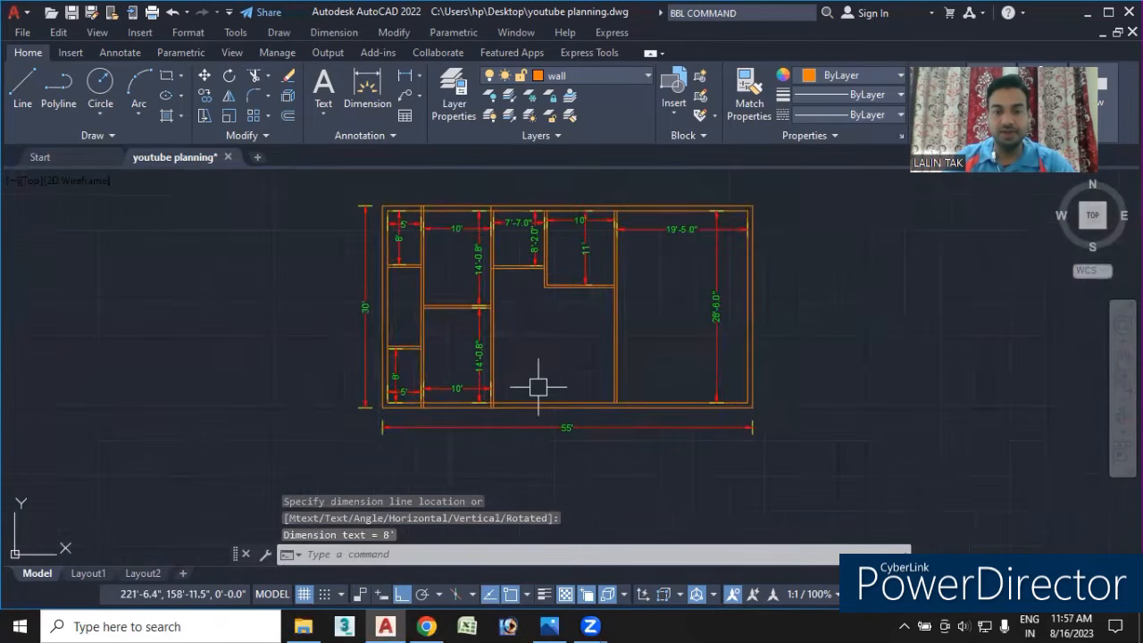
- Check the Bath and Lat sizes on the reference plan and offset the bedroom wall's hall-side line 6' into the hall
{"action": "left_click", "coordinate": [549, 626]}
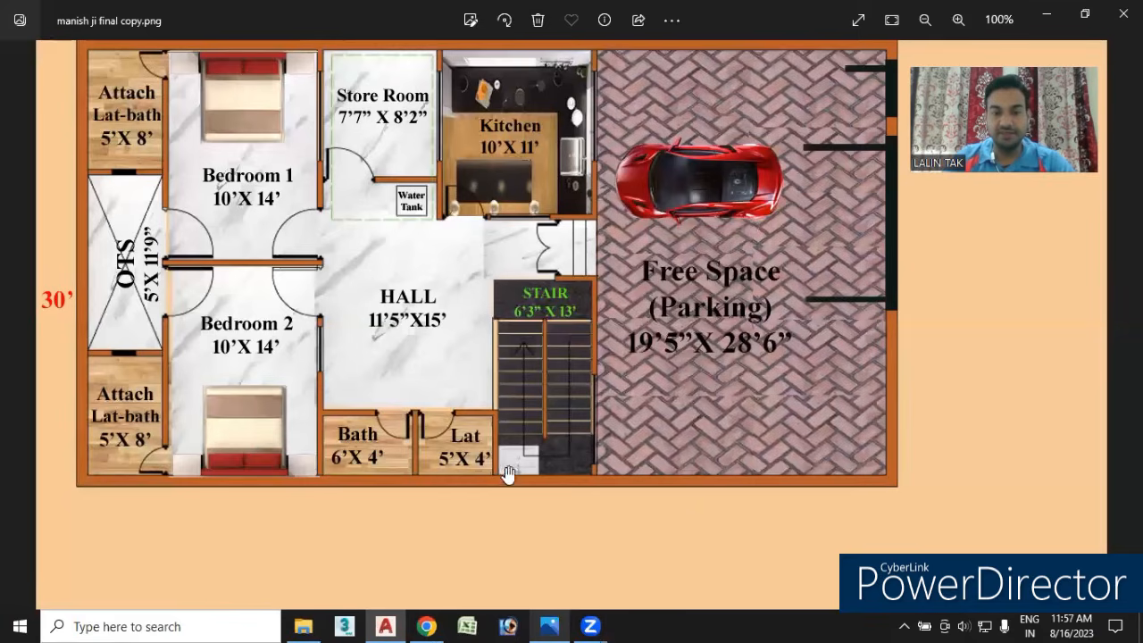
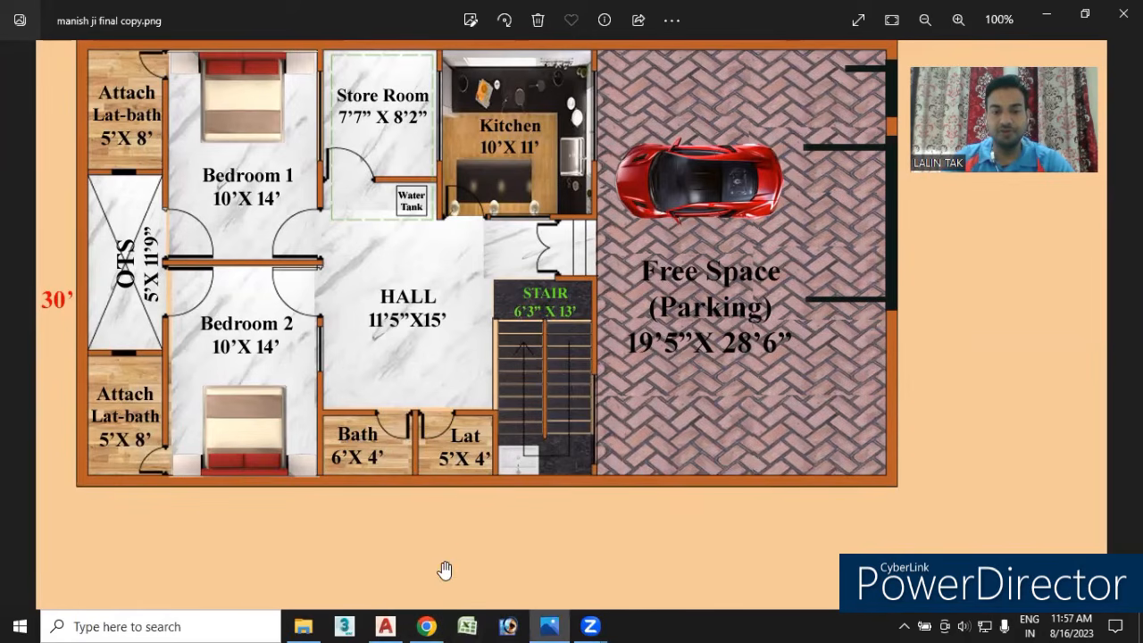
{"action": "left_click", "coordinate": [385, 626]}
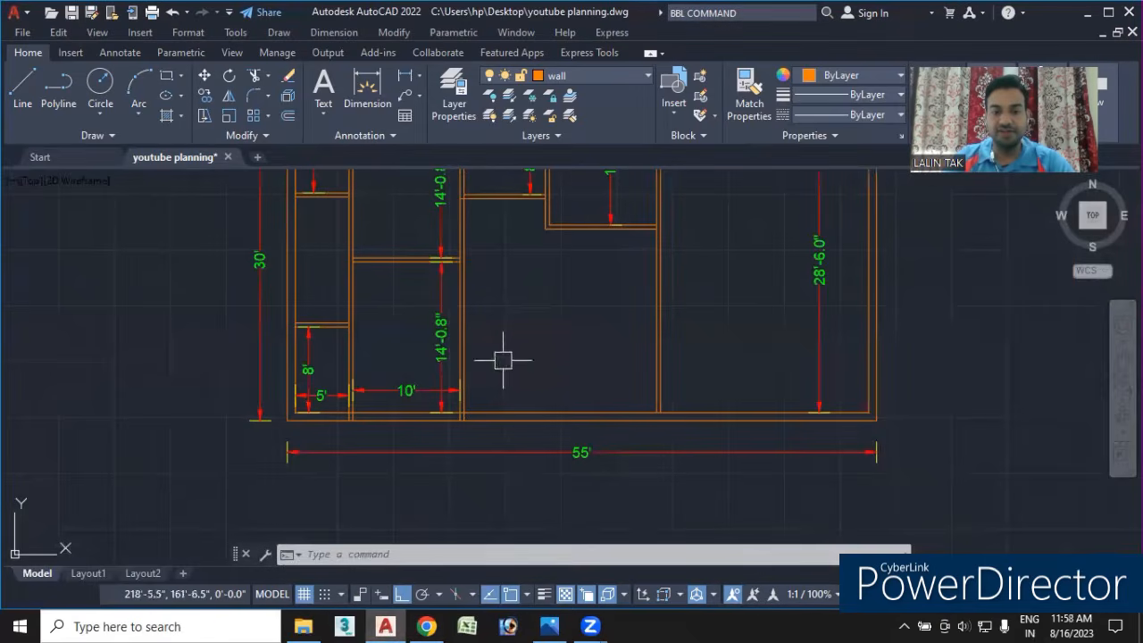
{"action": "scroll", "coordinate": [515, 401], "scroll_direction": "up", "scroll_amount": 2}
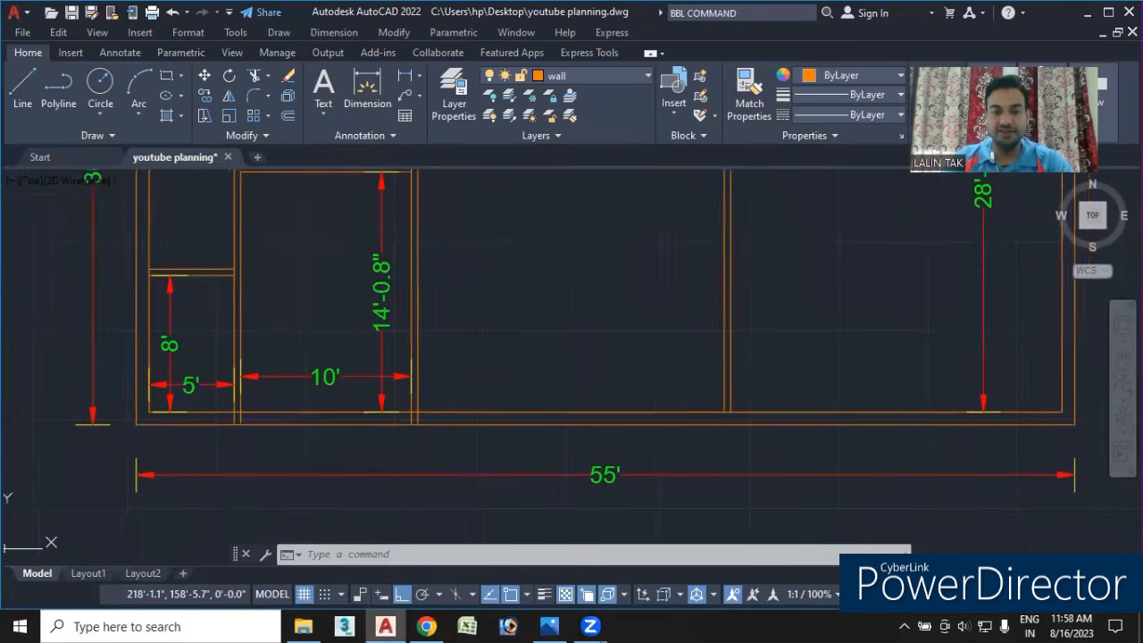
{"action": "scroll", "coordinate": [487, 393], "scroll_direction": "up", "scroll_amount": 2}
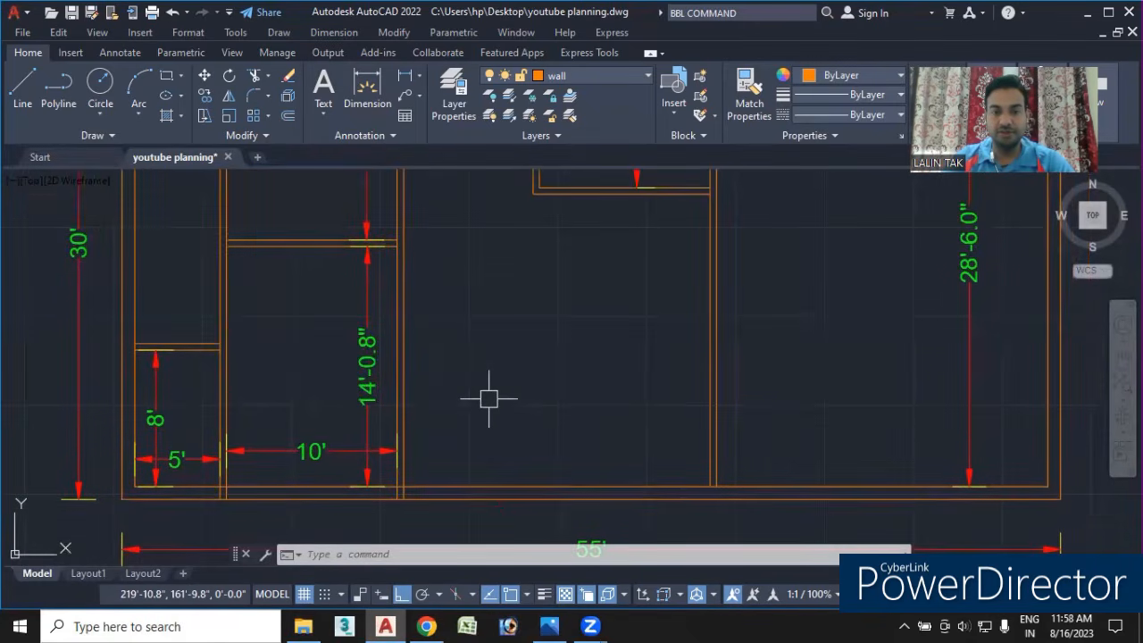
{"action": "scroll", "coordinate": [489, 399], "scroll_direction": "down", "scroll_amount": 2}
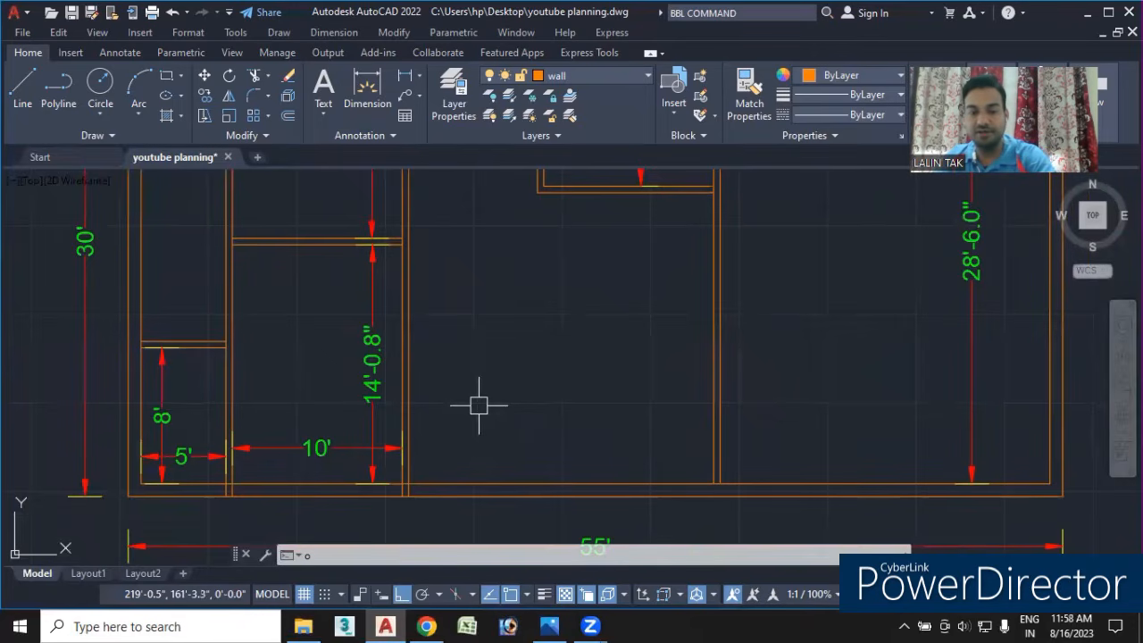
{"action": "key", "text": "Return"}
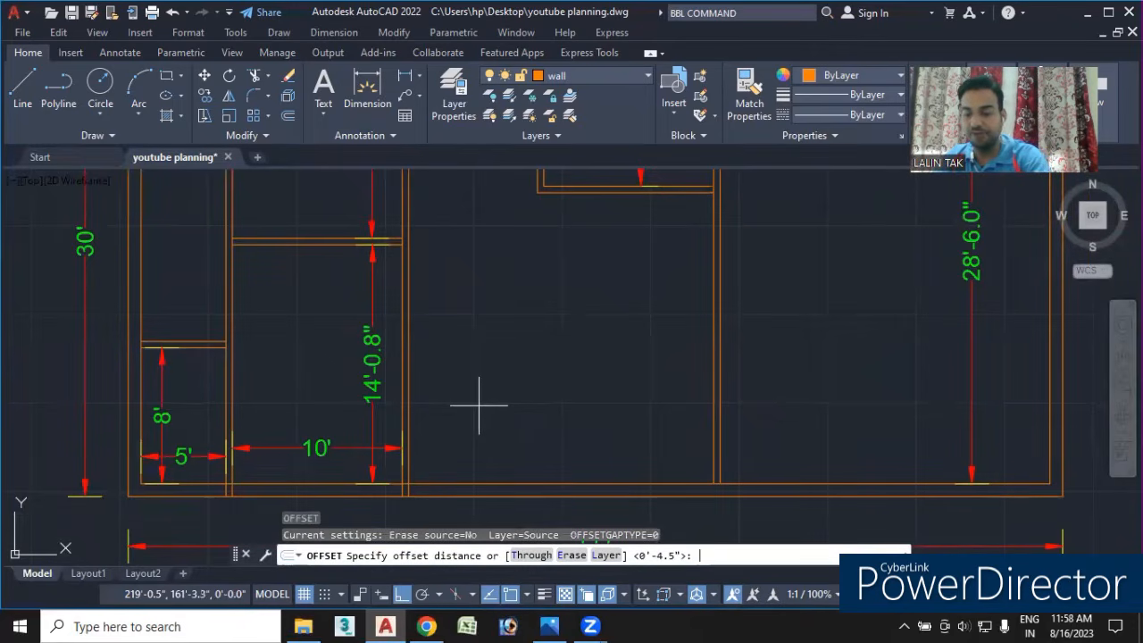
{"action": "key", "text": "Return"}
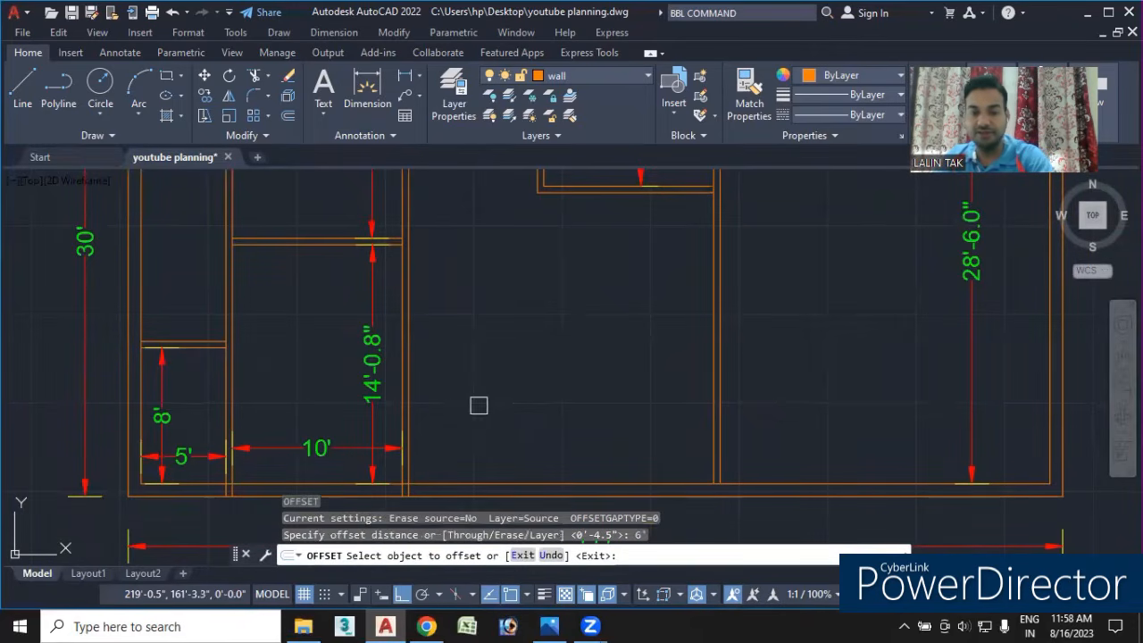
{"action": "left_click", "coordinate": [415, 402]}
{"action": "left_click", "coordinate": [503, 408]}
{"action": "mouse_move", "coordinate": [586, 385]}
{"action": "middle_mouse_down"}
{"action": "mouse_move", "coordinate": [617, 332]}
{"action": "mouse_move", "coordinate": [622, 345]}
{"action": "middle_mouse_up"}
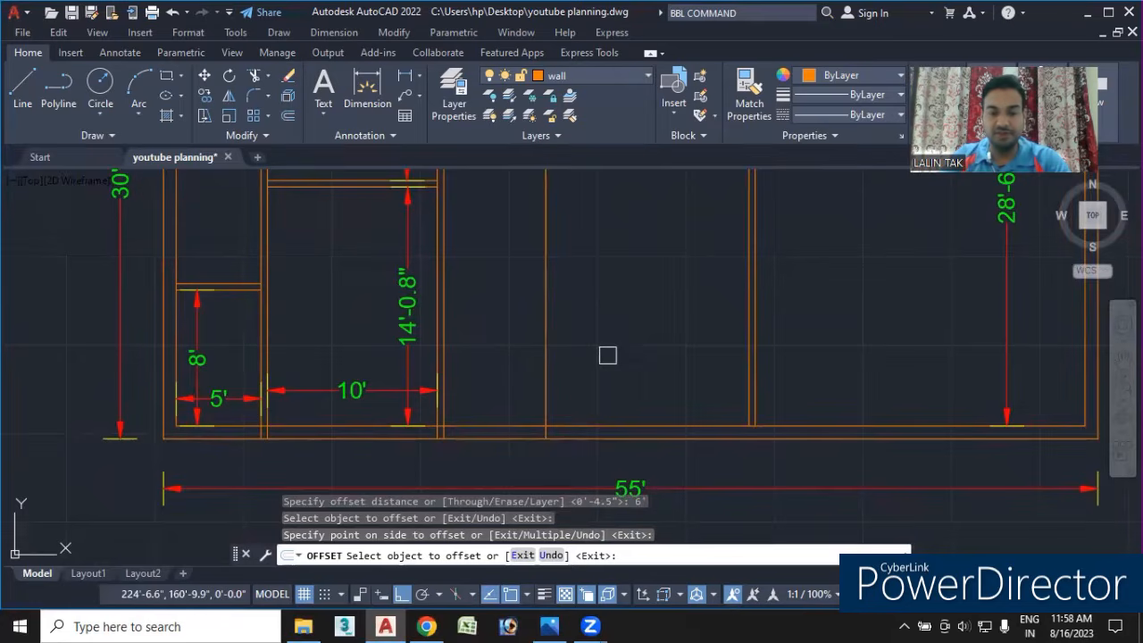
- Offset the inner line of the bottom outer wall 5' upward to set the depth of the bath and latrine
{"action": "key", "text": "Return"}
{"action": "key", "text": "Return"}
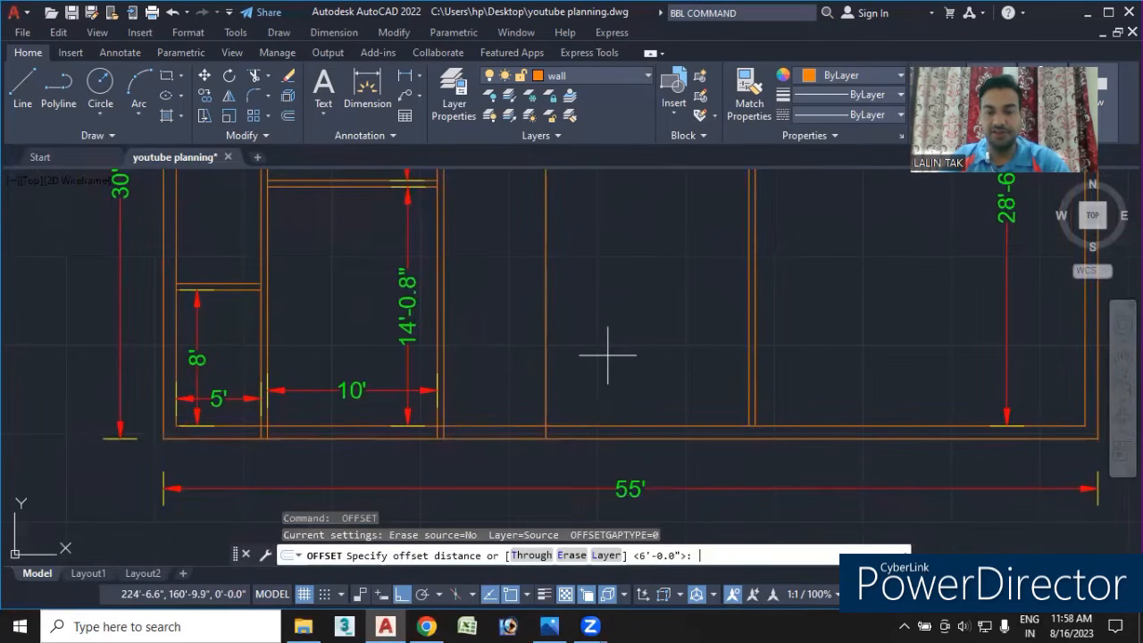
{"action": "type", "text": "5"}
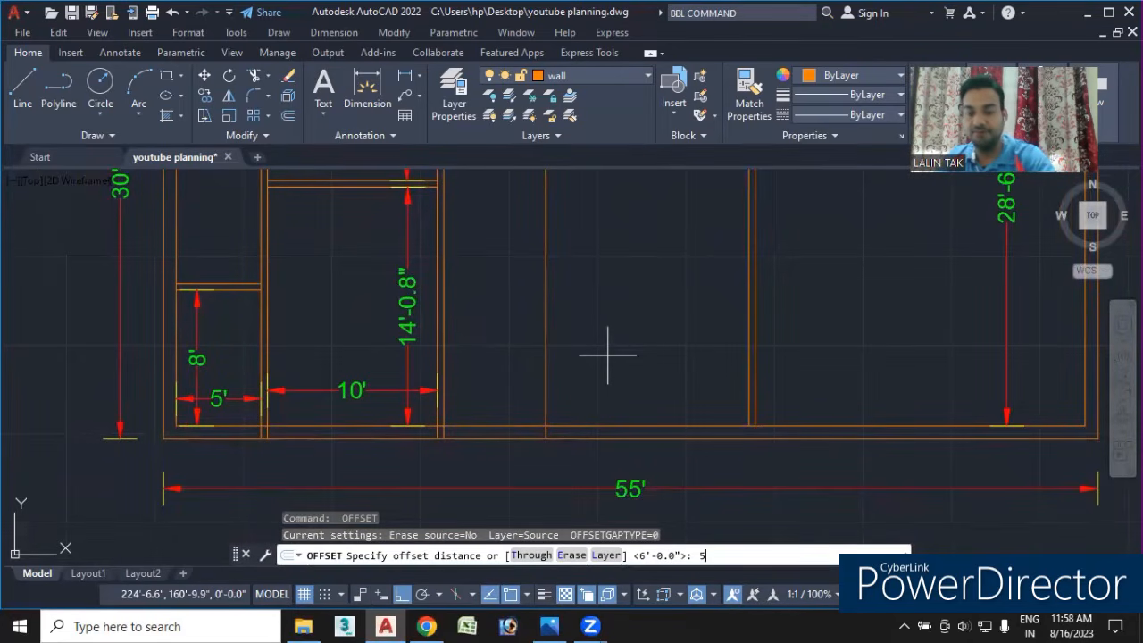
{"action": "key", "text": "Return"}
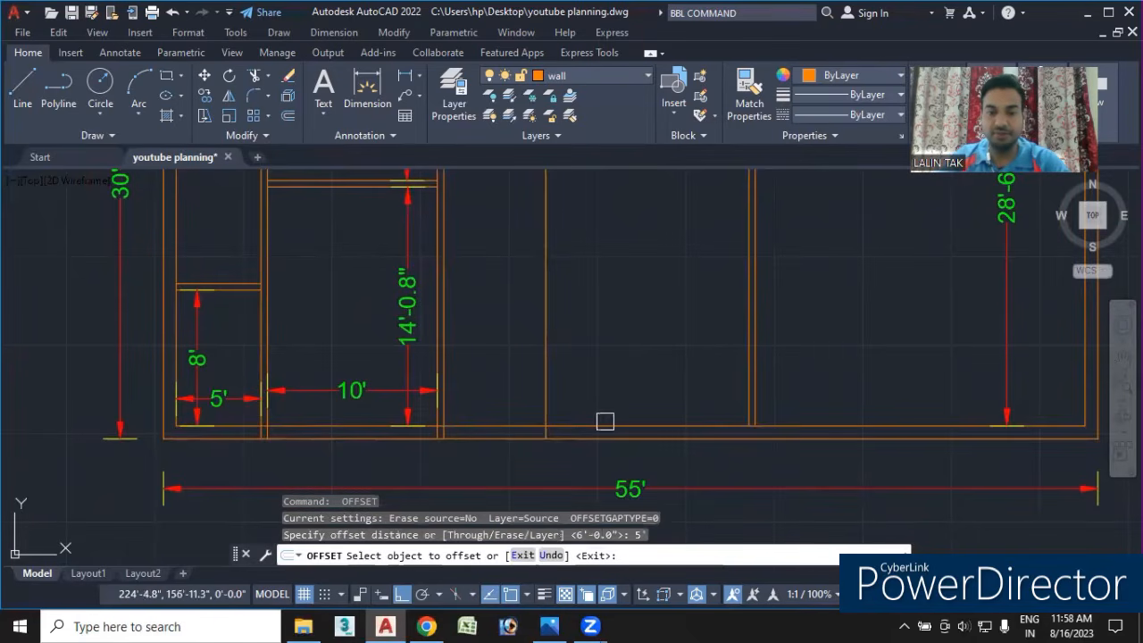
{"action": "left_click", "coordinate": [604, 423]}
{"action": "left_click", "coordinate": [626, 309]}
{"action": "middle_click_drag", "start_coordinate": [619, 369], "coordinate": [578, 380]}
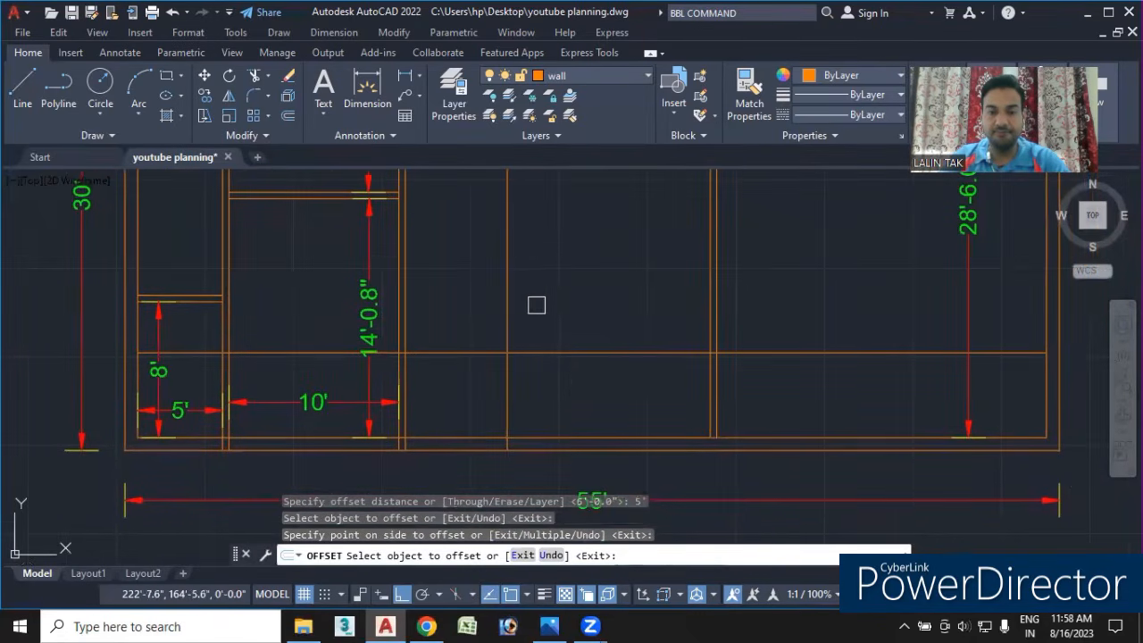
- Offset the bath's vertical boundary line 4.5" toward the parking side to give the partition its thickness
{"action": "key", "text": "Return"}
{"action": "key", "text": "Return"}
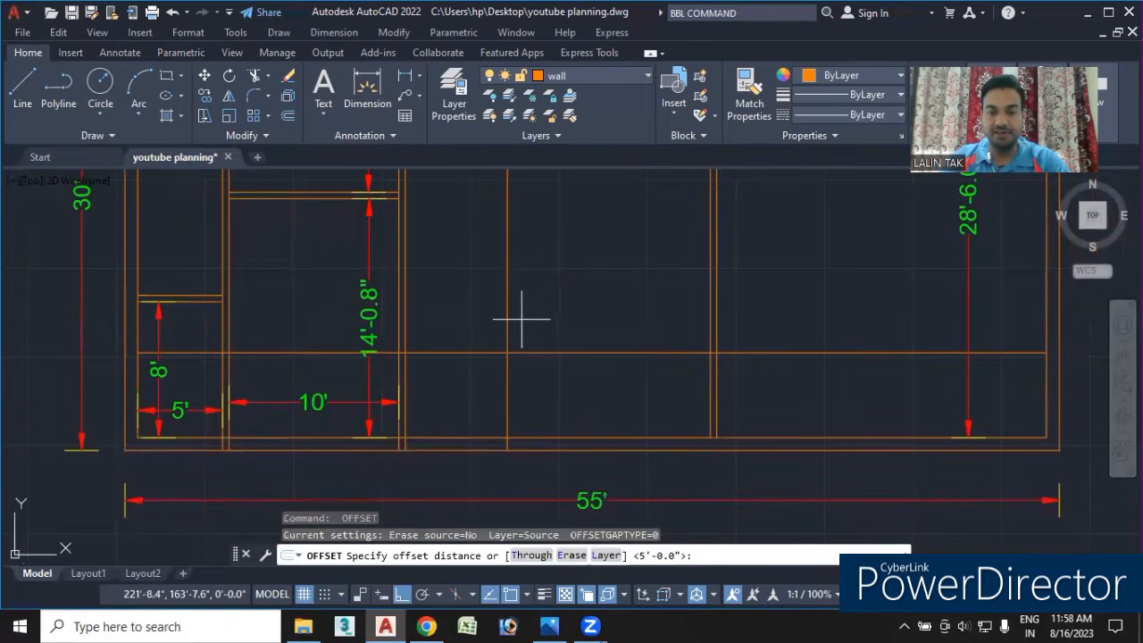
{"action": "type", "text": "4."}
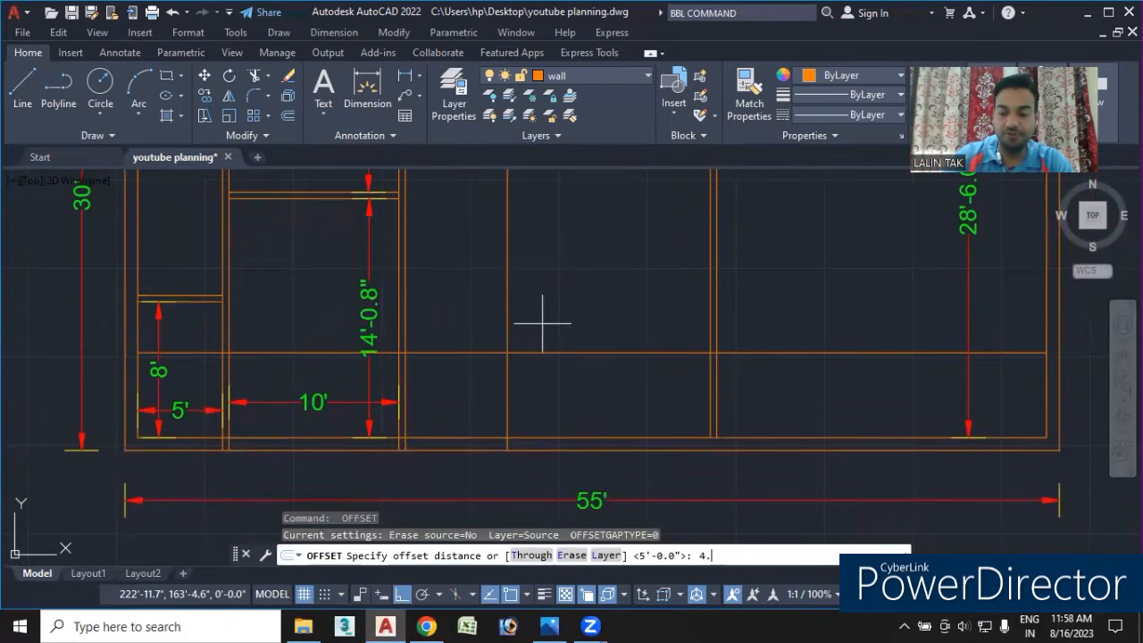
{"action": "type", "text": "5\""}
{"action": "key", "text": "Return"}
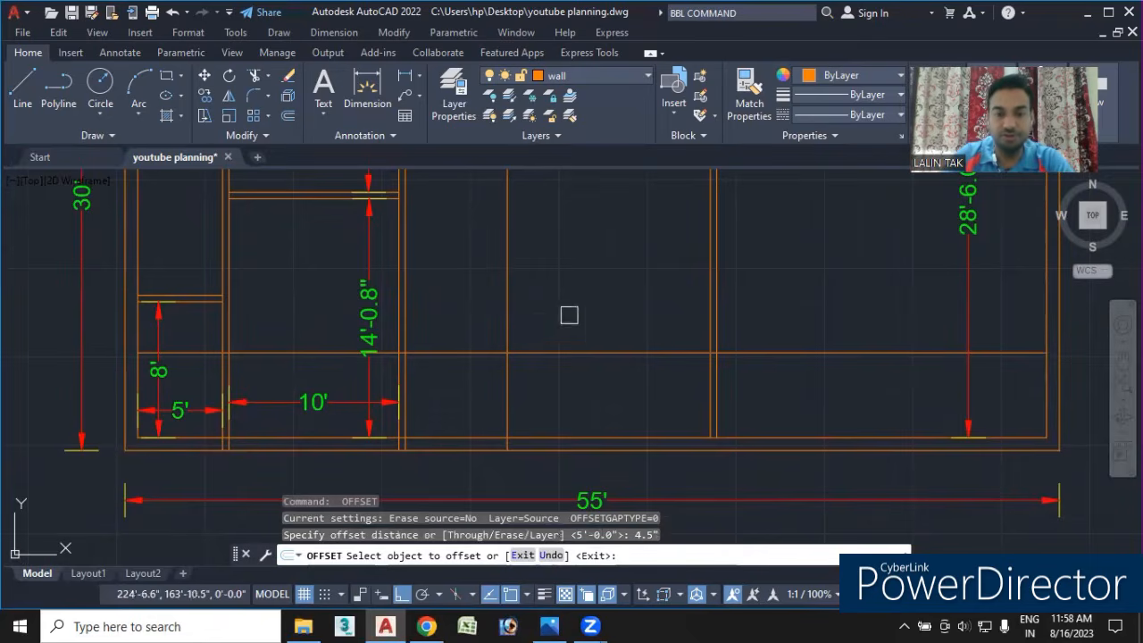
{"action": "left_click", "coordinate": [506, 320]}
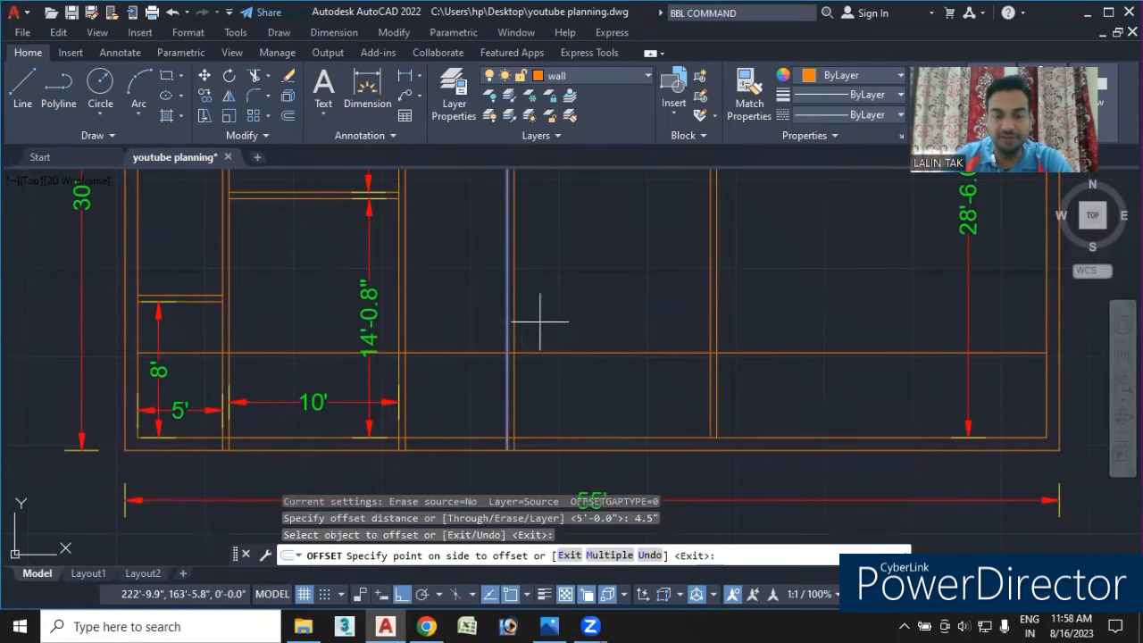
{"action": "left_click", "coordinate": [563, 338]}
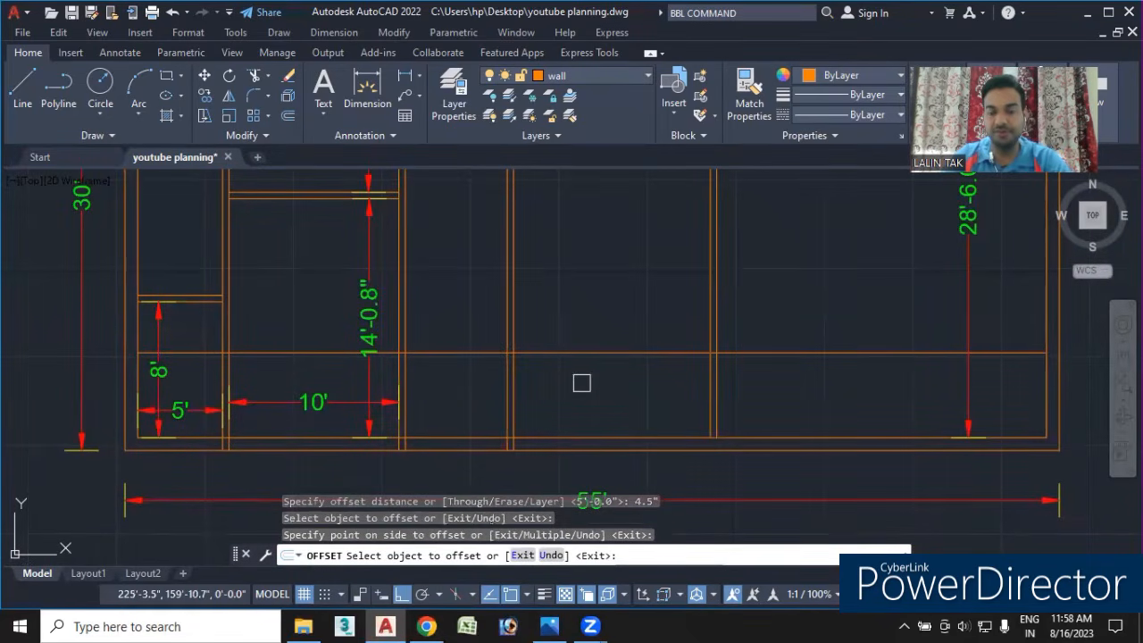
{"action": "key", "text": "Return"}
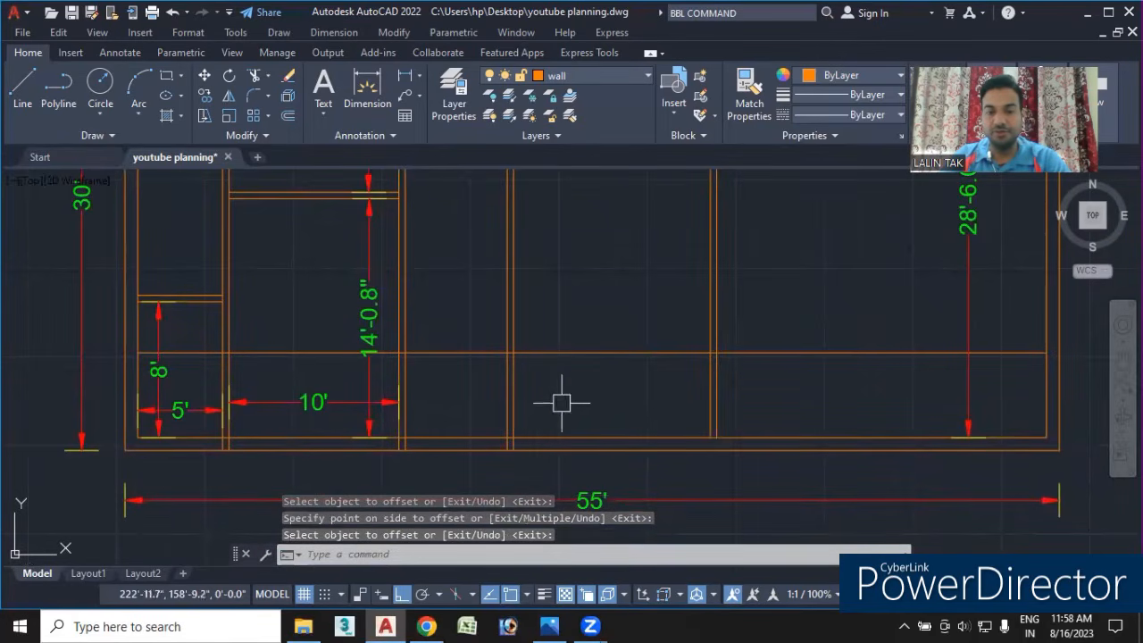
- Check the Lat size on the reference plan and offset the bath partition's outer line 5' toward the parking side
{"action": "left_click", "coordinate": [551, 626]}
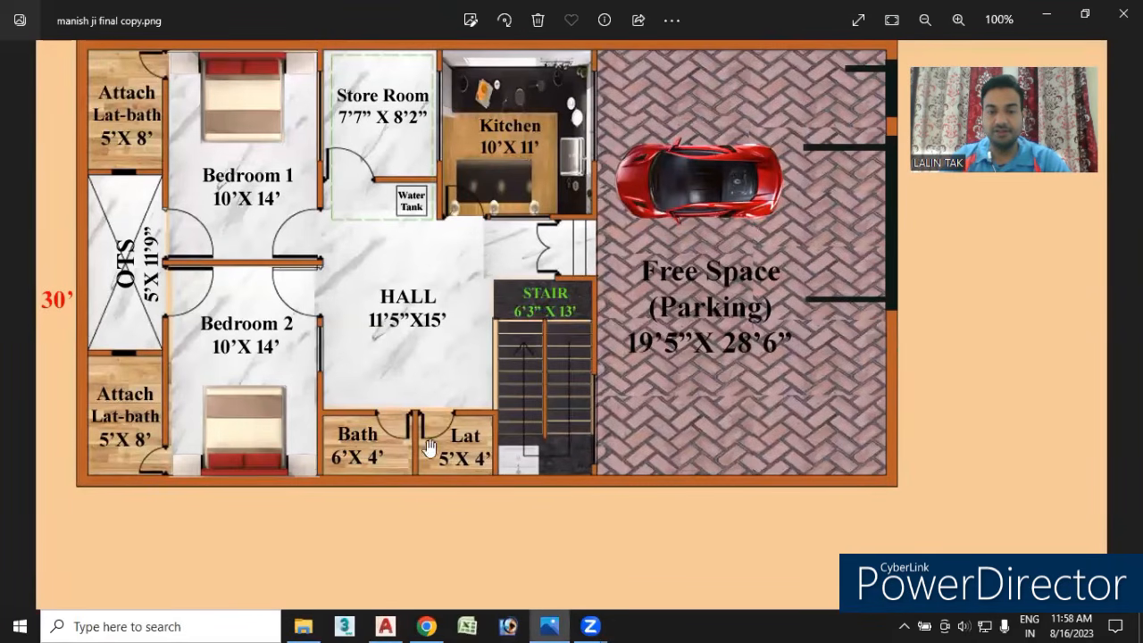
{"action": "left_click", "coordinate": [385, 626]}
{"action": "type", "text": "o"}
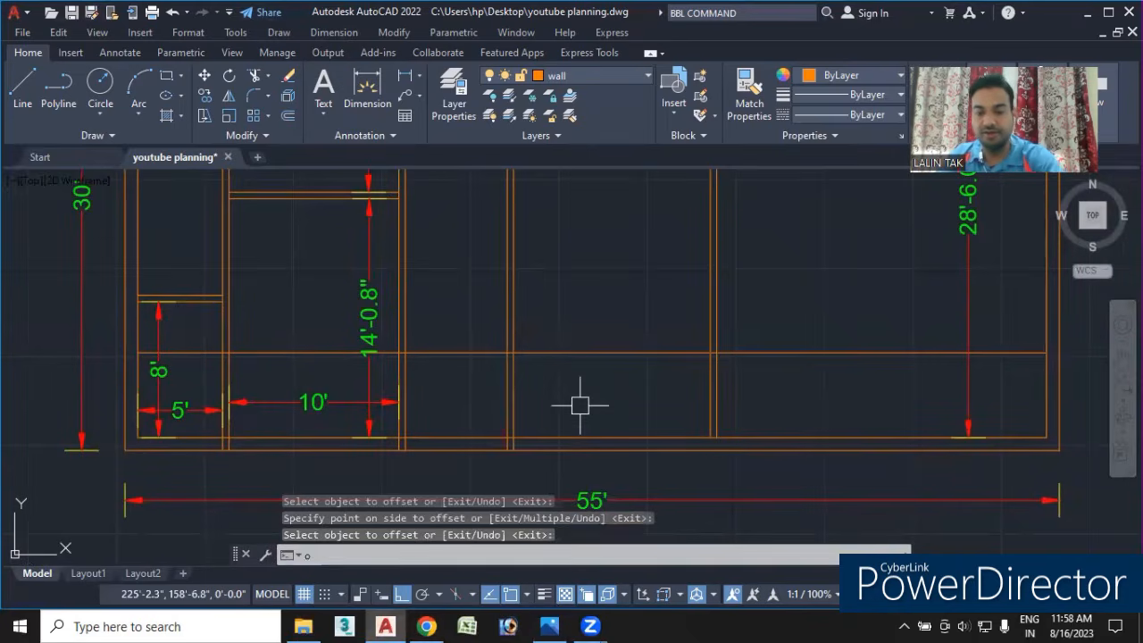
{"action": "key", "text": "Return"}
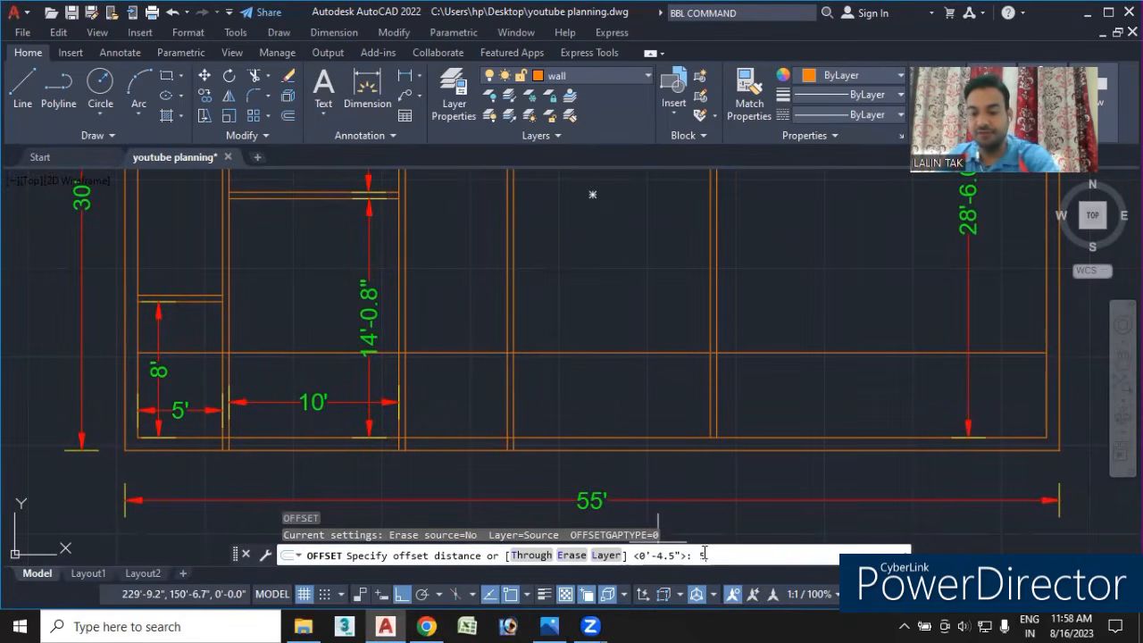
{"action": "type", "text": "5'"}
{"action": "key", "text": "Return"}
{"action": "left_click", "coordinate": [520, 314]}
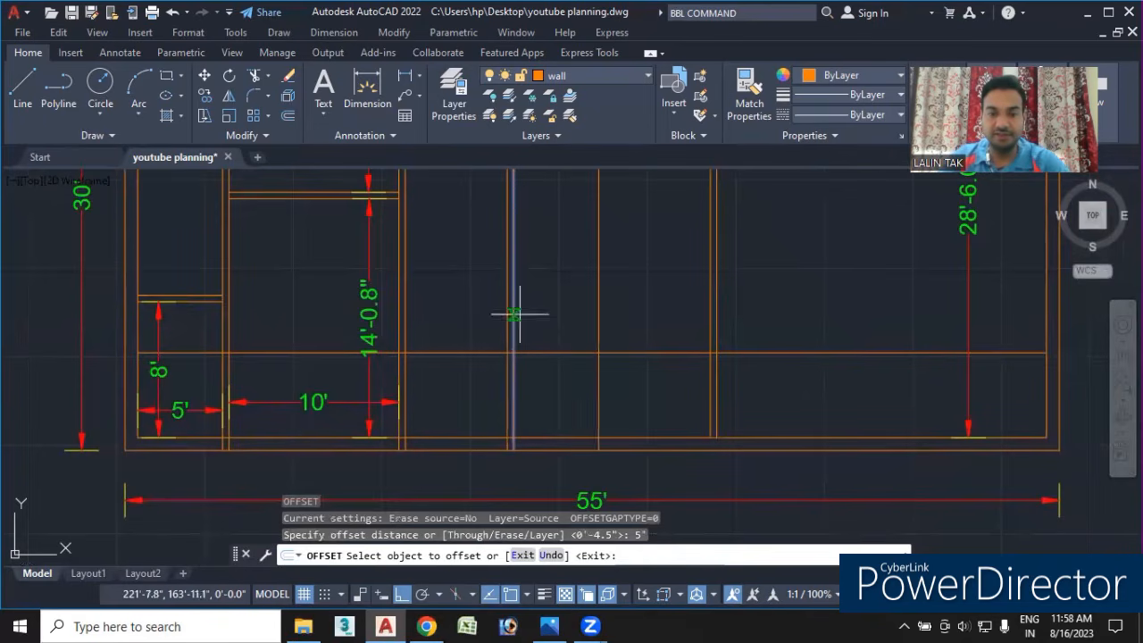
{"action": "left_click", "coordinate": [577, 320]}
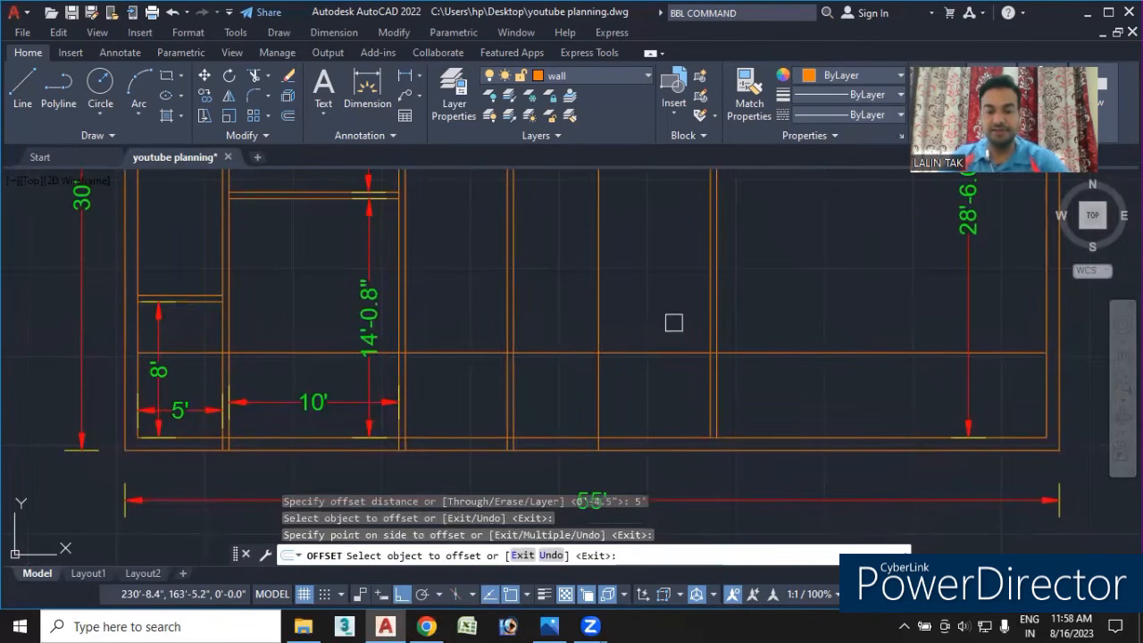
- Offset the latrine's far vertical line 4.5" toward the parking side to form its side wall
{"action": "key", "text": "Return"}
{"action": "key", "text": "Return"}
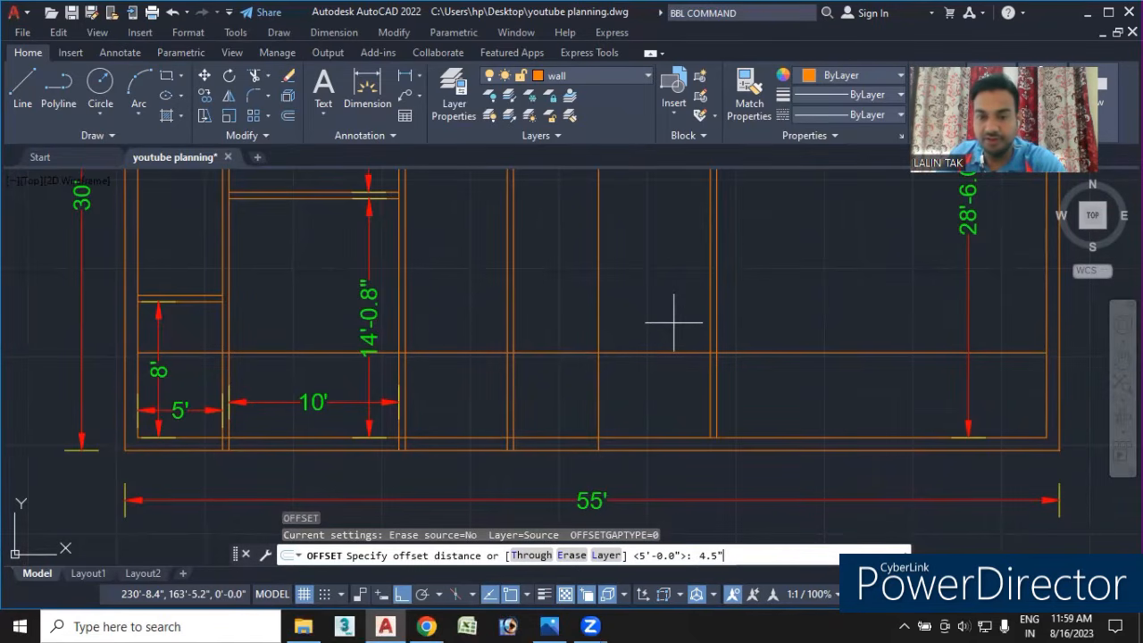
{"action": "type", "text": "4.5\""}
{"action": "key", "text": "Return"}
{"action": "left_click", "coordinate": [598, 396]}
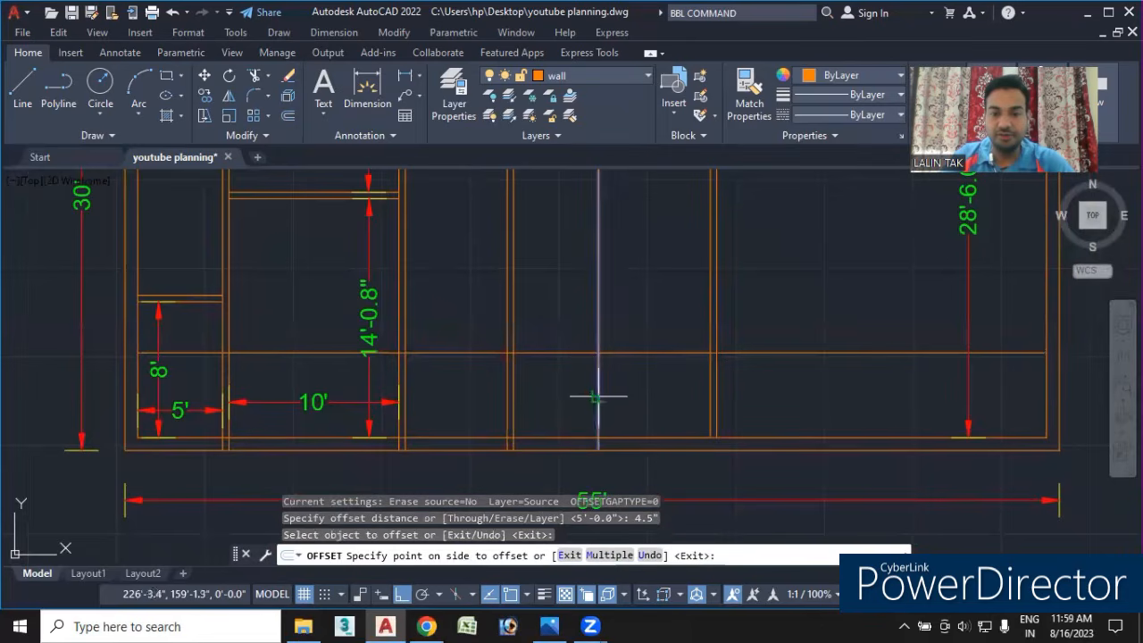
{"action": "left_click", "coordinate": [634, 393]}
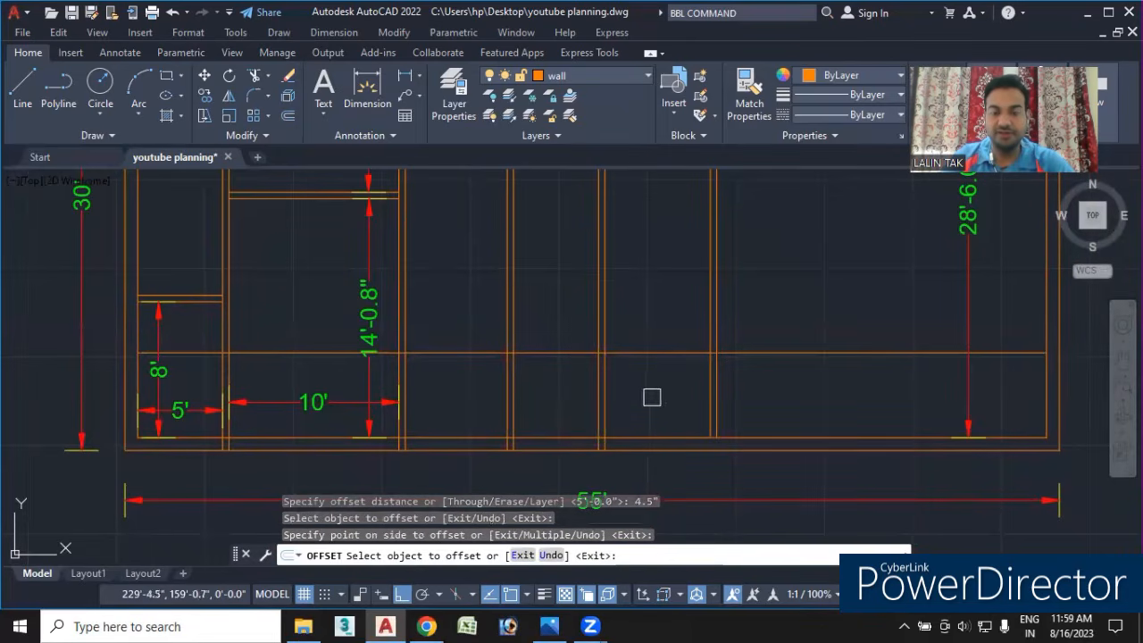
- Offset the horizontal boundary line above the bath and latrine 4.5" upward to form their top wall
{"action": "left_click", "coordinate": [538, 354]}
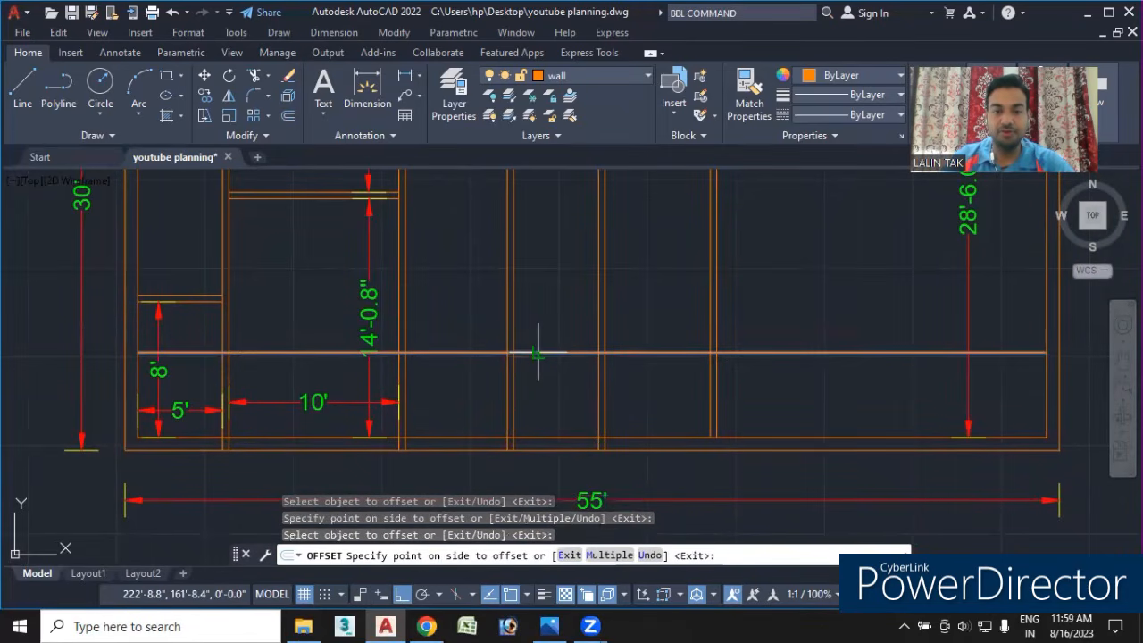
{"action": "left_click", "coordinate": [545, 308]}
{"action": "left_click", "coordinate": [642, 498]}
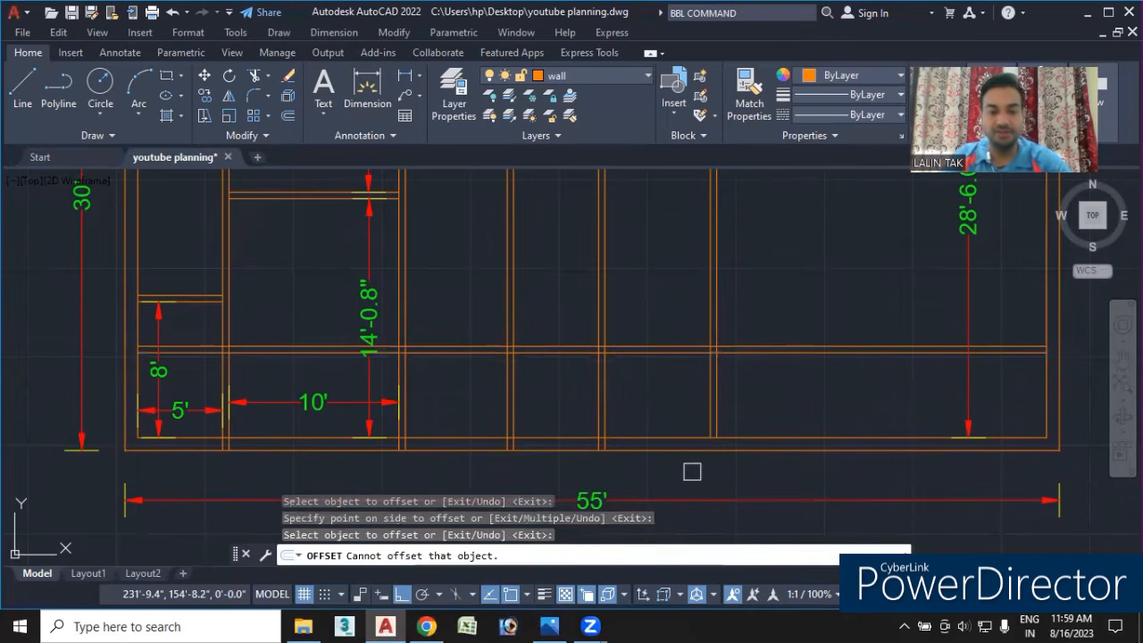
{"action": "key", "text": "Escape"}
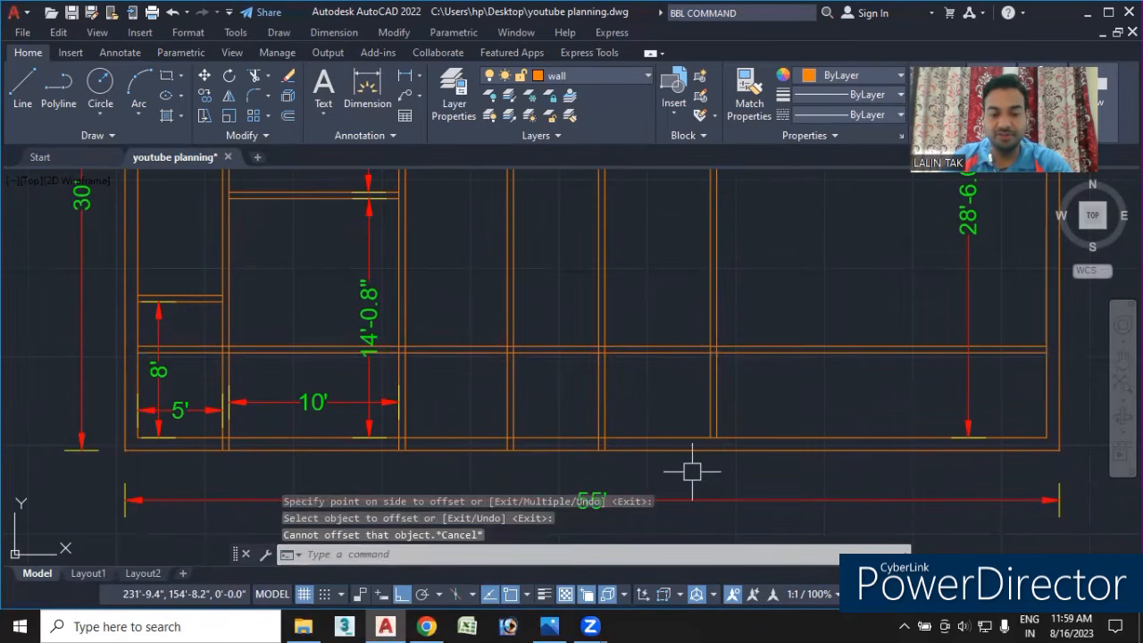
- Trim the bath and latrine's vertical partition lines above their top wall
{"action": "type", "text": "TR"}
{"action": "key", "text": "Return"}
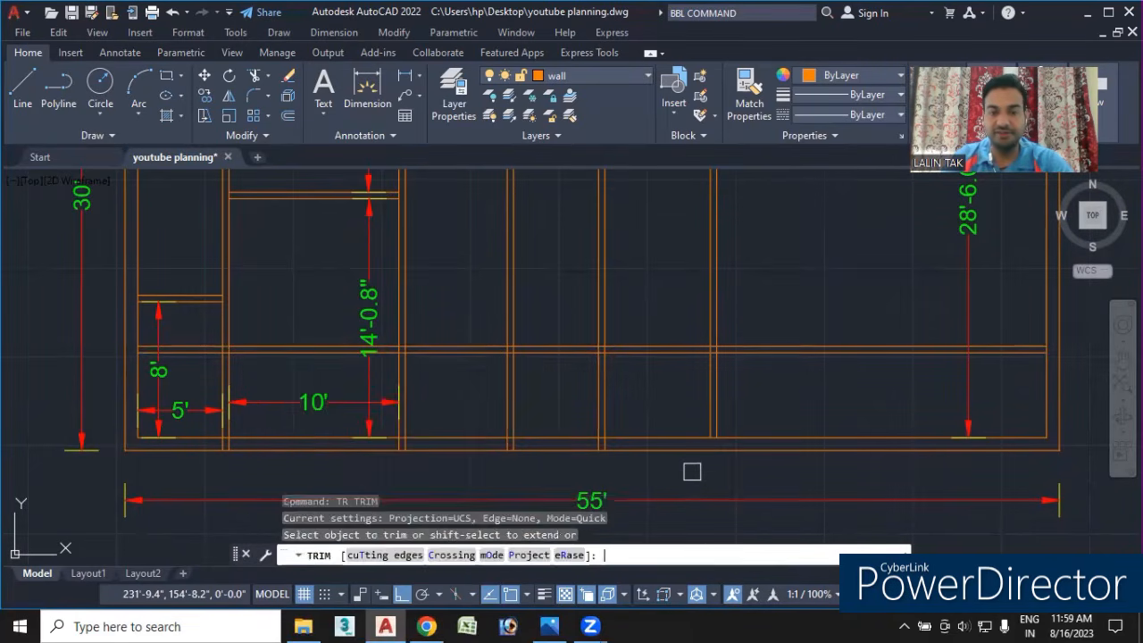
{"action": "mouse_move", "coordinate": [644, 394]}
{"action": "left_mouse_down"}
{"action": "mouse_move", "coordinate": [612, 302]}
{"action": "mouse_move", "coordinate": [472, 307]}
{"action": "mouse_move", "coordinate": [482, 299]}
{"action": "left_mouse_up"}
{"action": "scroll", "coordinate": [537, 261], "scroll_direction": "down", "scroll_amount": 2}
{"action": "mouse_move", "coordinate": [537, 261]}
{"action": "middle_mouse_down"}
{"action": "mouse_move", "coordinate": [533, 390]}
{"action": "mouse_move", "coordinate": [544, 331]}
{"action": "middle_mouse_up"}
- Trim the bath and latrine's top wall lines beyond the latrine's side wall, including the leftovers inside the parking wall
{"action": "left_click_drag", "start_coordinate": [756, 414], "coordinate": [707, 360]}
{"action": "scroll", "coordinate": [666, 385], "scroll_direction": "up", "scroll_amount": 6}
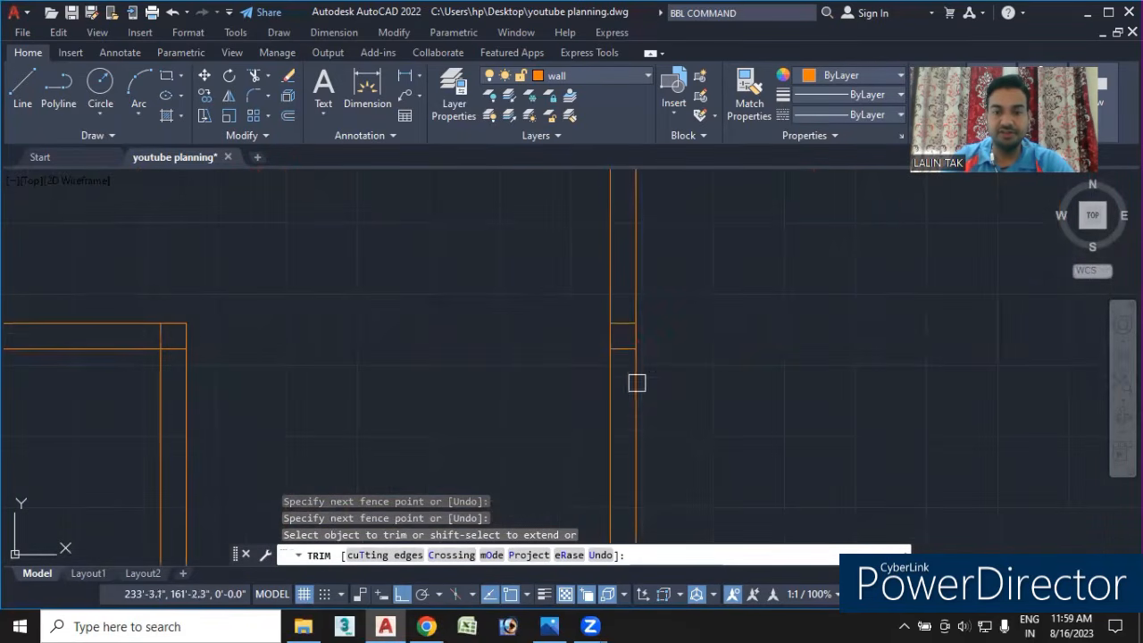
{"action": "left_click", "coordinate": [622, 327]}
{"action": "scroll", "coordinate": [515, 344], "scroll_direction": "down", "scroll_amount": 5}
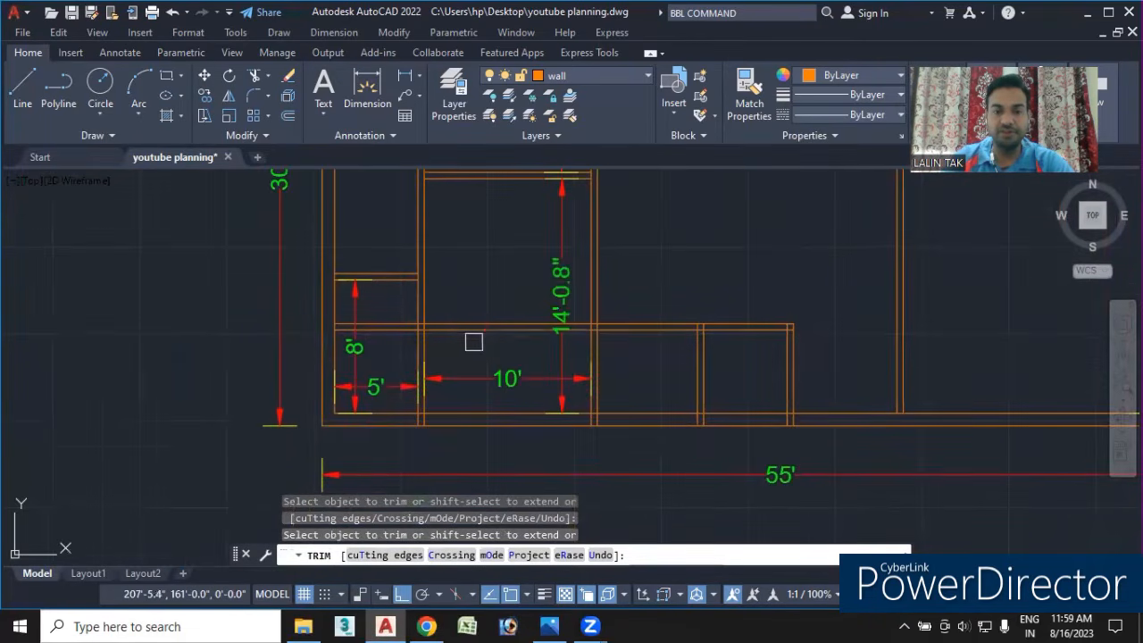
{"action": "scroll", "coordinate": [473, 342], "scroll_direction": "down", "scroll_amount": 2}
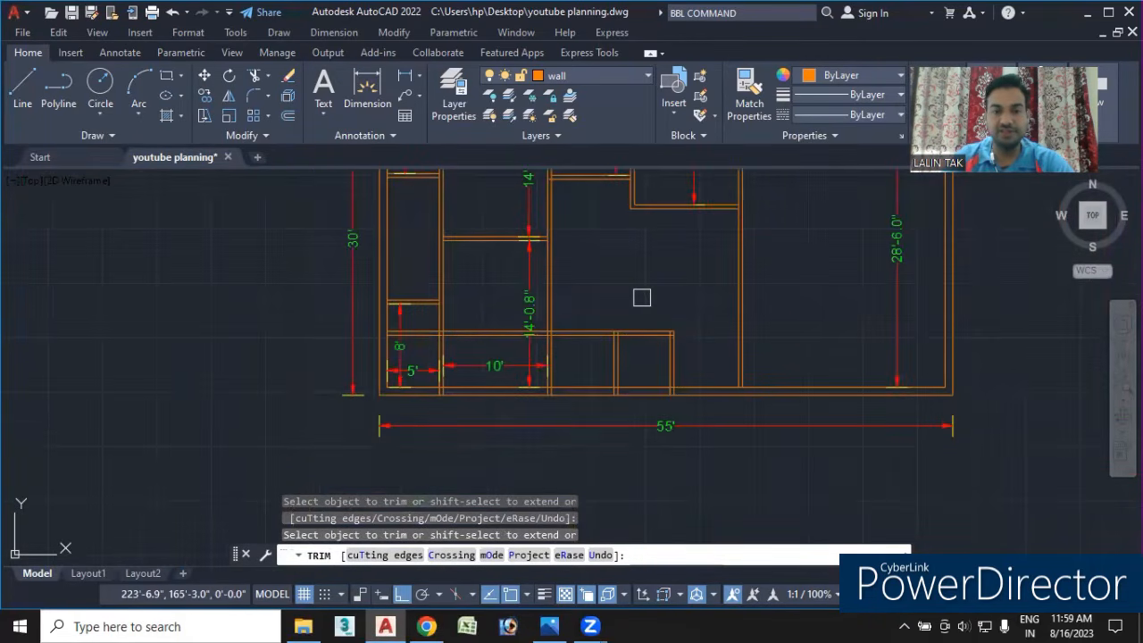
- Trim the bath's top wall lines out of the adjacent 10' room, the 5' room and the partition between them
{"action": "scroll", "coordinate": [465, 352], "scroll_direction": "up", "scroll_amount": 4}
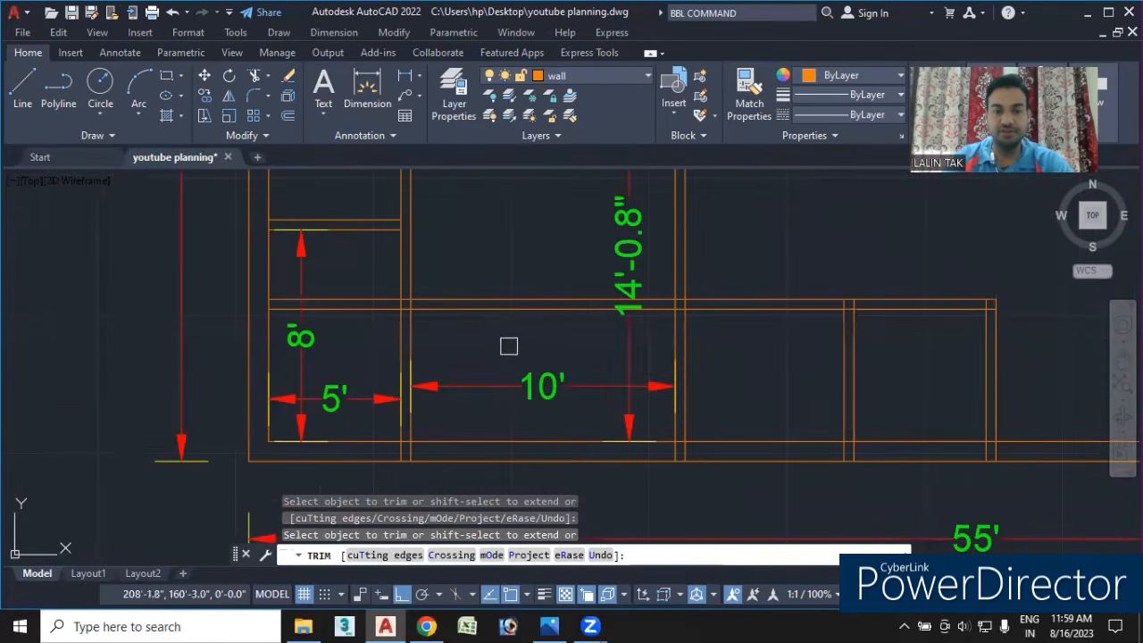
{"action": "left_click", "coordinate": [517, 343]}
{"action": "left_click", "coordinate": [497, 270]}
{"action": "left_click_drag", "start_coordinate": [357, 335], "coordinate": [339, 276]}
{"action": "scroll", "coordinate": [401, 314], "scroll_direction": "up", "scroll_amount": 5}
{"action": "left_click", "coordinate": [421, 325]}
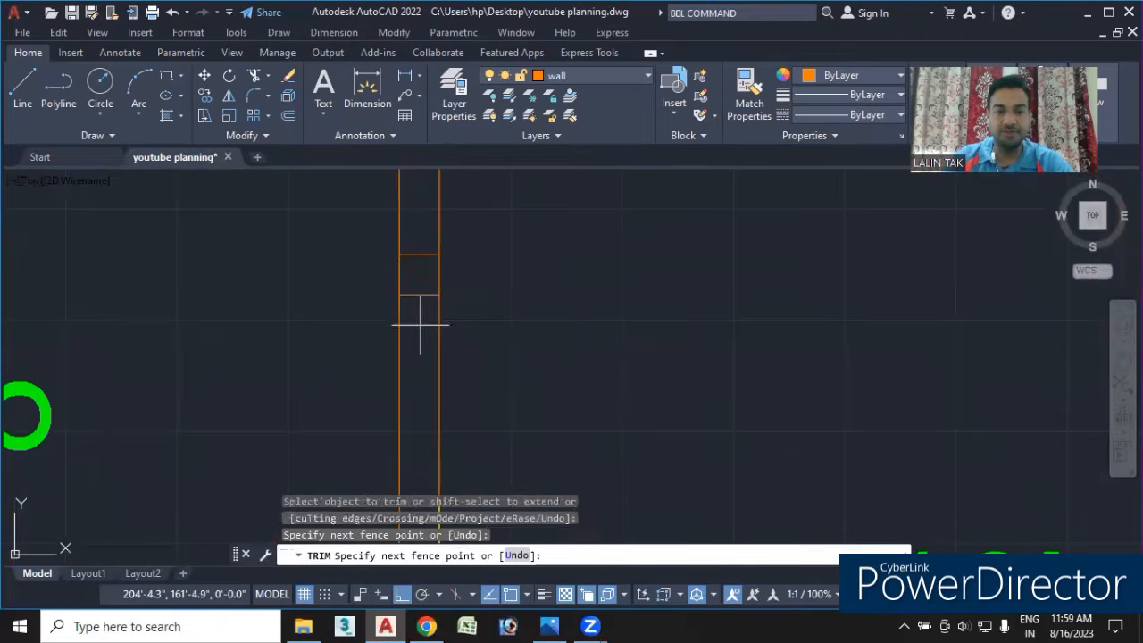
{"action": "left_click", "coordinate": [413, 238]}
{"action": "scroll", "coordinate": [444, 260], "scroll_direction": "down", "scroll_amount": 5}
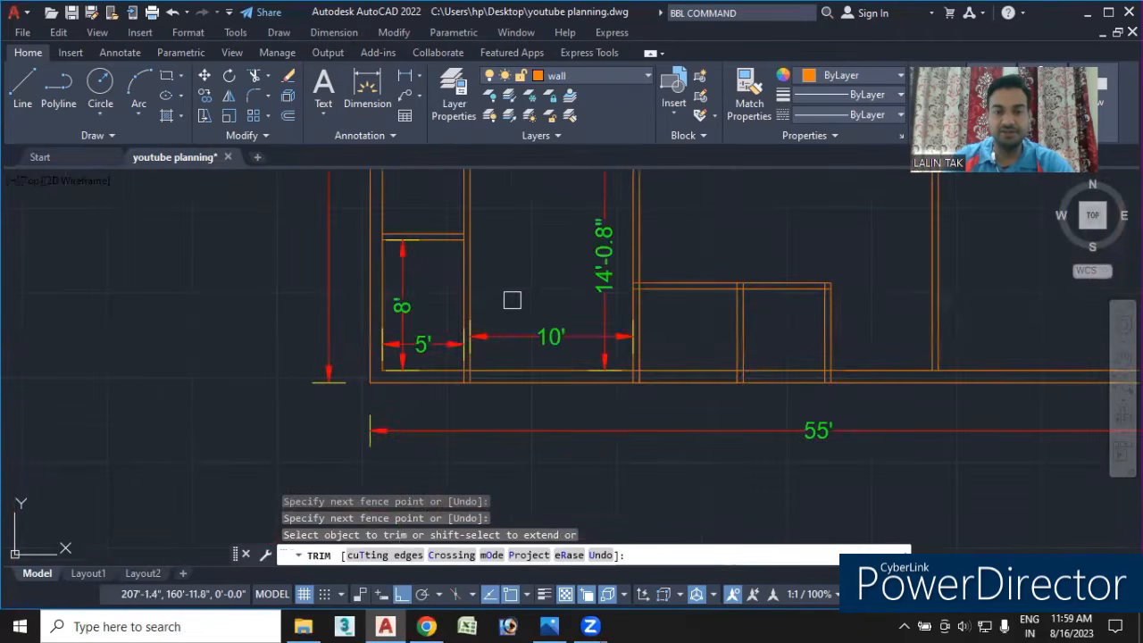
- Trim the top wall's leftover ends and open its junction with the wall between the 10' room and the bath
{"action": "scroll", "coordinate": [647, 287], "scroll_direction": "up", "scroll_amount": 5}
{"action": "left_click", "coordinate": [556, 318]}
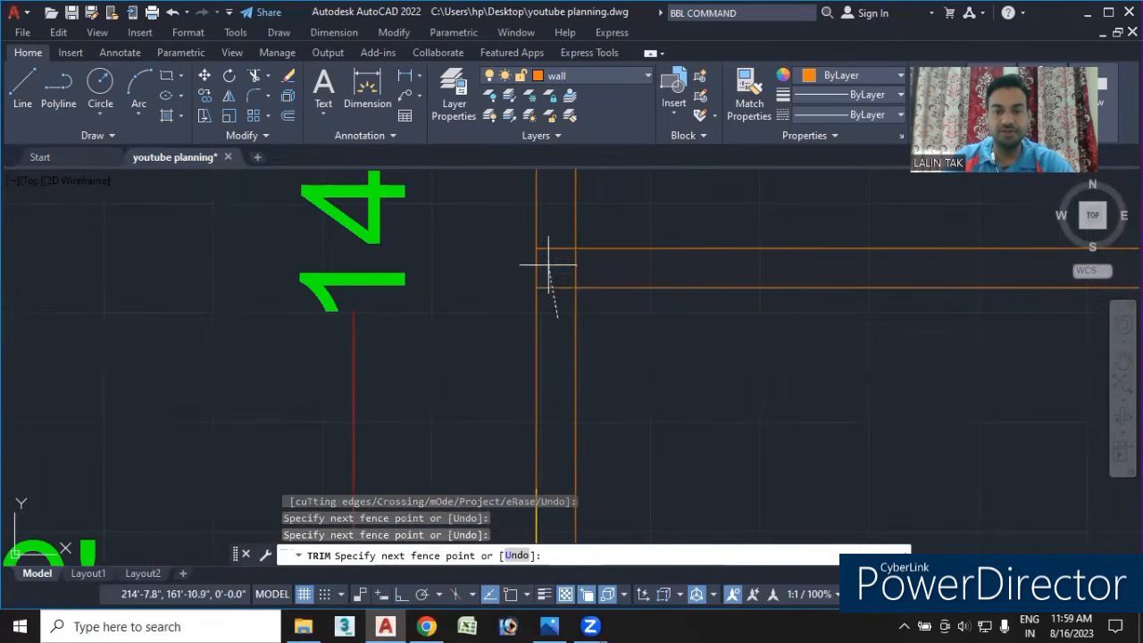
{"action": "key", "text": "Return"}
{"action": "scroll", "coordinate": [635, 304], "scroll_direction": "down", "scroll_amount": 5}
{"action": "middle_click_drag", "start_coordinate": [635, 304], "coordinate": [566, 389]}
{"action": "scroll", "coordinate": [543, 351], "scroll_direction": "up", "scroll_amount": 8}
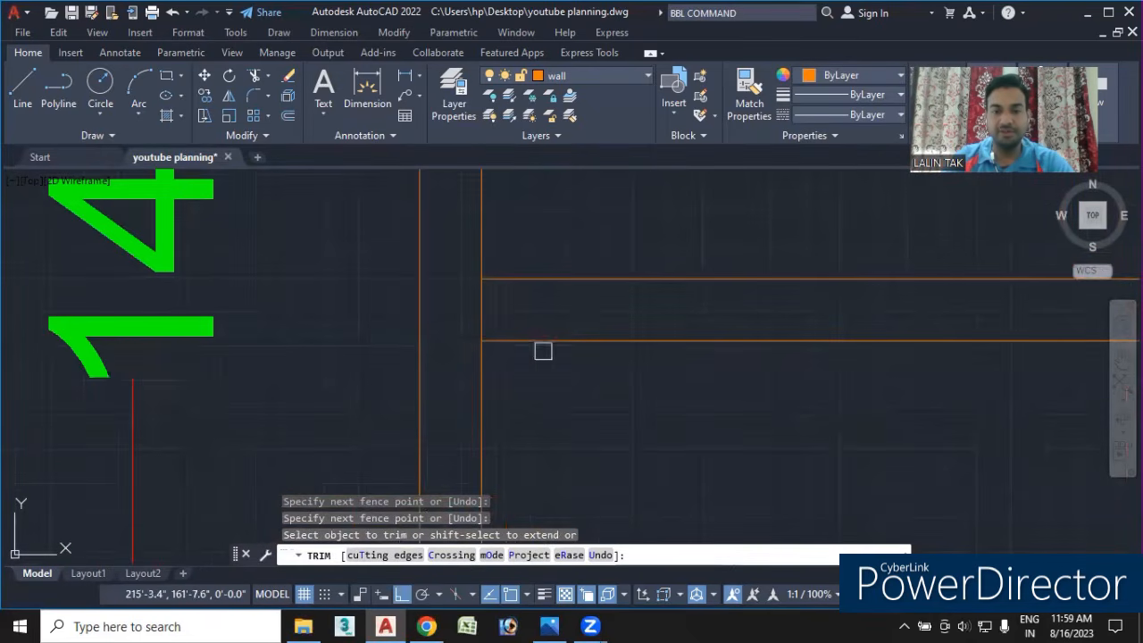
{"action": "left_click", "coordinate": [485, 311]}
- Trim the overlapping lines where the bath partition and the latrine's side wall meet their top wall
{"action": "scroll", "coordinate": [523, 325], "scroll_direction": "down", "scroll_amount": 5}
{"action": "middle_click_drag", "start_coordinate": [635, 370], "coordinate": [376, 391]}
{"action": "scroll", "coordinate": [639, 358], "scroll_direction": "up", "scroll_amount": 4}
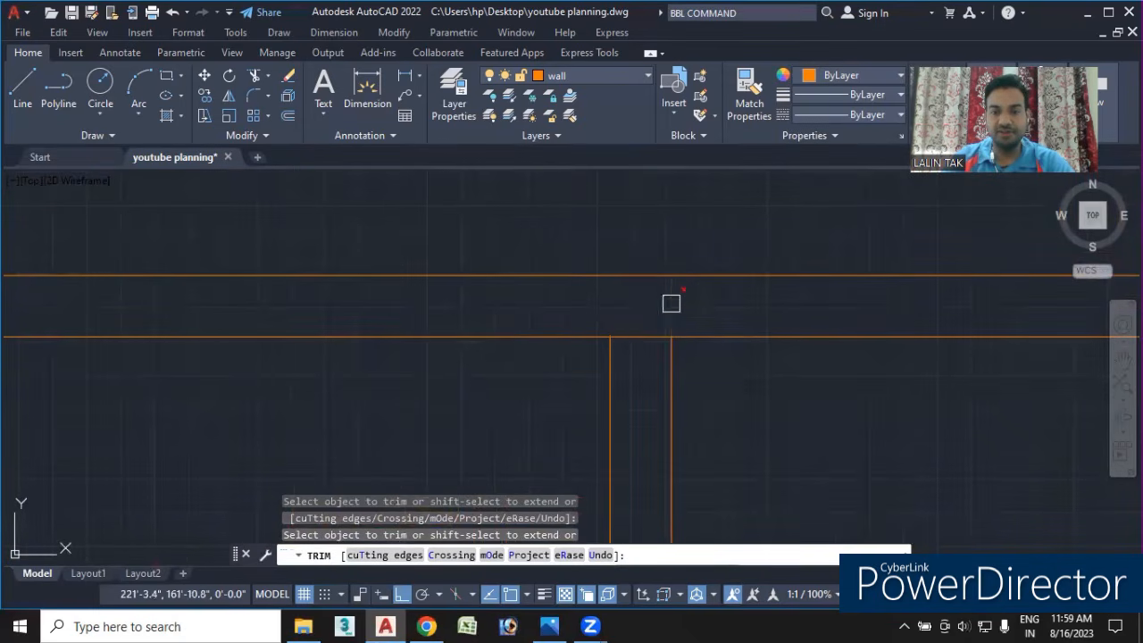
{"action": "scroll", "coordinate": [640, 340], "scroll_direction": "down", "scroll_amount": 4}
{"action": "scroll", "coordinate": [432, 378], "scroll_direction": "up", "scroll_amount": 3}
{"action": "scroll", "coordinate": [683, 329], "scroll_direction": "up", "scroll_amount": 2}
{"action": "scroll", "coordinate": [684, 329], "scroll_direction": "up", "scroll_amount": 2}
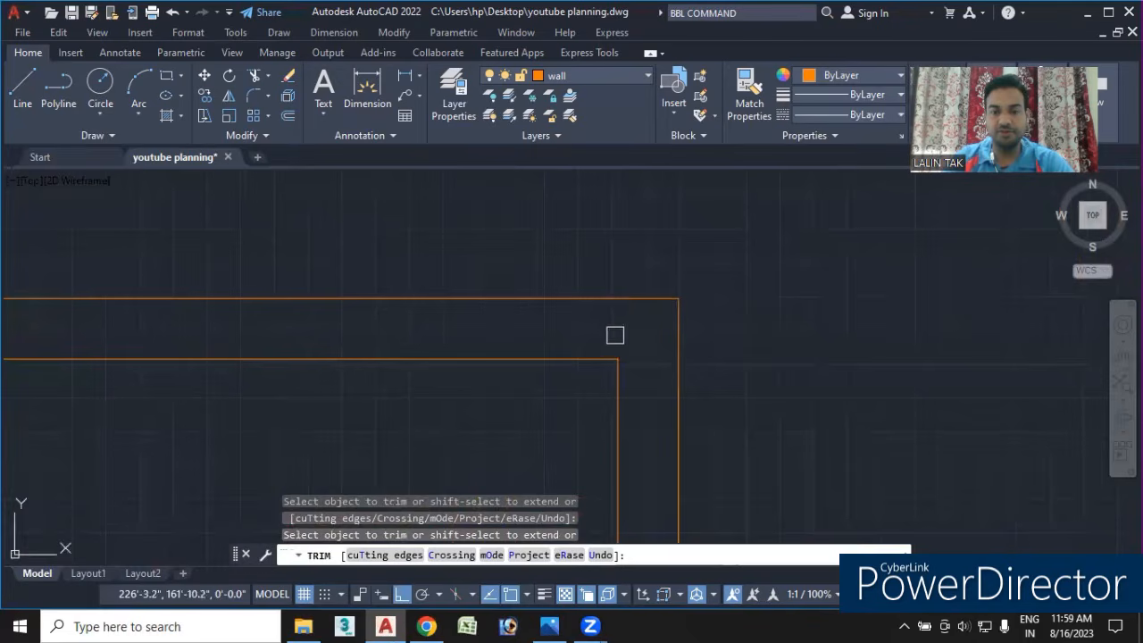
- Trim the ends of the bath and latrine's vertical wall lines that protrude into the lower outer wall
{"action": "scroll", "coordinate": [615, 332], "scroll_direction": "down", "scroll_amount": 4}
{"action": "middle_click_drag", "start_coordinate": [558, 407], "coordinate": [551, 340]}
{"action": "scroll", "coordinate": [539, 343], "scroll_direction": "up", "scroll_amount": 4}
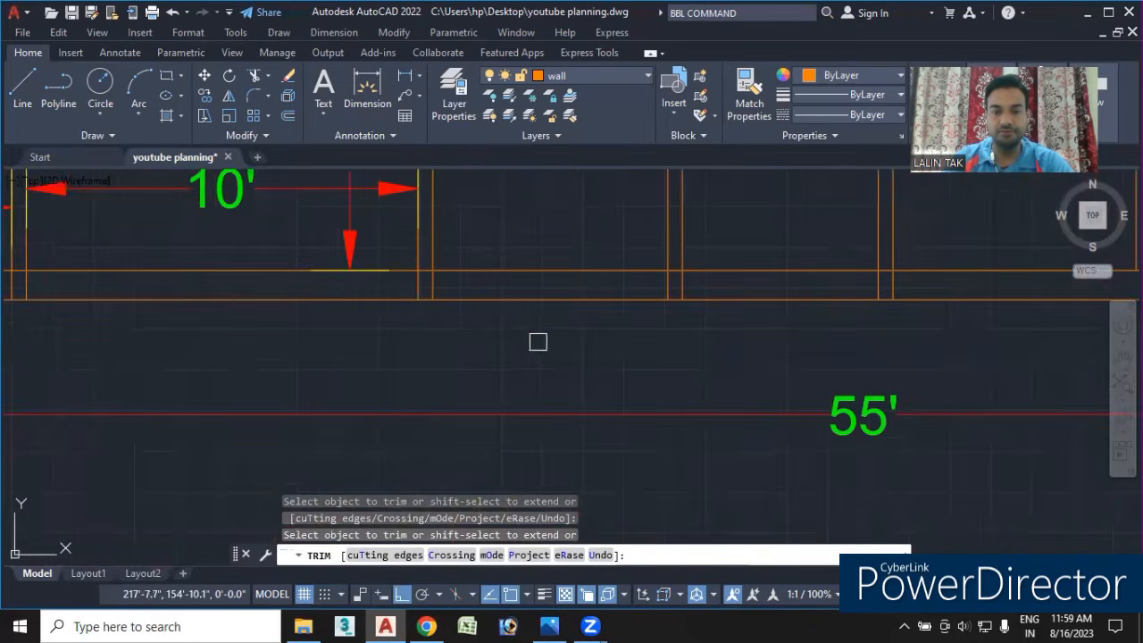
{"action": "scroll", "coordinate": [396, 274], "scroll_direction": "up", "scroll_amount": 3}
{"action": "left_click", "coordinate": [395, 273]}
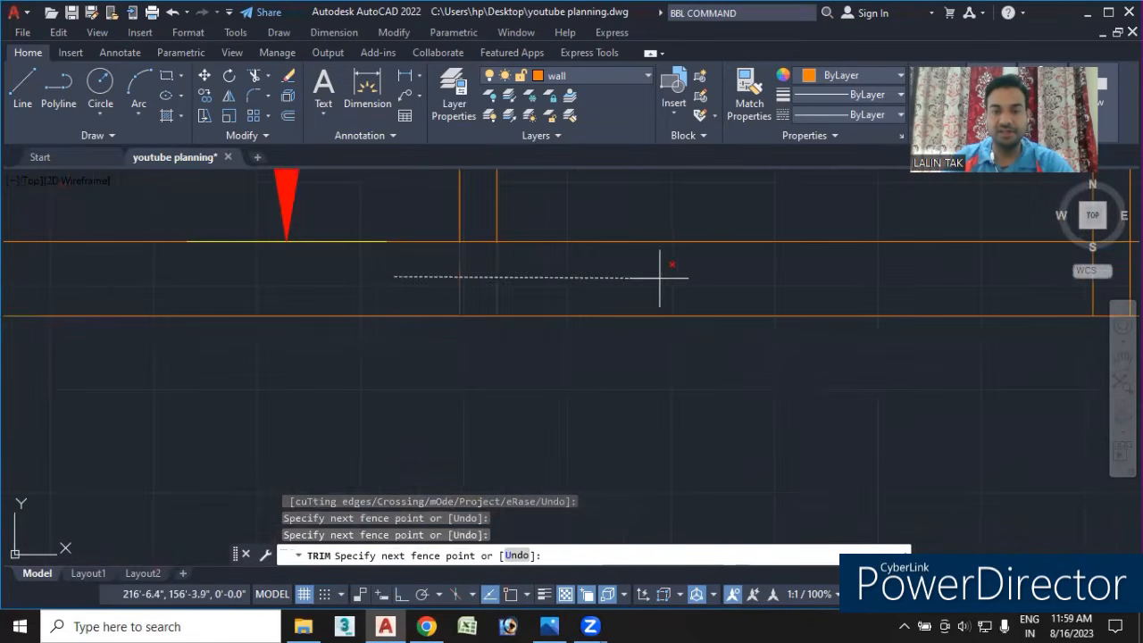
{"action": "scroll", "coordinate": [659, 273], "scroll_direction": "down", "scroll_amount": 3}
{"action": "middle_click_drag", "start_coordinate": [970, 286], "coordinate": [585, 301]}
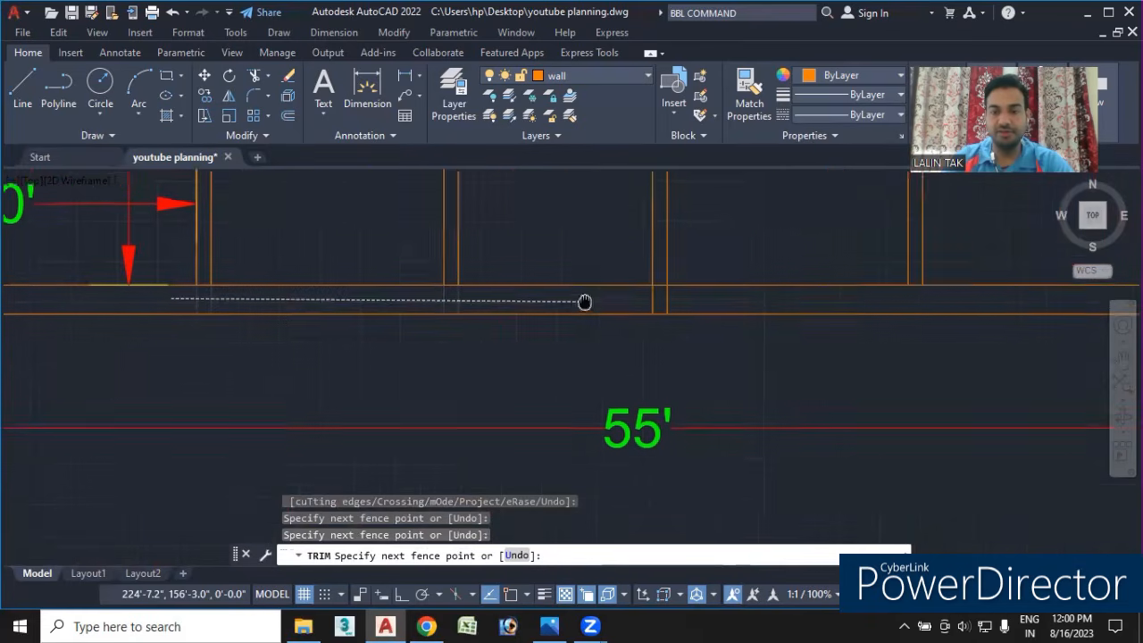
{"action": "left_click", "coordinate": [746, 298]}
{"action": "key", "text": "Return"}
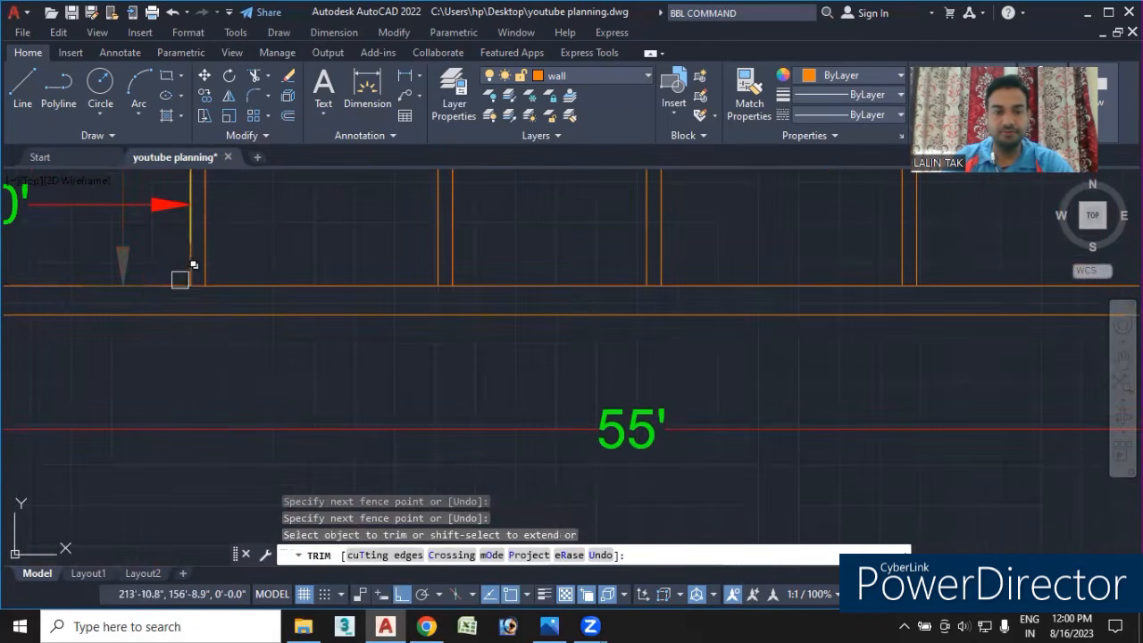
- Trim the lower outer wall's inner line across the bath, latrine and parking wall junctions
{"action": "scroll", "coordinate": [205, 287], "scroll_direction": "up", "scroll_amount": 2}
{"action": "left_click", "coordinate": [212, 295]}
{"action": "left_click", "coordinate": [838, 298]}
{"action": "scroll", "coordinate": [840, 320], "scroll_direction": "down", "scroll_amount": 3}
{"action": "middle_click_drag", "start_coordinate": [843, 327], "coordinate": [179, 401]}
{"action": "scroll", "coordinate": [368, 383], "scroll_direction": "up", "scroll_amount": 4}
{"action": "left_click", "coordinate": [414, 382]}
{"action": "scroll", "coordinate": [410, 388], "scroll_direction": "down", "scroll_amount": 4}
{"action": "scroll", "coordinate": [589, 402], "scroll_direction": "up", "scroll_amount": 4}
{"action": "scroll", "coordinate": [608, 382], "scroll_direction": "down", "scroll_amount": 4}
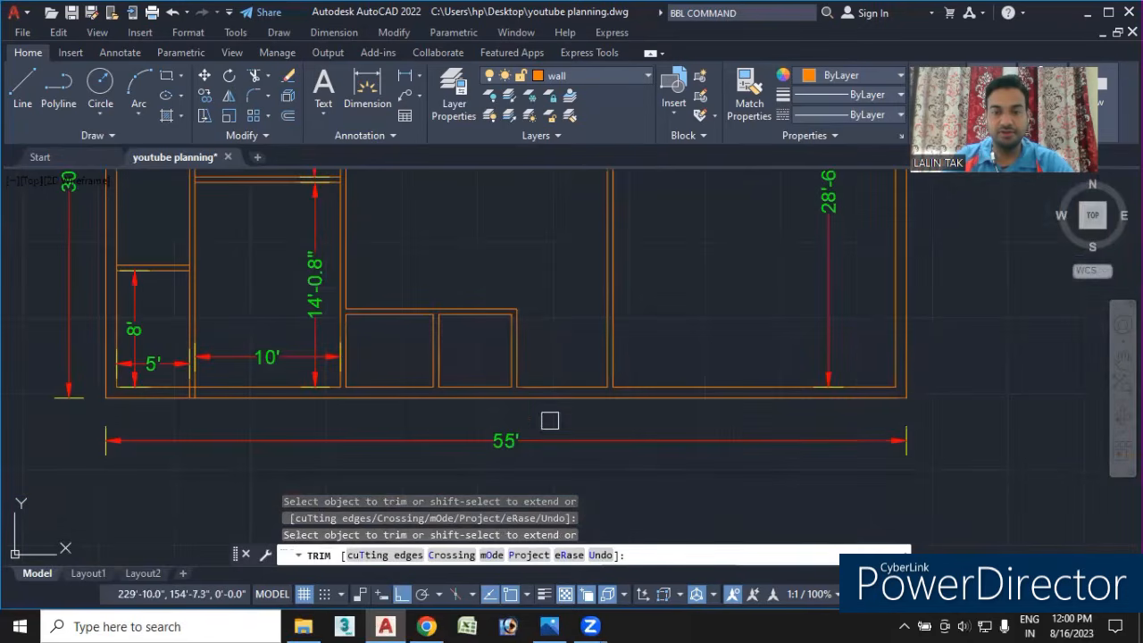
- Trim the protruding ends and open the junction where the 5'/10' room partition meets the lower outer wall
{"action": "middle_click_drag", "start_coordinate": [345, 413], "coordinate": [667, 415]}
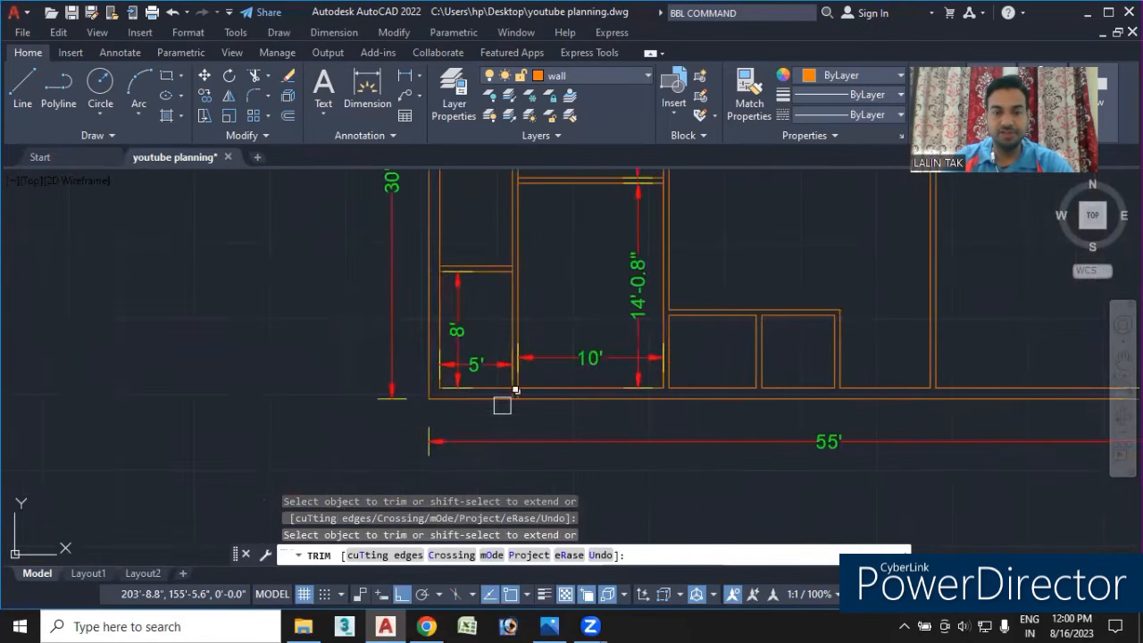
{"action": "scroll", "coordinate": [502, 406], "scroll_direction": "up", "scroll_amount": 4}
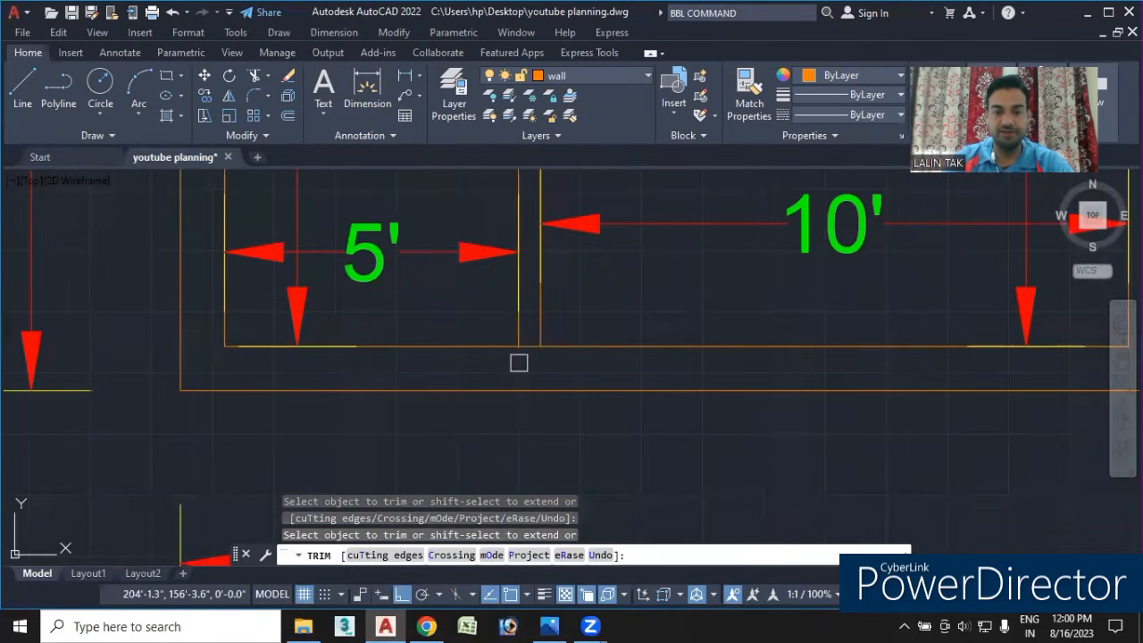
{"action": "scroll", "coordinate": [521, 362], "scroll_direction": "up", "scroll_amount": 4}
{"action": "left_click", "coordinate": [528, 319]}
{"action": "scroll", "coordinate": [527, 340], "scroll_direction": "down", "scroll_amount": 6}
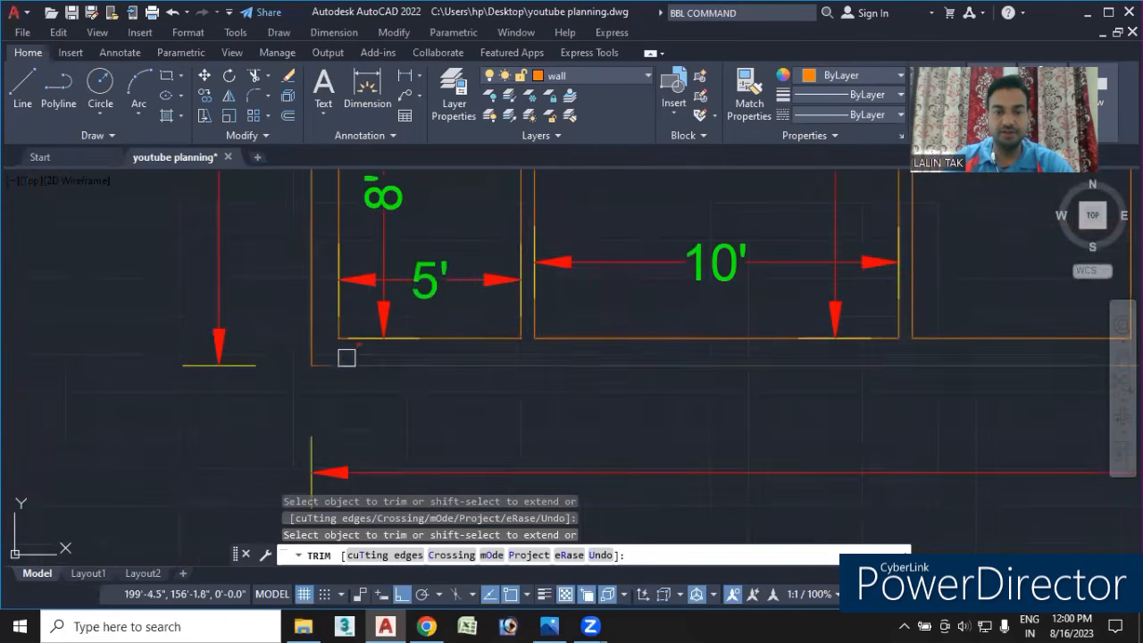
- Trim the wall lines crossing the junctions of the lower 5' x 8' room's top wall
{"action": "scroll", "coordinate": [347, 357], "scroll_direction": "down", "scroll_amount": 5}
{"action": "scroll", "coordinate": [492, 348], "scroll_direction": "up", "scroll_amount": 6}
{"action": "scroll", "coordinate": [493, 320], "scroll_direction": "up", "scroll_amount": 2}
{"action": "left_click", "coordinate": [457, 297]}
{"action": "scroll", "coordinate": [358, 352], "scroll_direction": "down", "scroll_amount": 4}
{"action": "middle_click_drag", "start_coordinate": [318, 375], "coordinate": [696, 408]}
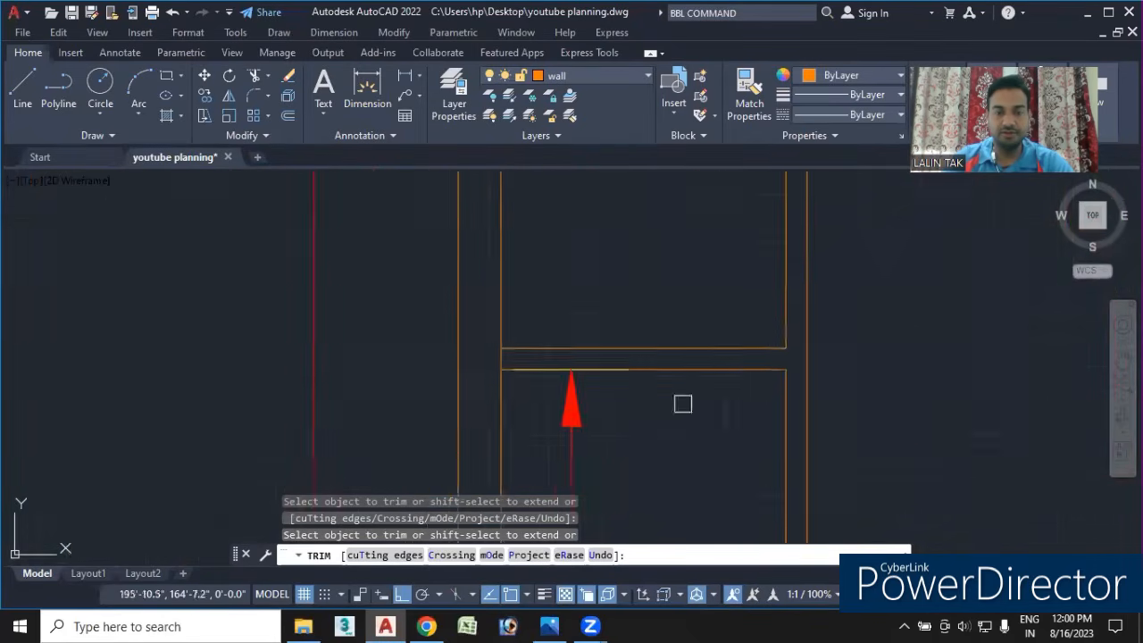
{"action": "scroll", "coordinate": [490, 356], "scroll_direction": "up", "scroll_amount": 3}
- Trim the wall lines crossing both end junctions of the upper 5' x 8' room's bottom wall
{"action": "scroll", "coordinate": [546, 312], "scroll_direction": "down", "scroll_amount": 6}
{"action": "middle_click_drag", "start_coordinate": [586, 270], "coordinate": [487, 499]}
{"action": "scroll", "coordinate": [428, 288], "scroll_direction": "up", "scroll_amount": 3}
{"action": "scroll", "coordinate": [426, 283], "scroll_direction": "up", "scroll_amount": 3}
{"action": "left_click", "coordinate": [505, 381]}
{"action": "scroll", "coordinate": [523, 378], "scroll_direction": "down", "scroll_amount": 4}
{"action": "middle_click_drag", "start_coordinate": [635, 426], "coordinate": [424, 461]}
{"action": "scroll", "coordinate": [462, 437], "scroll_direction": "up", "scroll_amount": 6}
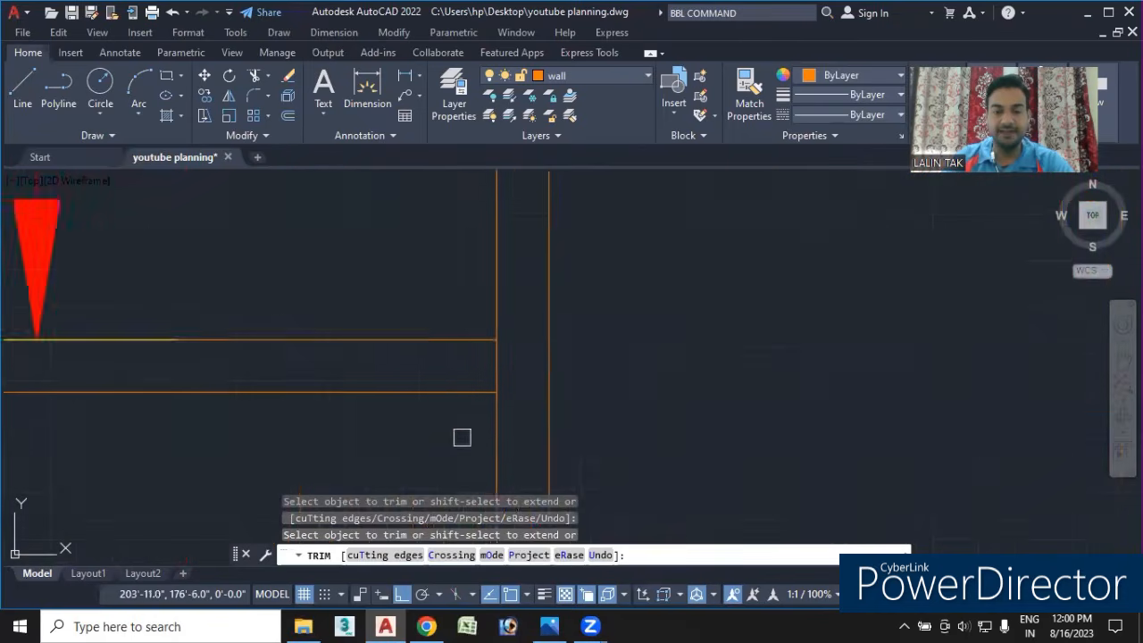
{"action": "left_click", "coordinate": [515, 332]}
{"action": "scroll", "coordinate": [446, 376], "scroll_direction": "down", "scroll_amount": 4}
{"action": "scroll", "coordinate": [462, 388], "scroll_direction": "down", "scroll_amount": 4}
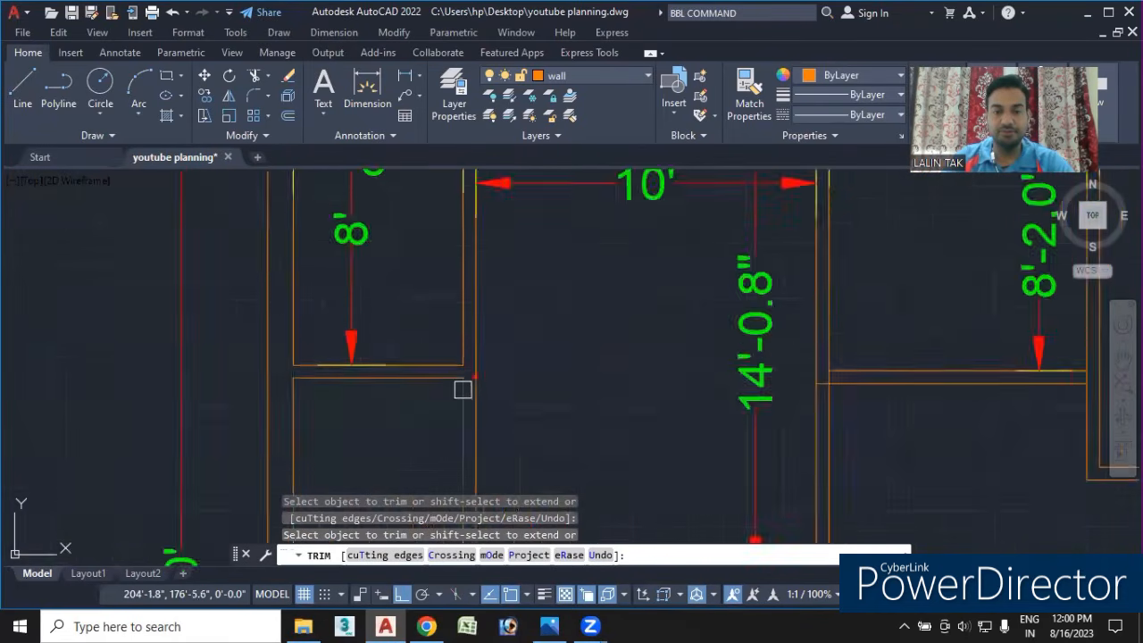
- Trim the 5'/10' room partition's protruding ends and open its junction with the upper outer wall
{"action": "middle_click_drag", "start_coordinate": [533, 358], "coordinate": [482, 472]}
{"action": "scroll", "coordinate": [379, 294], "scroll_direction": "up", "scroll_amount": 6}
{"action": "left_click_drag", "start_coordinate": [348, 331], "coordinate": [457, 329]}
{"action": "scroll", "coordinate": [395, 385], "scroll_direction": "up", "scroll_amount": 6}
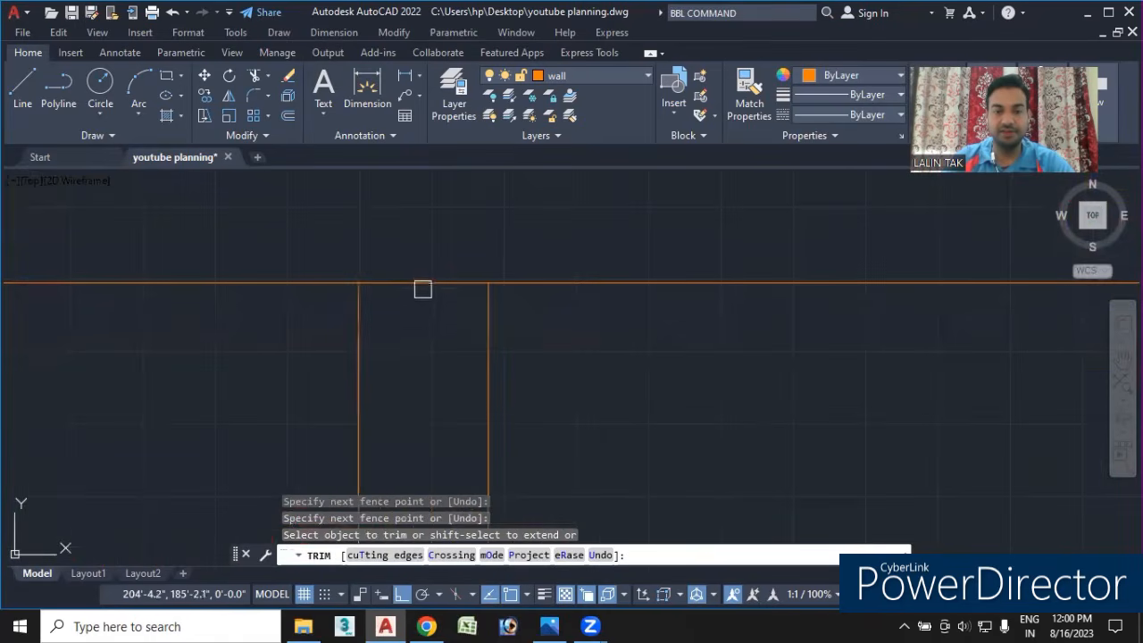
{"action": "scroll", "coordinate": [416, 304], "scroll_direction": "down", "scroll_amount": 6}
- Open the junctions of the 7'-7.0" room's two side walls with the upper outer wall by trimming the overlapping lines
{"action": "scroll", "coordinate": [670, 334], "scroll_direction": "up", "scroll_amount": 3}
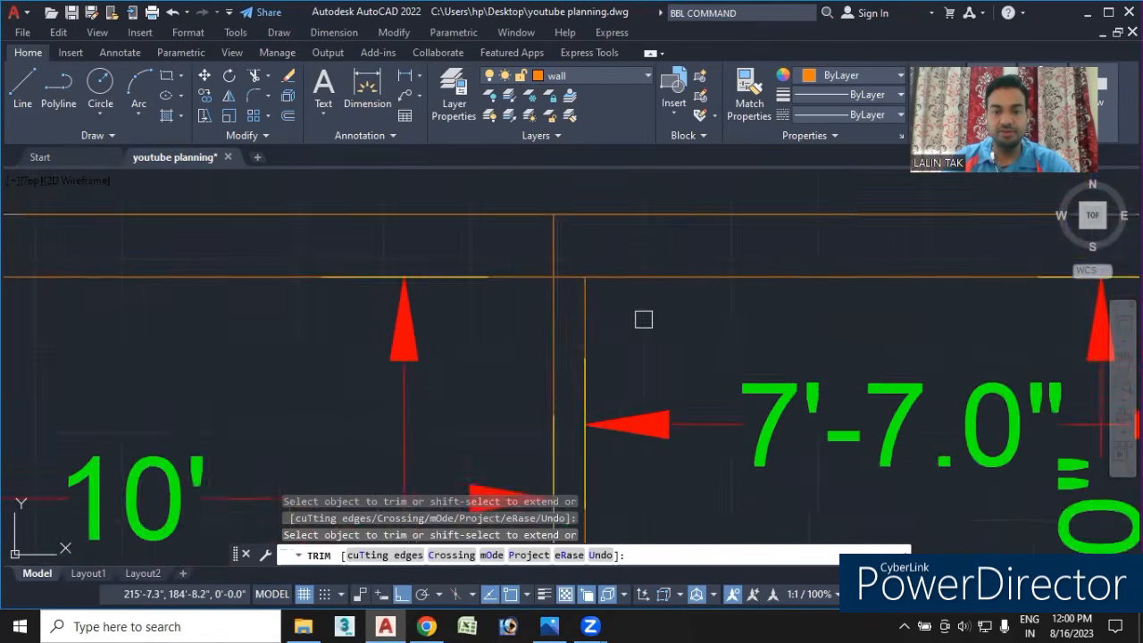
{"action": "scroll", "coordinate": [650, 319], "scroll_direction": "up", "scroll_amount": 4}
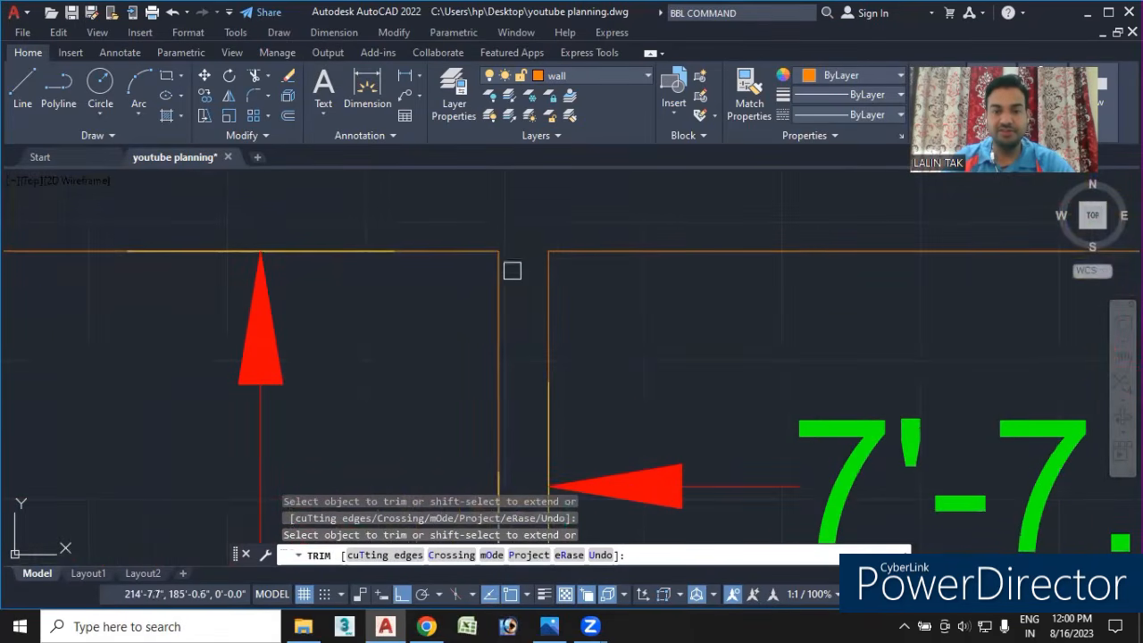
{"action": "scroll", "coordinate": [517, 266], "scroll_direction": "down", "scroll_amount": 6}
{"action": "middle_click_drag", "start_coordinate": [574, 335], "coordinate": [426, 310]}
{"action": "scroll", "coordinate": [636, 246], "scroll_direction": "up", "scroll_amount": 6}
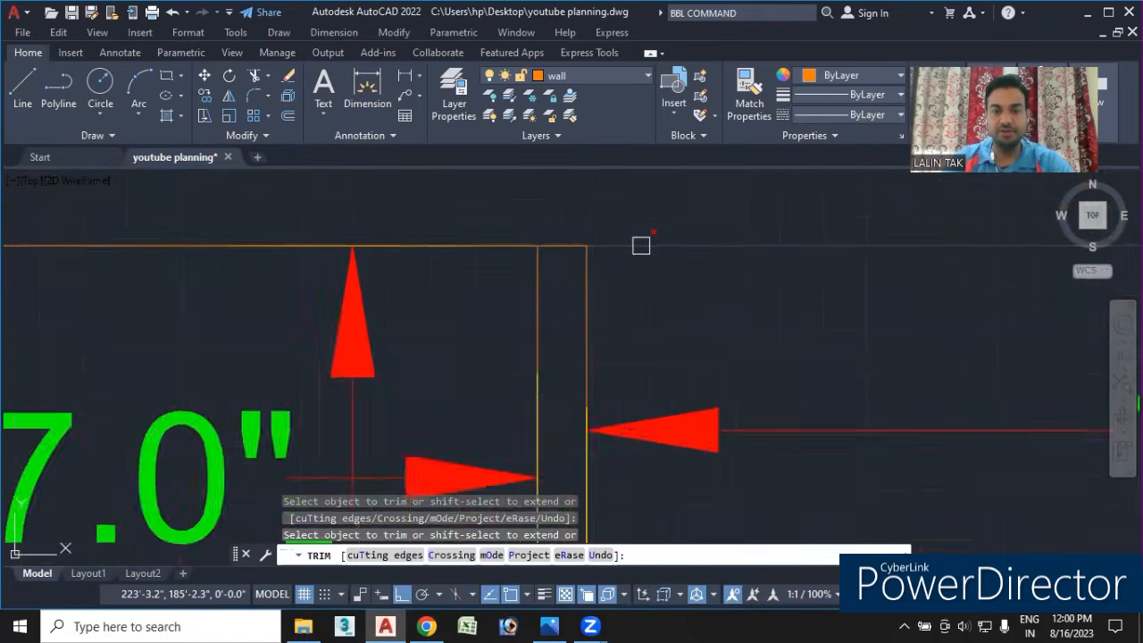
{"action": "scroll", "coordinate": [589, 250], "scroll_direction": "up", "scroll_amount": 3}
{"action": "scroll", "coordinate": [518, 255], "scroll_direction": "down", "scroll_amount": 9}
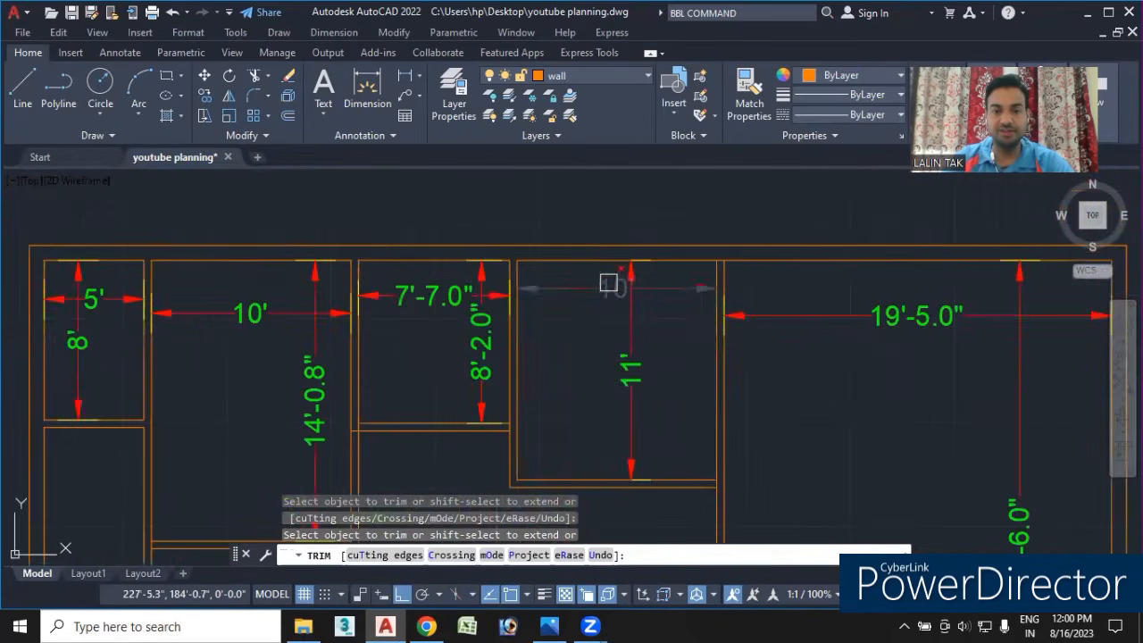
- Trim the parking wall's junctions with the upper outer wall and with the 11' room's bottom wall
{"action": "scroll", "coordinate": [616, 272], "scroll_direction": "up", "scroll_amount": 2}
{"action": "scroll", "coordinate": [482, 275], "scroll_direction": "up", "scroll_amount": 5}
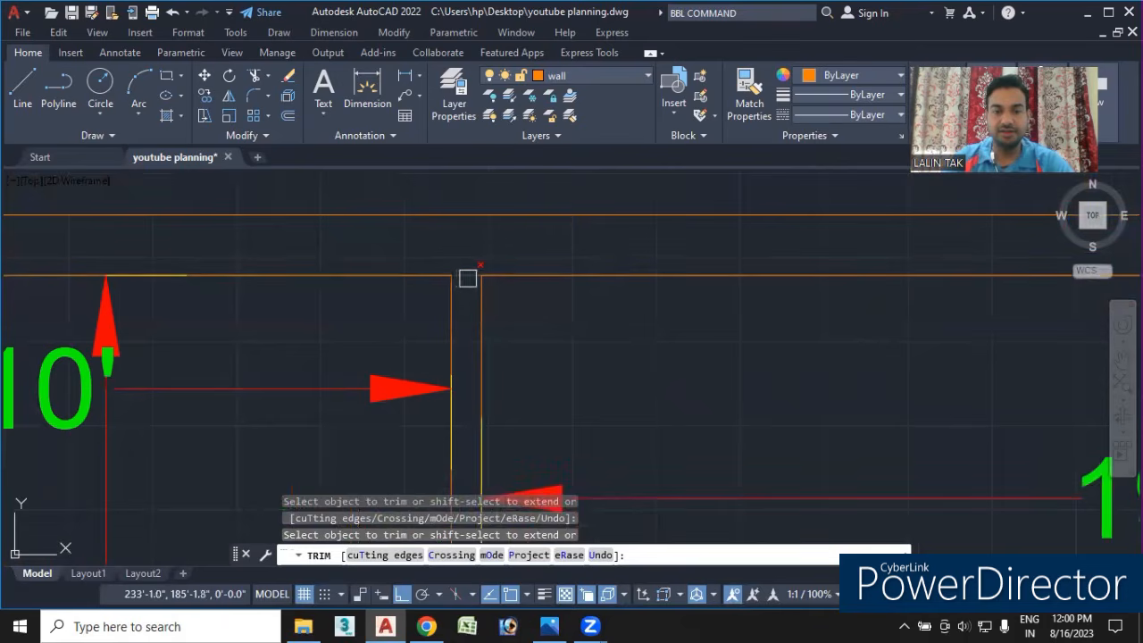
{"action": "scroll", "coordinate": [465, 279], "scroll_direction": "up", "scroll_amount": 3}
{"action": "scroll", "coordinate": [466, 278], "scroll_direction": "down", "scroll_amount": 8}
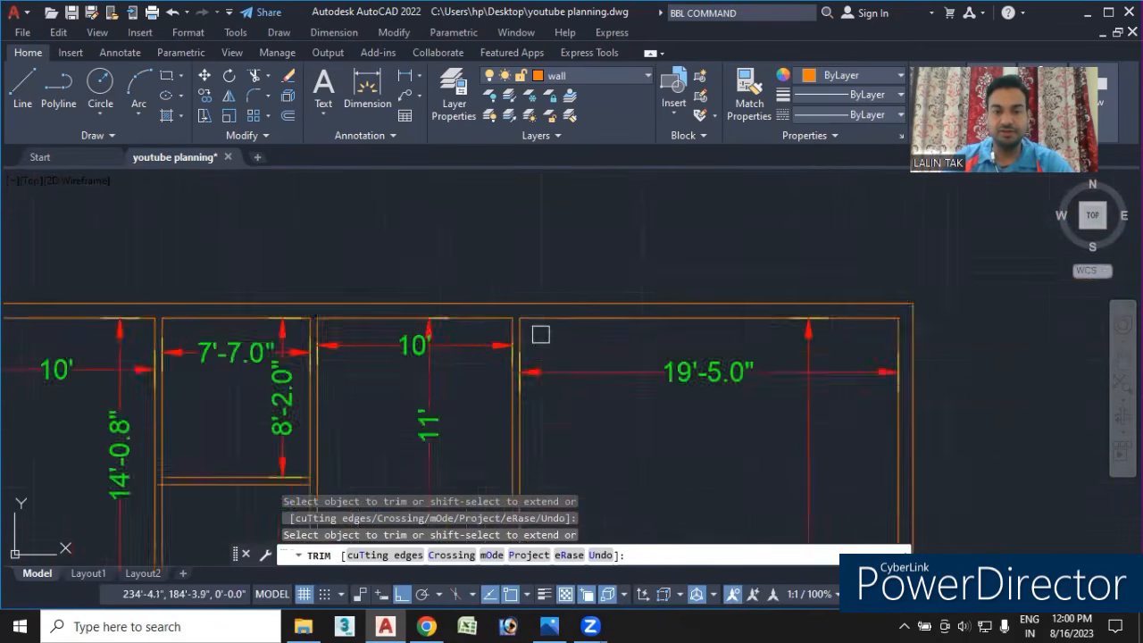
{"action": "middle_click_drag", "start_coordinate": [554, 385], "coordinate": [591, 245]}
{"action": "scroll", "coordinate": [535, 337], "scroll_direction": "up", "scroll_amount": 8}
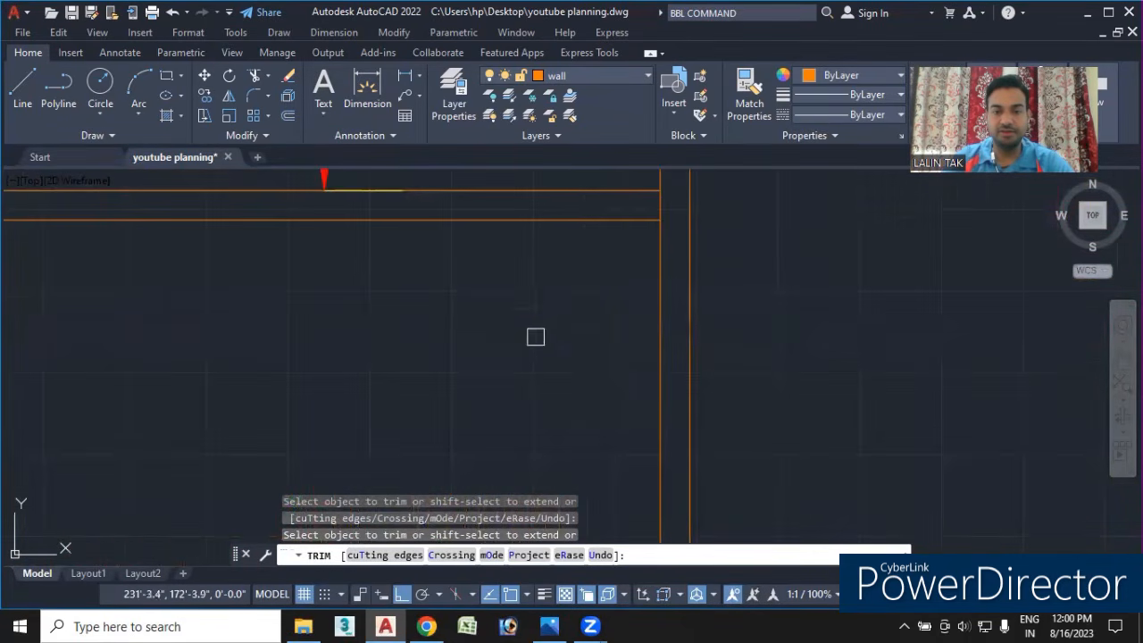
{"action": "scroll", "coordinate": [462, 324], "scroll_direction": "down", "scroll_amount": 6}
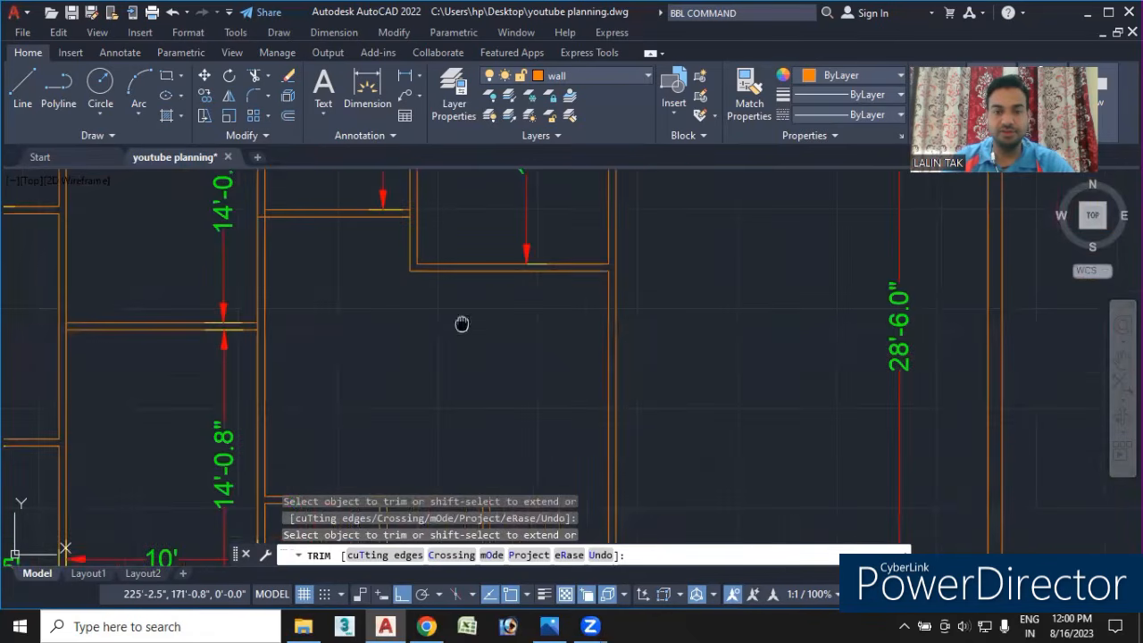
- Trim the overlapping lines at both end junctions of the 8'-2.0" room's bottom wall
{"action": "scroll", "coordinate": [702, 337], "scroll_direction": "up", "scroll_amount": 7}
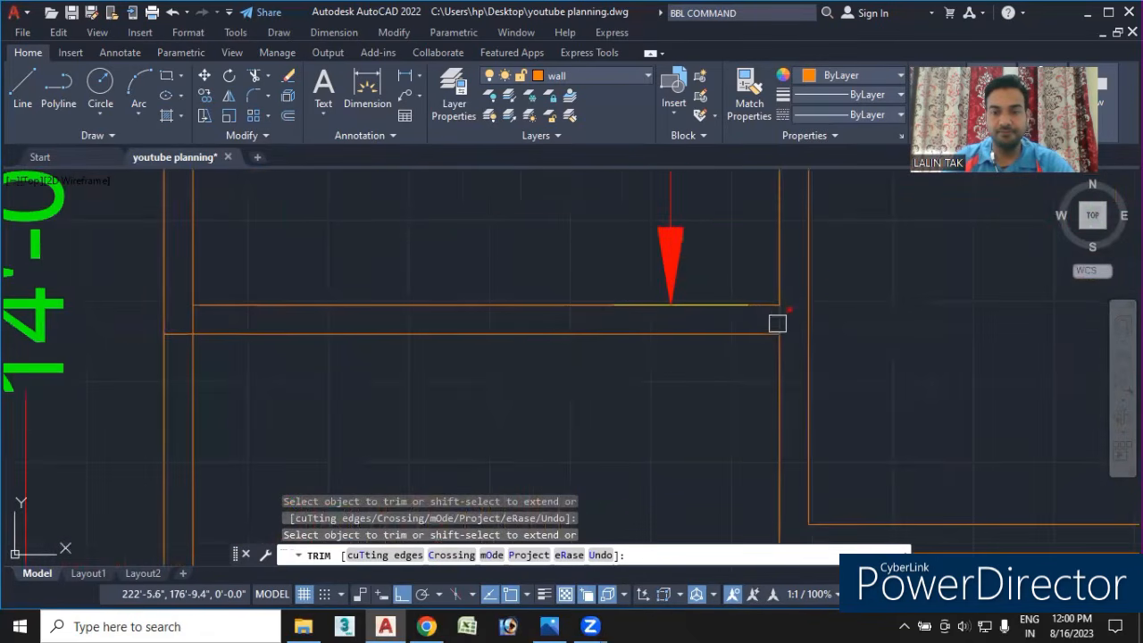
{"action": "scroll", "coordinate": [778, 318], "scroll_direction": "up", "scroll_amount": 2}
{"action": "scroll", "coordinate": [678, 363], "scroll_direction": "down", "scroll_amount": 4}
{"action": "scroll", "coordinate": [628, 403], "scroll_direction": "up", "scroll_amount": 4}
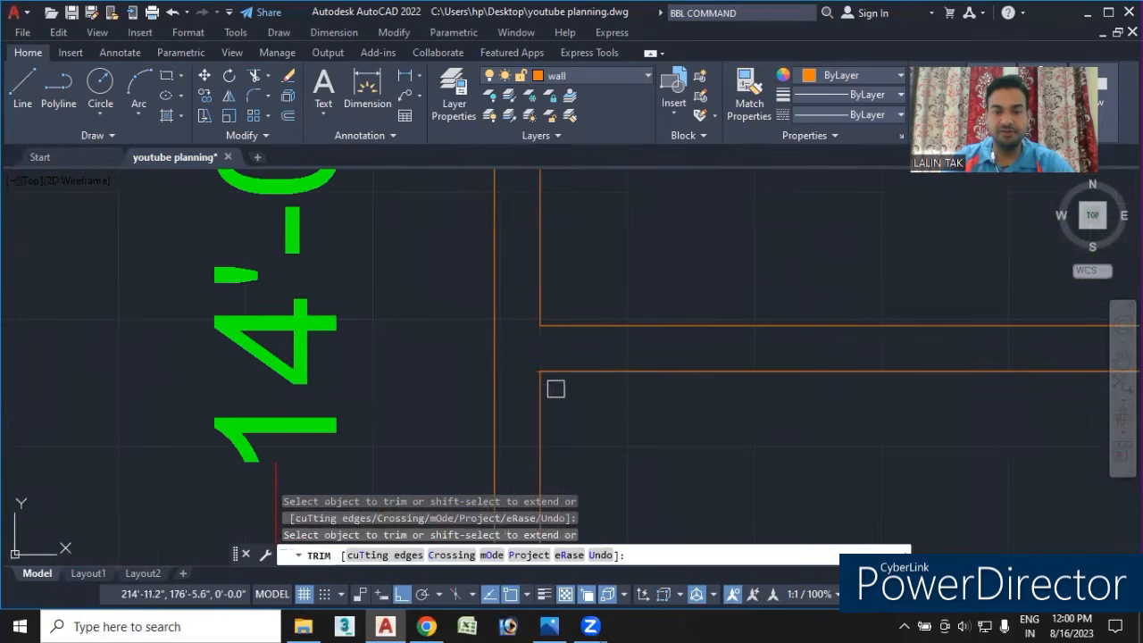
{"action": "scroll", "coordinate": [543, 394], "scroll_direction": "down", "scroll_amount": 5}
- Trim the side wall lines crossing the junctions of the wall between the two 14'-0.8" rooms
{"action": "mouse_move", "coordinate": [605, 457]}
{"action": "middle_mouse_down"}
{"action": "mouse_move", "coordinate": [520, 435]}
{"action": "mouse_move", "coordinate": [600, 351]}
{"action": "middle_mouse_up"}
{"action": "scroll", "coordinate": [408, 387], "scroll_direction": "up", "scroll_amount": 7}
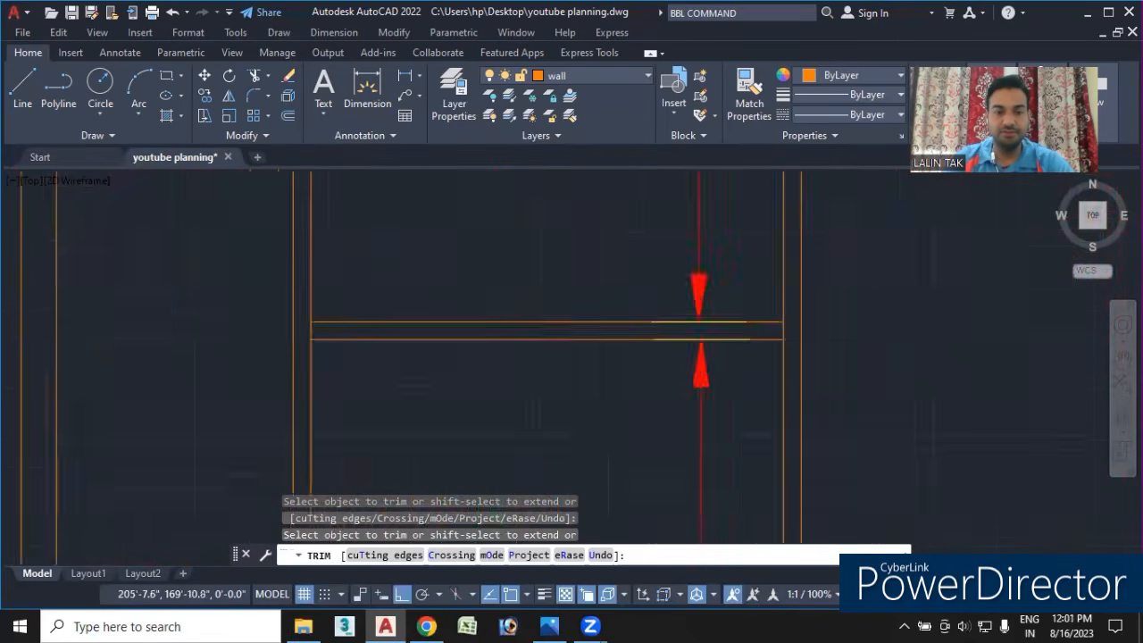
{"action": "scroll", "coordinate": [277, 305], "scroll_direction": "up", "scroll_amount": 4}
{"action": "scroll", "coordinate": [488, 325], "scroll_direction": "down", "scroll_amount": 5}
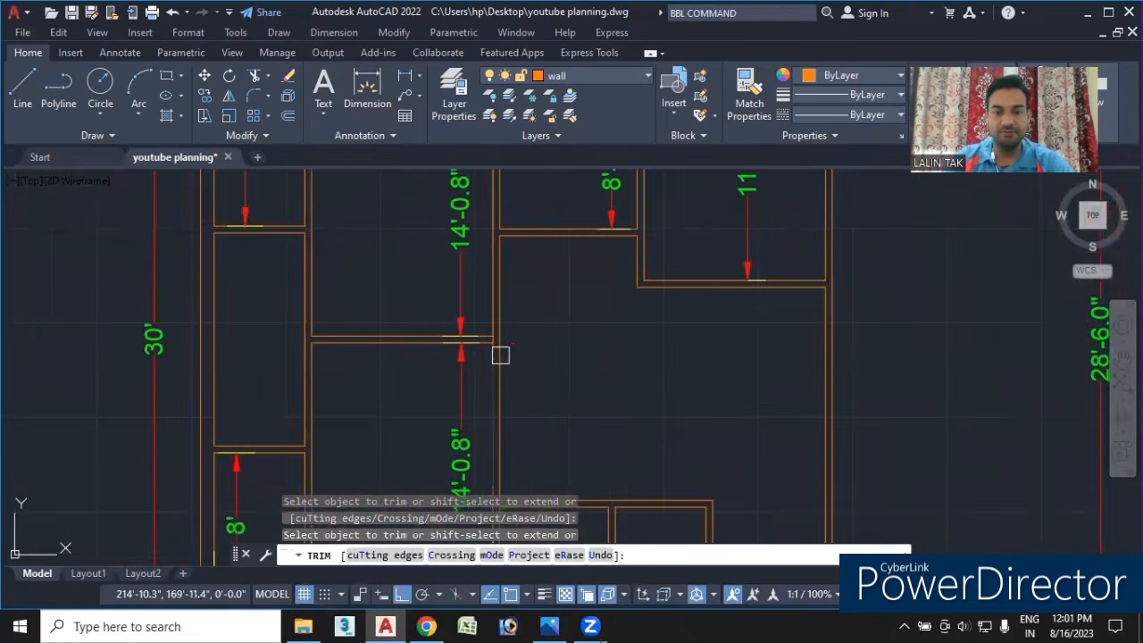
- Inspect the wall junctions across the whole floor plan for leftover overlapping lines, and finish trimming
{"action": "scroll", "coordinate": [495, 362], "scroll_direction": "up", "scroll_amount": 6}
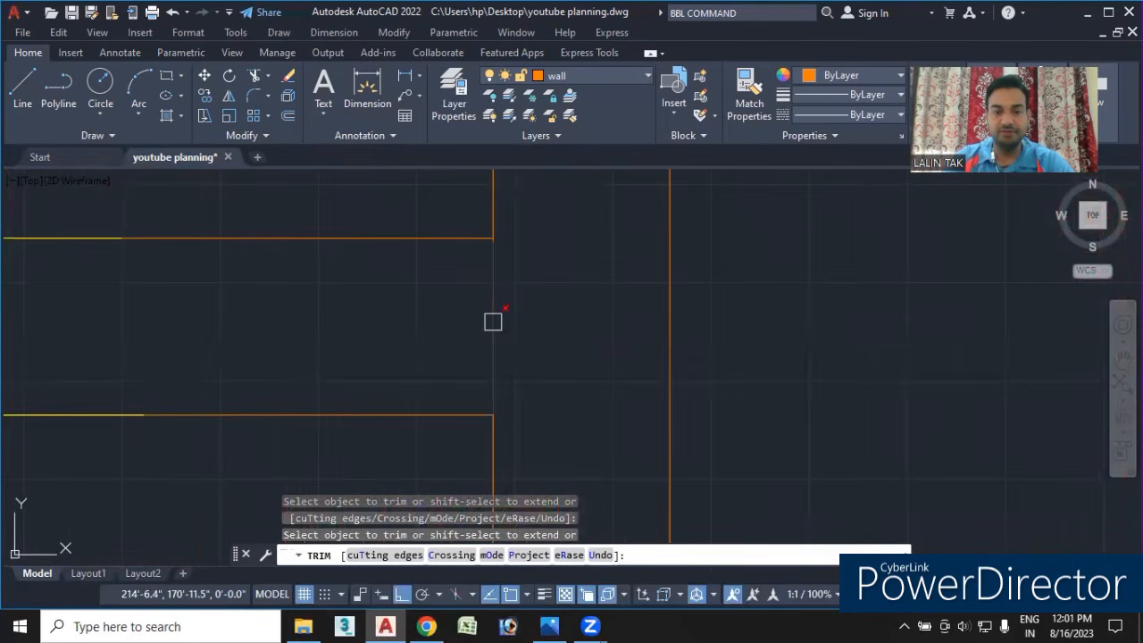
{"action": "scroll", "coordinate": [491, 324], "scroll_direction": "down", "scroll_amount": 5}
{"action": "mouse_move", "coordinate": [571, 360]}
{"action": "middle_mouse_down"}
{"action": "mouse_move", "coordinate": [567, 347]}
{"action": "mouse_move", "coordinate": [557, 365]}
{"action": "middle_mouse_up"}
{"action": "middle_click_drag", "start_coordinate": [658, 385], "coordinate": [602, 410]}
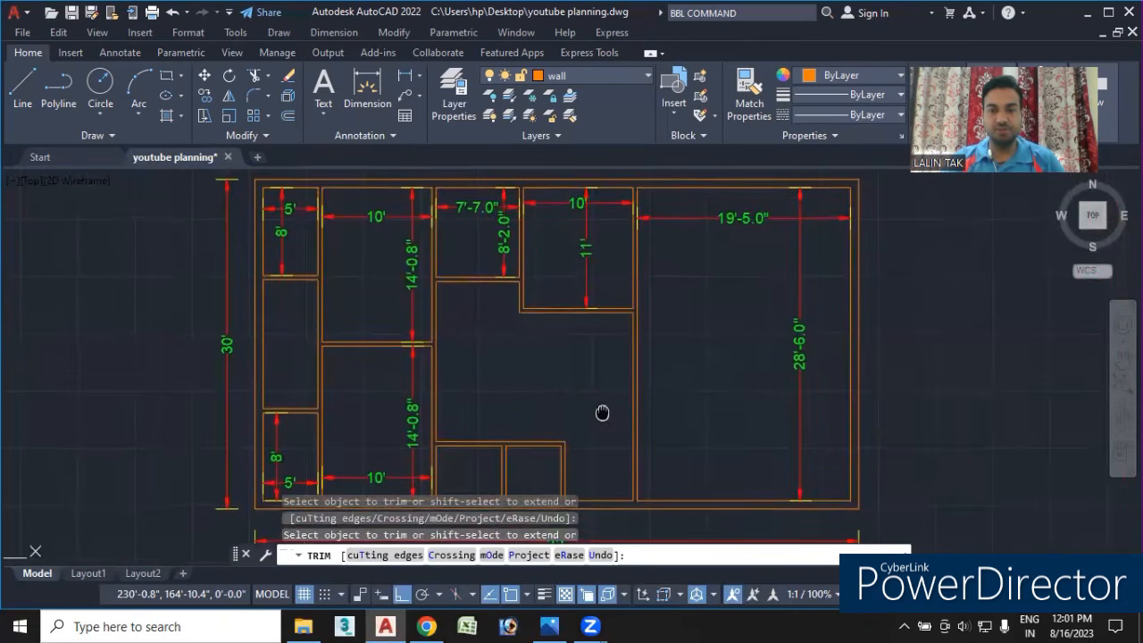
{"action": "middle_click_drag", "start_coordinate": [551, 389], "coordinate": [578, 367]}
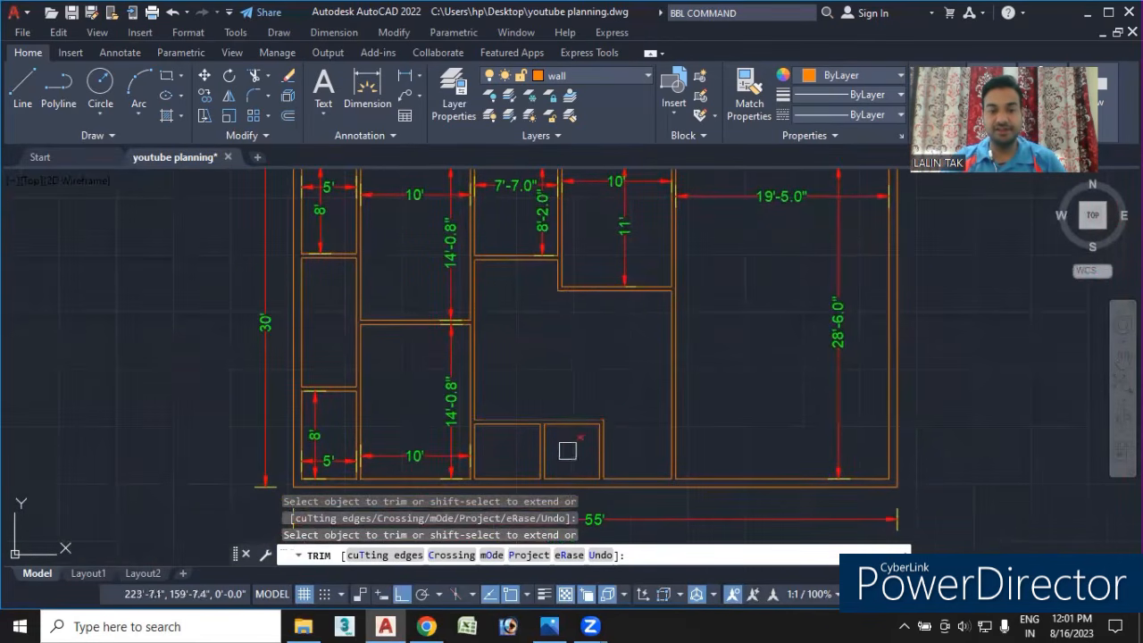
{"action": "scroll", "coordinate": [581, 429], "scroll_direction": "up", "scroll_amount": 1}
{"action": "scroll", "coordinate": [615, 417], "scroll_direction": "up", "scroll_amount": 3}
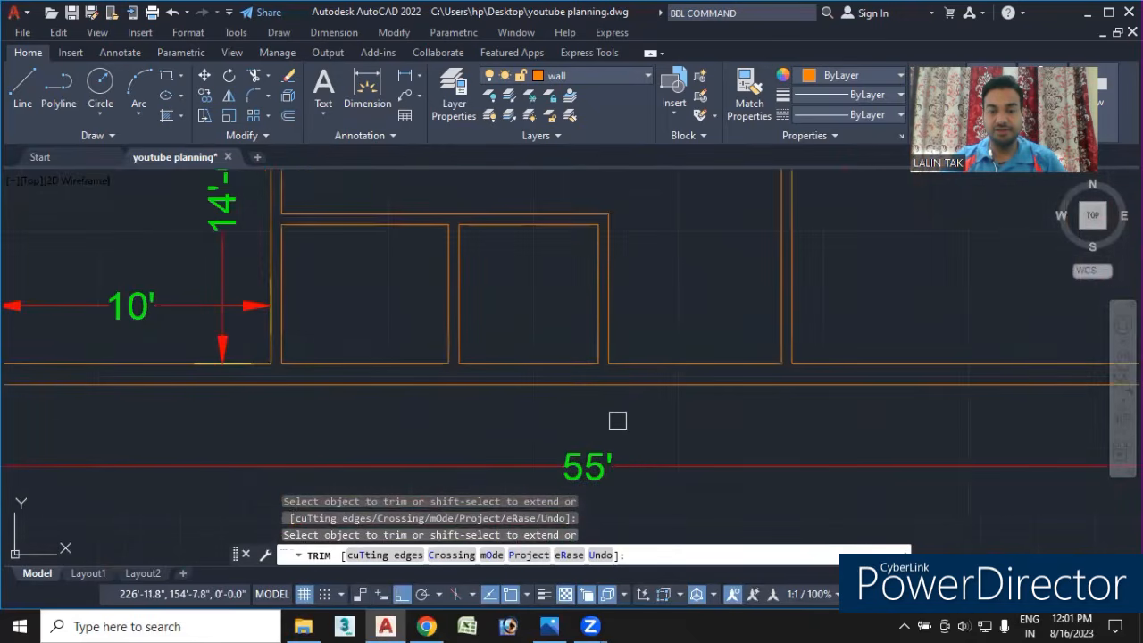
{"action": "scroll", "coordinate": [673, 250], "scroll_direction": "down", "scroll_amount": 3}
{"action": "scroll", "coordinate": [612, 421], "scroll_direction": "up", "scroll_amount": 4}
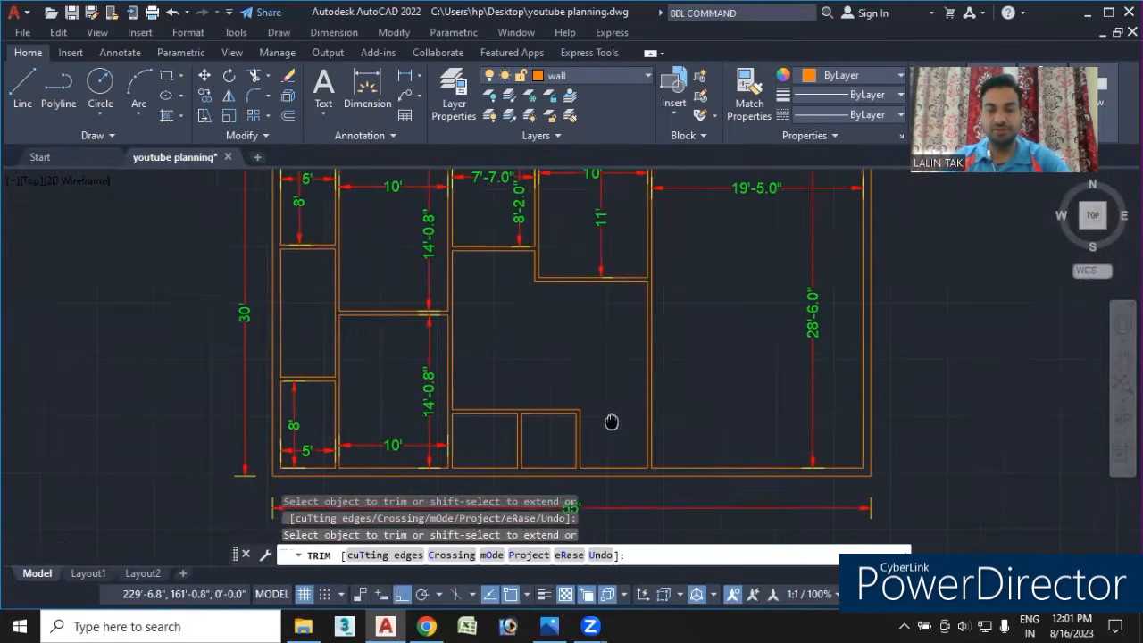
{"action": "scroll", "coordinate": [618, 365], "scroll_direction": "down", "scroll_amount": 3}
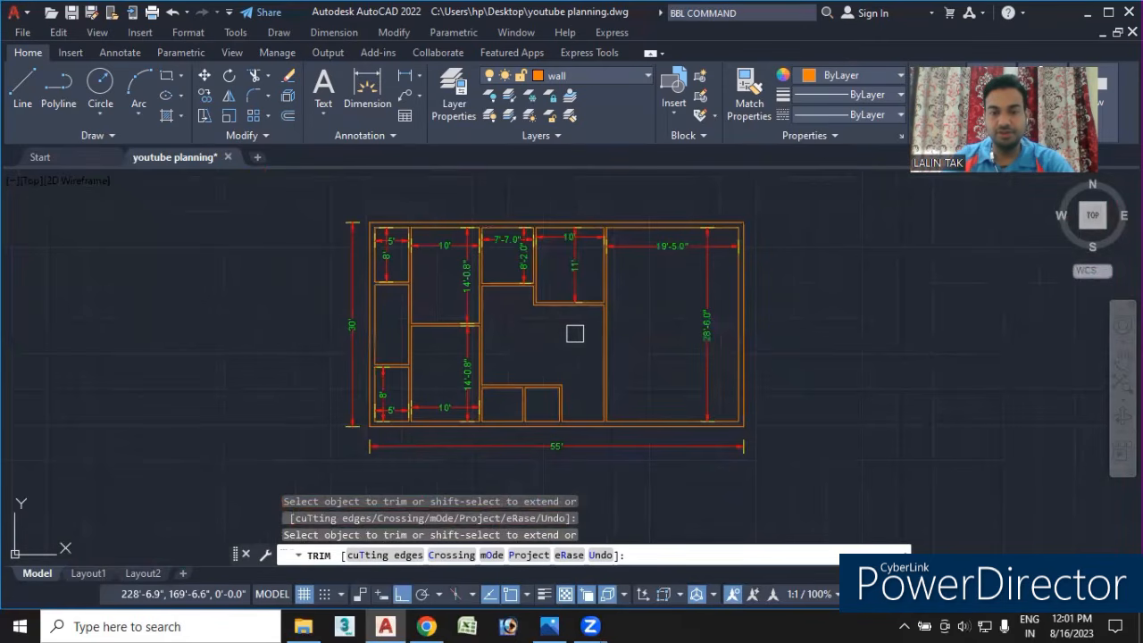
{"action": "scroll", "coordinate": [575, 334], "scroll_direction": "up", "scroll_amount": 3}
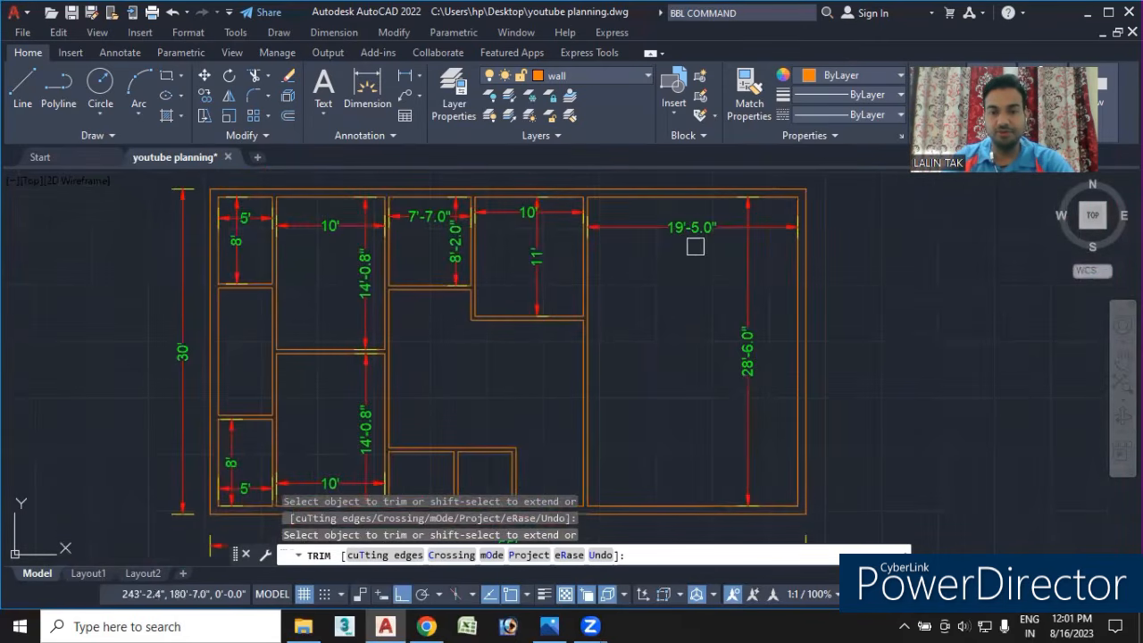
{"action": "middle_click_drag", "start_coordinate": [506, 386], "coordinate": [574, 354]}
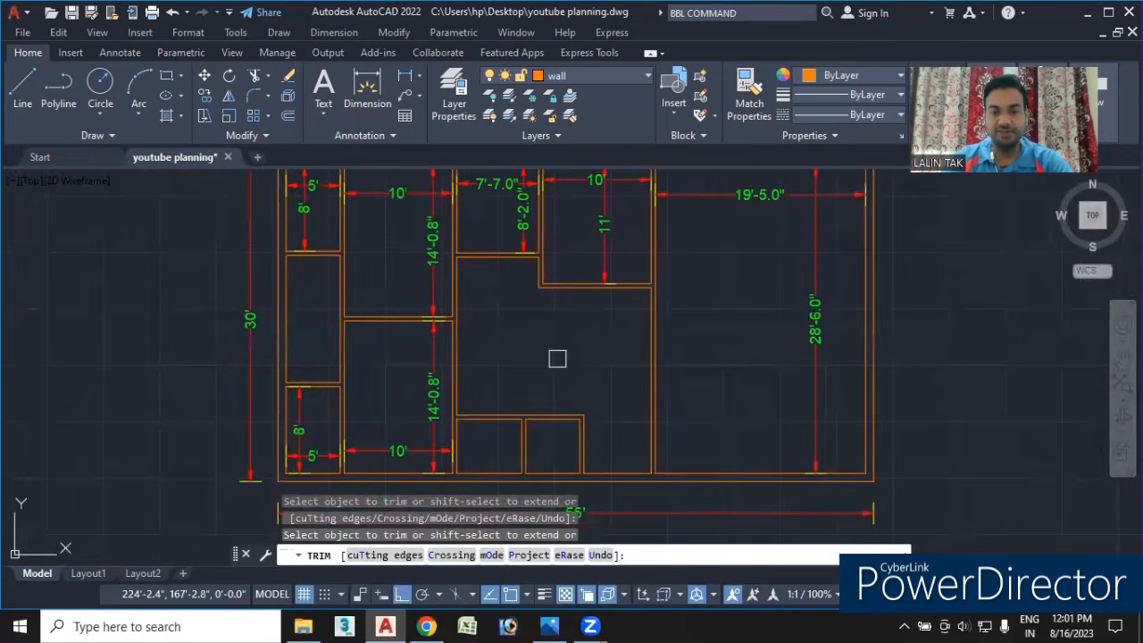
{"action": "key", "text": "Escape"}
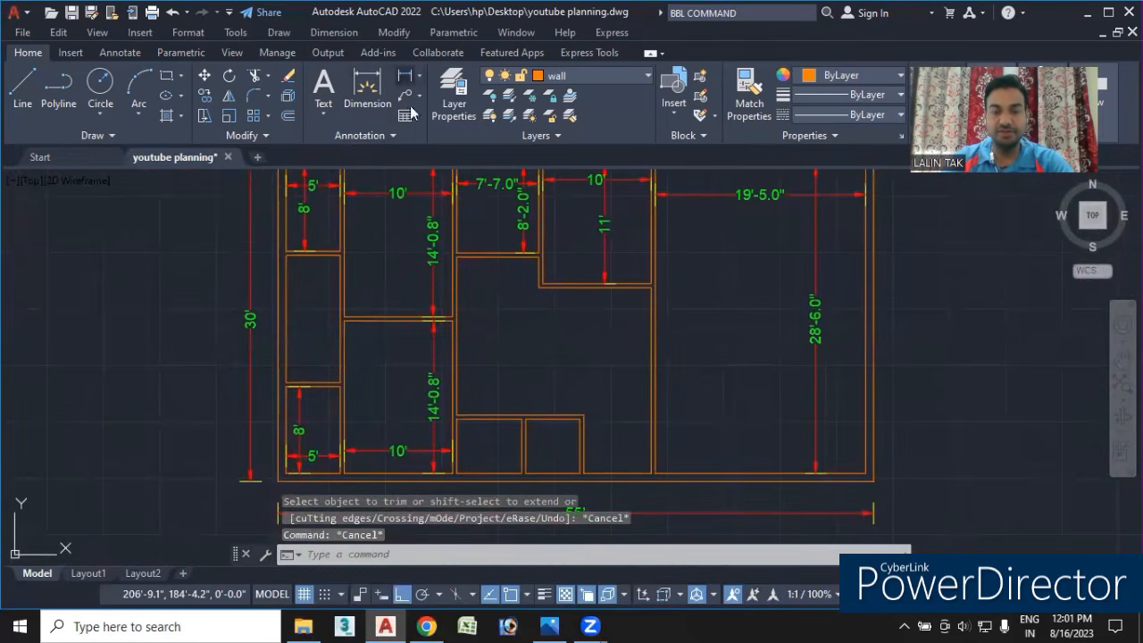
- Add a vertical linear dimension inside the small room beside the lower 14'-0.8" room
{"action": "left_click", "coordinate": [404, 78]}
{"action": "scroll", "coordinate": [485, 403], "scroll_direction": "up", "scroll_amount": 5}
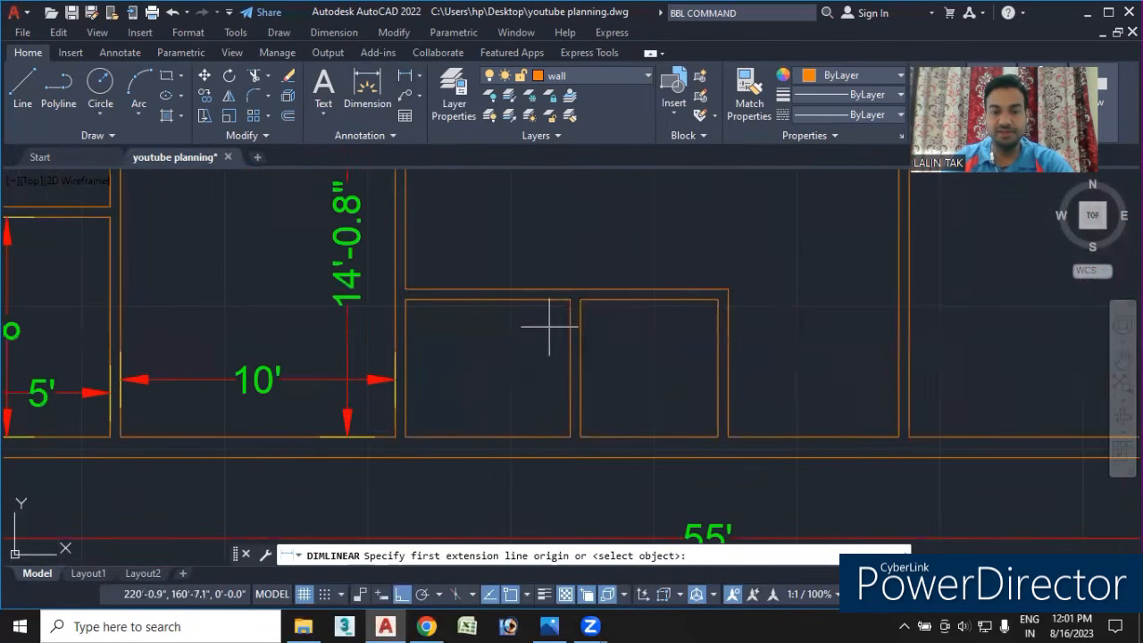
{"action": "left_click", "coordinate": [571, 301]}
{"action": "left_click", "coordinate": [570, 436]}
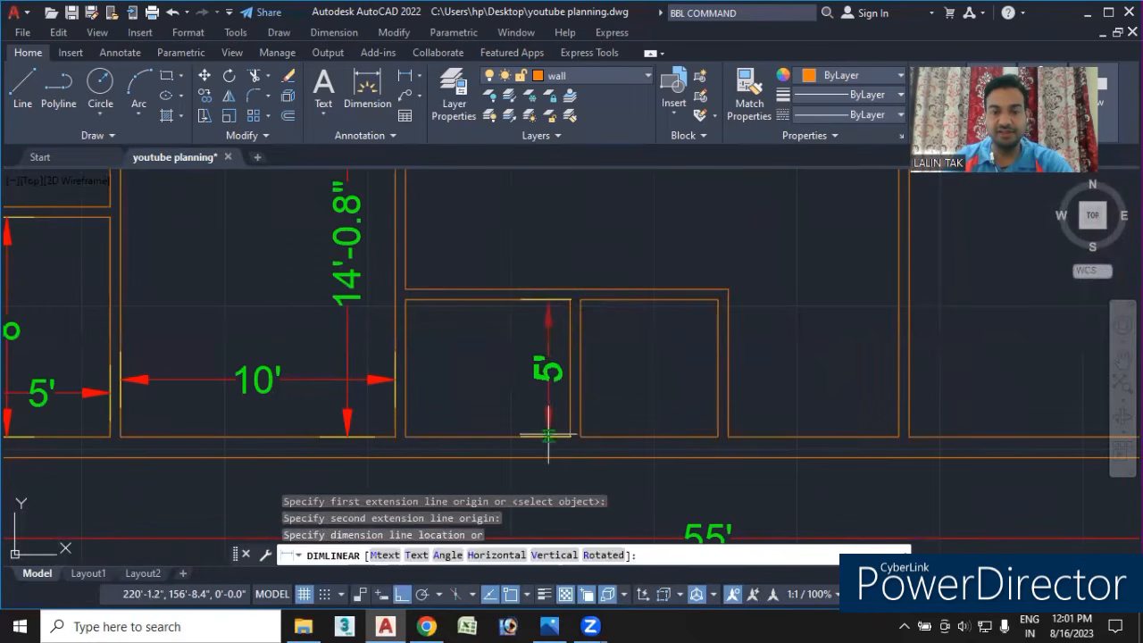
{"action": "left_click", "coordinate": [546, 420]}
- Add a vertical linear dimension along the outer side wall of the second small room
{"action": "key", "text": "Return"}
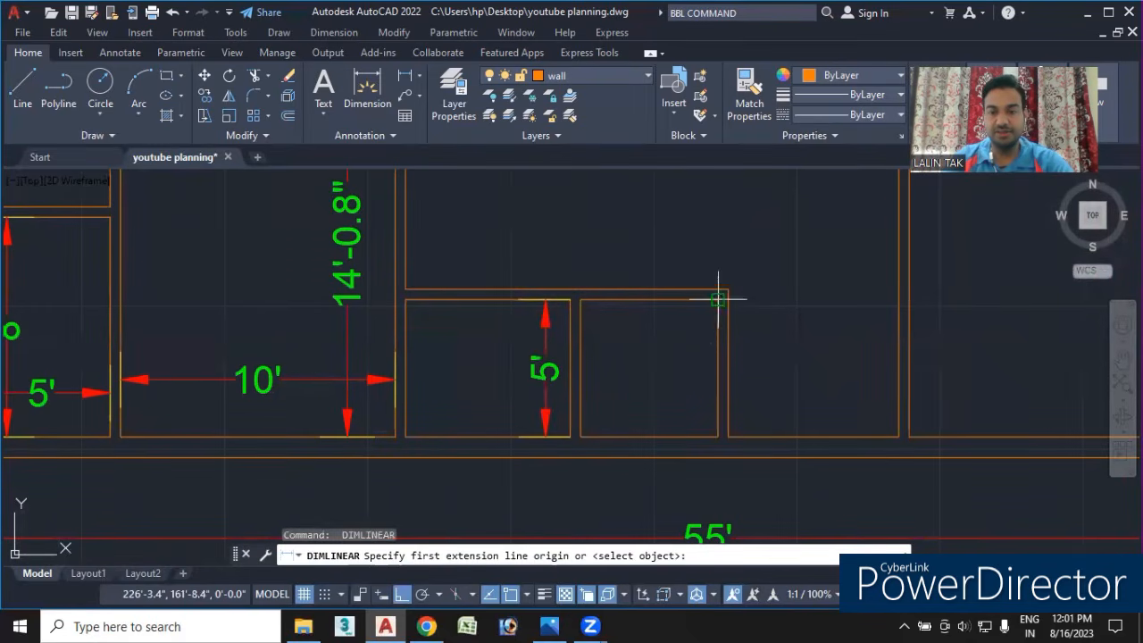
{"action": "left_click", "coordinate": [717, 306]}
{"action": "left_click", "coordinate": [711, 436]}
{"action": "left_click", "coordinate": [690, 440]}
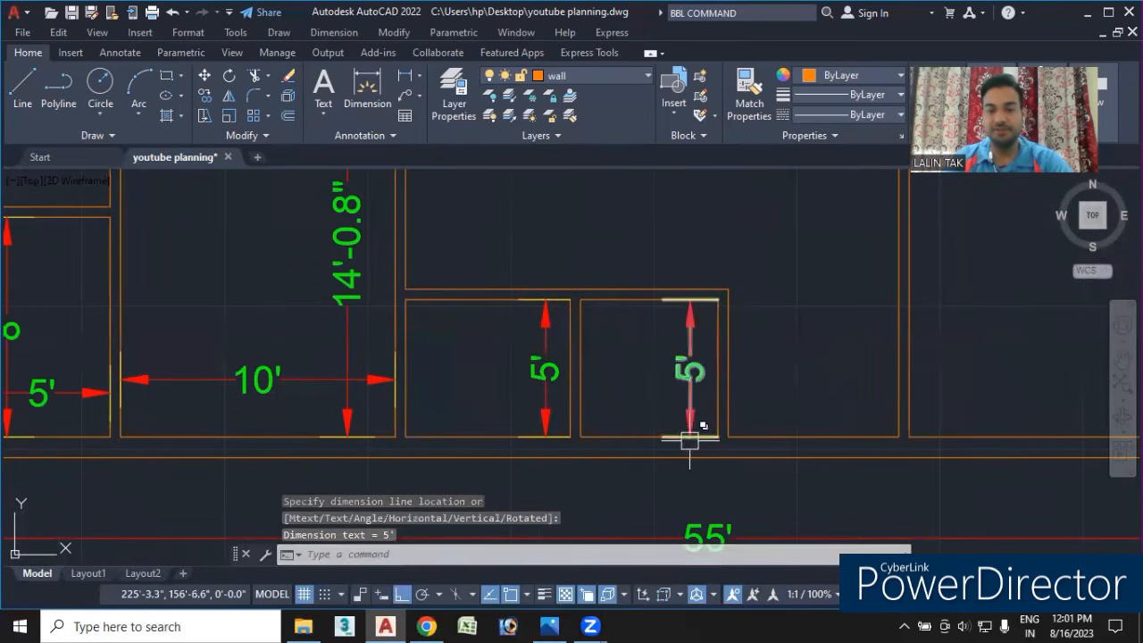
- Dimension the widths of both small rooms on the lower outer wall, just below their upper wall
{"action": "key", "text": "Return"}
{"action": "left_click", "coordinate": [406, 300]}
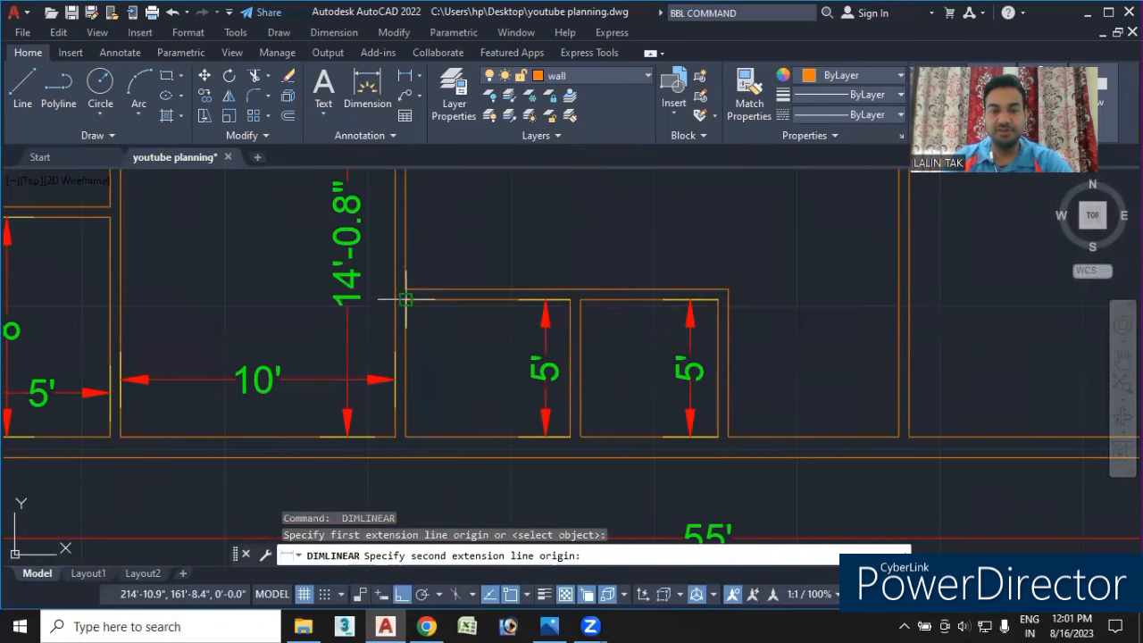
{"action": "left_click", "coordinate": [570, 300]}
{"action": "left_click", "coordinate": [581, 329]}
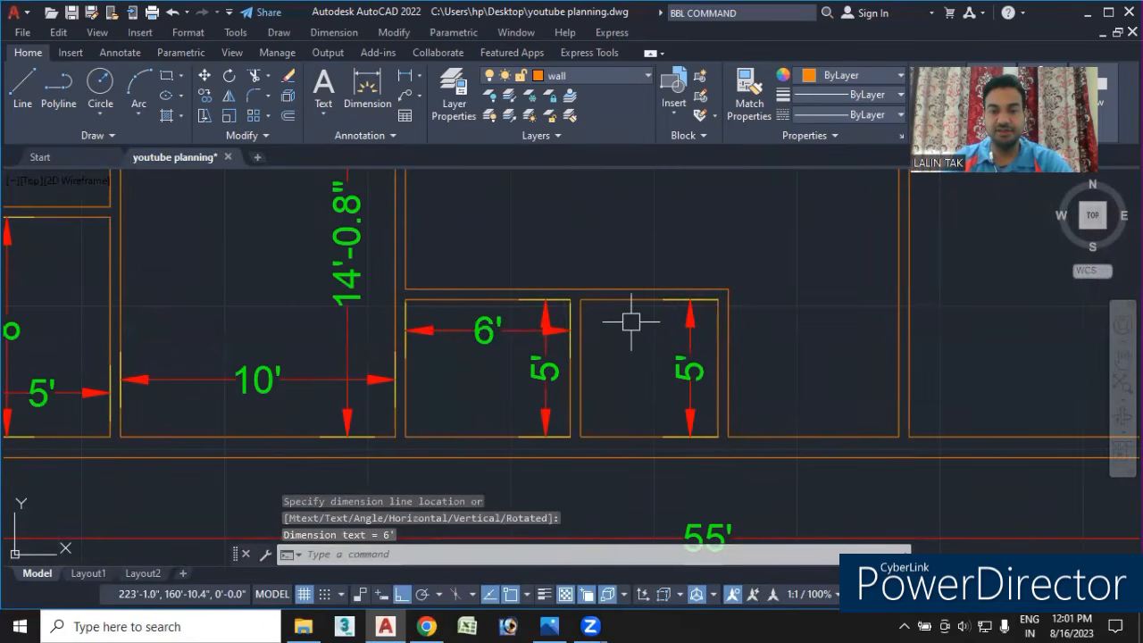
{"action": "key", "text": "Return"}
{"action": "left_click", "coordinate": [580, 301]}
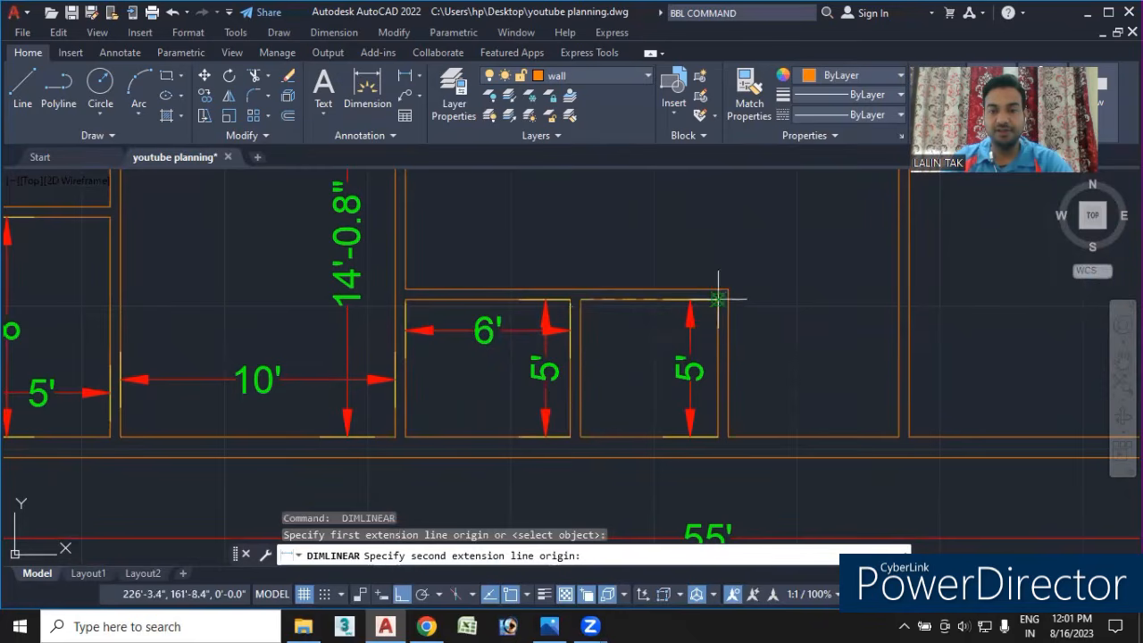
{"action": "left_click", "coordinate": [718, 300]}
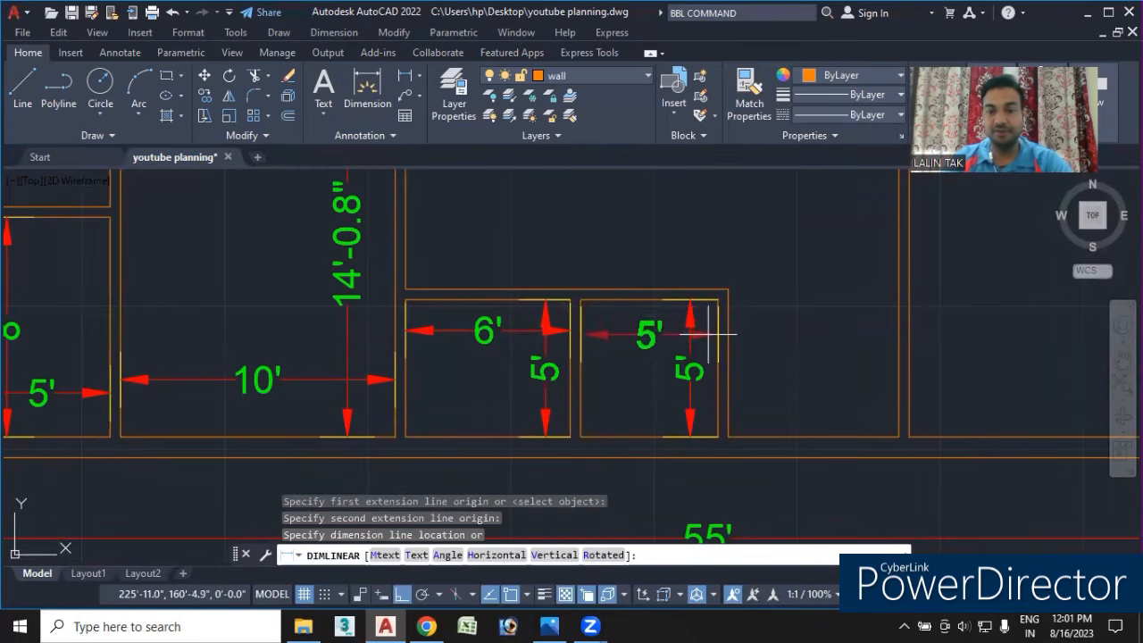
{"action": "left_click", "coordinate": [710, 335]}
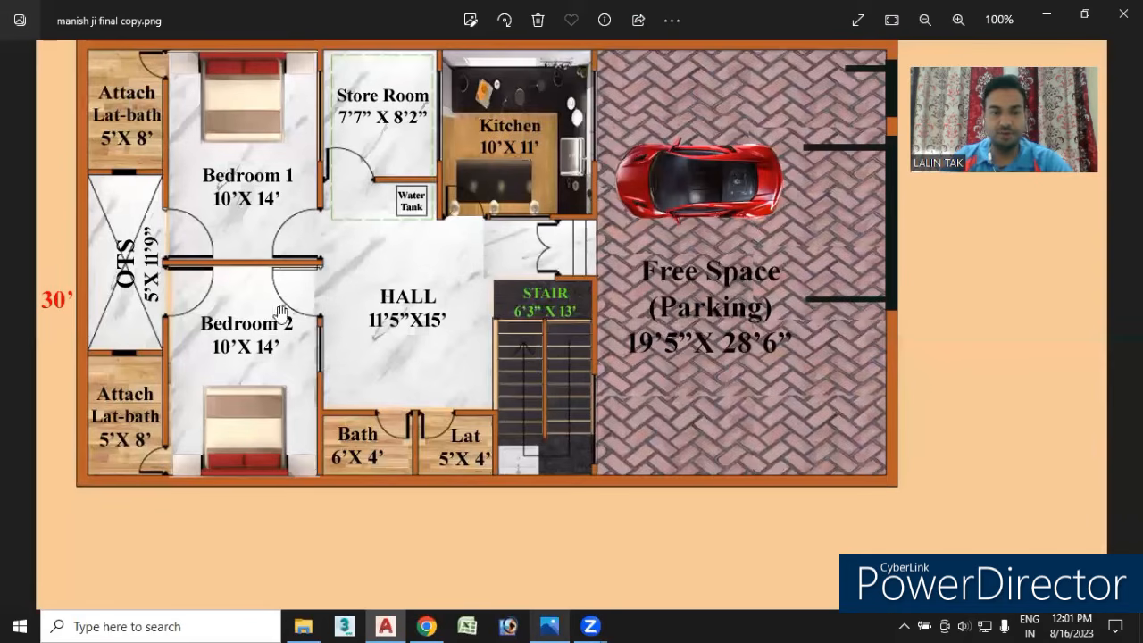
- Check the Bath and Lat sizes in the reference image, and move the three lines of both small rooms' upper wall down by 1'
{"action": "left_click", "coordinate": [549, 626]}
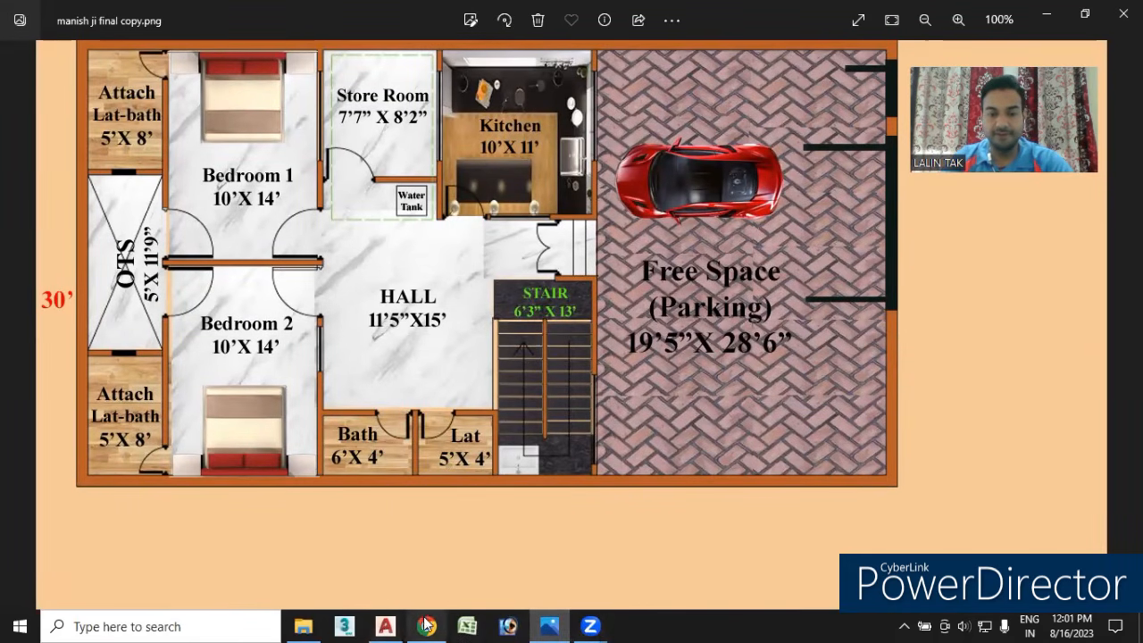
{"action": "left_click", "coordinate": [387, 627]}
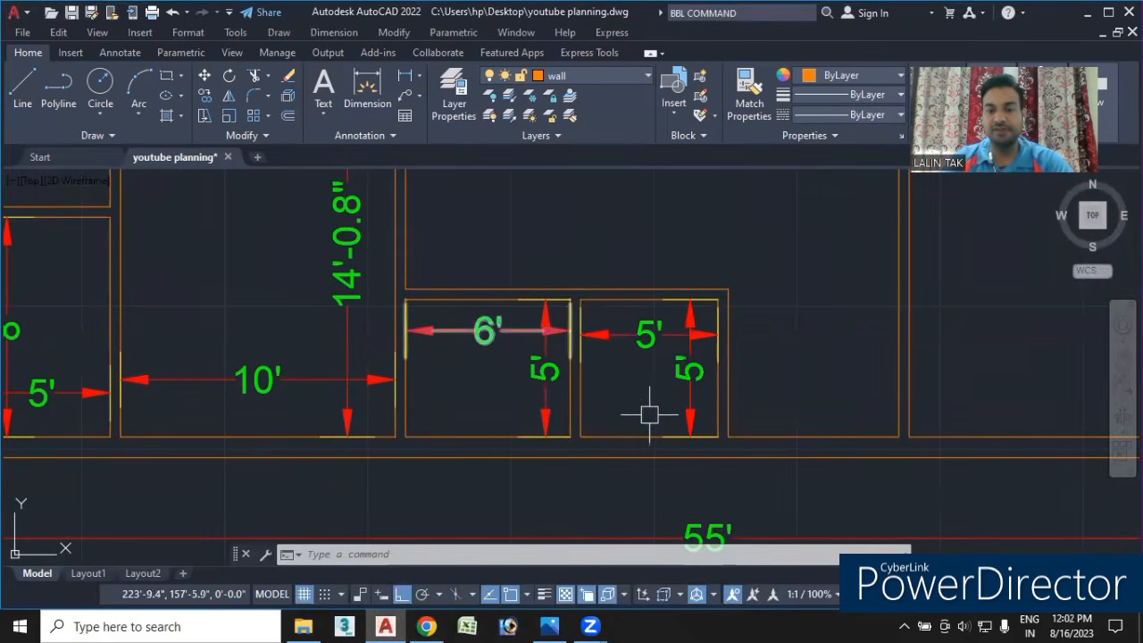
{"action": "scroll", "coordinate": [581, 349], "scroll_direction": "up", "scroll_amount": 3}
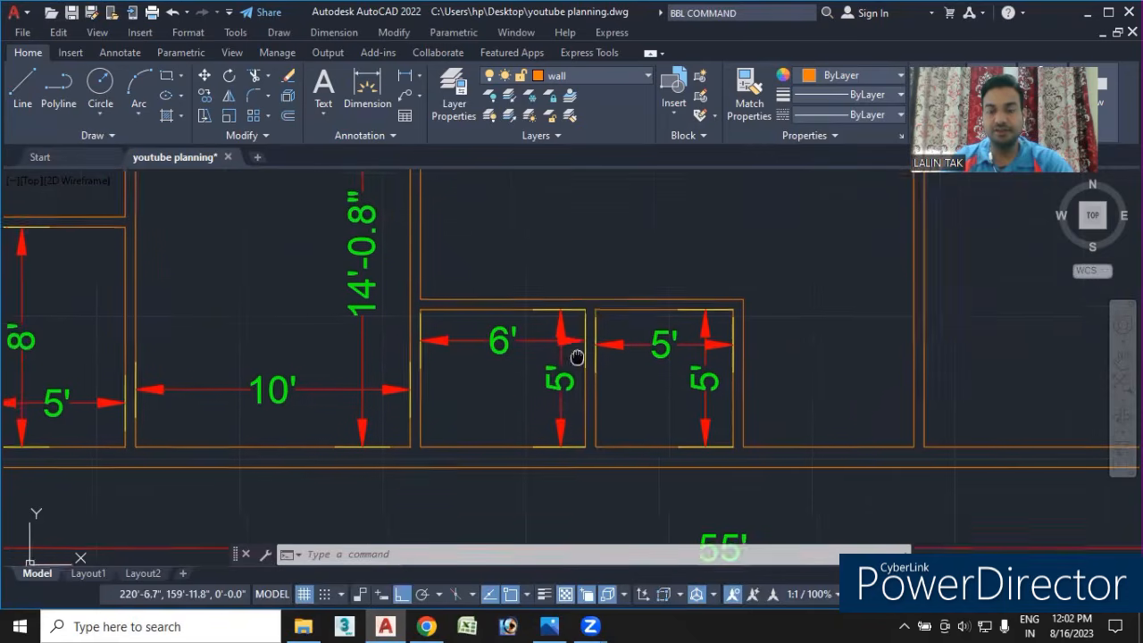
{"action": "scroll", "coordinate": [617, 313], "scroll_direction": "up", "scroll_amount": 3}
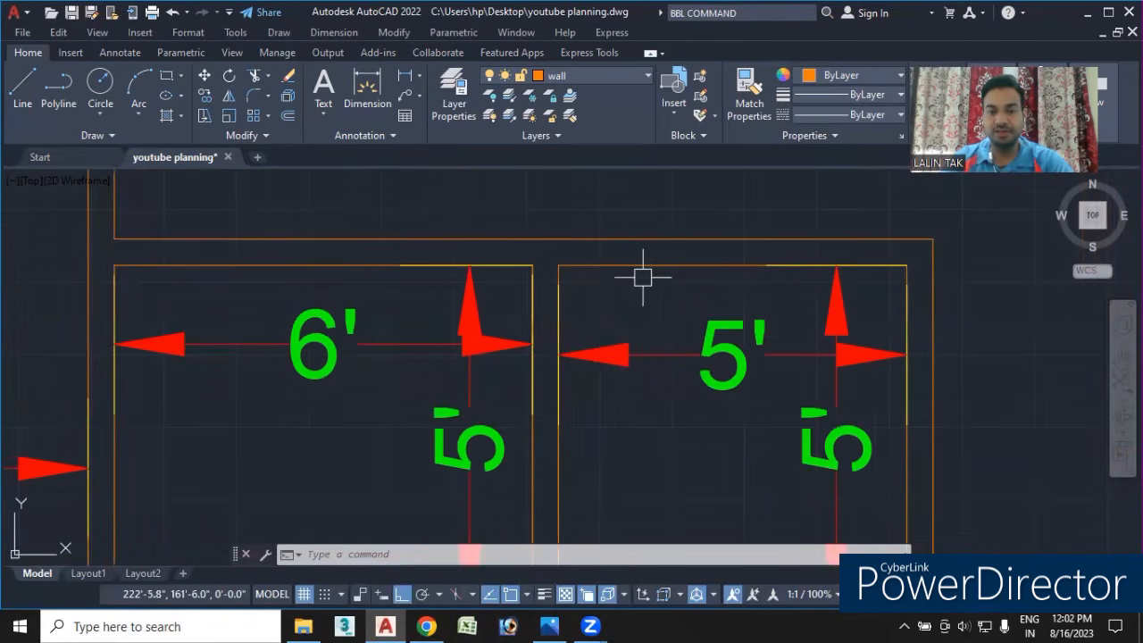
{"action": "scroll", "coordinate": [661, 296], "scroll_direction": "down", "scroll_amount": 2}
{"action": "left_click", "coordinate": [674, 295]}
{"action": "left_click", "coordinate": [482, 257]}
{"action": "left_click", "coordinate": [470, 276]}
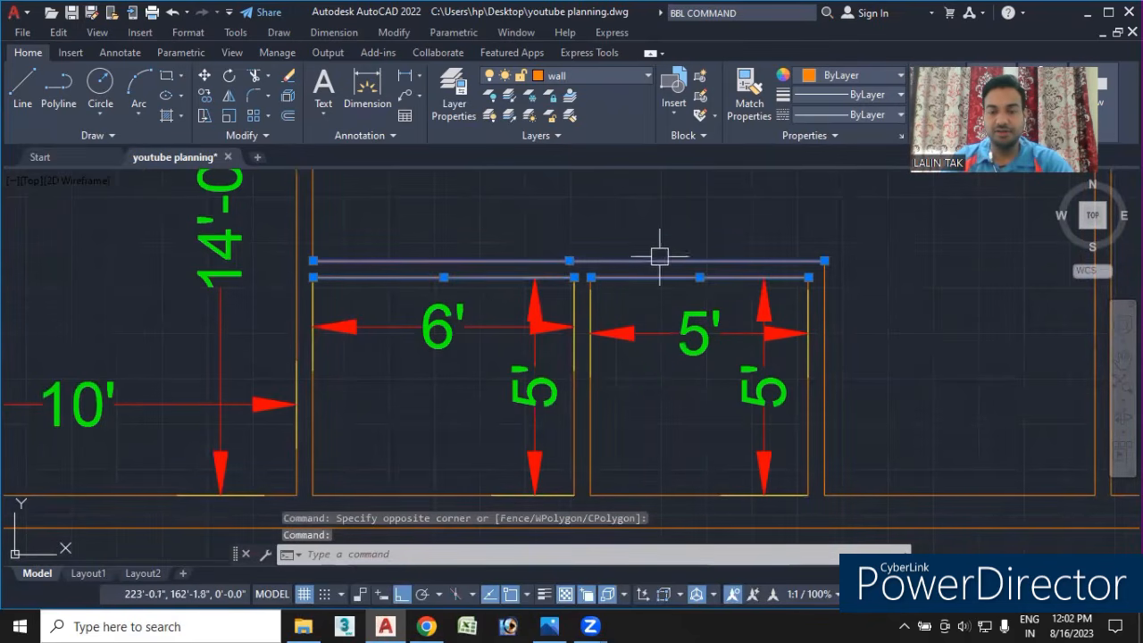
{"action": "right_click", "coordinate": [623, 239]}
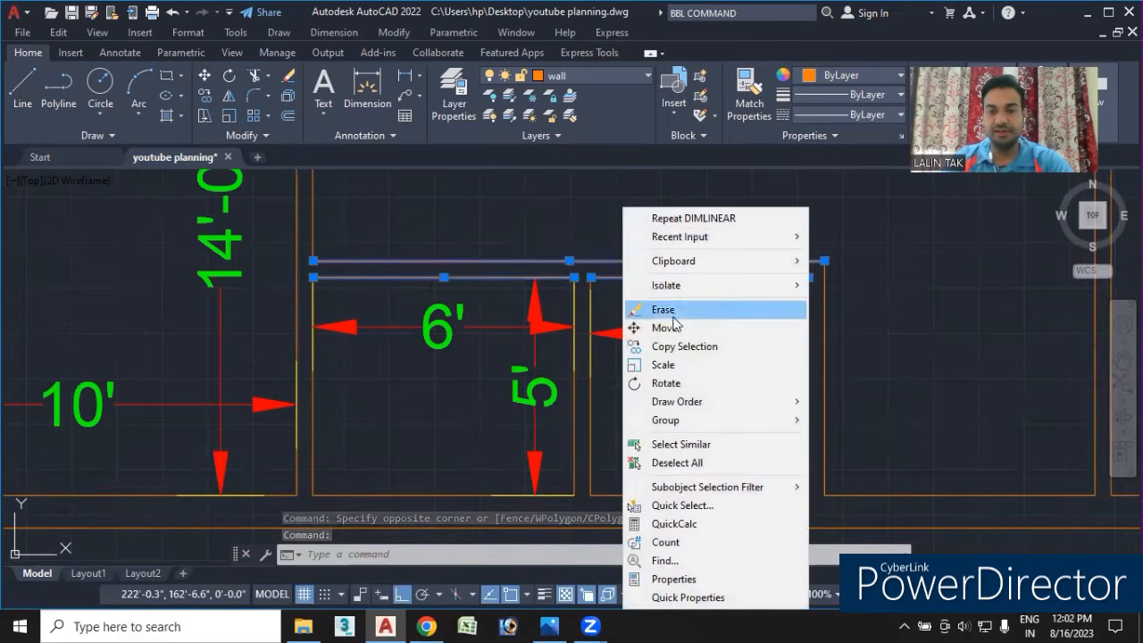
{"action": "left_click", "coordinate": [680, 325]}
{"action": "middle_click_drag", "start_coordinate": [848, 325], "coordinate": [753, 309]}
{"action": "scroll", "coordinate": [753, 309], "scroll_direction": "up", "scroll_amount": 2}
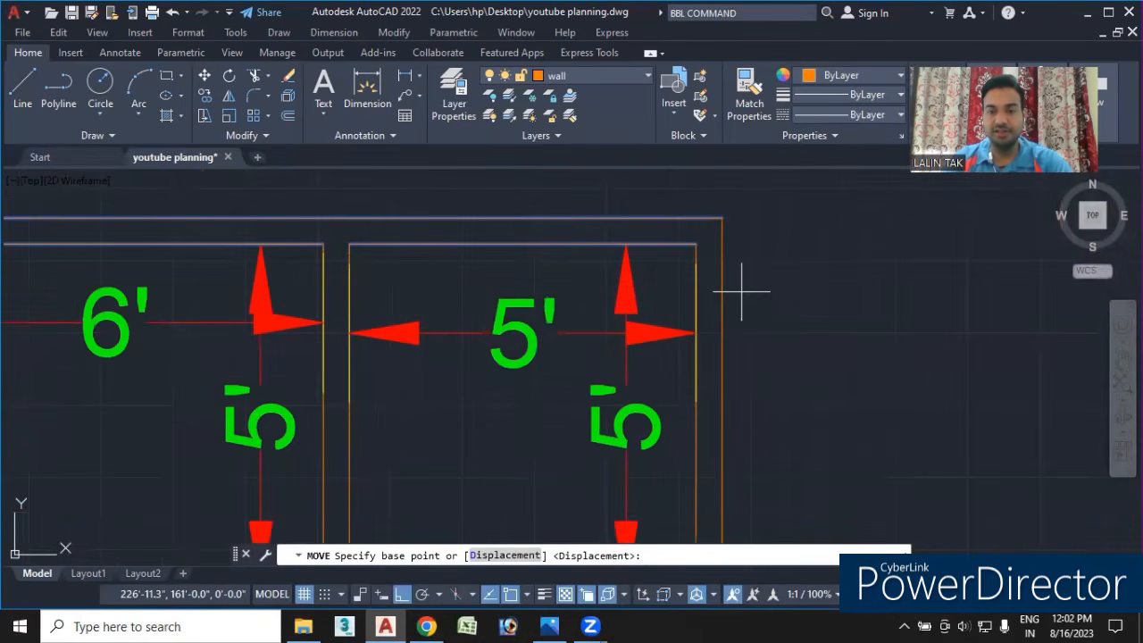
{"action": "left_click", "coordinate": [696, 243]}
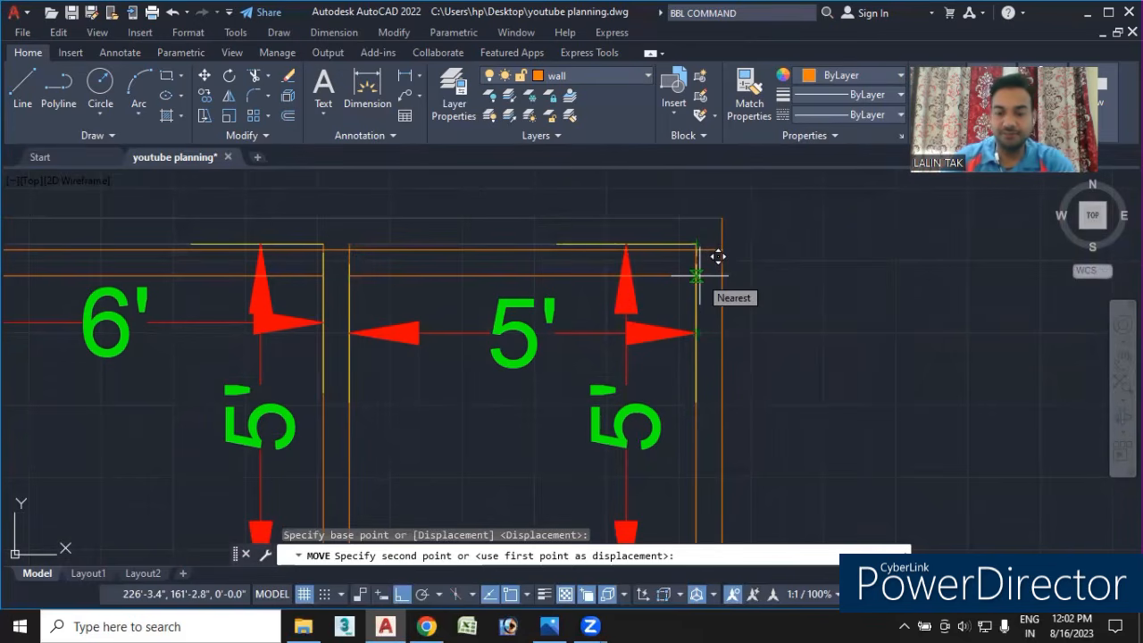
{"action": "type", "text": "1'"}
{"action": "key", "text": "Return"}
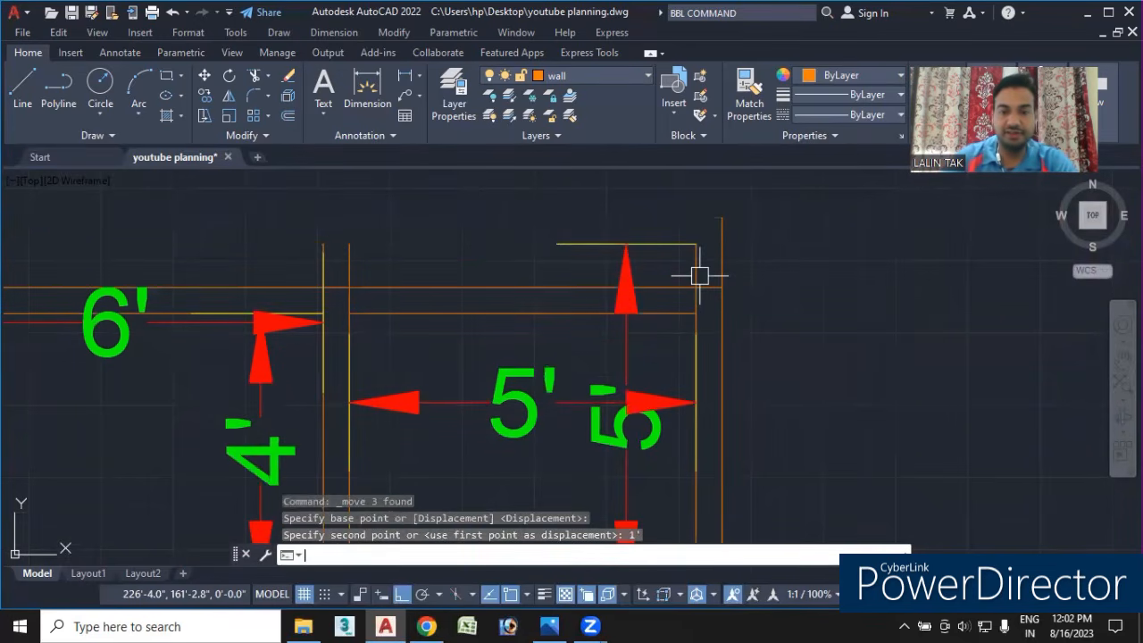
- Delete the 6' and 5' width dimensions of the two small rooms and the 5' height dimension of the second one
{"action": "scroll", "coordinate": [697, 272], "scroll_direction": "down", "scroll_amount": 2}
{"action": "middle_click_drag", "start_coordinate": [663, 373], "coordinate": [689, 261]}
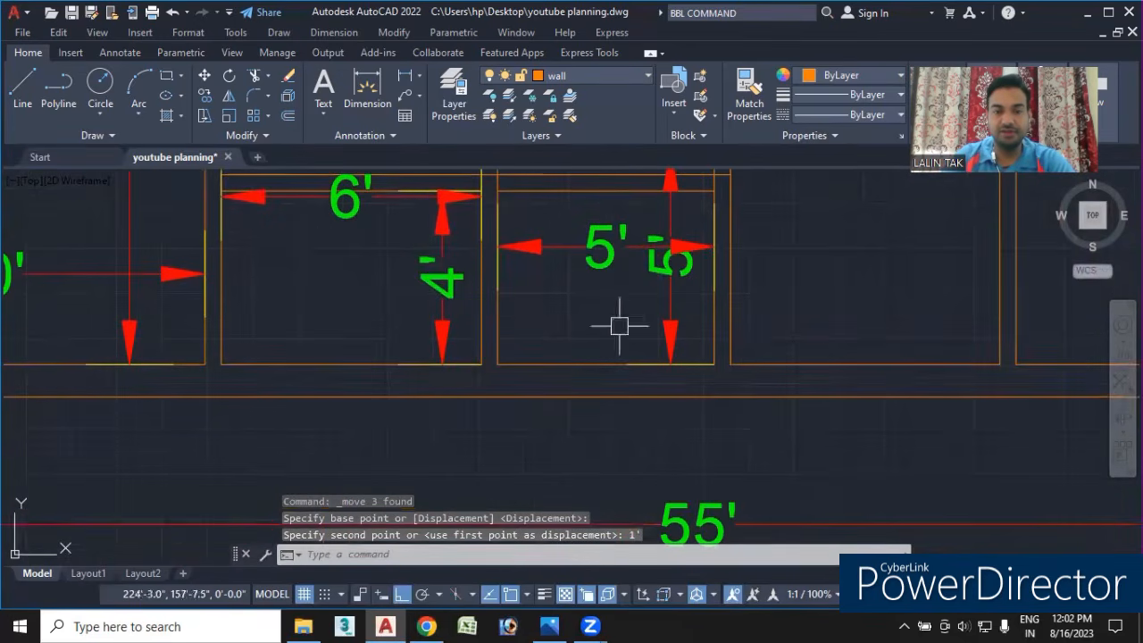
{"action": "middle_click_drag", "start_coordinate": [460, 286], "coordinate": [481, 339]}
{"action": "left_click", "coordinate": [397, 270]}
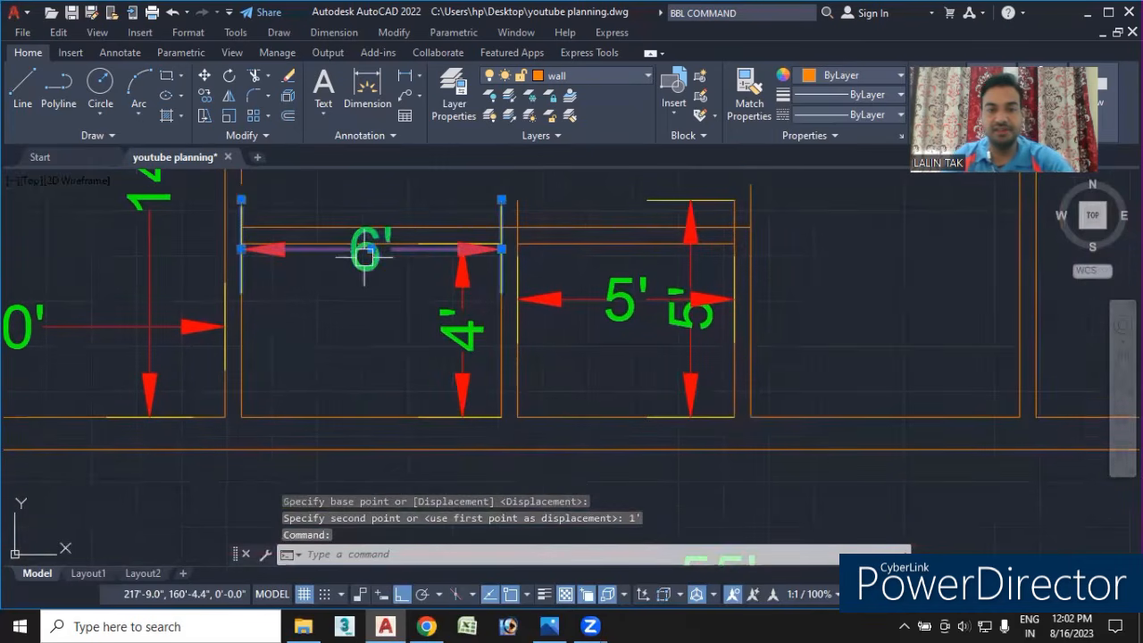
{"action": "key", "text": "Delete"}
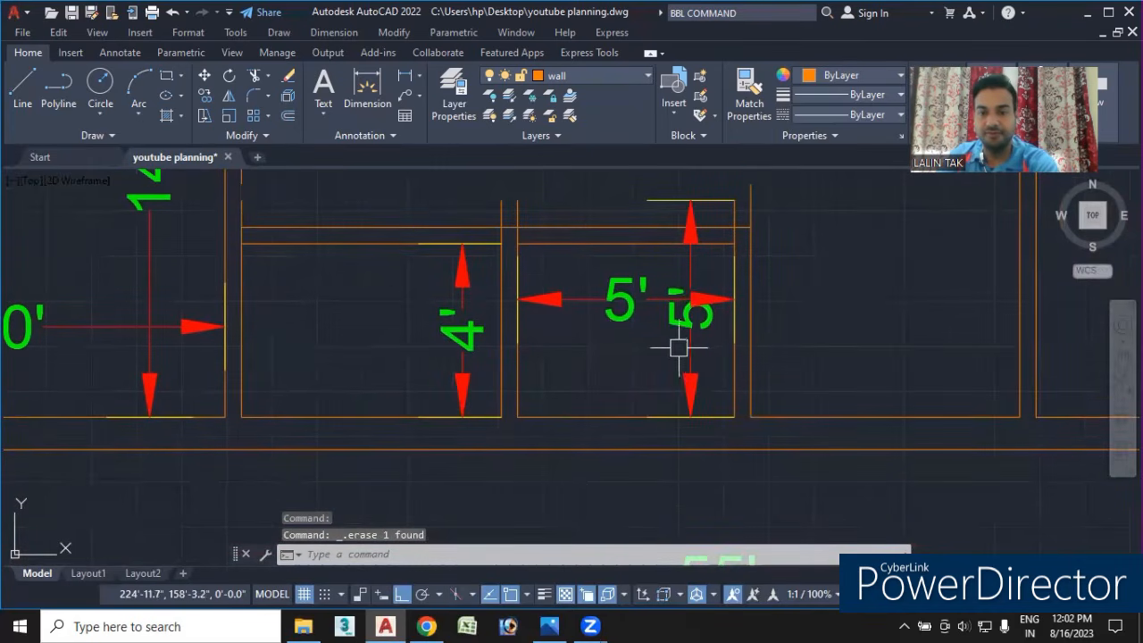
{"action": "left_click", "coordinate": [689, 260]}
{"action": "key", "text": "Delete"}
{"action": "left_click", "coordinate": [670, 296]}
{"action": "key", "text": "Delete"}
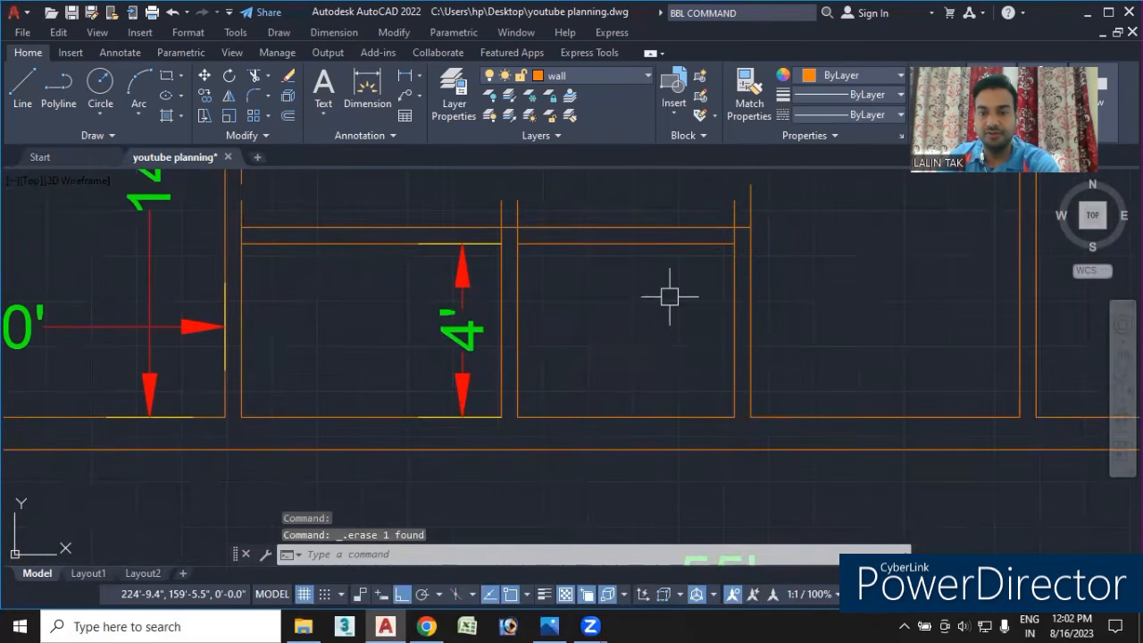
- Trim the partition and outer side wall lines projecting above the small rooms' upper wall, and clear the partition junction beneath it
{"action": "type", "text": "tr"}
{"action": "key", "text": "Return"}
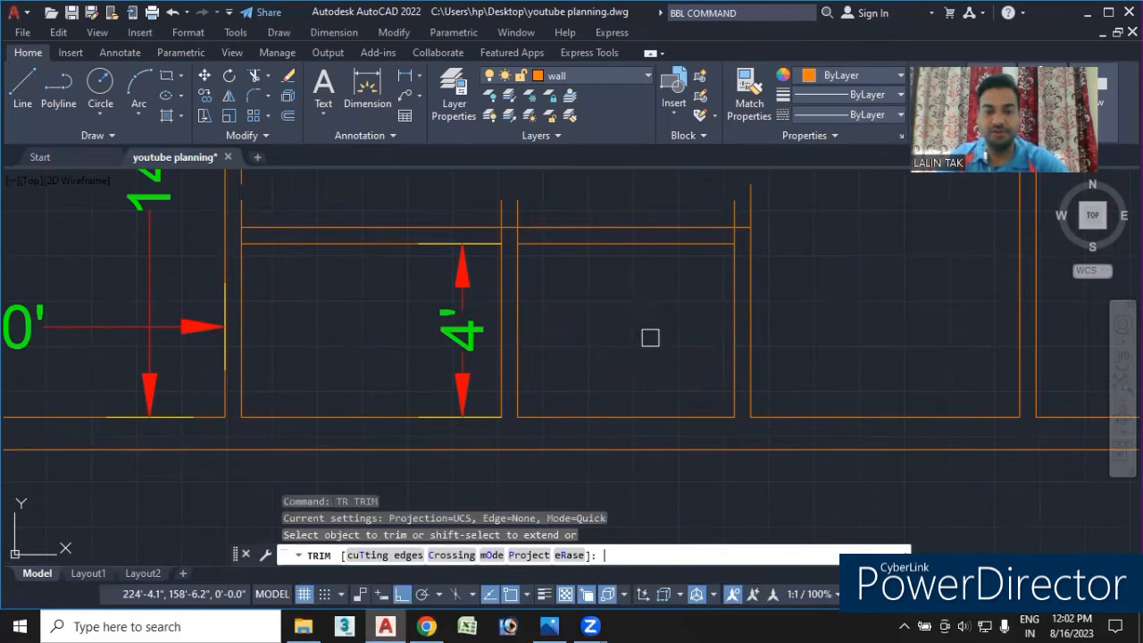
{"action": "left_click", "coordinate": [505, 211]}
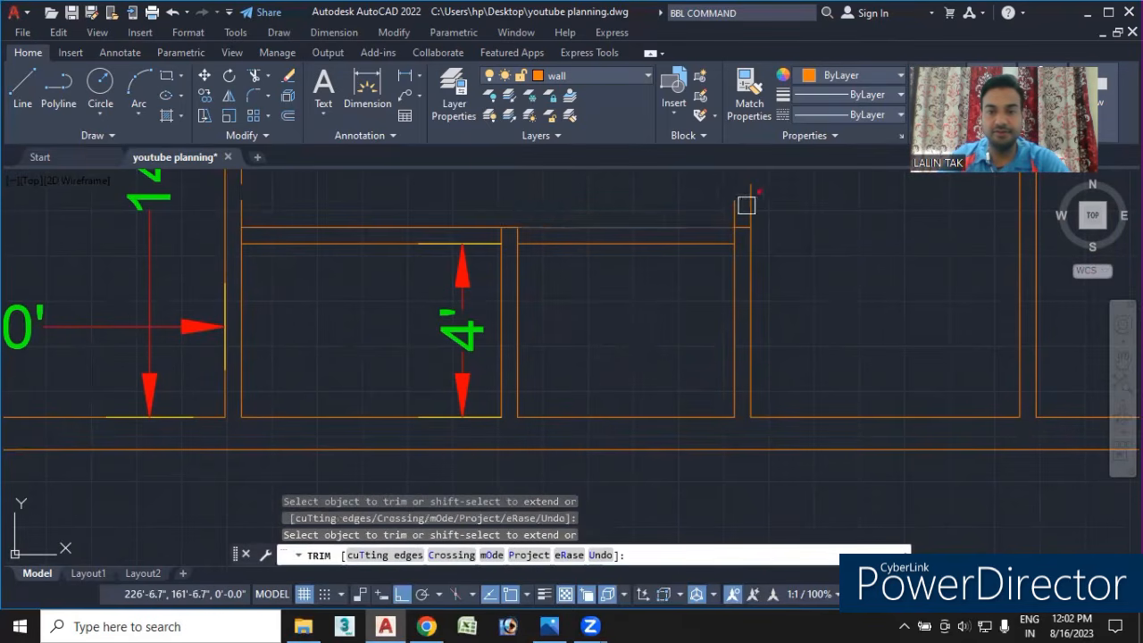
{"action": "scroll", "coordinate": [753, 245], "scroll_direction": "up", "scroll_amount": 4}
{"action": "scroll", "coordinate": [521, 332], "scroll_direction": "down", "scroll_amount": 3}
{"action": "middle_click_drag", "start_coordinate": [521, 332], "coordinate": [733, 316]}
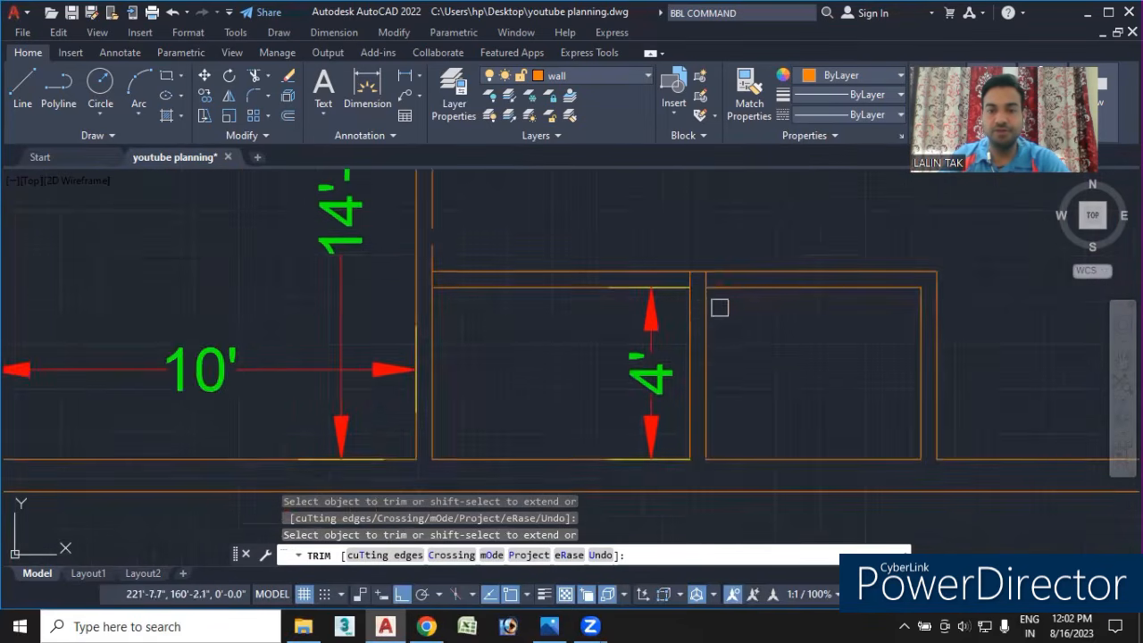
{"action": "scroll", "coordinate": [704, 297], "scroll_direction": "up", "scroll_amount": 3}
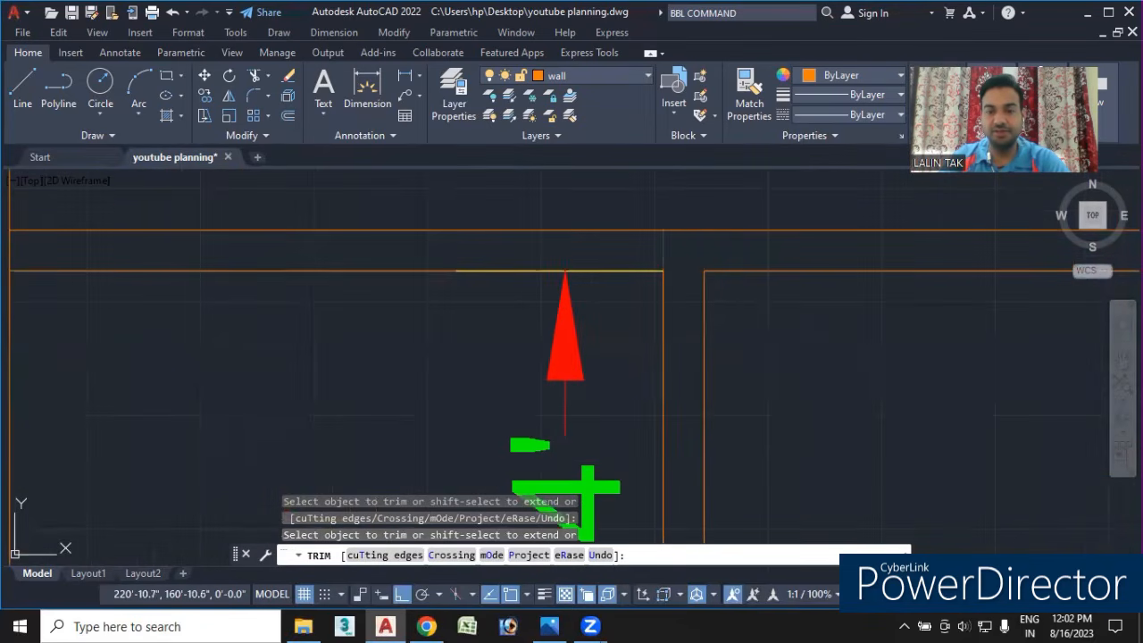
{"action": "scroll", "coordinate": [661, 250], "scroll_direction": "down", "scroll_amount": 5}
{"action": "mouse_move", "coordinate": [806, 355]}
{"action": "middle_mouse_down"}
{"action": "mouse_move", "coordinate": [669, 329]}
{"action": "mouse_move", "coordinate": [634, 367]}
{"action": "middle_mouse_up"}
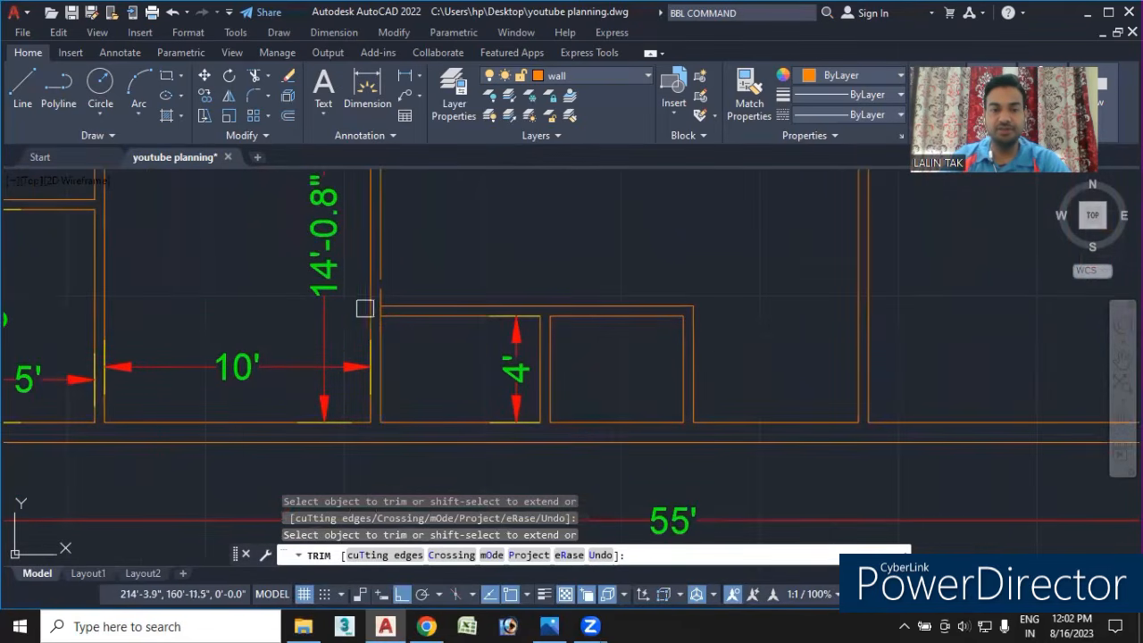
- Clean the junction of the small rooms' upper wall with the 10' room's wall, closing the gap in the wall line above it
{"action": "scroll", "coordinate": [376, 308], "scroll_direction": "up", "scroll_amount": 7}
{"action": "scroll", "coordinate": [506, 312], "scroll_direction": "down", "scroll_amount": 5}
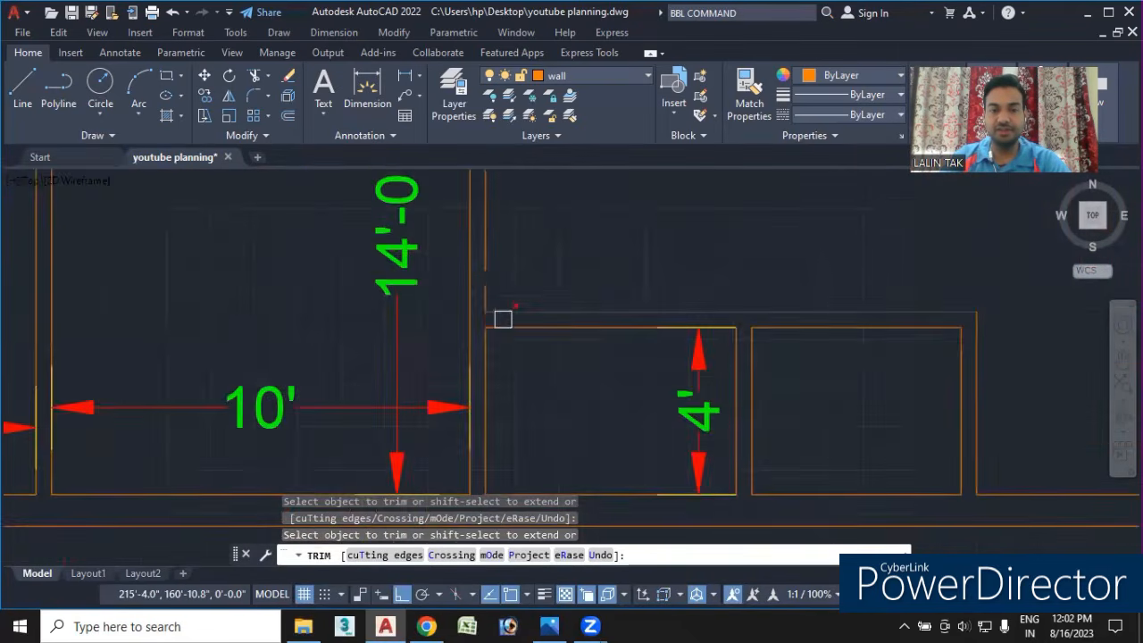
{"action": "scroll", "coordinate": [501, 298], "scroll_direction": "up", "scroll_amount": 3}
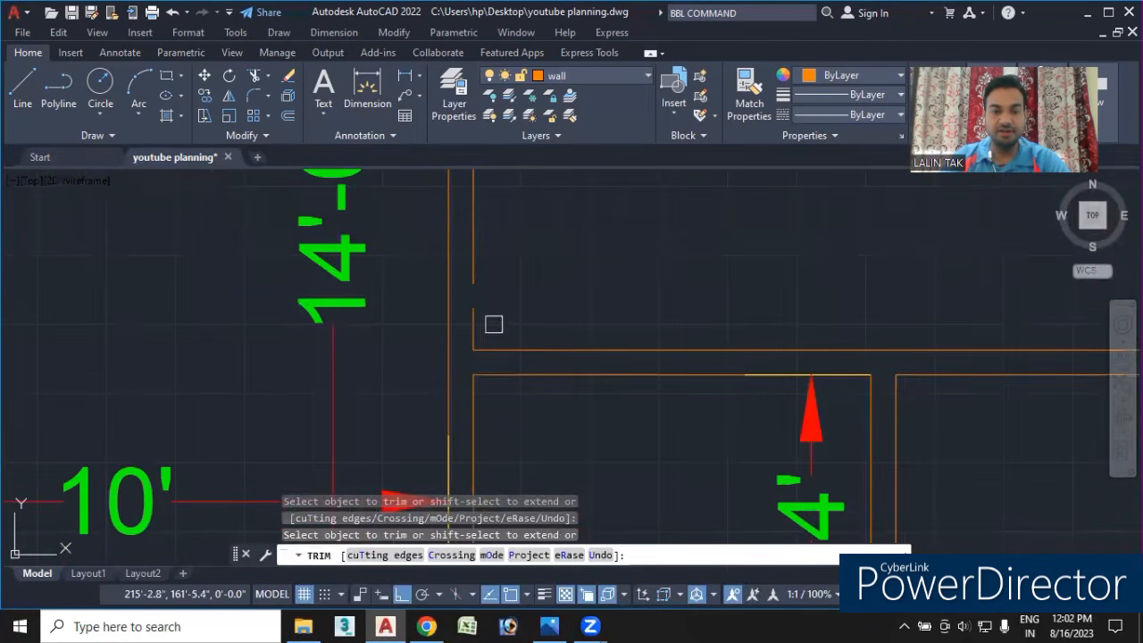
{"action": "left_click", "coordinate": [480, 292]}
{"action": "scroll", "coordinate": [620, 360], "scroll_direction": "down", "scroll_amount": 6}
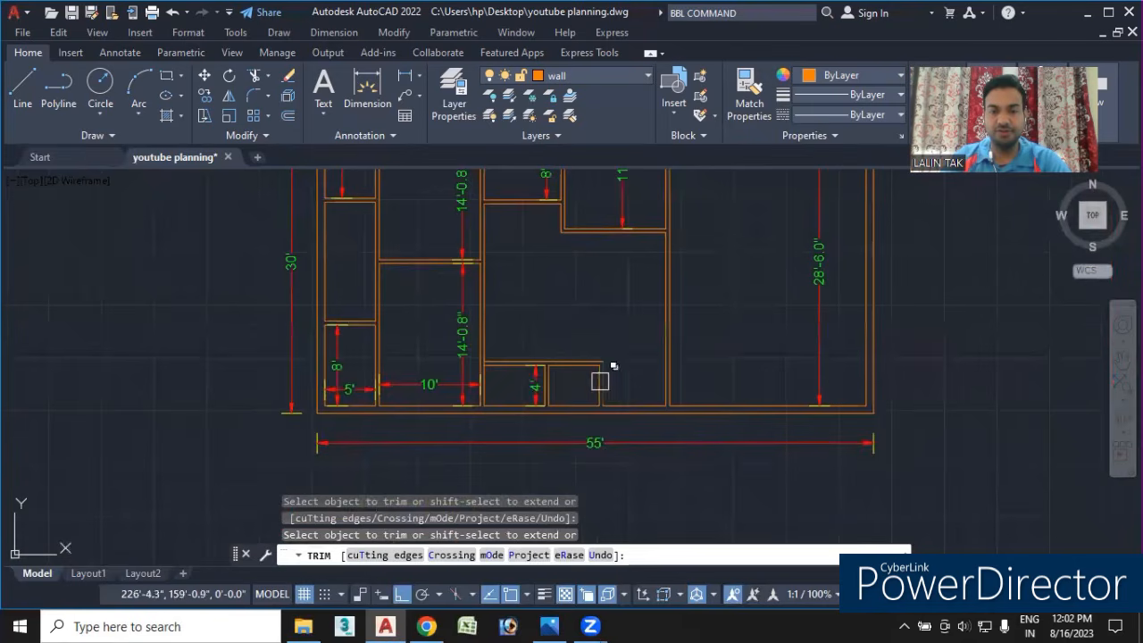
{"action": "scroll", "coordinate": [600, 382], "scroll_direction": "up", "scroll_amount": 3}
{"action": "scroll", "coordinate": [654, 321], "scroll_direction": "down", "scroll_amount": 3}
{"action": "middle_click_drag", "start_coordinate": [666, 335], "coordinate": [666, 347]}
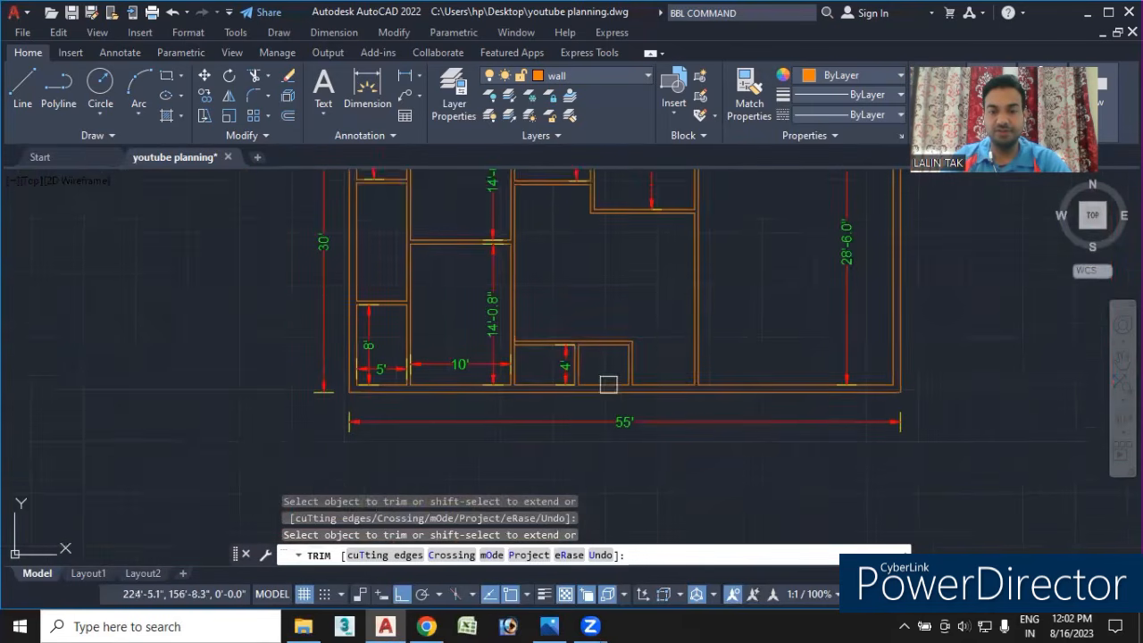
{"action": "scroll", "coordinate": [599, 374], "scroll_direction": "up", "scroll_amount": 5}
{"action": "key", "text": "Return"}
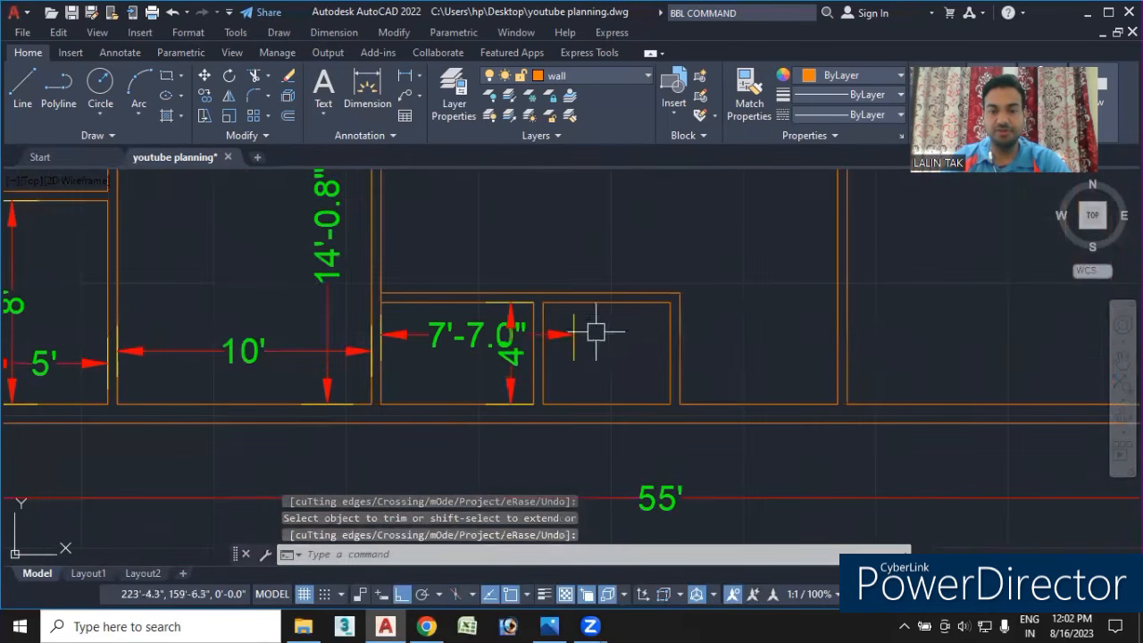
- Delete the misplaced 7'-7.0" dimension that crosses both small rooms
{"action": "left_click", "coordinate": [407, 77]}
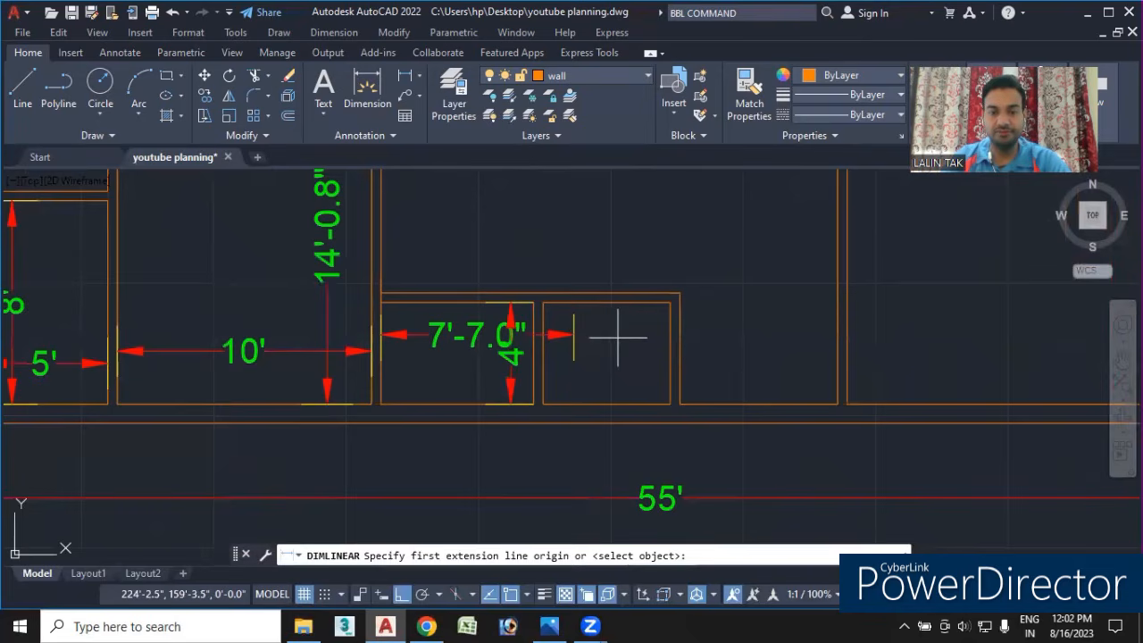
{"action": "key", "text": "Escape"}
{"action": "left_click", "coordinate": [439, 333]}
{"action": "key", "text": "Delete"}
- Add a vertical linear dimension inside the second small room, between its upper and lower walls near the outer side wall
{"action": "left_click", "coordinate": [406, 77]}
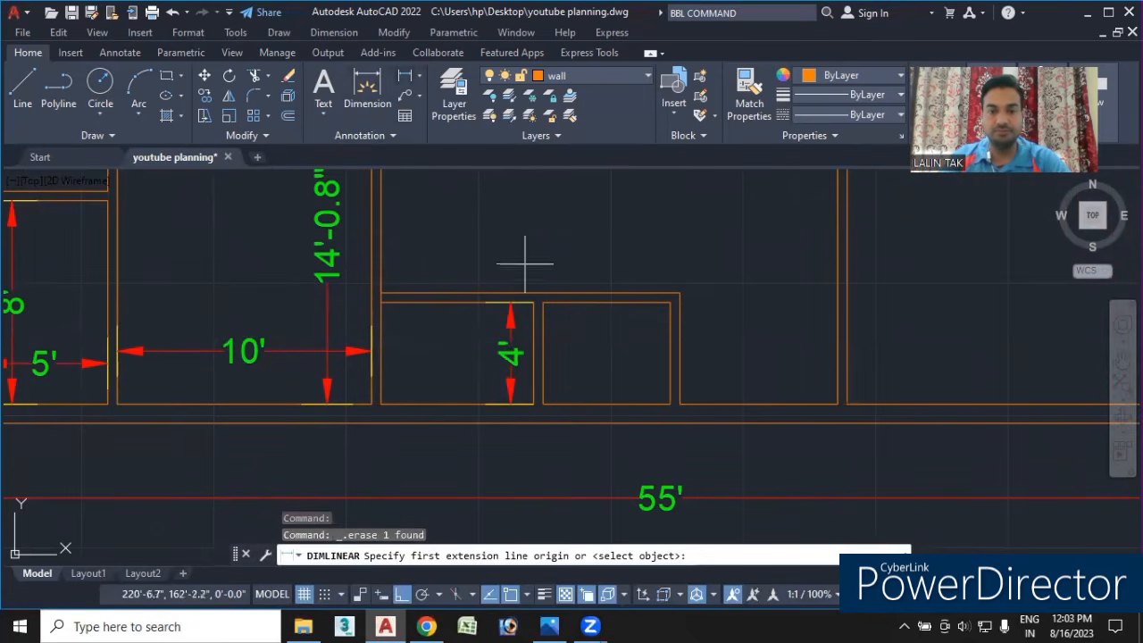
{"action": "left_click", "coordinate": [670, 302]}
{"action": "left_click", "coordinate": [670, 403]}
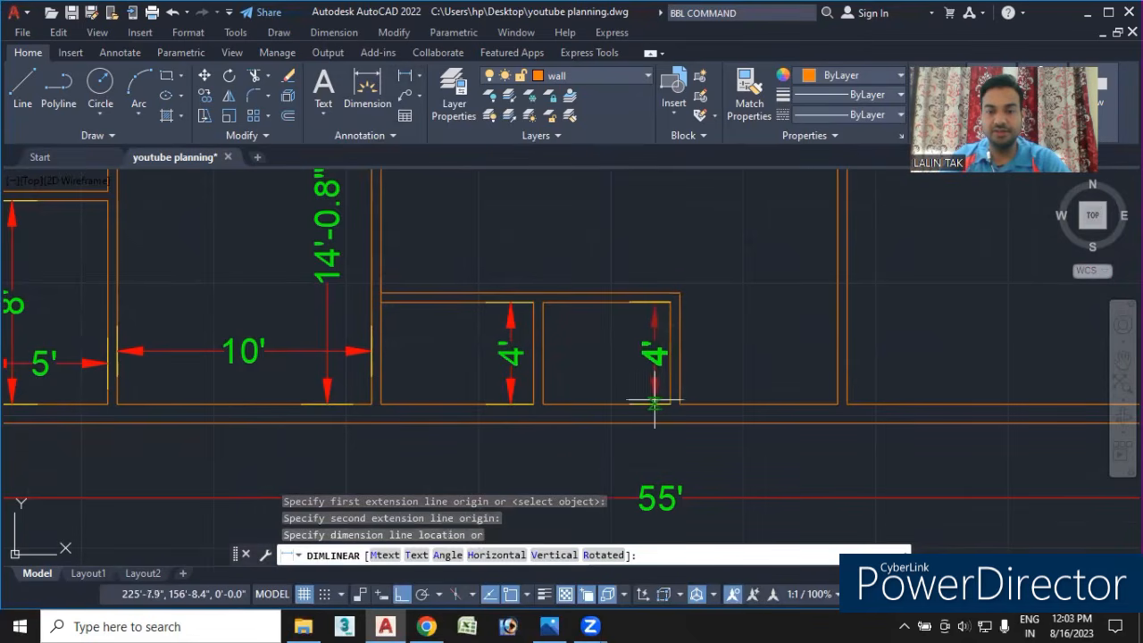
{"action": "left_click", "coordinate": [653, 400]}
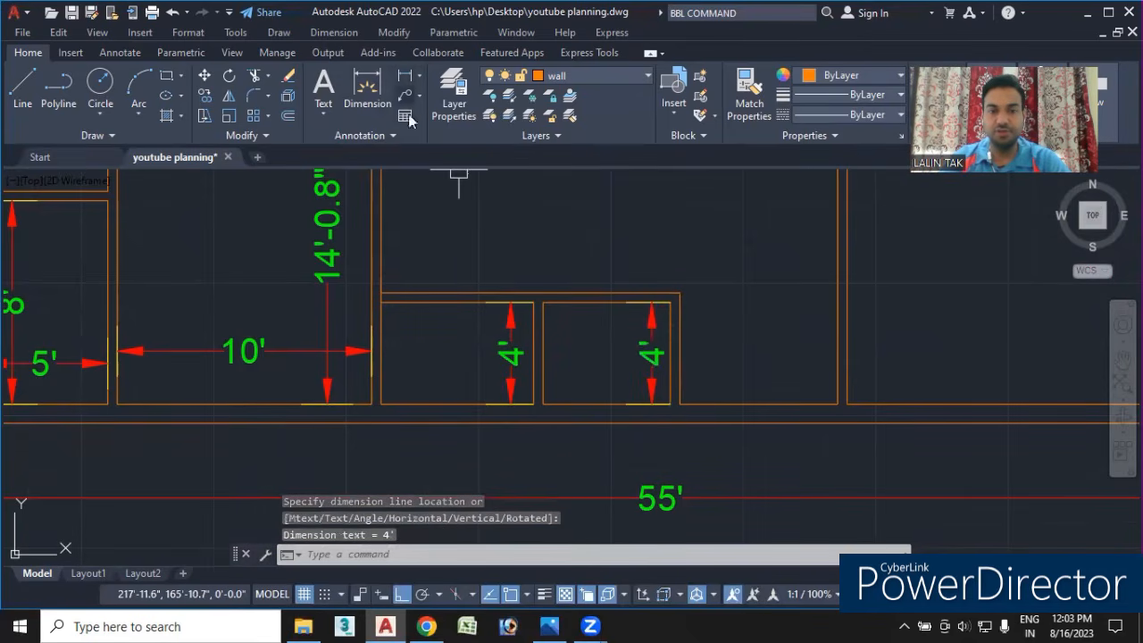
- Add horizontal linear dimensions for the inside widths of both small rooms, placed just below their upper wall
{"action": "key", "text": "Return"}
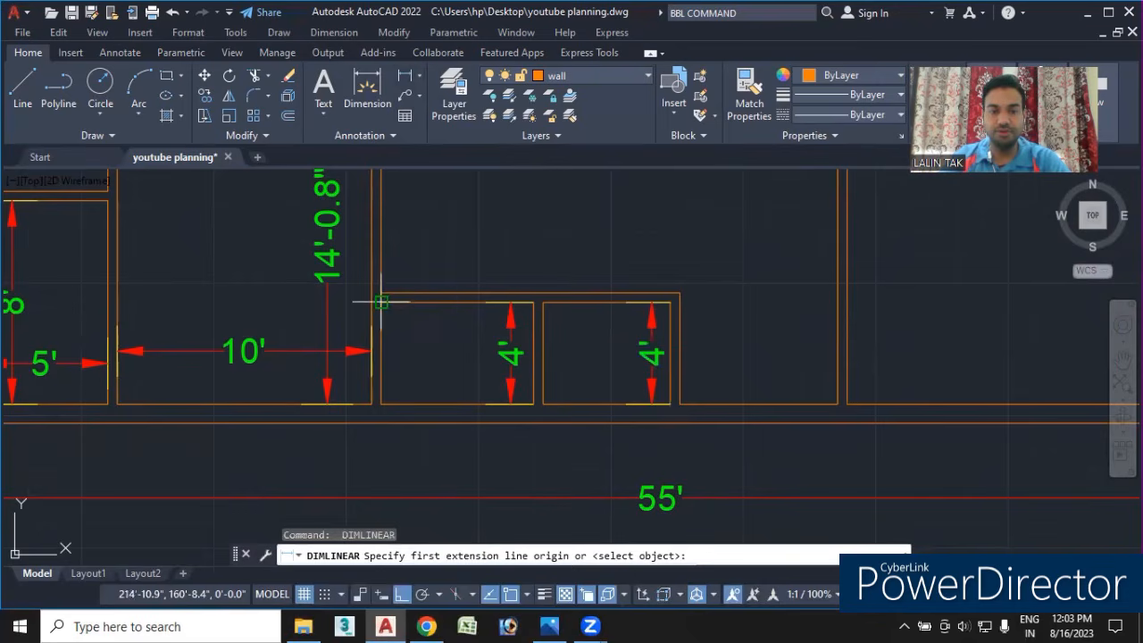
{"action": "left_click", "coordinate": [381, 302]}
{"action": "left_click", "coordinate": [535, 302]}
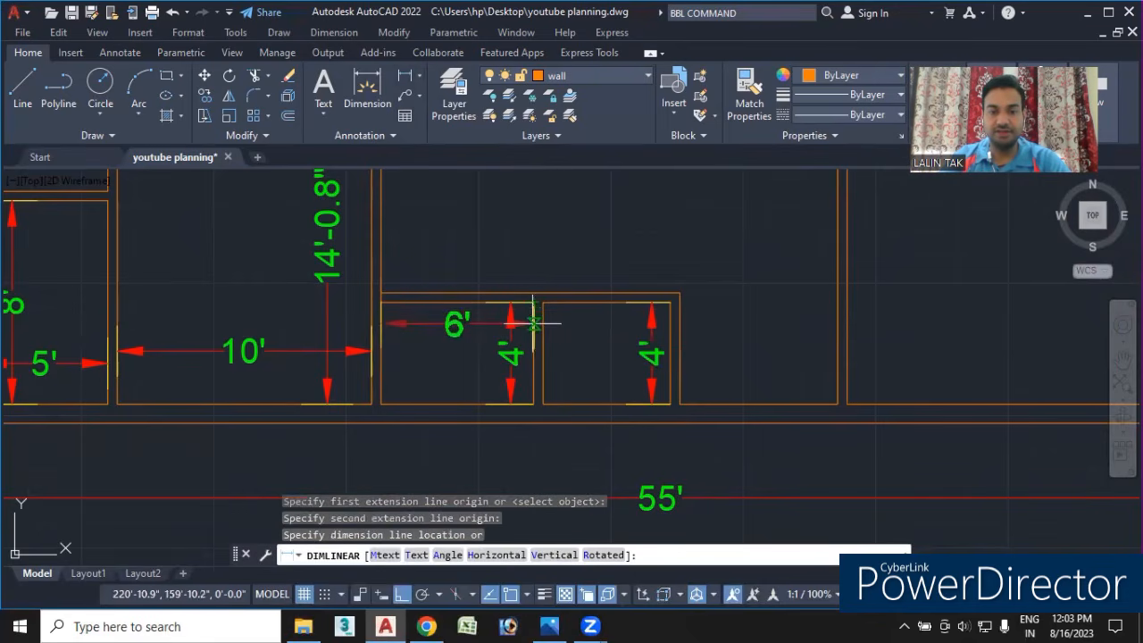
{"action": "left_click", "coordinate": [536, 318]}
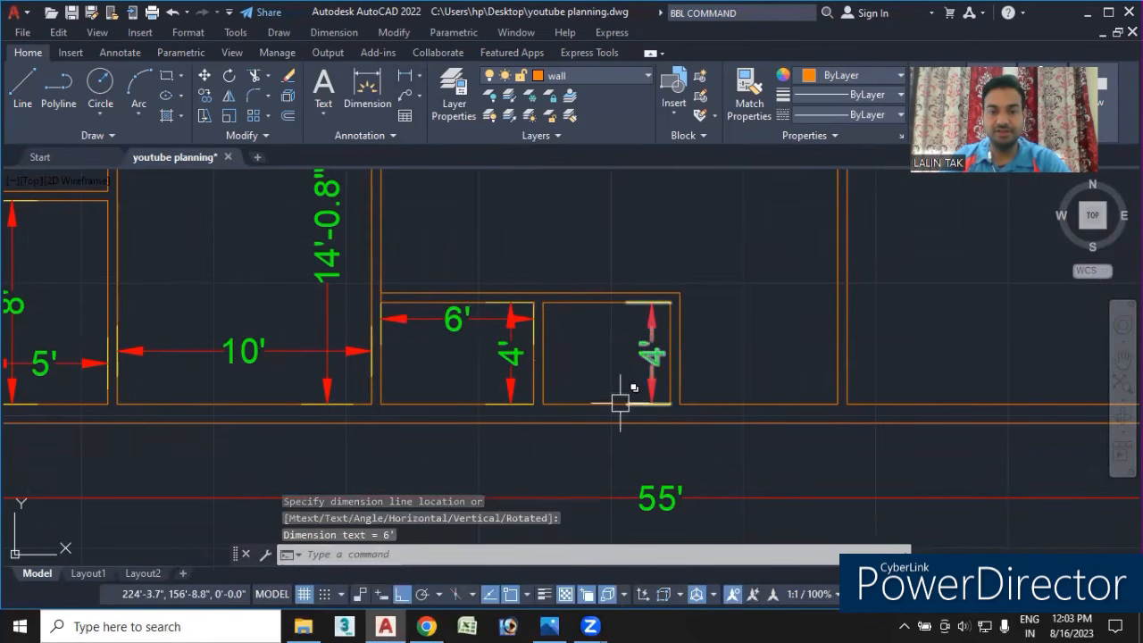
{"action": "key", "text": "Return"}
{"action": "left_click", "coordinate": [543, 302]}
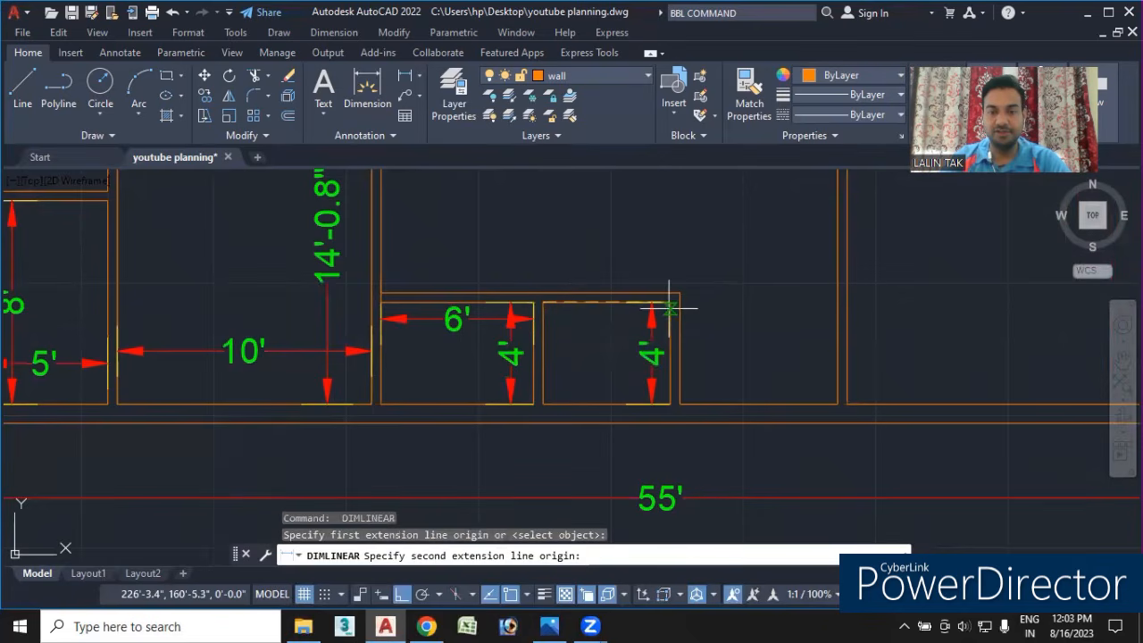
{"action": "left_click", "coordinate": [669, 306]}
{"action": "left_click", "coordinate": [677, 326]}
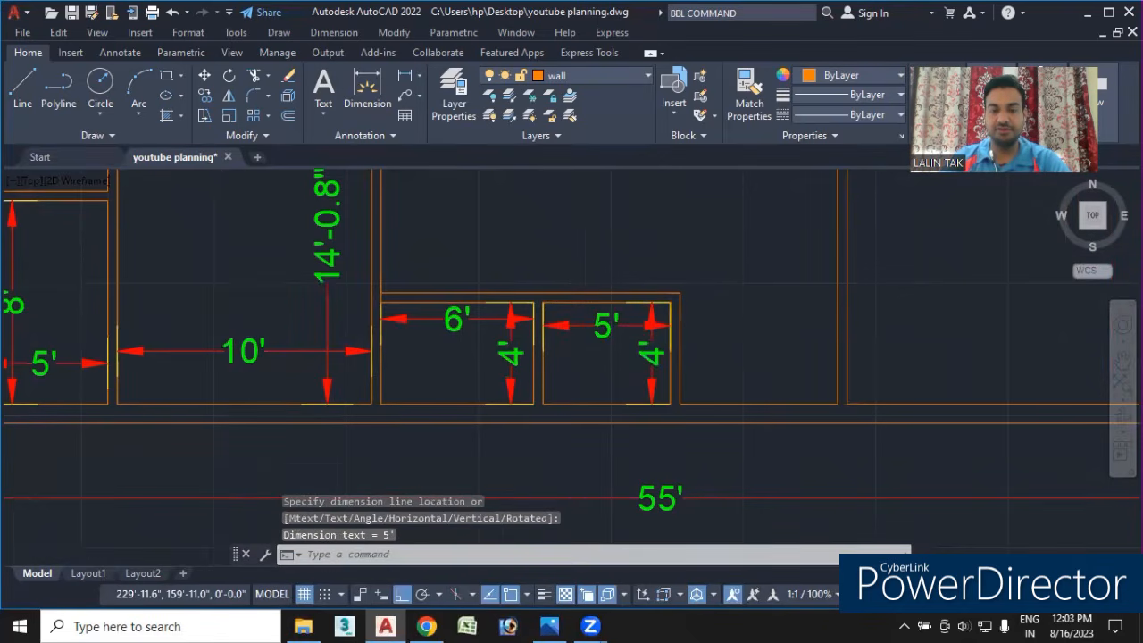
- Trim the leftover wall line where the first small room's upper wall joins the 10' room's wall
{"action": "scroll", "coordinate": [763, 322], "scroll_direction": "down", "scroll_amount": 2}
{"action": "middle_click_drag", "start_coordinate": [764, 335], "coordinate": [753, 385]}
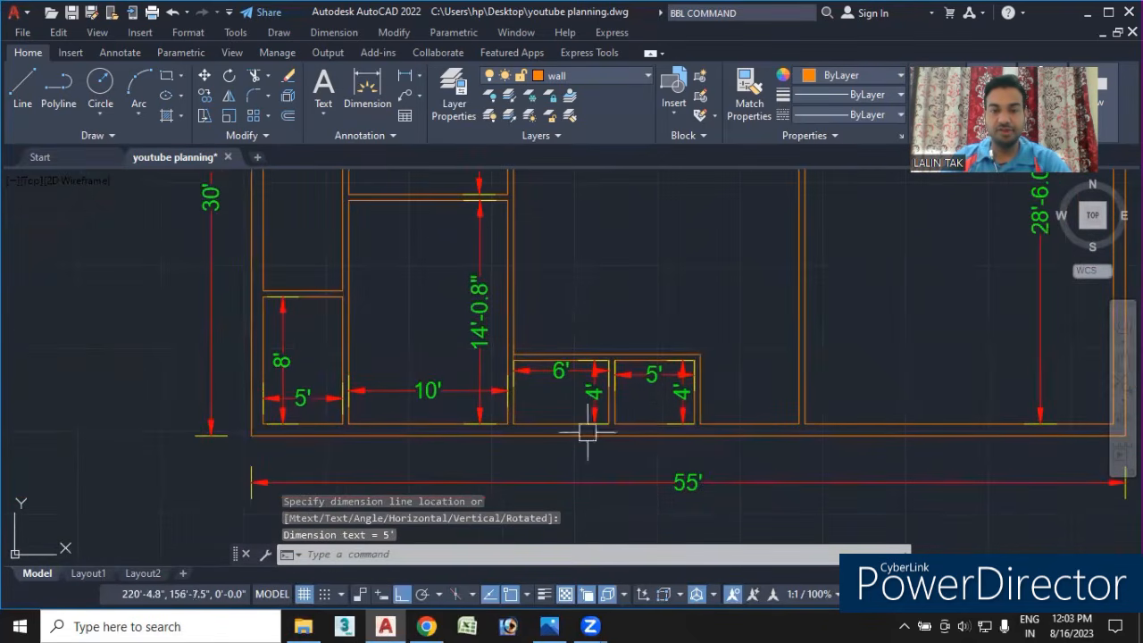
{"action": "type", "text": "tr"}
{"action": "key", "text": "Return"}
{"action": "scroll", "coordinate": [517, 365], "scroll_direction": "up", "scroll_amount": 2}
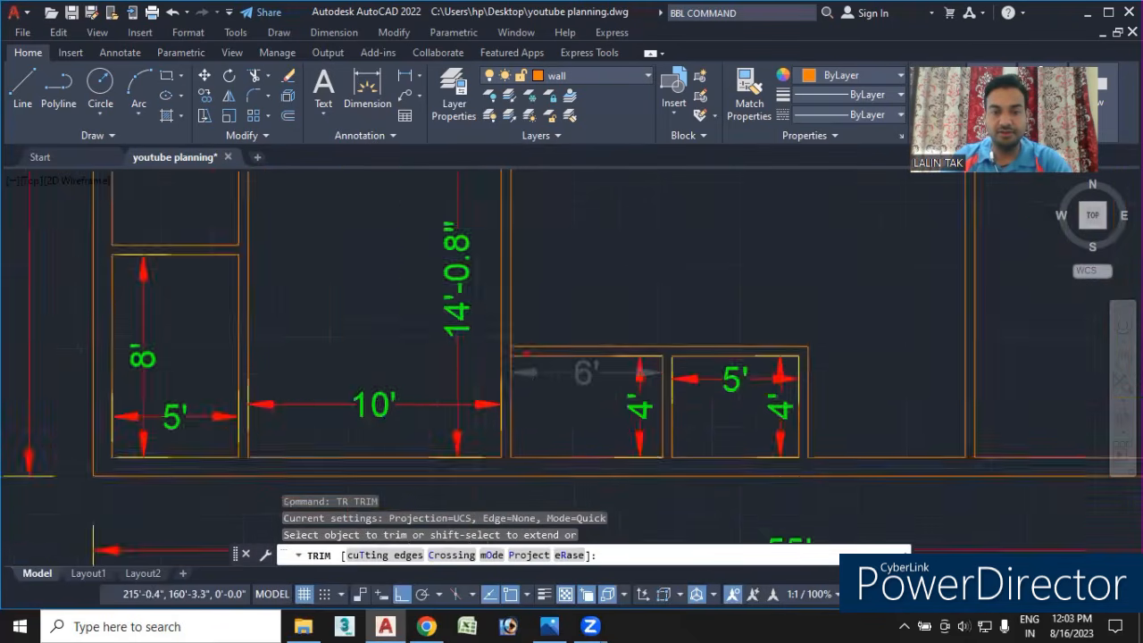
{"action": "scroll", "coordinate": [527, 354], "scroll_direction": "up", "scroll_amount": 5}
{"action": "left_click", "coordinate": [503, 288]}
{"action": "scroll", "coordinate": [510, 301], "scroll_direction": "down", "scroll_amount": 4}
{"action": "scroll", "coordinate": [710, 352], "scroll_direction": "down", "scroll_amount": 4}
{"action": "scroll", "coordinate": [715, 352], "scroll_direction": "up", "scroll_amount": 4}
{"action": "scroll", "coordinate": [749, 352], "scroll_direction": "down", "scroll_amount": 3}
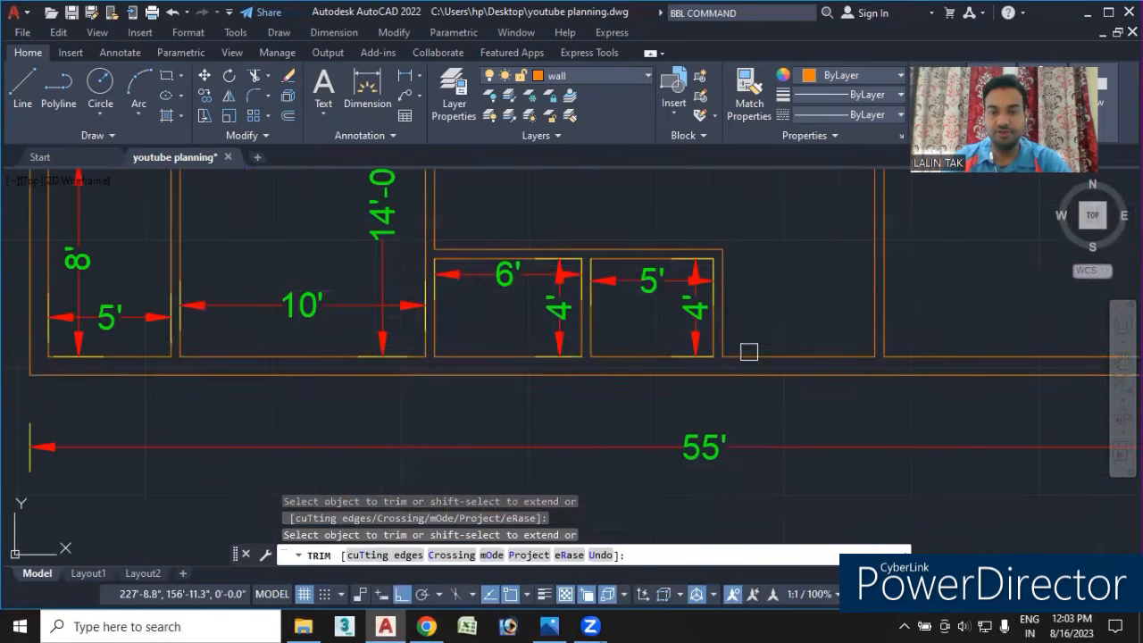
{"action": "scroll", "coordinate": [774, 298], "scroll_direction": "down", "scroll_amount": 3}
{"action": "middle_click_drag", "start_coordinate": [776, 287], "coordinate": [746, 415]}
{"action": "middle_click_drag", "start_coordinate": [735, 369], "coordinate": [639, 369]}
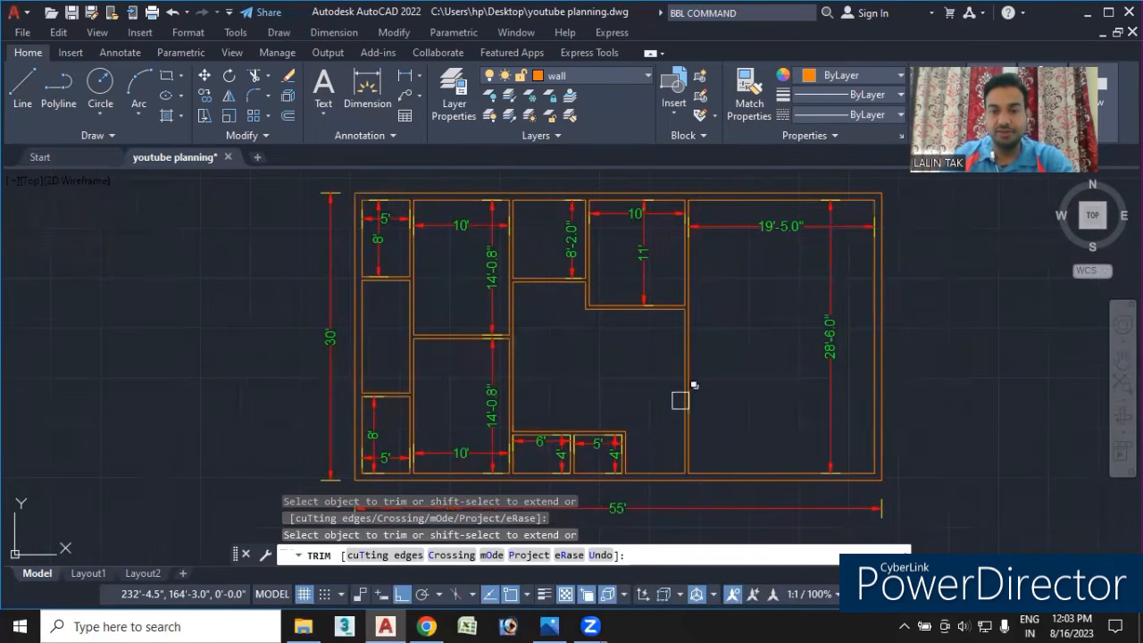
{"action": "middle_click_drag", "start_coordinate": [684, 401], "coordinate": [688, 389]}
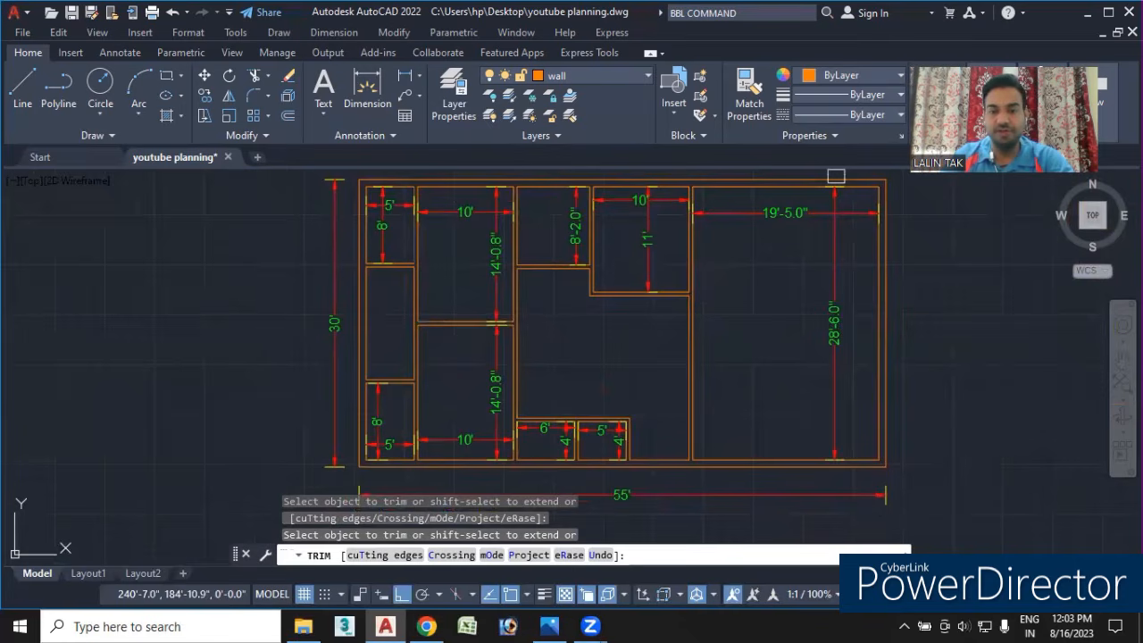
{"action": "key", "text": "Escape"}
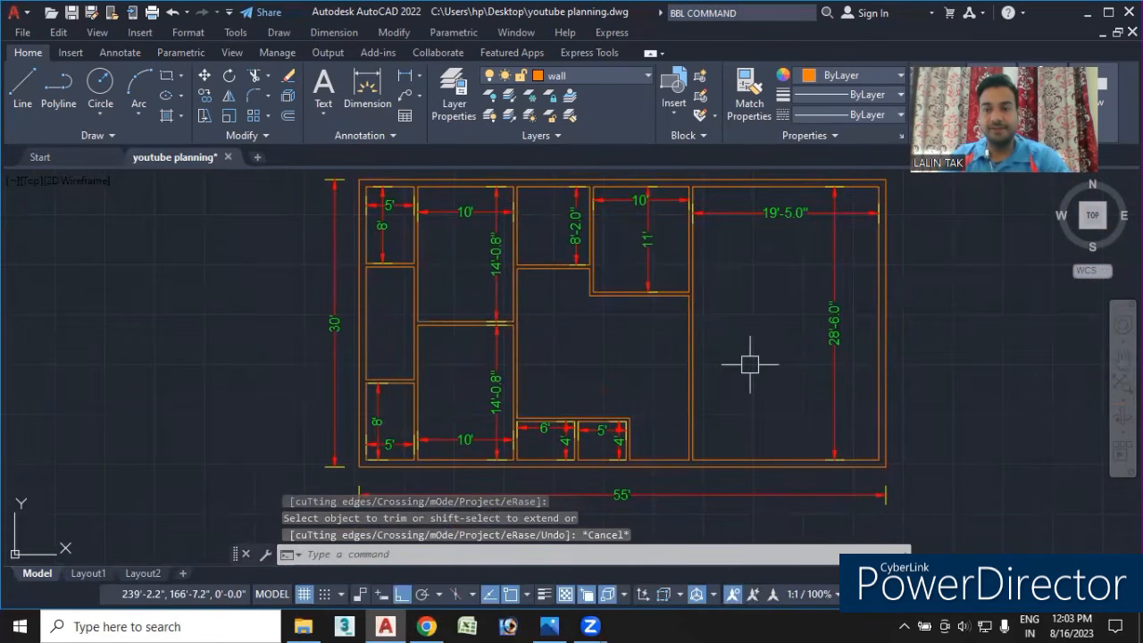
- Start a hatch and choose the BRICK pattern for it
{"action": "middle_click_drag", "start_coordinate": [667, 401], "coordinate": [671, 387]}
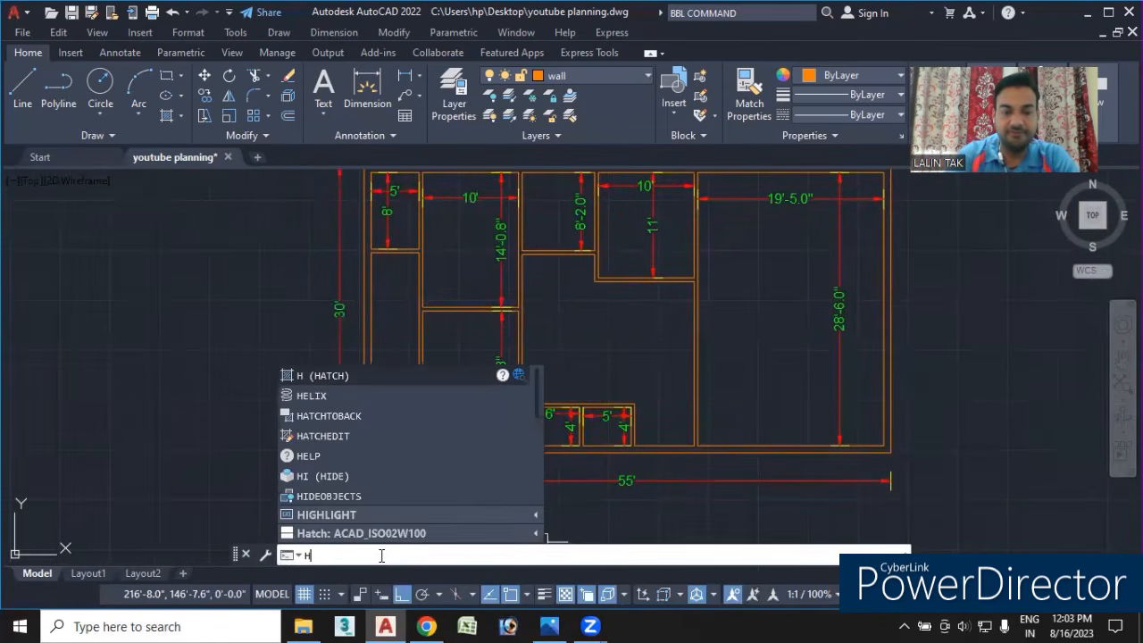
{"action": "key", "text": "Return"}
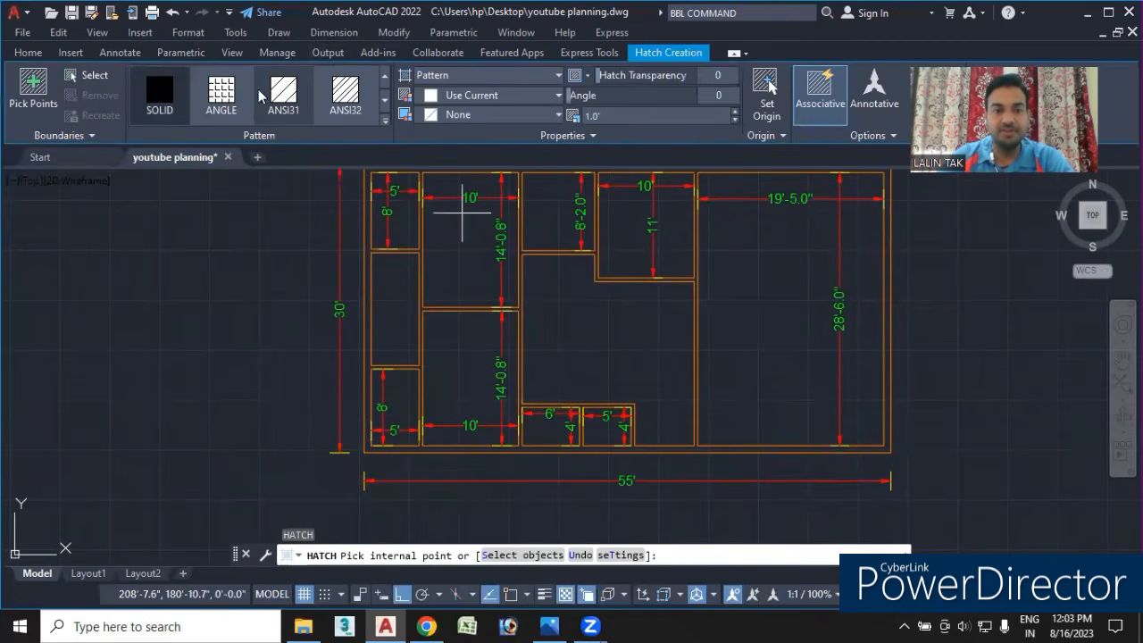
{"action": "left_click", "coordinate": [385, 105]}
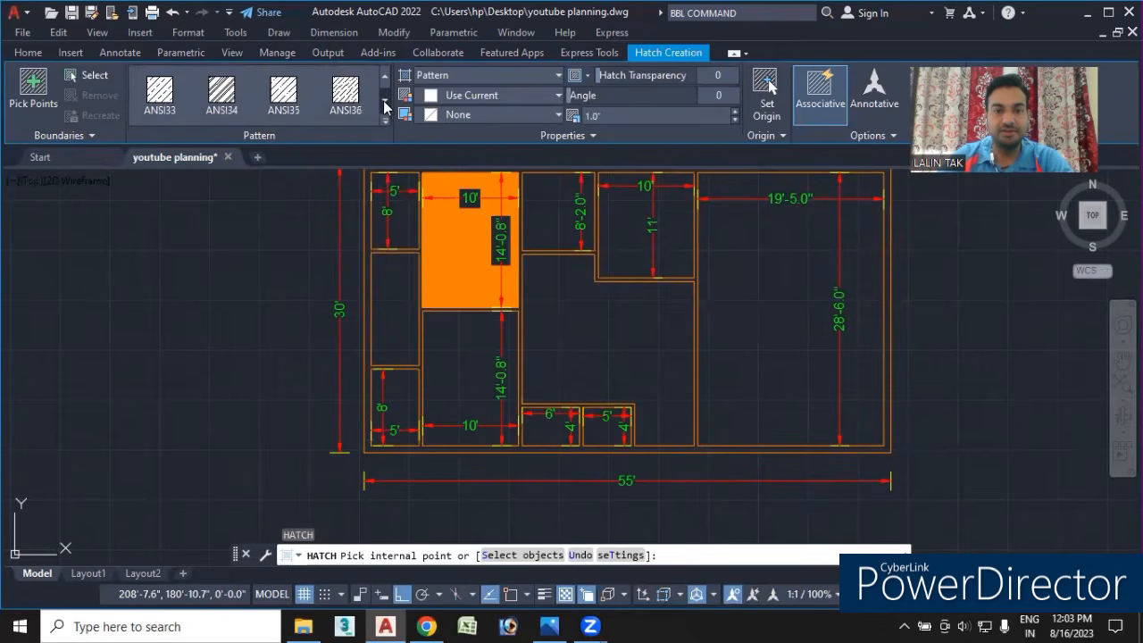
{"action": "left_click", "coordinate": [385, 105]}
{"action": "left_click", "coordinate": [385, 106]}
{"action": "left_click", "coordinate": [385, 105]}
{"action": "left_click", "coordinate": [385, 105]}
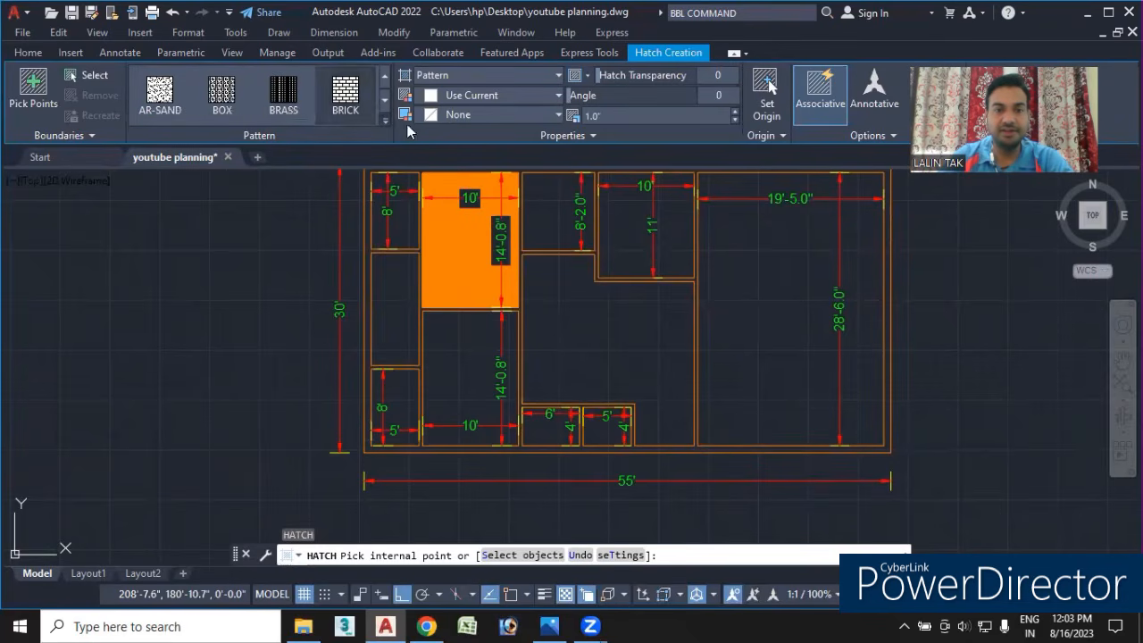
{"action": "left_click", "coordinate": [347, 93]}
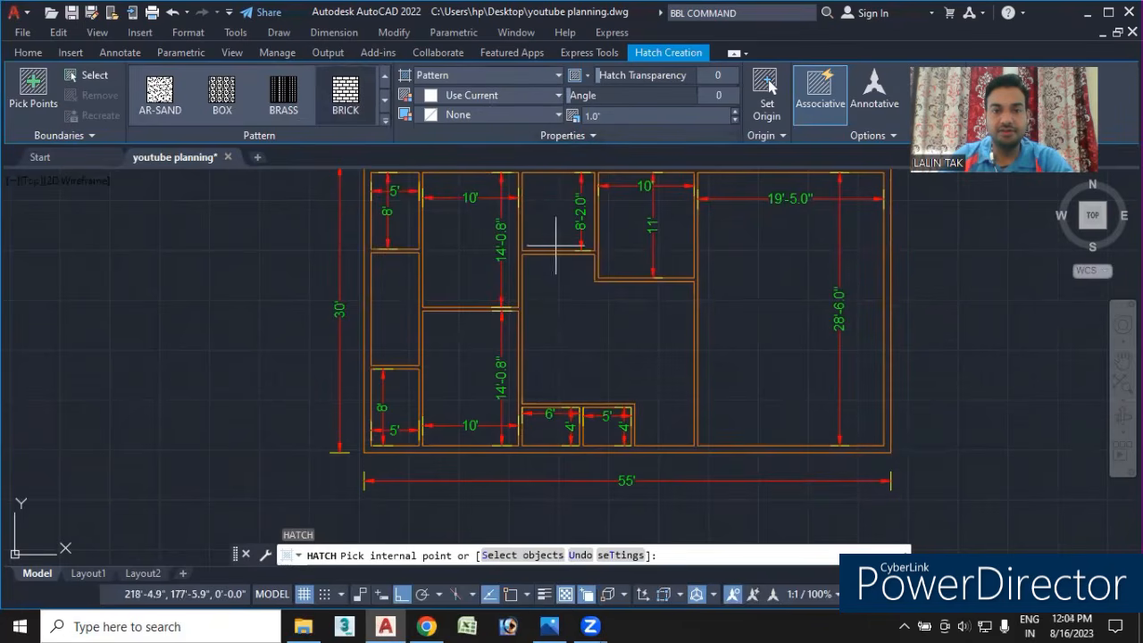
- Set the hatch colour to ByLayer and its background colour to Yellow
{"action": "middle_click_drag", "start_coordinate": [562, 306], "coordinate": [582, 383]}
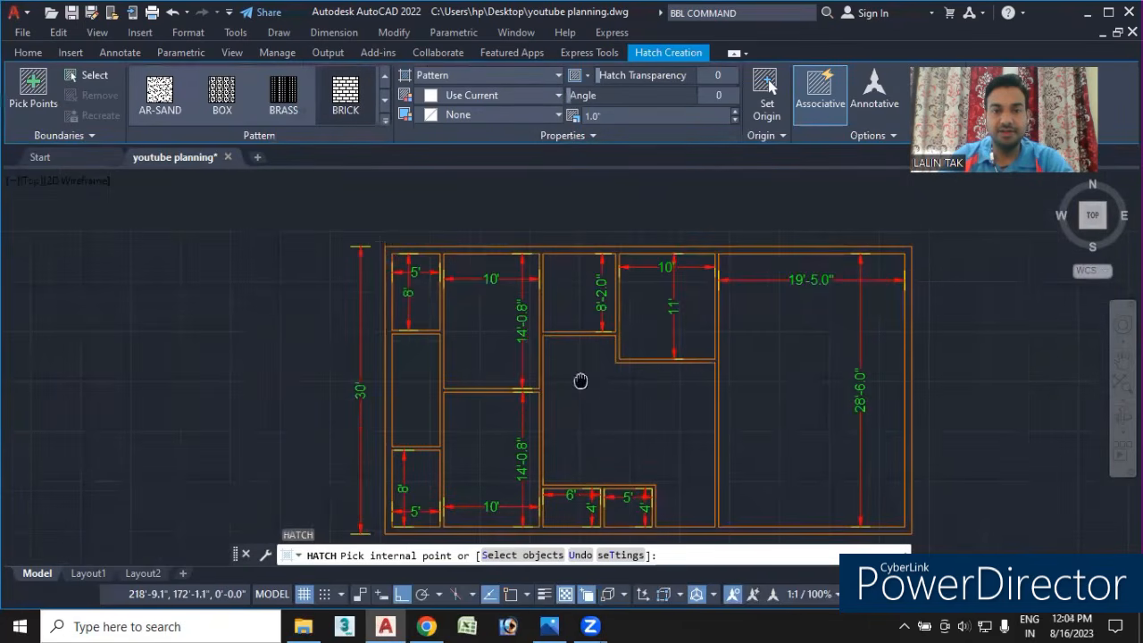
{"action": "left_click", "coordinate": [528, 95]}
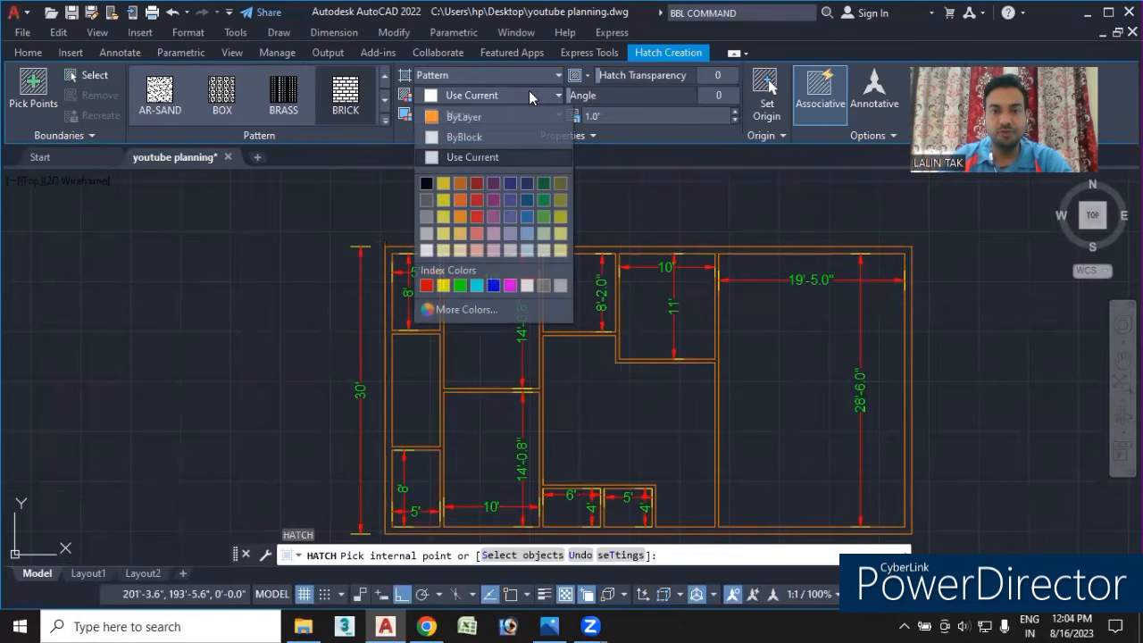
{"action": "left_click", "coordinate": [467, 117]}
{"action": "left_click", "coordinate": [466, 115]}
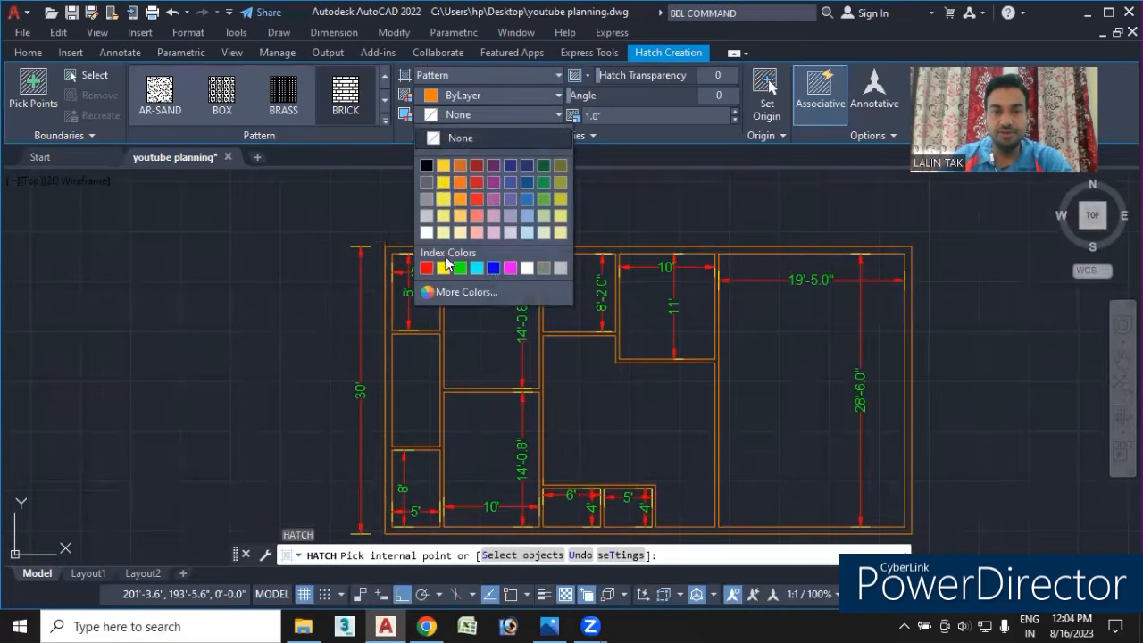
{"action": "left_click", "coordinate": [444, 267]}
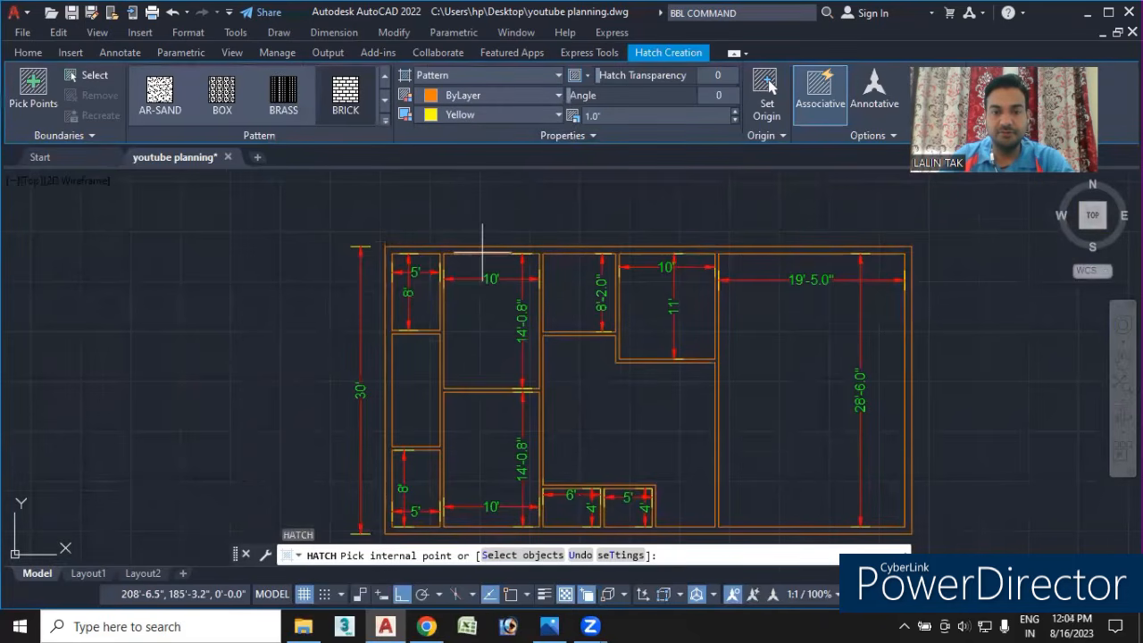
{"action": "scroll", "coordinate": [482, 253], "scroll_direction": "up", "scroll_amount": 8}
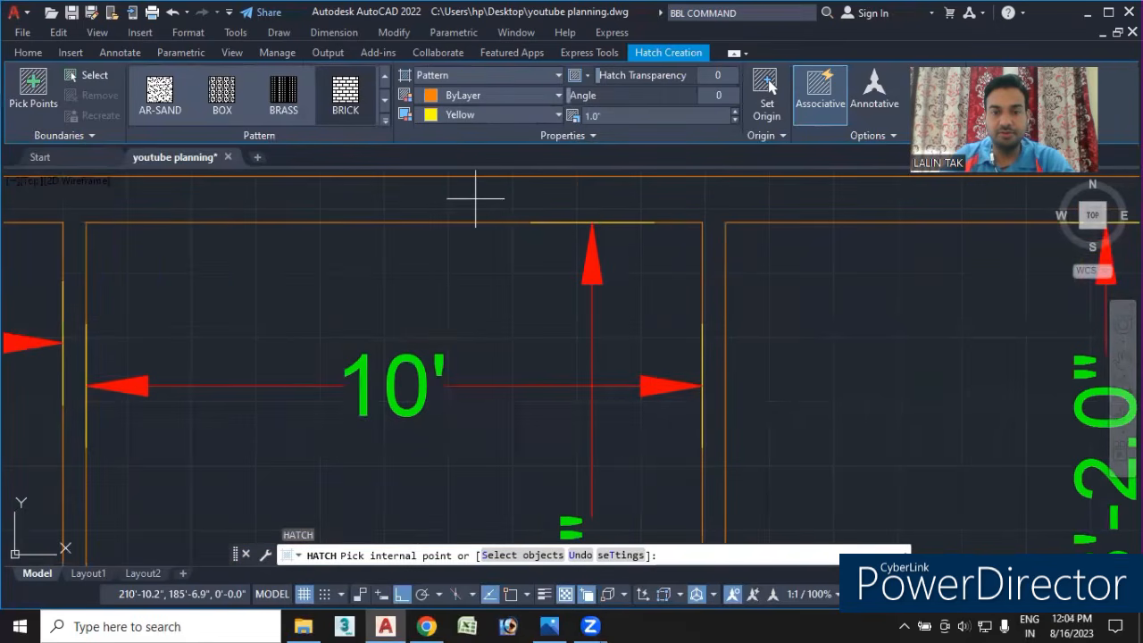
- Apply the brick hatch to the enclosed area between the wall lines of the floor plan
{"action": "left_click", "coordinate": [475, 198]}
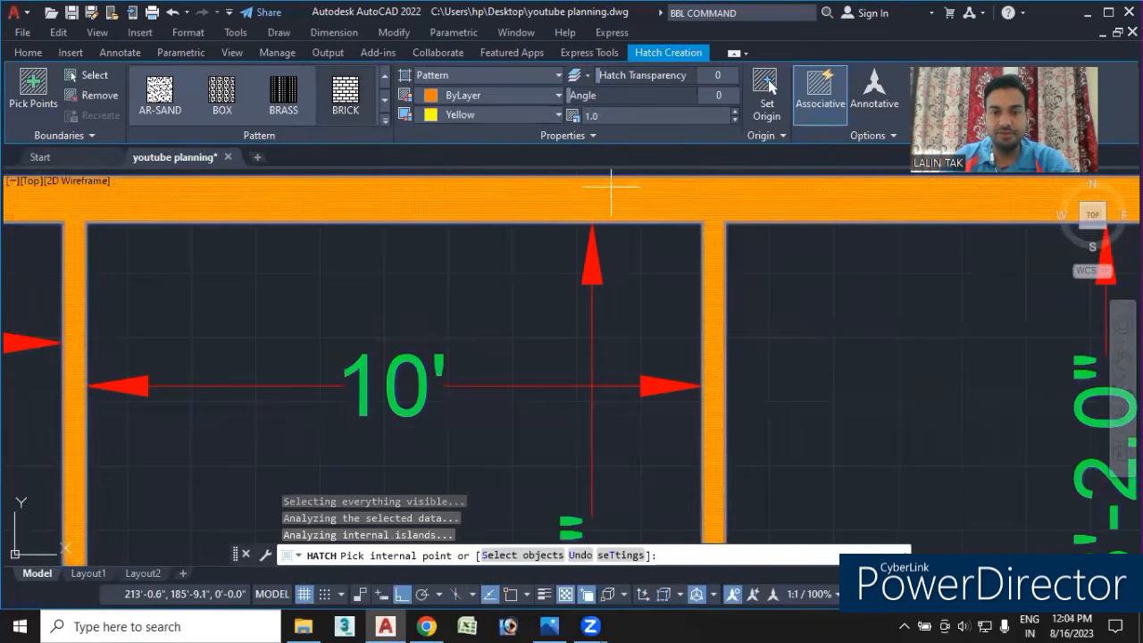
{"action": "scroll", "coordinate": [612, 186], "scroll_direction": "up", "scroll_amount": 2}
{"action": "scroll", "coordinate": [612, 187], "scroll_direction": "up", "scroll_amount": 5}
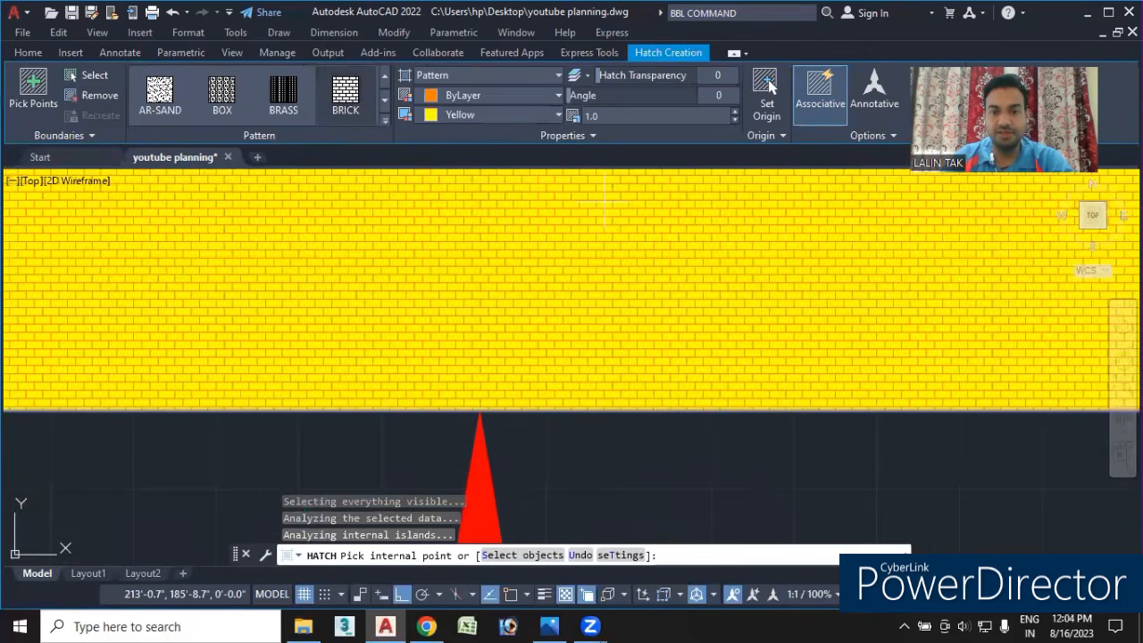
{"action": "scroll", "coordinate": [606, 201], "scroll_direction": "up", "scroll_amount": 3}
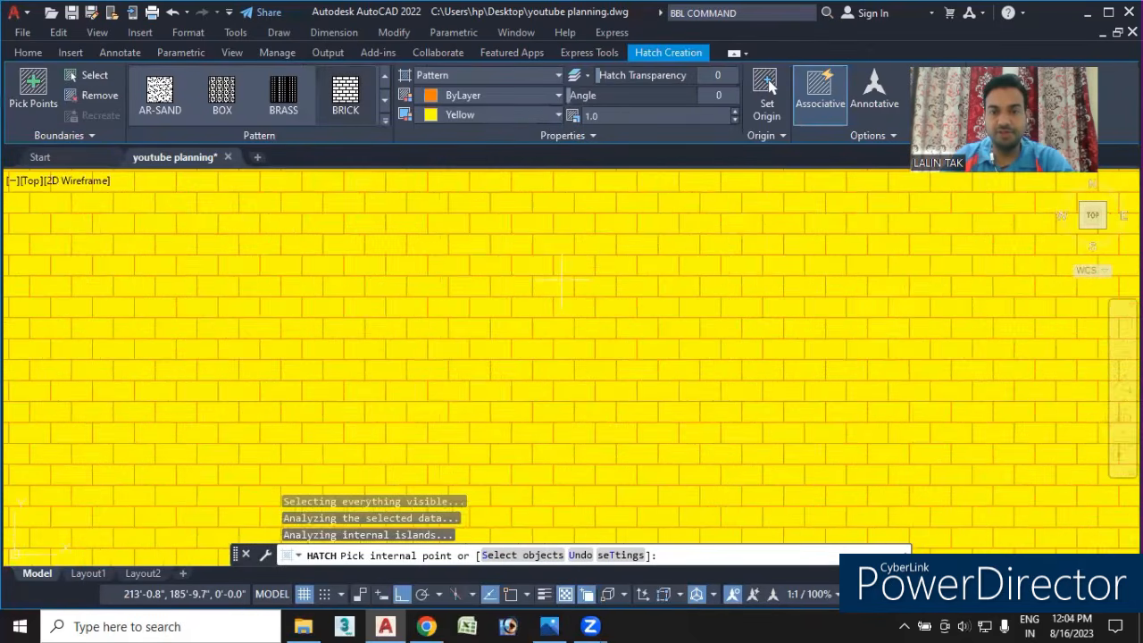
{"action": "scroll", "coordinate": [608, 179], "scroll_direction": "down", "scroll_amount": 3}
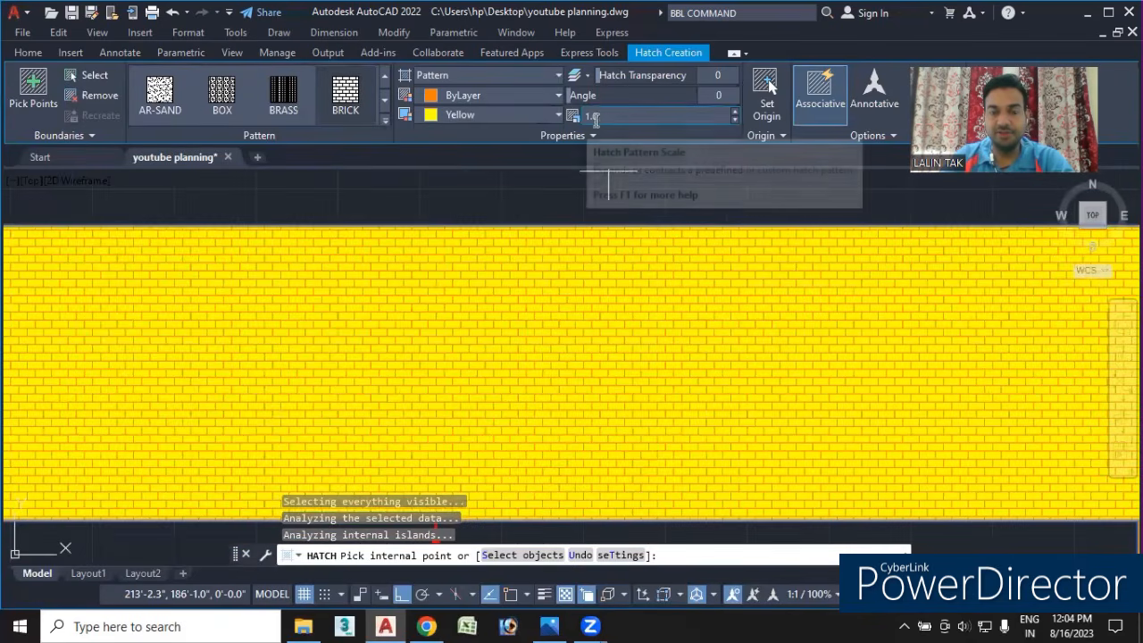
- Set the hatch pattern scale to 10 for the brick walls
{"action": "left_click_drag", "start_coordinate": [608, 116], "coordinate": [574, 118]}
{"action": "type", "text": "1"}
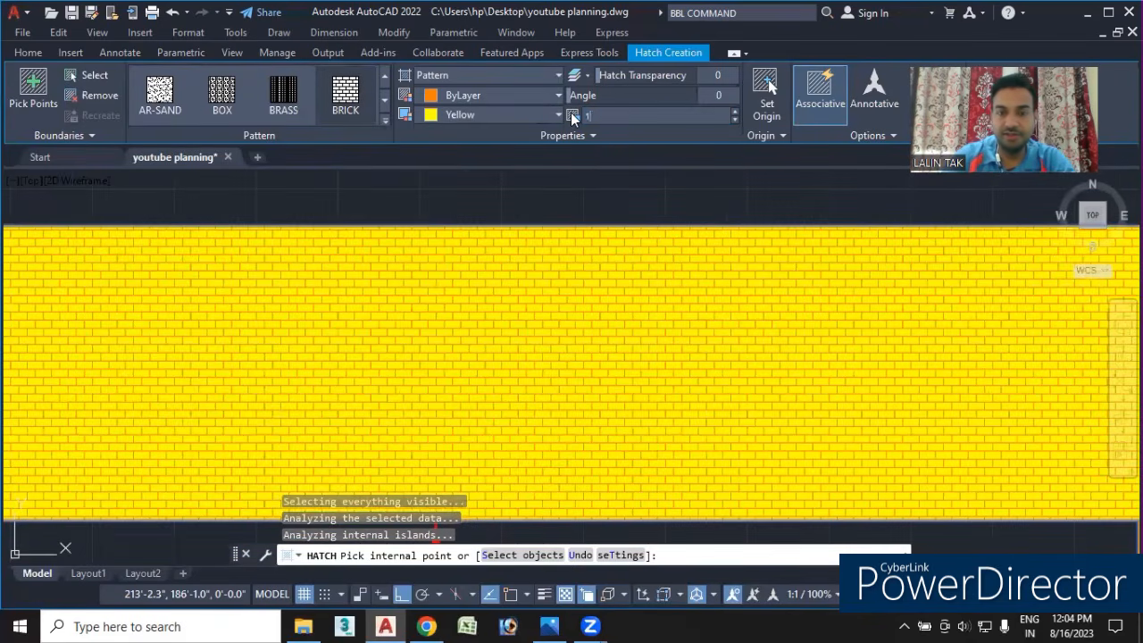
{"action": "type", "text": "0"}
{"action": "key", "text": "Return"}
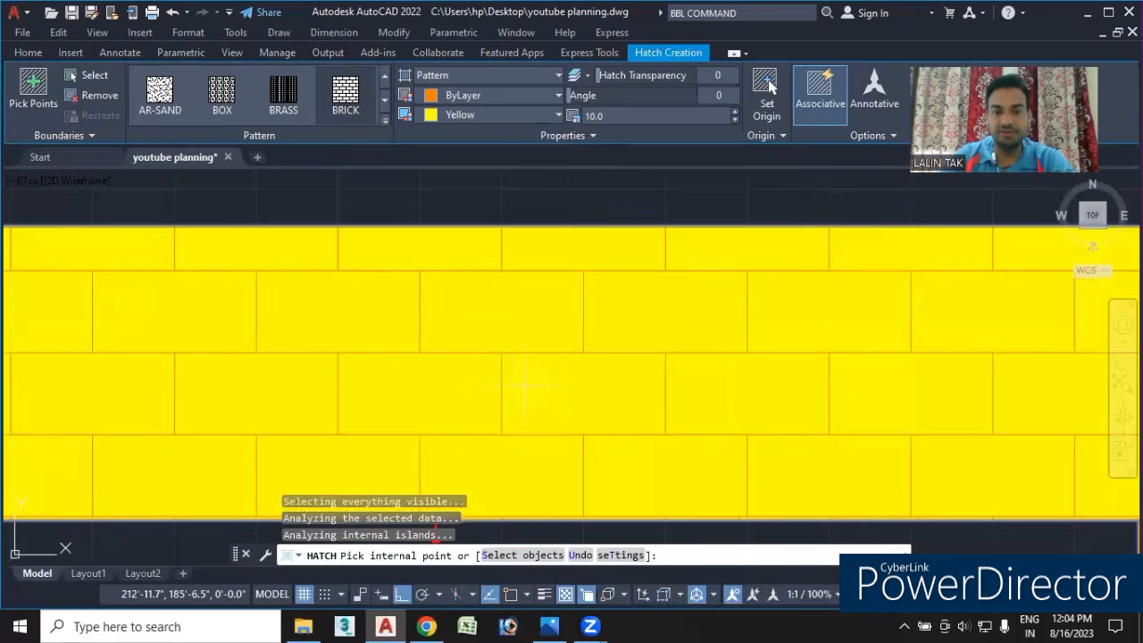
{"action": "scroll", "coordinate": [524, 397], "scroll_direction": "down", "scroll_amount": 4}
{"action": "scroll", "coordinate": [538, 414], "scroll_direction": "up", "scroll_amount": 4}
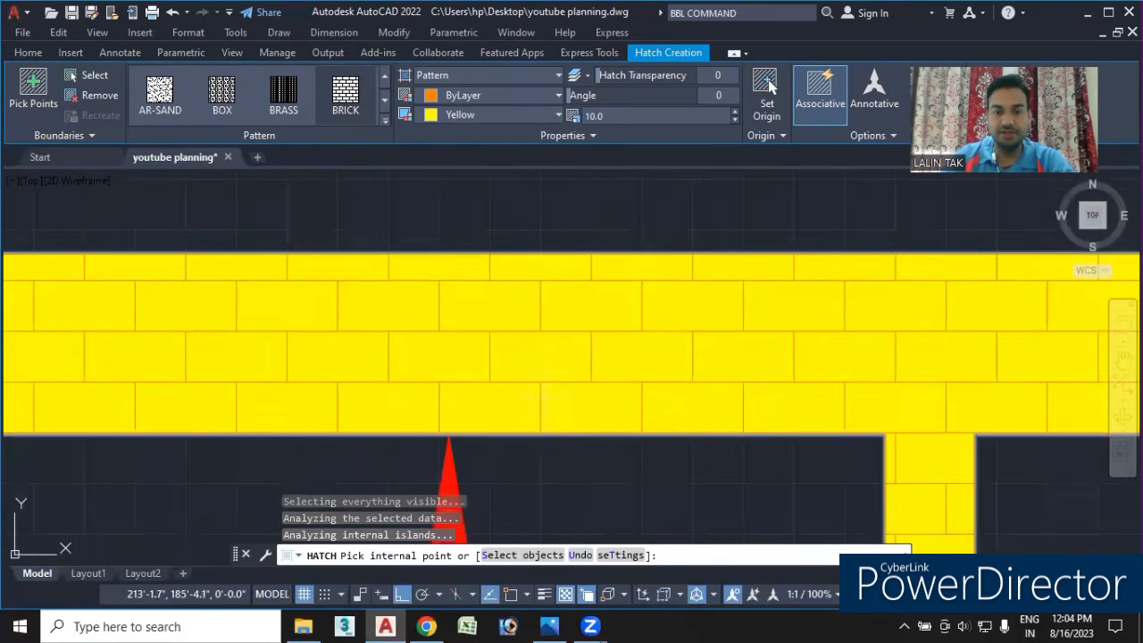
- Set the brick hatch pattern scale to 20
{"action": "type", "text": "20"}
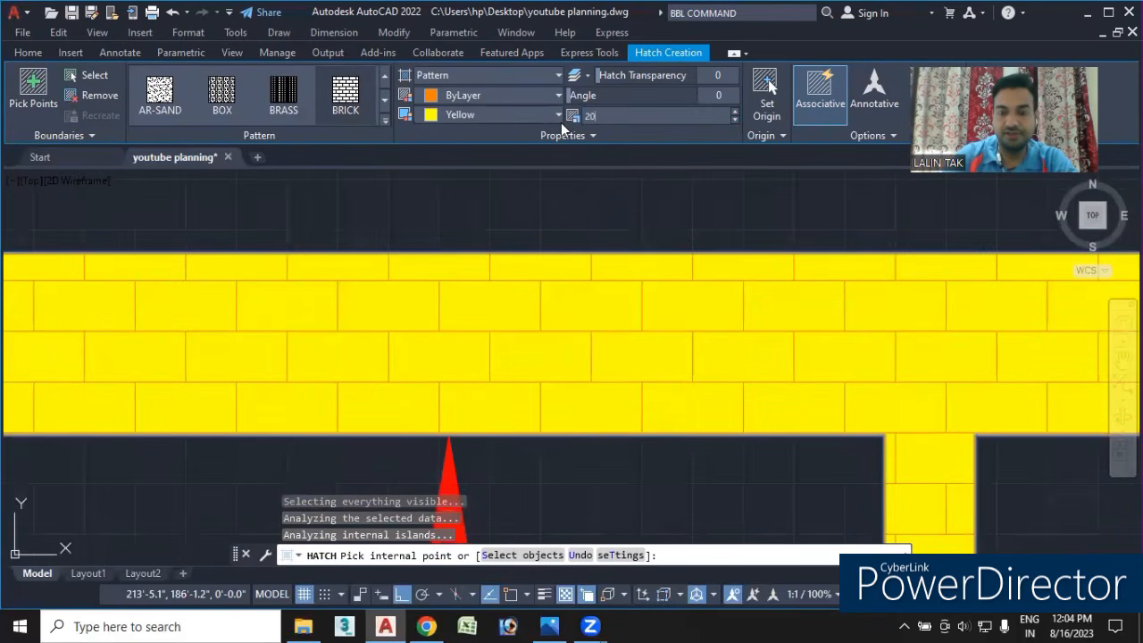
{"action": "key", "text": "Return"}
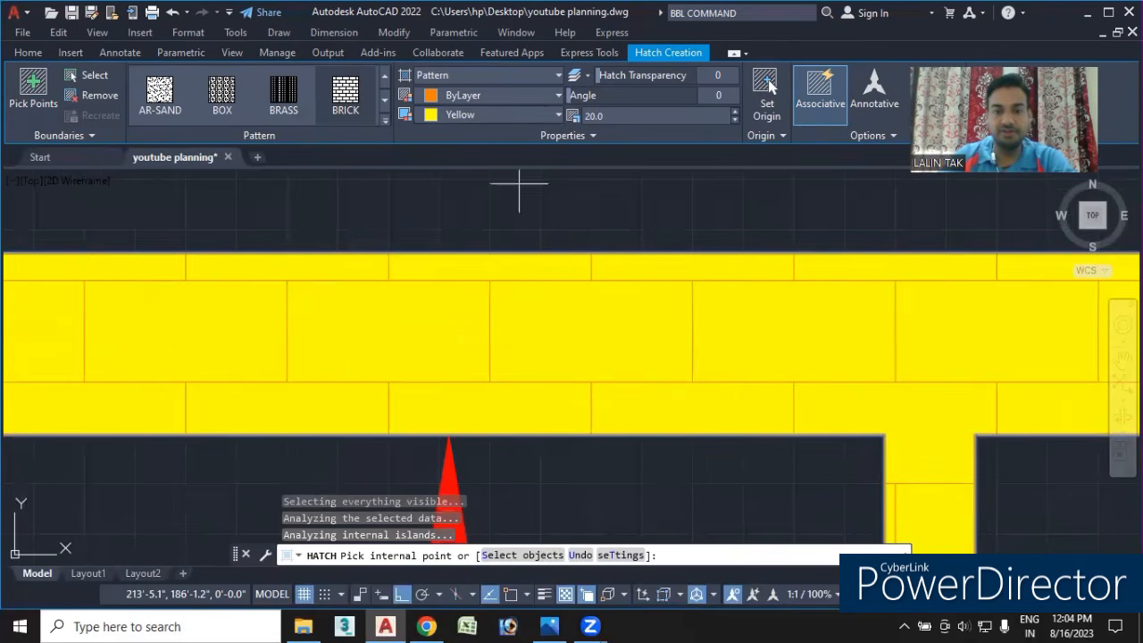
{"action": "scroll", "coordinate": [158, 318], "scroll_direction": "down", "scroll_amount": 2}
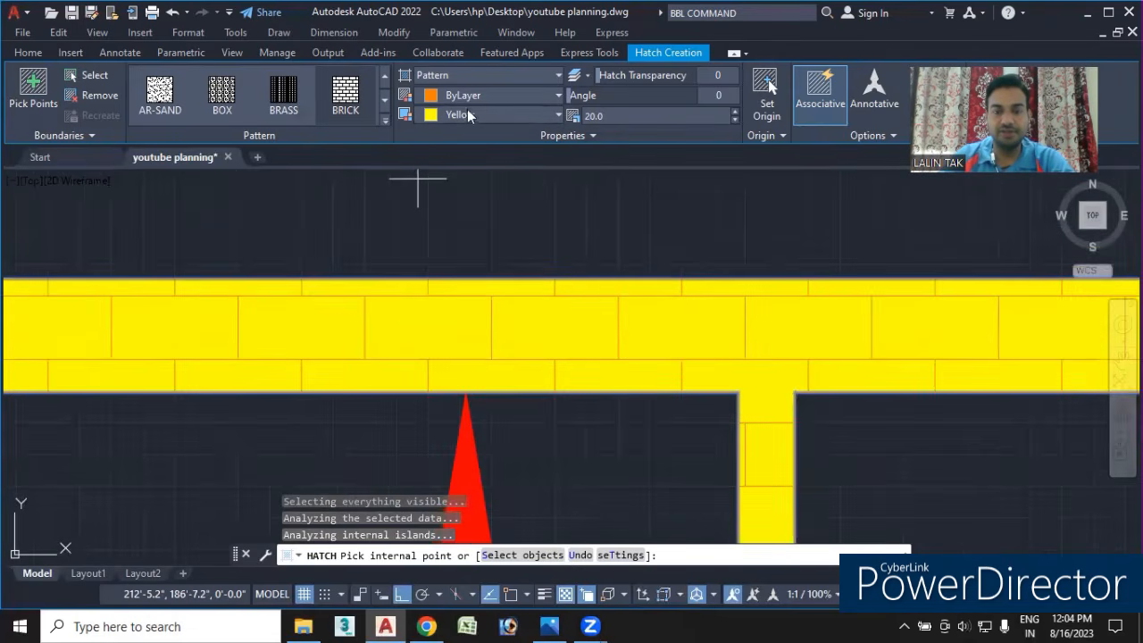
- Set the hatch colour to Yellow and its background colour to 242,103,34, and end the hatch command
{"action": "left_click", "coordinate": [469, 111]}
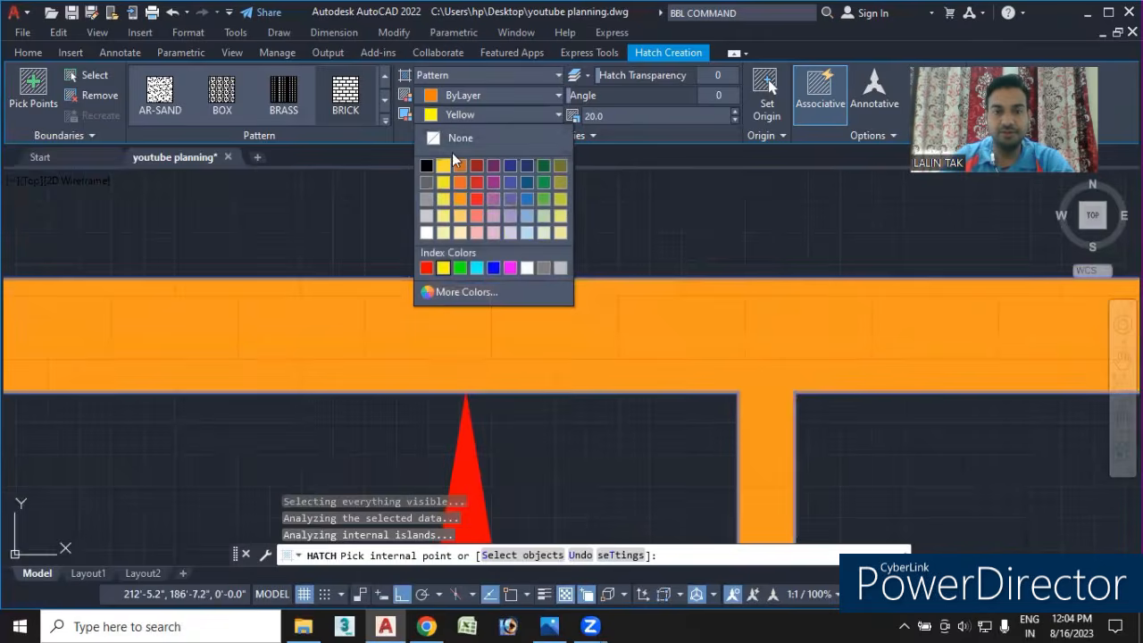
{"action": "left_click", "coordinate": [471, 93]}
{"action": "left_click", "coordinate": [473, 94]}
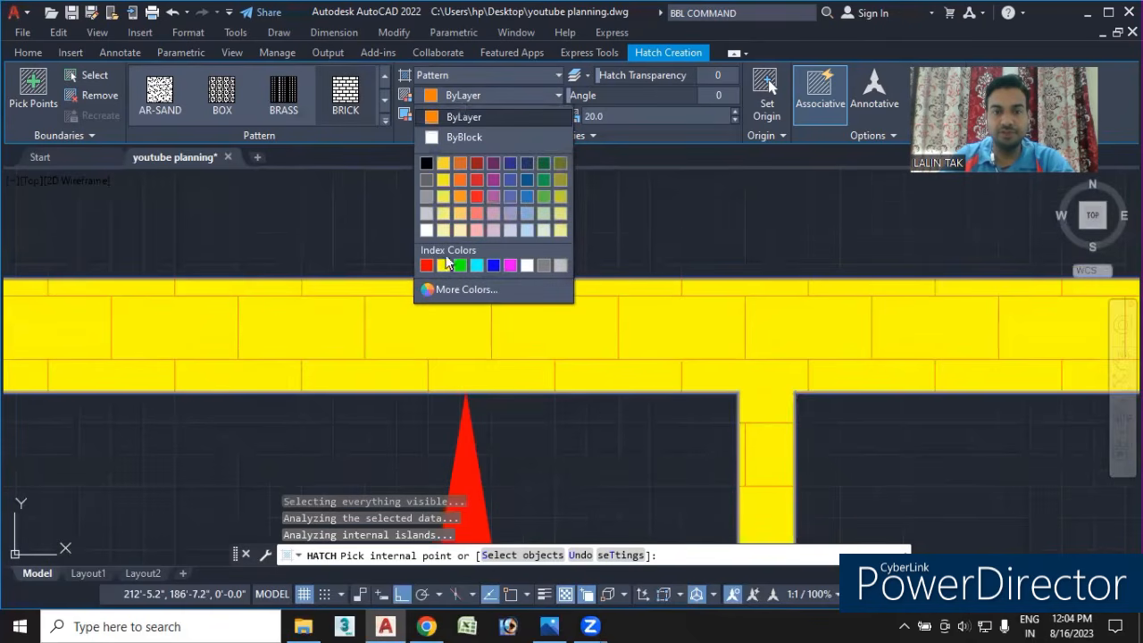
{"action": "left_click", "coordinate": [447, 265]}
{"action": "left_click", "coordinate": [473, 114]}
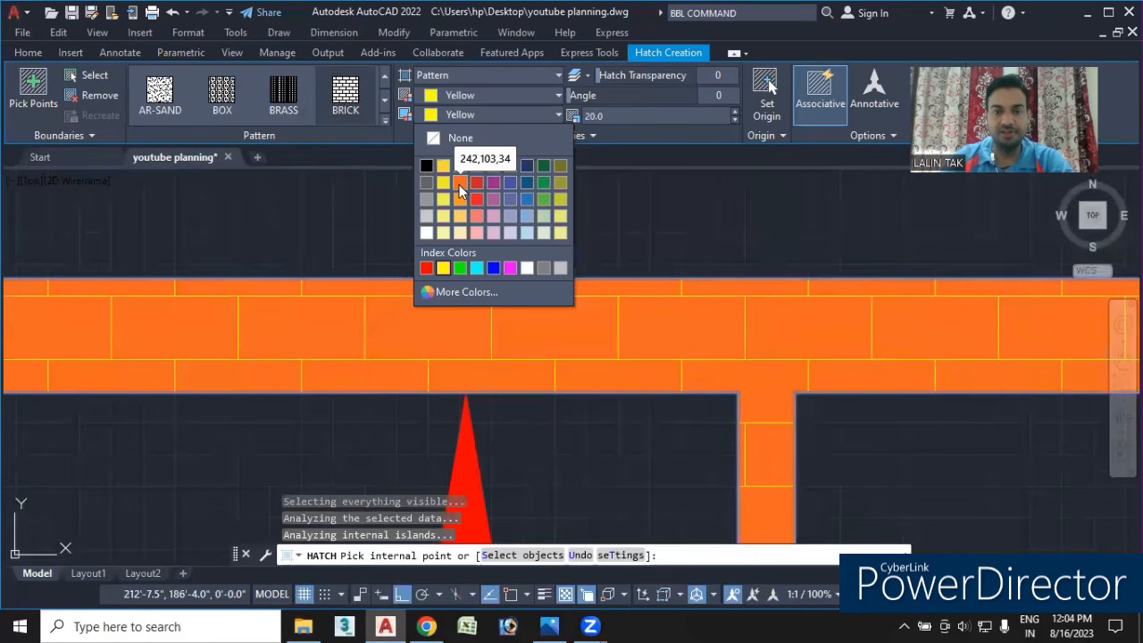
{"action": "left_click", "coordinate": [460, 184]}
{"action": "scroll", "coordinate": [535, 228], "scroll_direction": "down", "scroll_amount": 5}
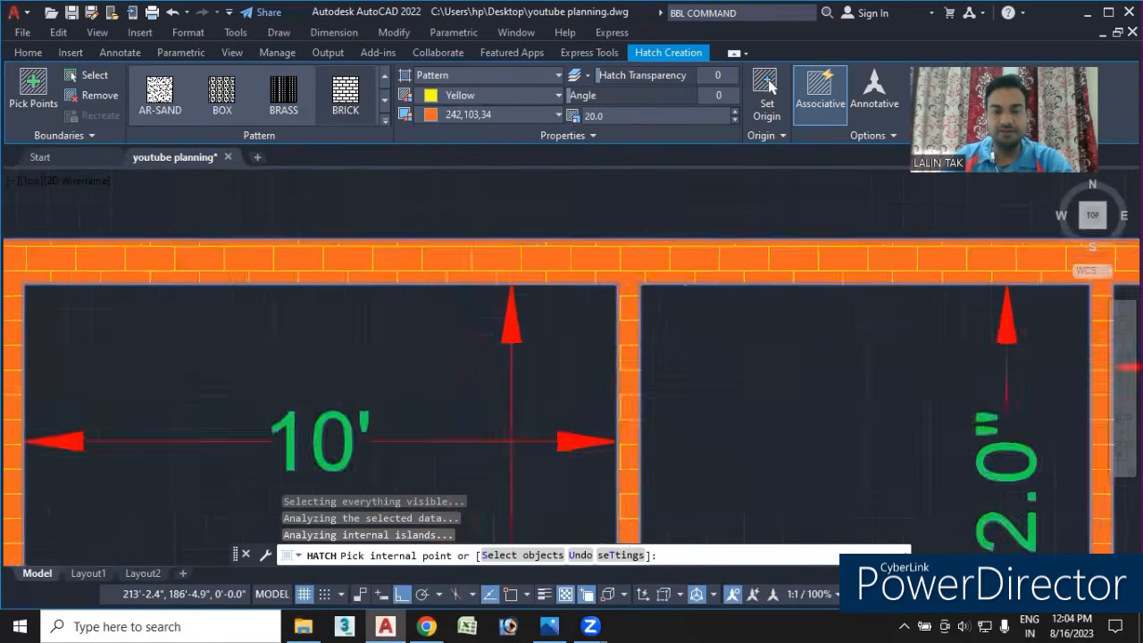
{"action": "scroll", "coordinate": [530, 234], "scroll_direction": "down", "scroll_amount": 4}
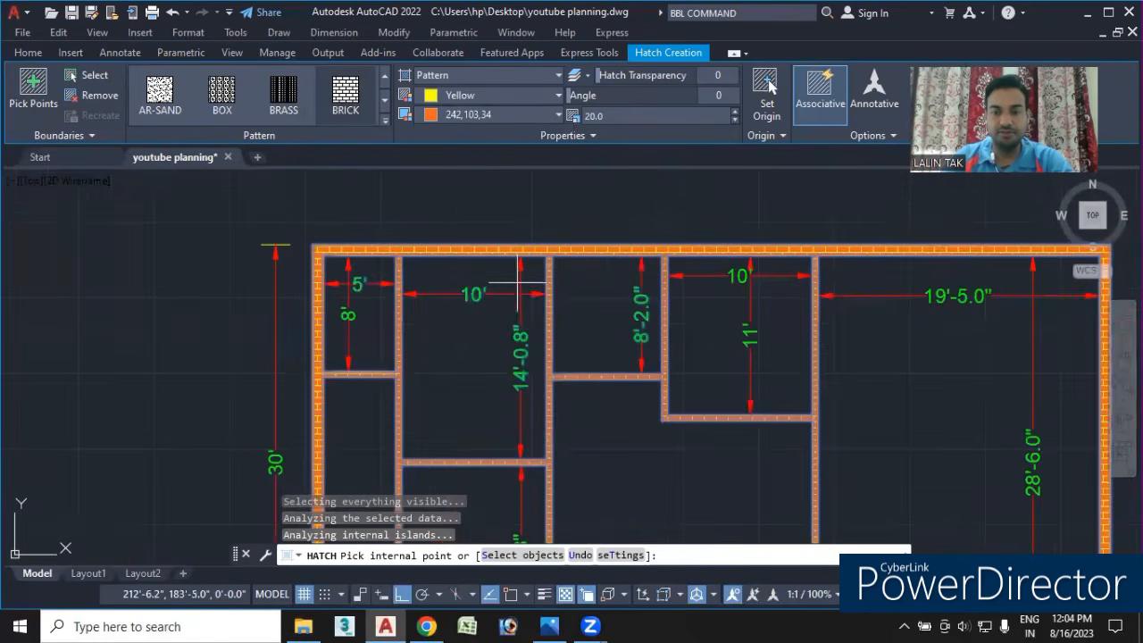
{"action": "mouse_move", "coordinate": [633, 399]}
{"action": "middle_mouse_down"}
{"action": "mouse_move", "coordinate": [556, 294]}
{"action": "mouse_move", "coordinate": [540, 290]}
{"action": "middle_mouse_up"}
{"action": "scroll", "coordinate": [547, 329], "scroll_direction": "down", "scroll_amount": 3}
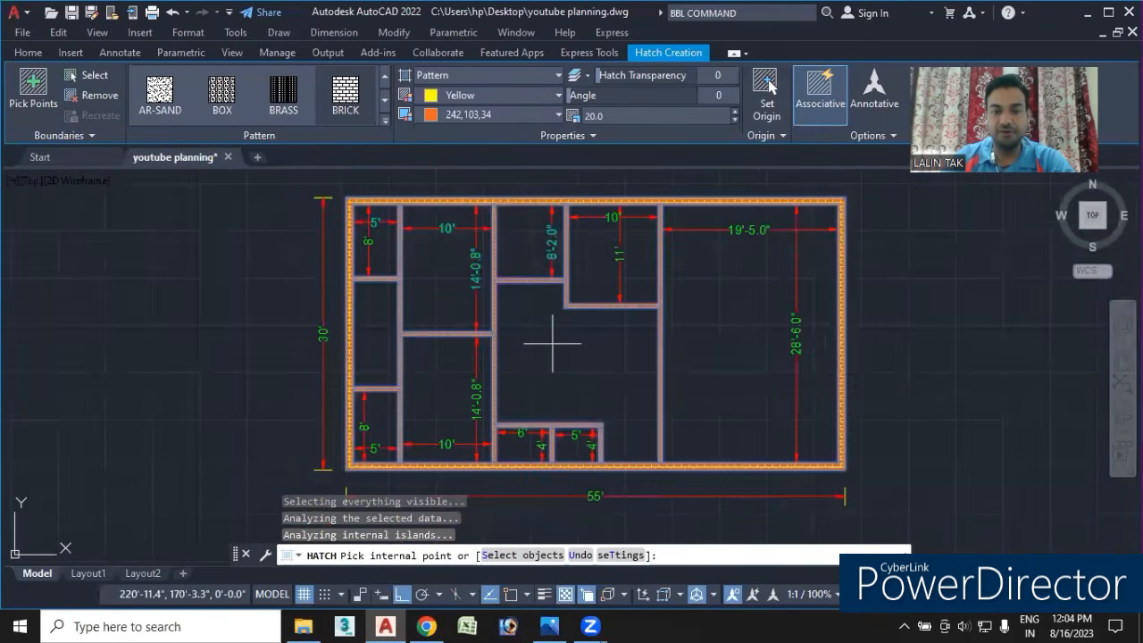
{"action": "middle_click_drag", "start_coordinate": [561, 348], "coordinate": [519, 353]}
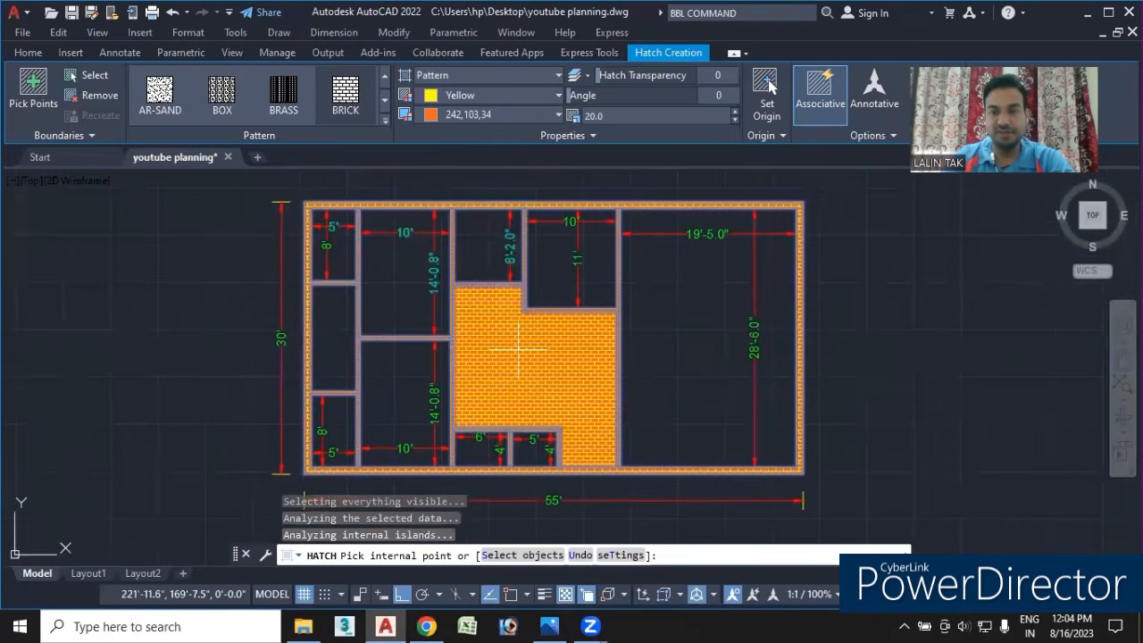
{"action": "key", "text": "Escape"}
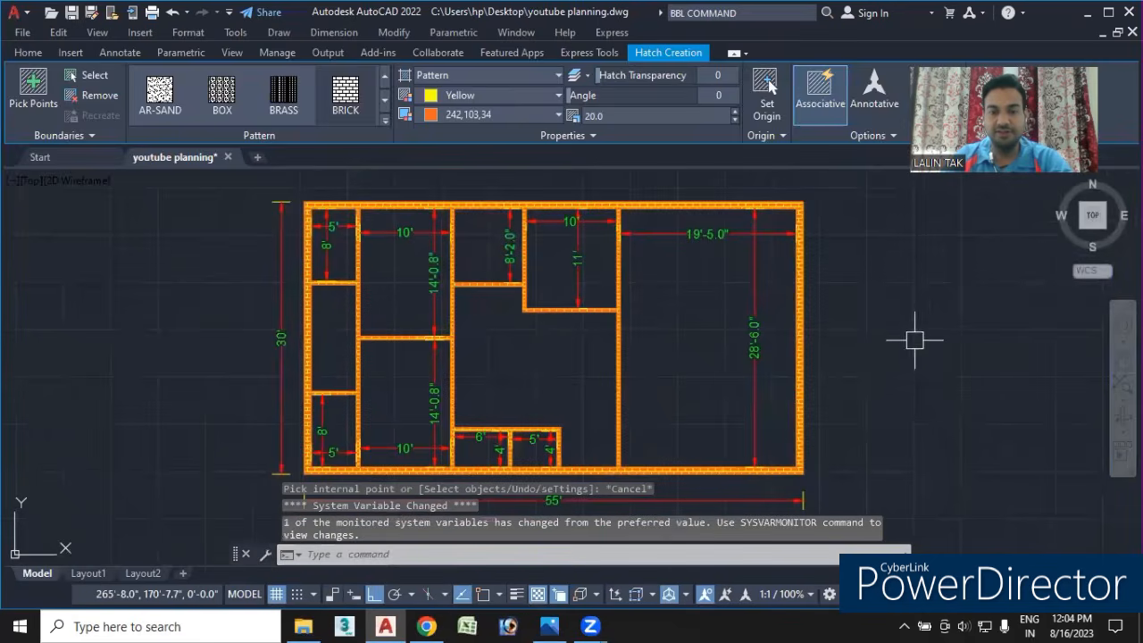
- Examine the brick hatch along the lower outer wall, the small rooms and the whole floor plan
{"action": "scroll", "coordinate": [735, 469], "scroll_direction": "up", "scroll_amount": 6}
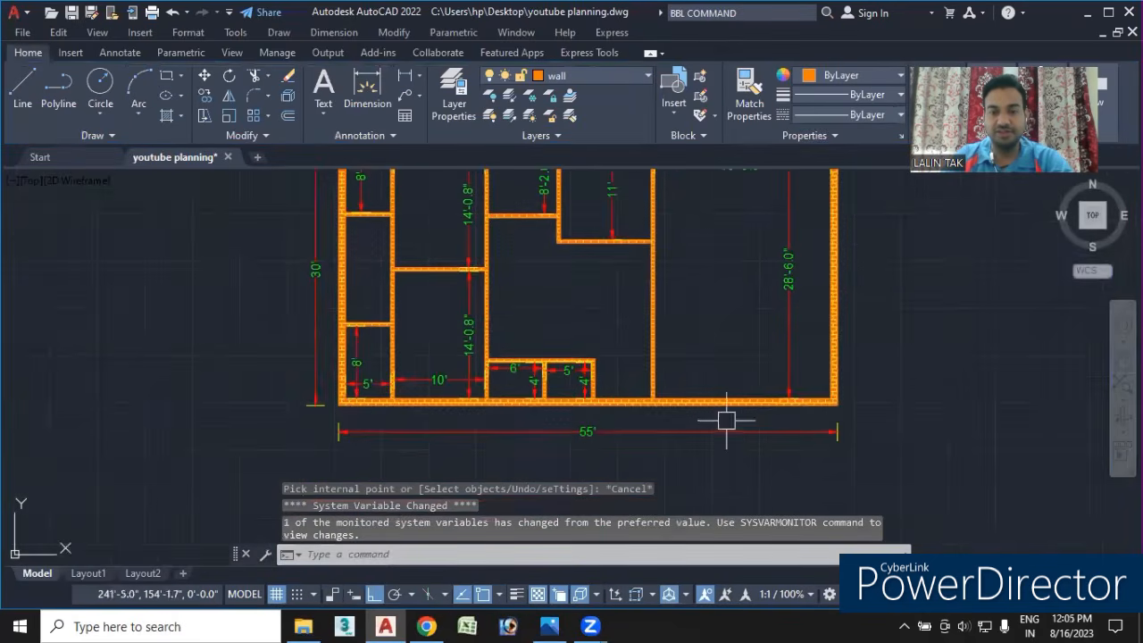
{"action": "middle_click_drag", "start_coordinate": [748, 404], "coordinate": [602, 423]}
{"action": "scroll", "coordinate": [547, 409], "scroll_direction": "down", "scroll_amount": 2}
{"action": "mouse_move", "coordinate": [243, 407]}
{"action": "middle_mouse_down"}
{"action": "mouse_move", "coordinate": [483, 429]}
{"action": "mouse_move", "coordinate": [811, 436]}
{"action": "middle_mouse_up"}
{"action": "middle_click_drag", "start_coordinate": [378, 409], "coordinate": [379, 478]}
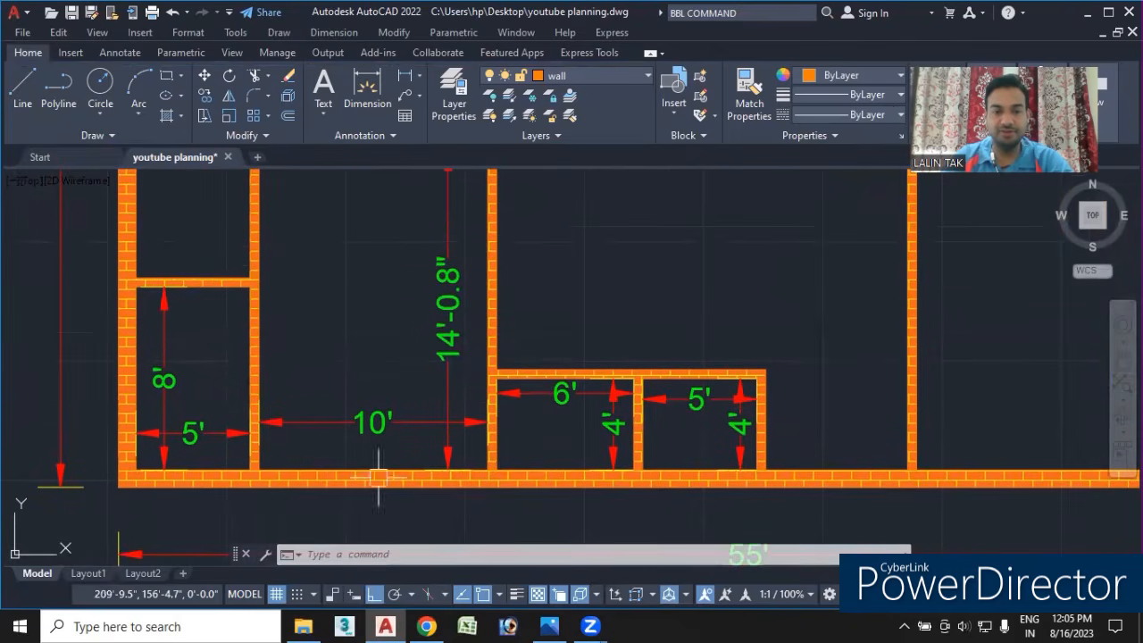
{"action": "middle_click_drag", "start_coordinate": [324, 291], "coordinate": [327, 334]}
{"action": "scroll", "coordinate": [327, 331], "scroll_direction": "down", "scroll_amount": 3}
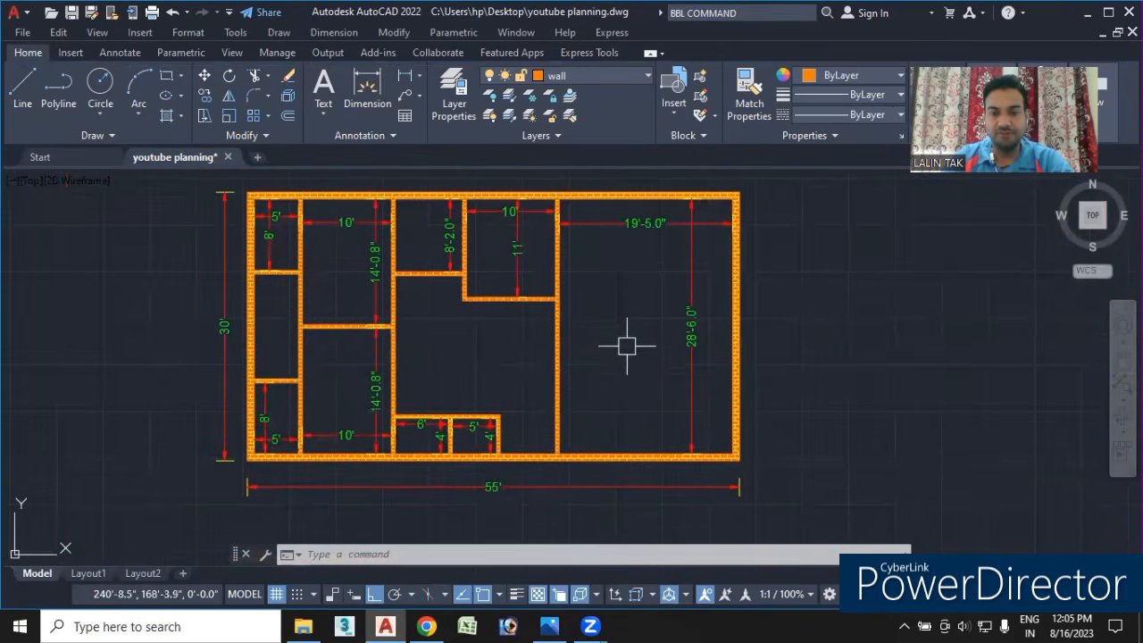
{"action": "middle_click_drag", "start_coordinate": [622, 339], "coordinate": [621, 354]}
{"action": "middle_click_drag", "start_coordinate": [518, 365], "coordinate": [621, 356]}
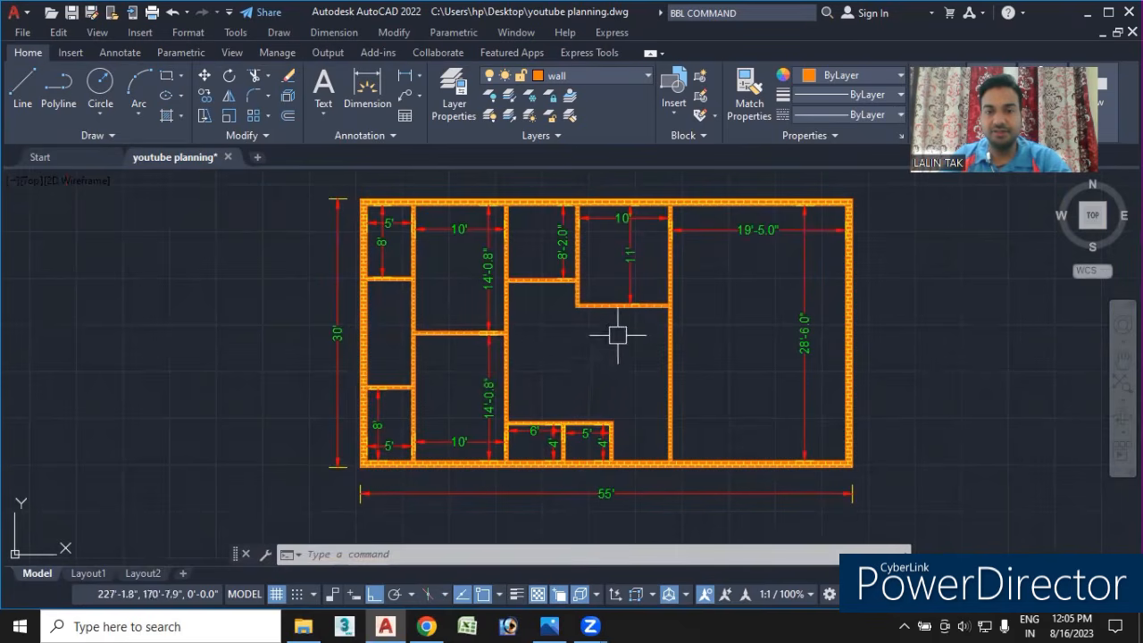
- Delete the brick hatch from the walls and undo the deletion
{"action": "left_click", "coordinate": [662, 200]}
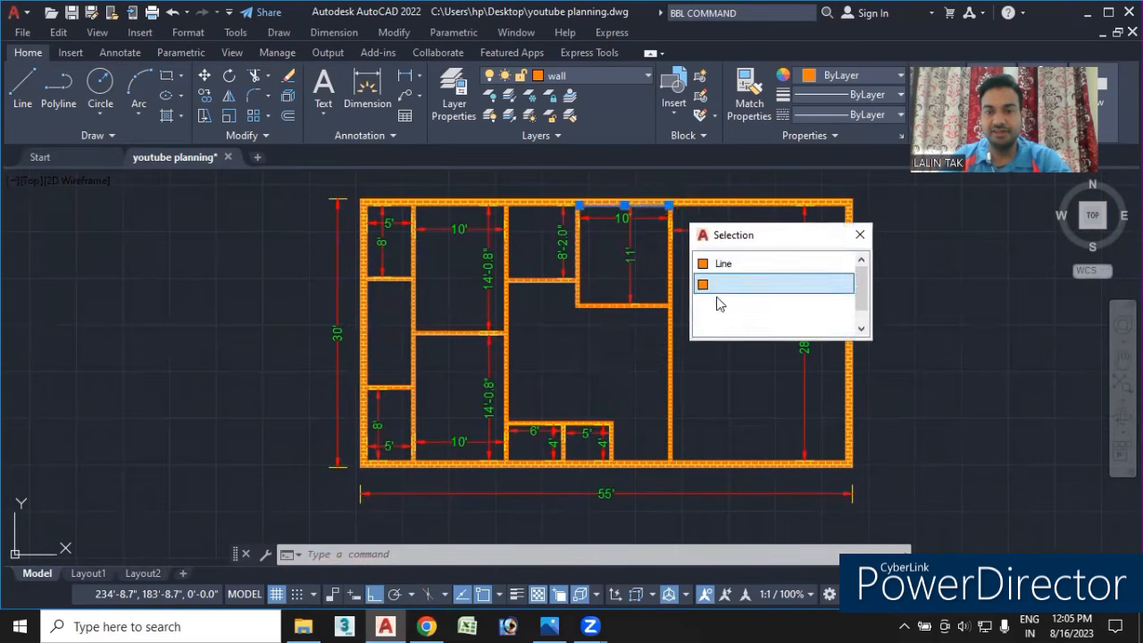
{"action": "left_click", "coordinate": [728, 327]}
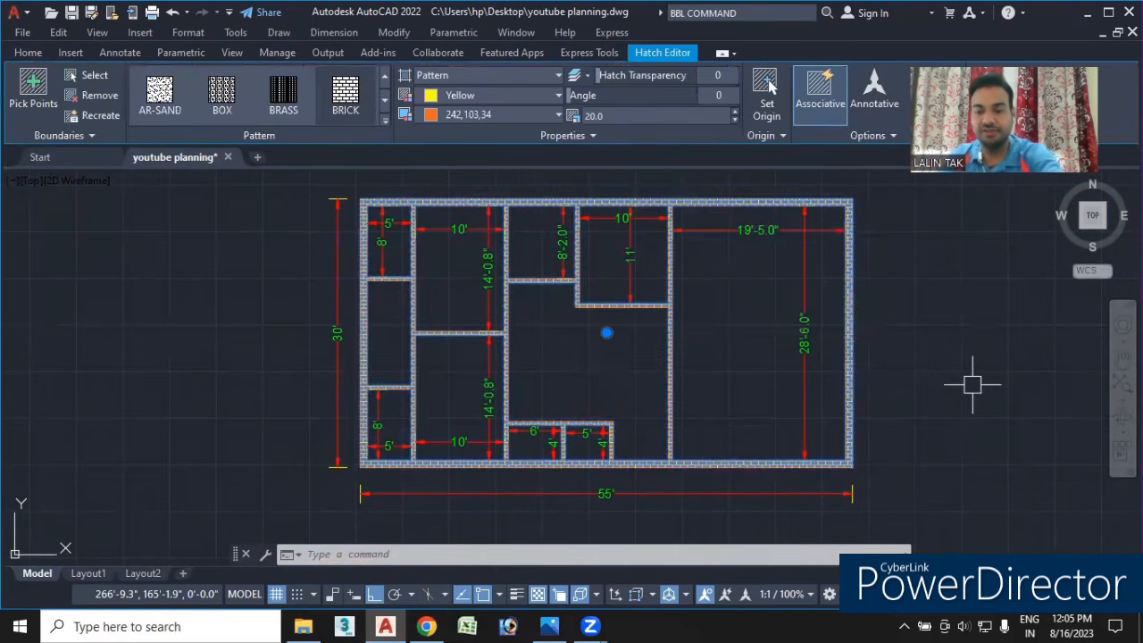
{"action": "key", "text": "Delete"}
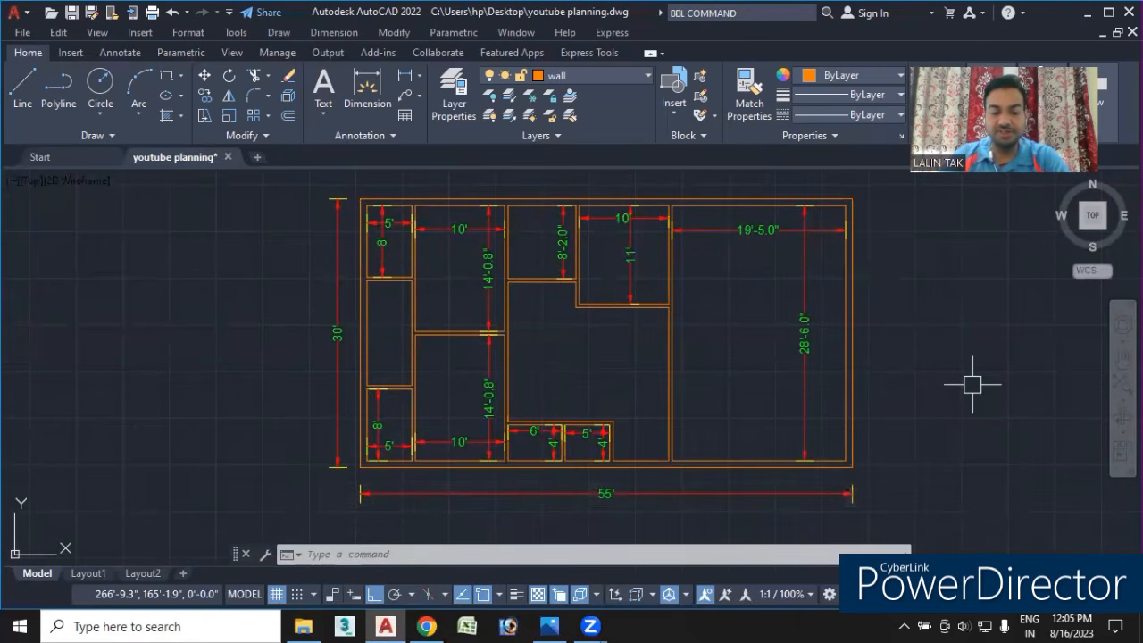
{"action": "key", "text": "ctrl+z"}
- Examine the brick hatch at the upper wall junctions and across the complete dimensioned plan
{"action": "scroll", "coordinate": [544, 217], "scroll_direction": "up", "scroll_amount": 6}
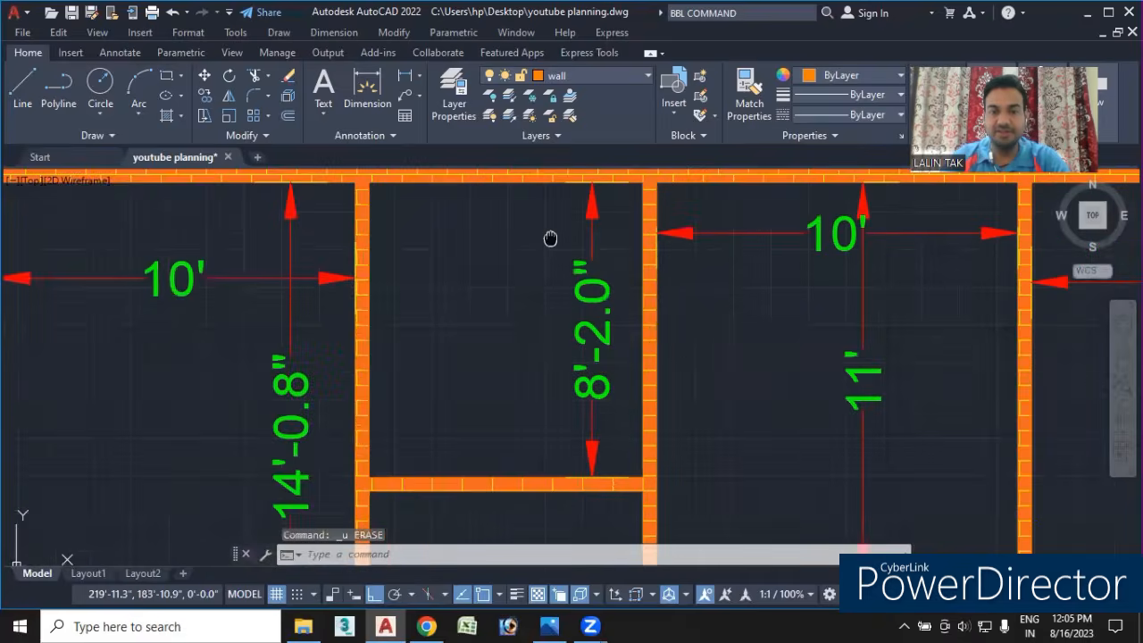
{"action": "scroll", "coordinate": [525, 369], "scroll_direction": "up", "scroll_amount": 3}
{"action": "scroll", "coordinate": [518, 316], "scroll_direction": "down", "scroll_amount": 8}
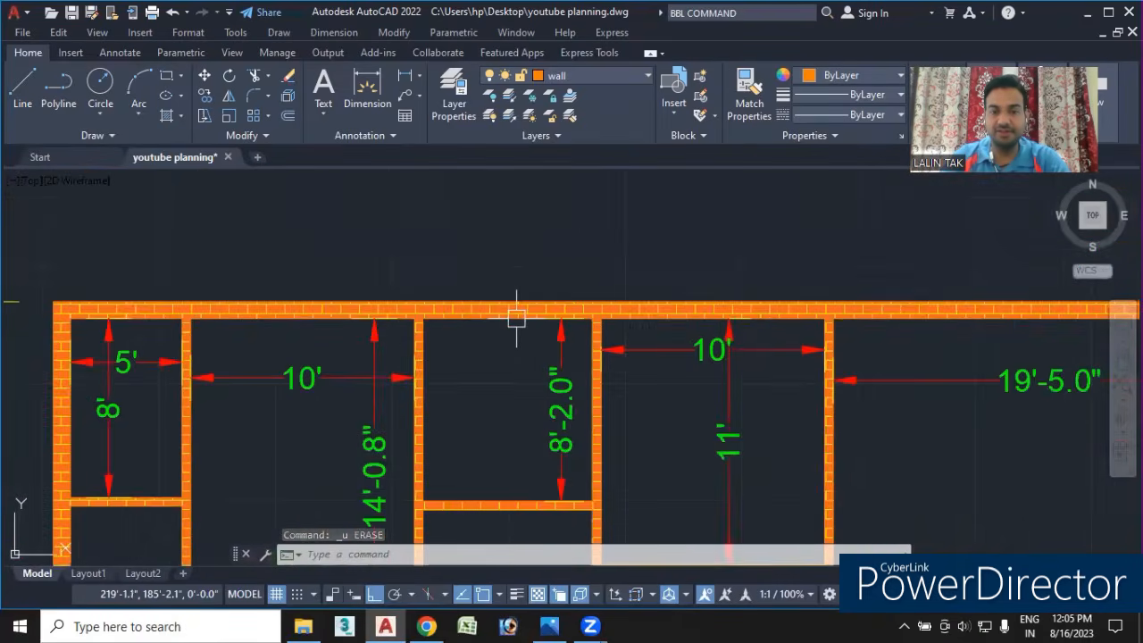
{"action": "middle_click_drag", "start_coordinate": [665, 373], "coordinate": [612, 258]}
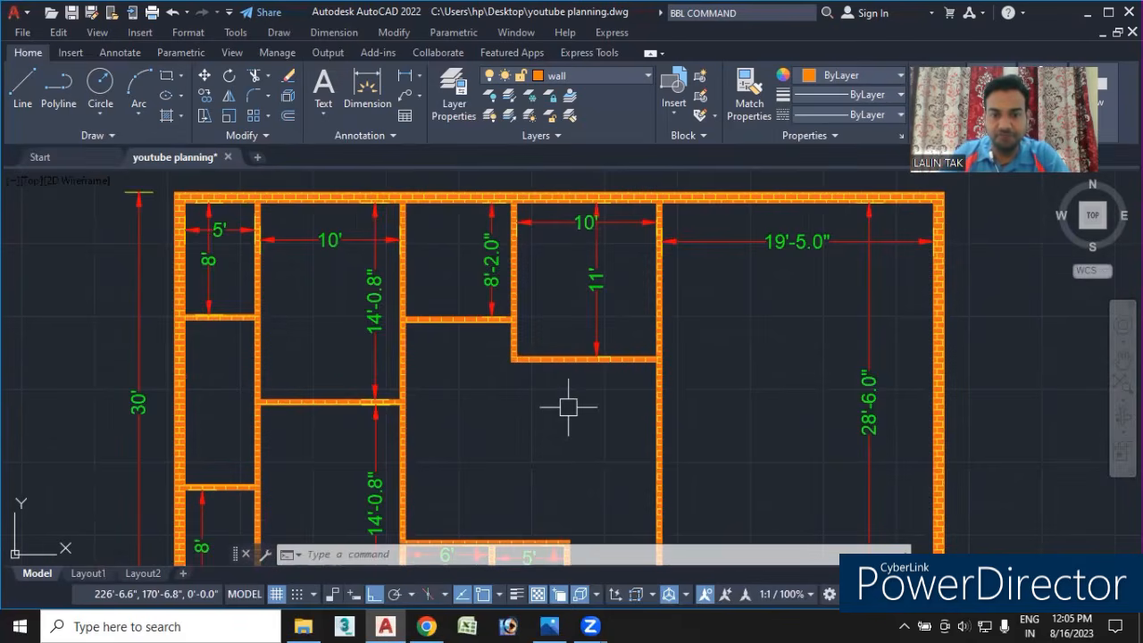
{"action": "scroll", "coordinate": [568, 408], "scroll_direction": "down", "scroll_amount": 2}
{"action": "mouse_move", "coordinate": [567, 403]}
{"action": "middle_mouse_down"}
{"action": "mouse_move", "coordinate": [578, 346]}
{"action": "mouse_move", "coordinate": [570, 353]}
{"action": "middle_mouse_up"}
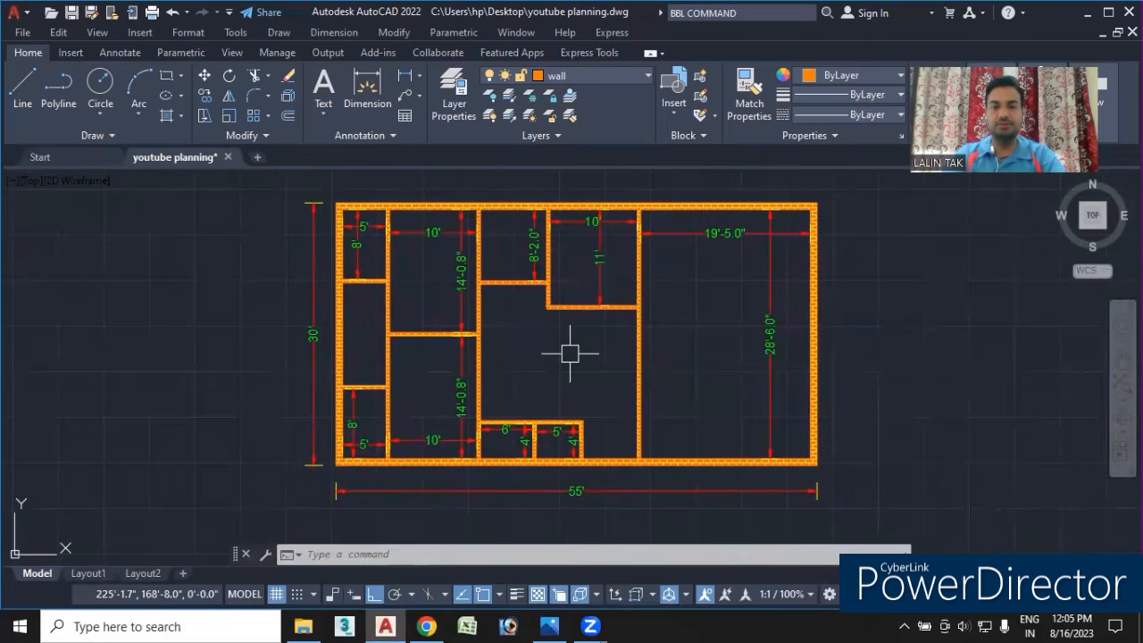
{"action": "middle_click_drag", "start_coordinate": [562, 370], "coordinate": [575, 373]}
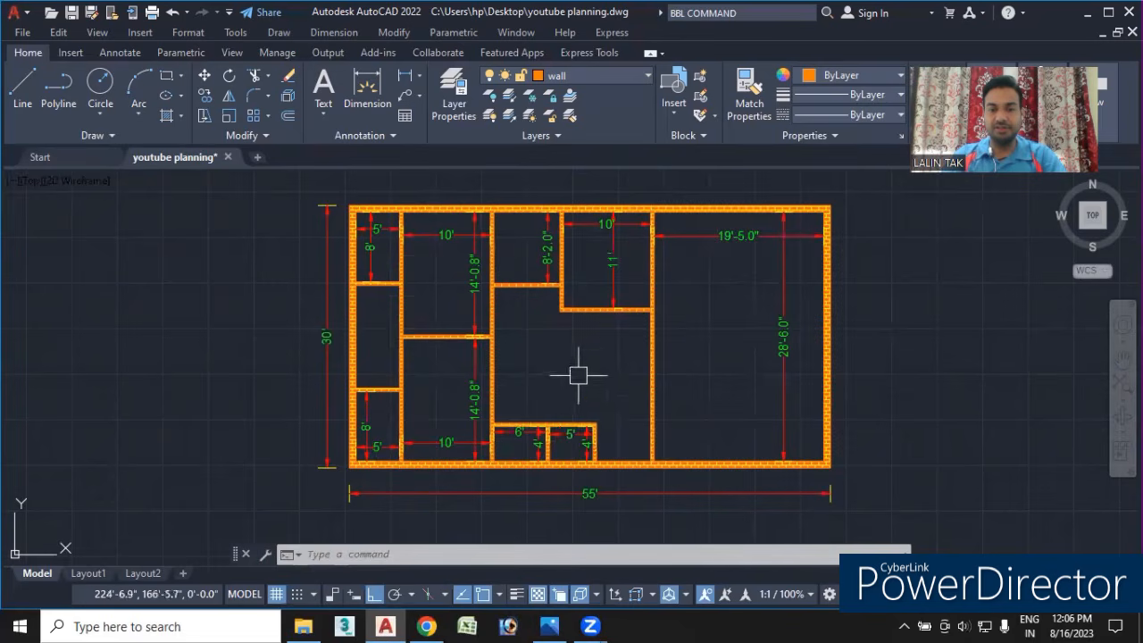
{"action": "middle_click_drag", "start_coordinate": [566, 372], "coordinate": [563, 387]}
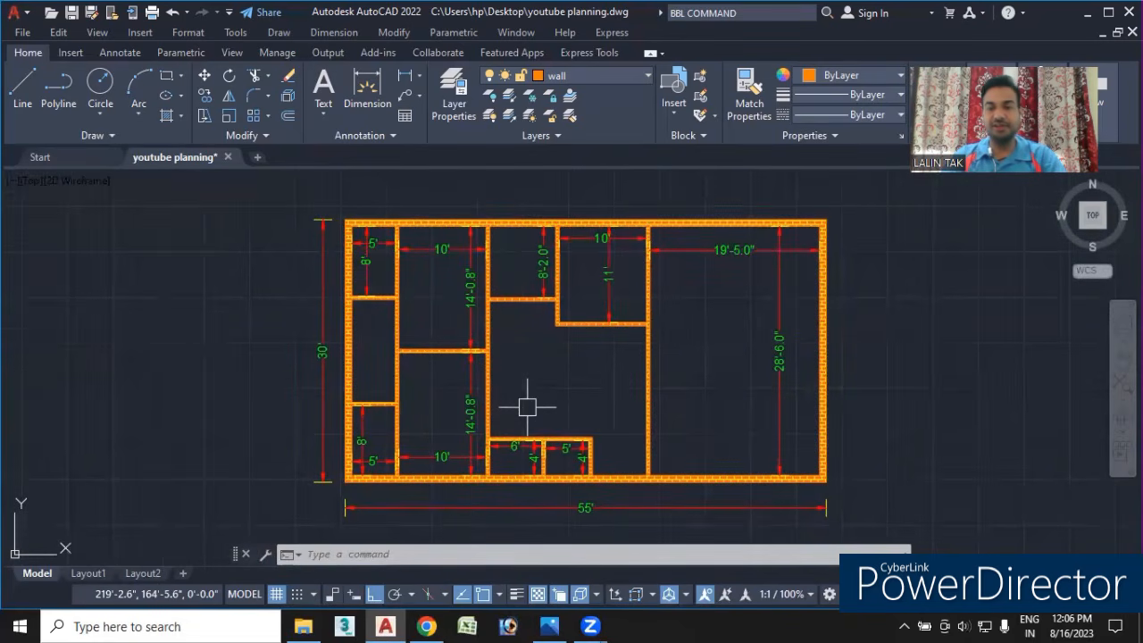
{"action": "middle_click_drag", "start_coordinate": [531, 407], "coordinate": [534, 399]}
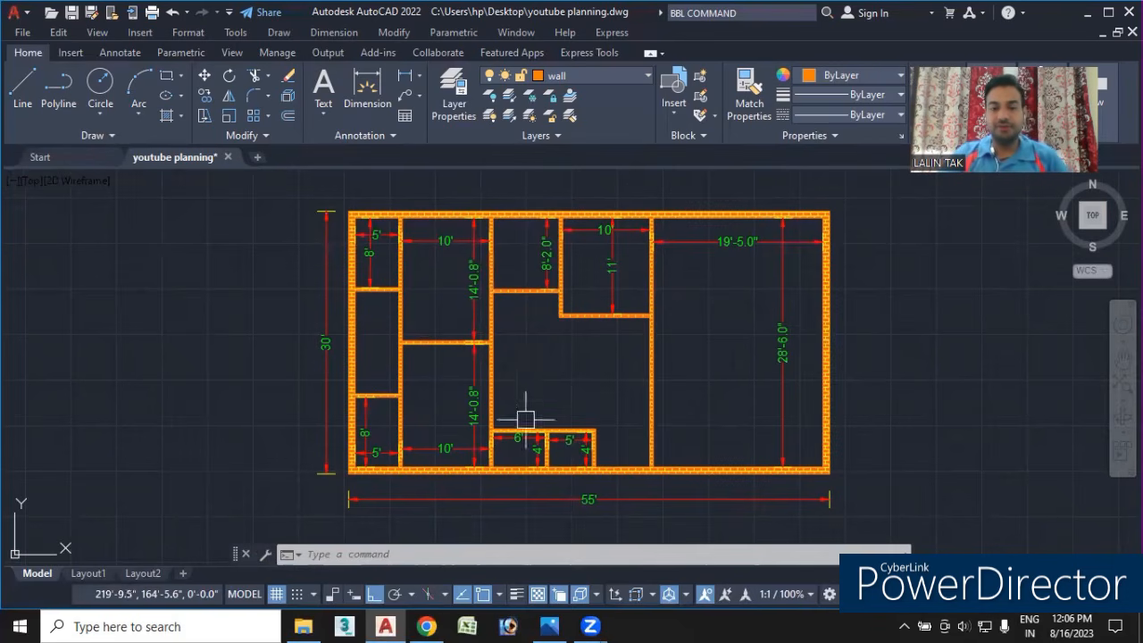
{"action": "mouse_move", "coordinate": [590, 626]}
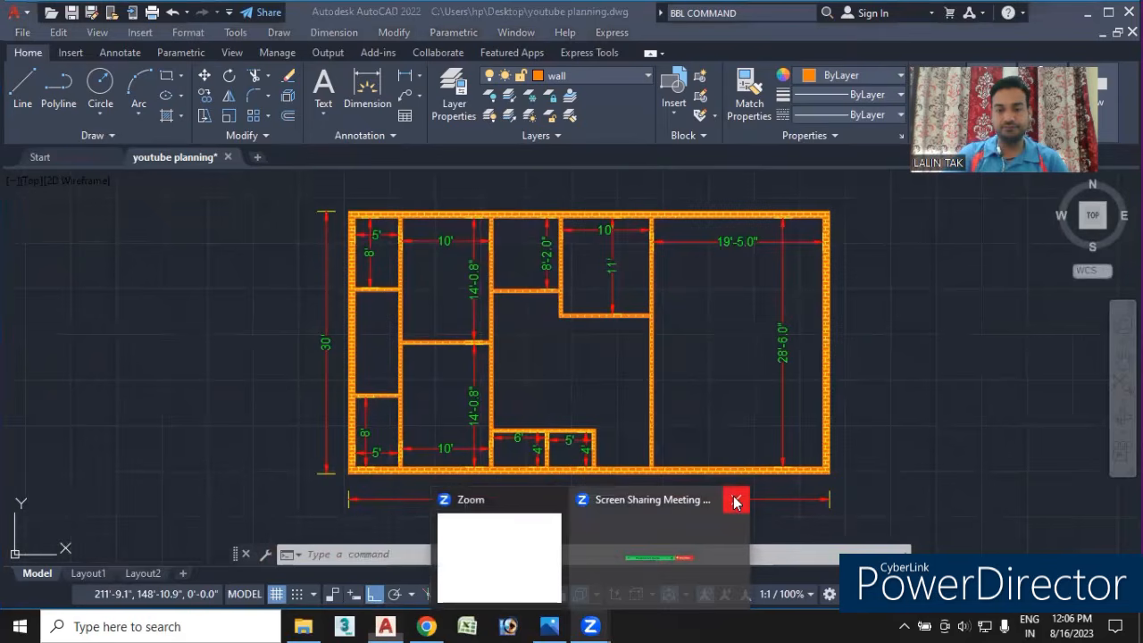
{"action": "left_click", "coordinate": [734, 498]}
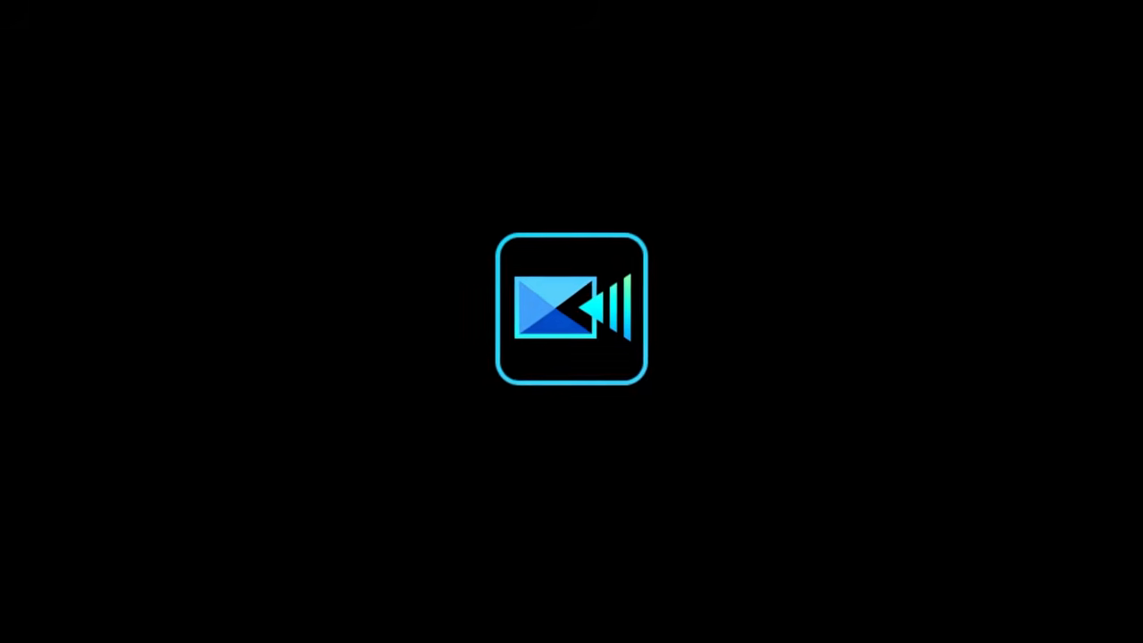